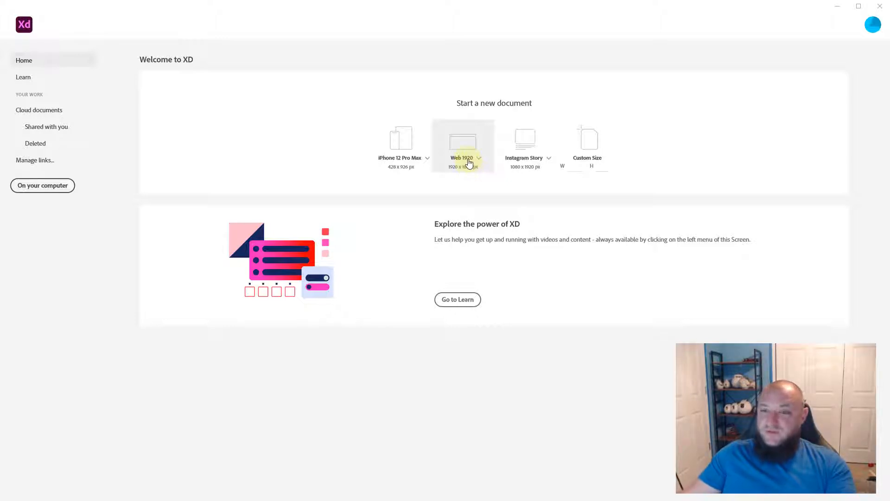
Create a new Web 1920 document and enlarge its window to fill the screen
left_click(462, 156)
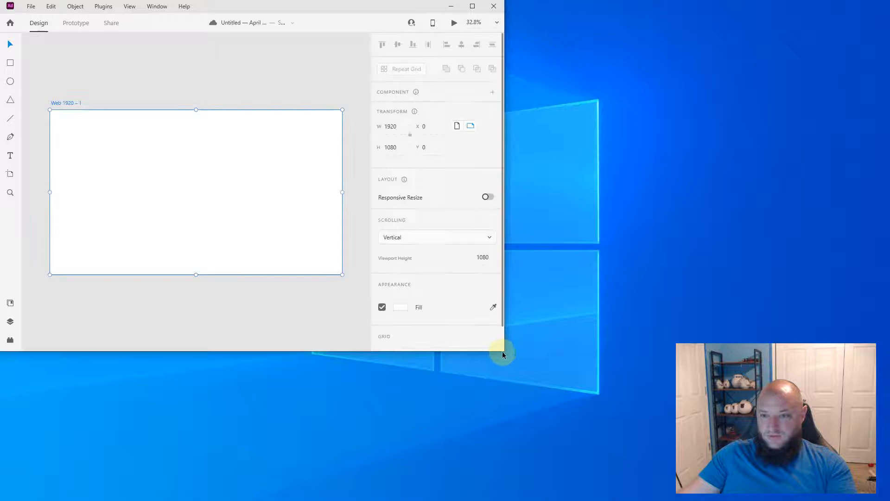
left_click_drag(505, 352, 889, 500)
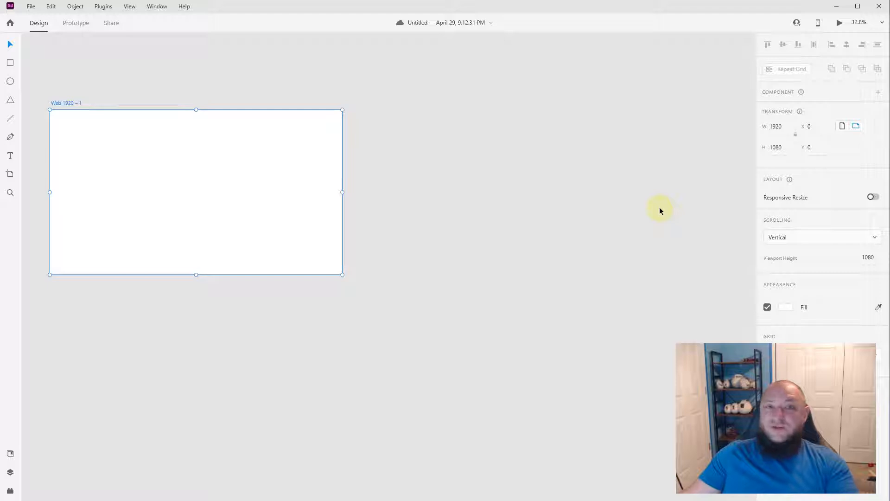
left_click(100, 103)
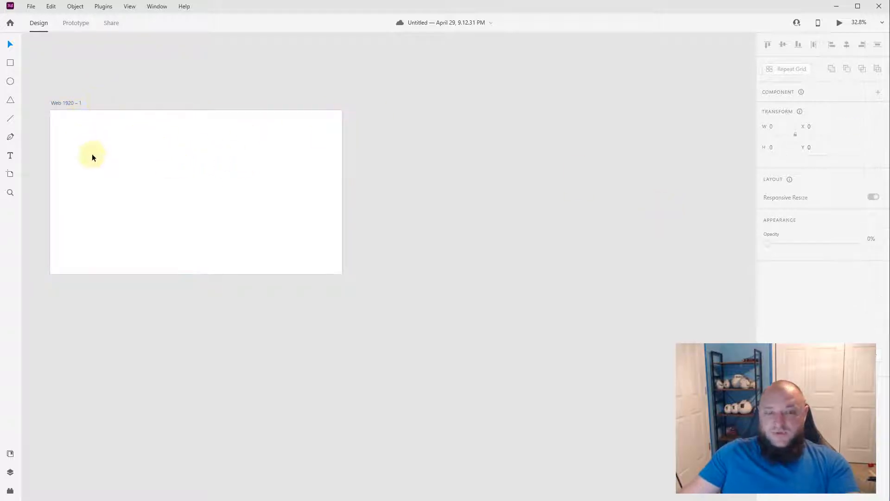
left_click_drag(92, 155, 257, 159)
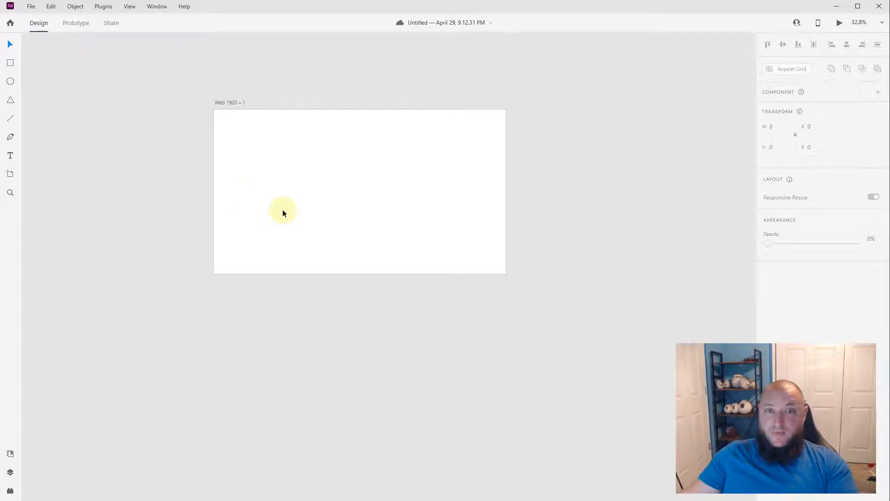
Draw a rectangle from the artboard's upper-left corner and stretch it to cover the whole 1920 × 1080 artboard
left_click(10, 64)
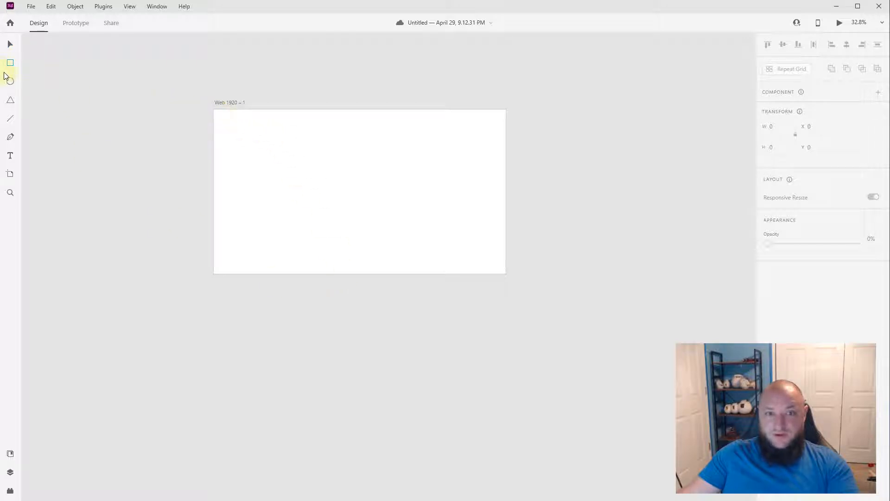
left_click_drag(310, 113, 254, 114)
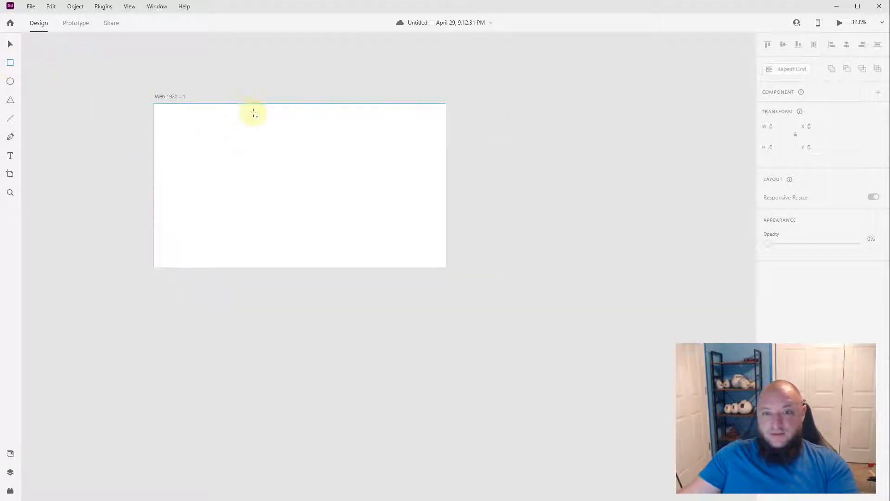
scroll(181, 114, "up", 5)
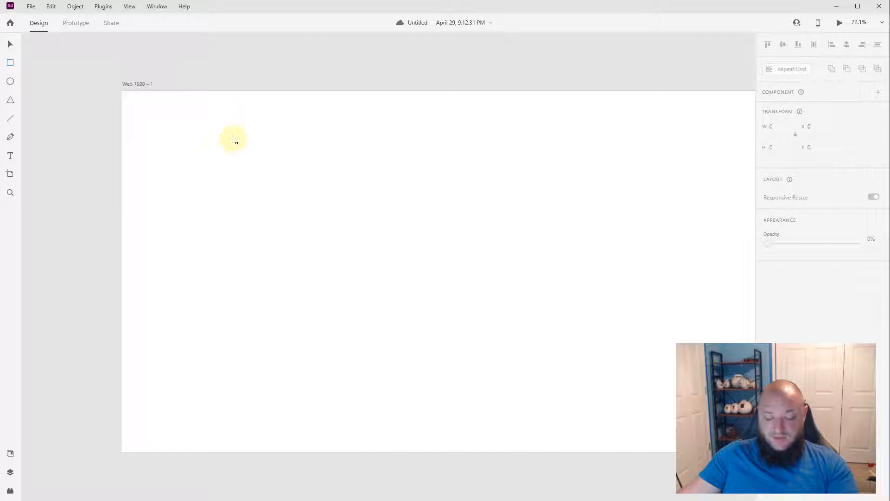
left_click_drag(121, 91, 644, 416)
left_click_drag(552, 352, 216, 181)
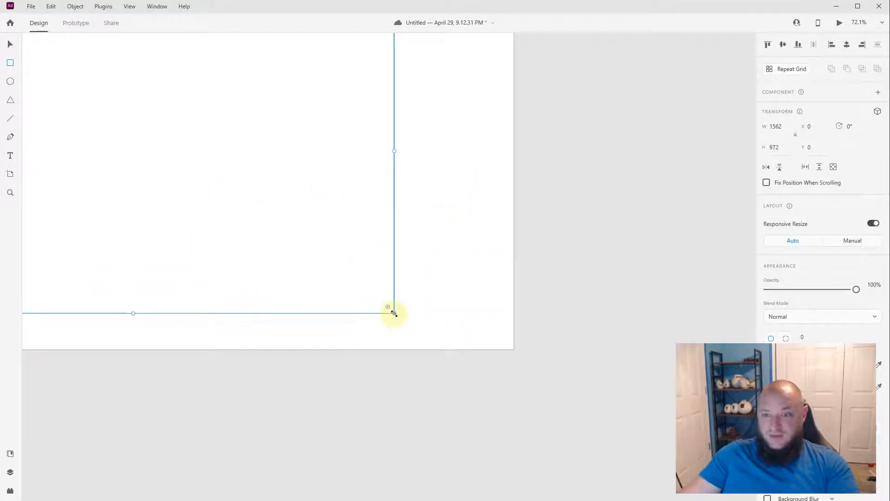
left_click_drag(393, 314, 514, 349)
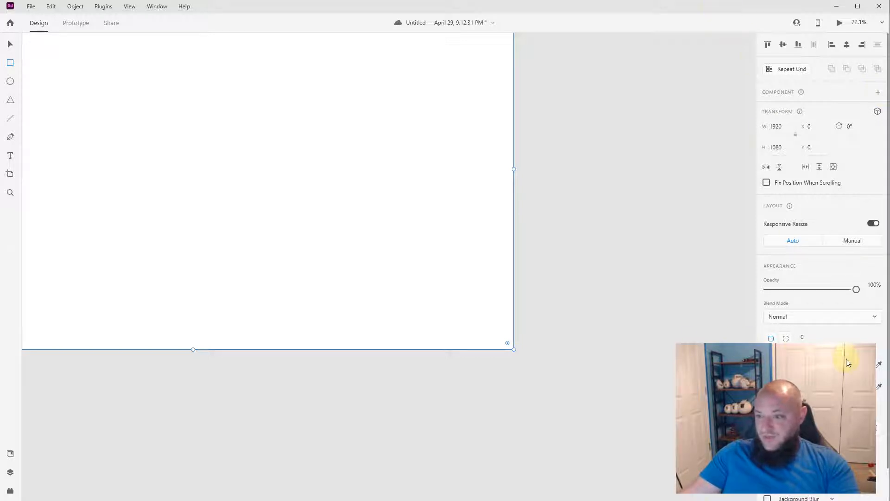
Narrow the application window so the rectangle's appearance settings are reachable, and remove the rectangle's border
left_click_drag(716, 10, 457, 6)
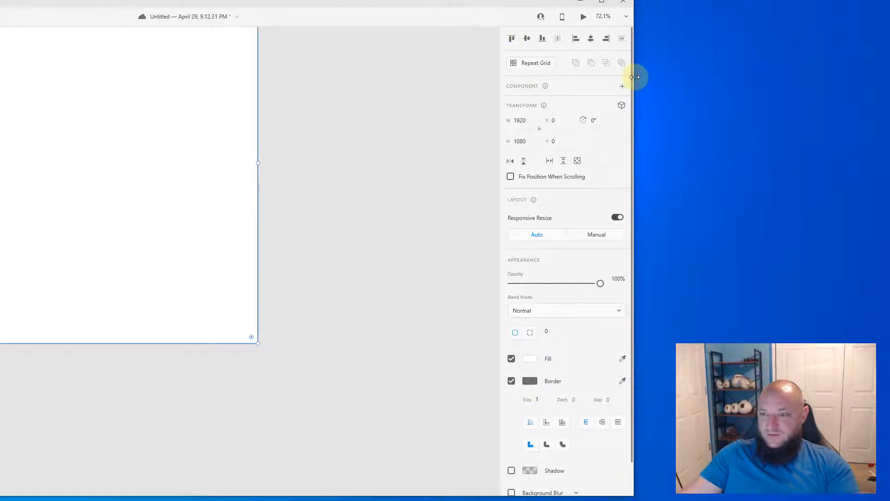
left_click_drag(635, 77, 489, 73)
left_click_drag(292, 7, 554, 12)
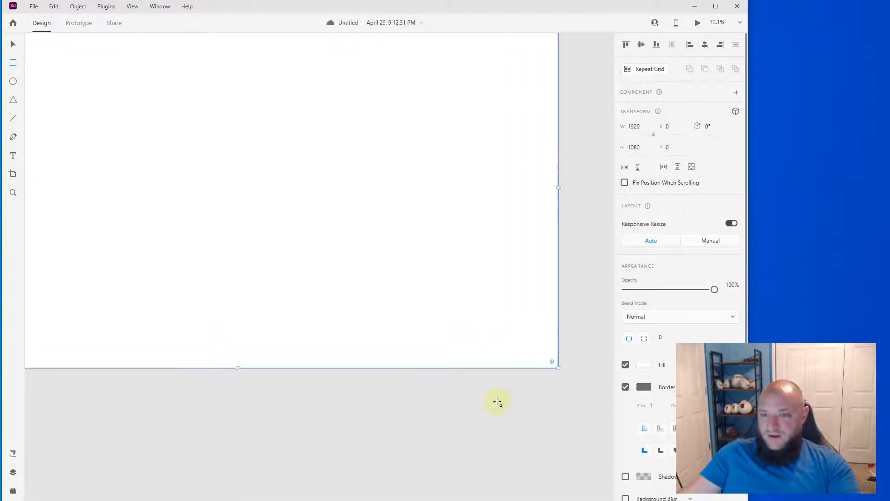
left_click(626, 389)
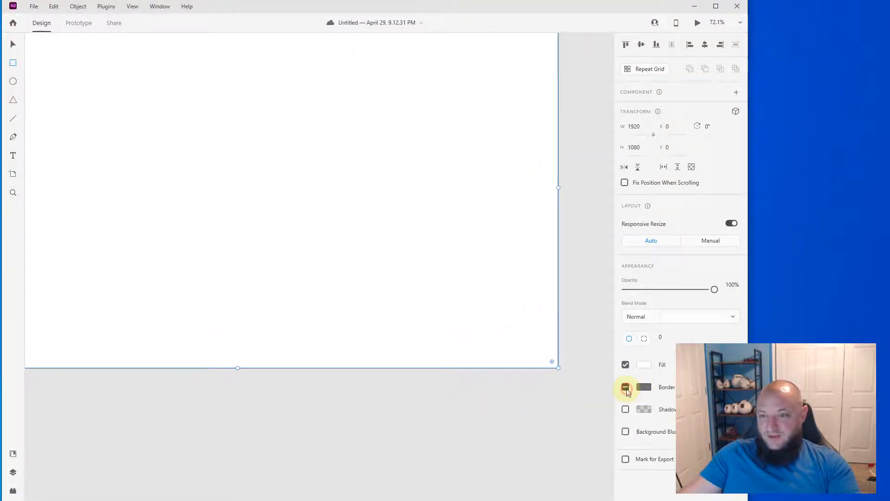
Try a solid bright red fill, #FC0000, on the full-artboard rectangle
left_click(644, 365)
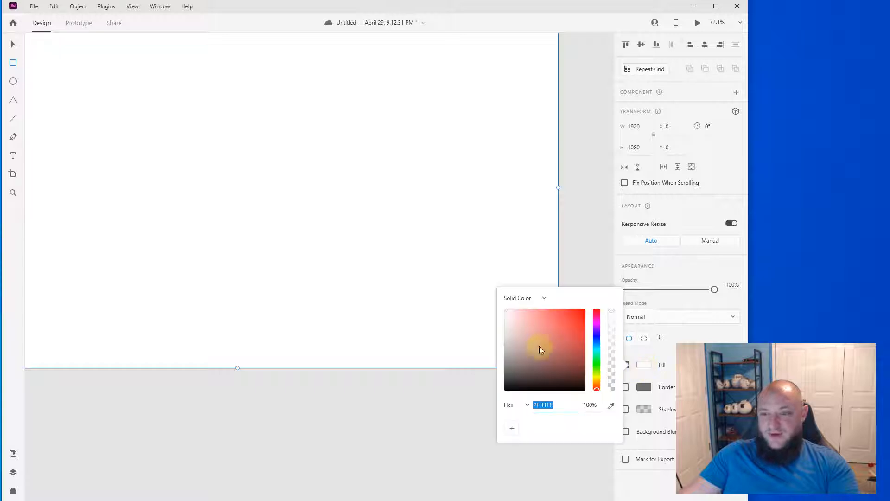
mouse_move(569, 378)
left_mouse_down()
mouse_move(569, 315)
mouse_move(553, 320)
left_mouse_up()
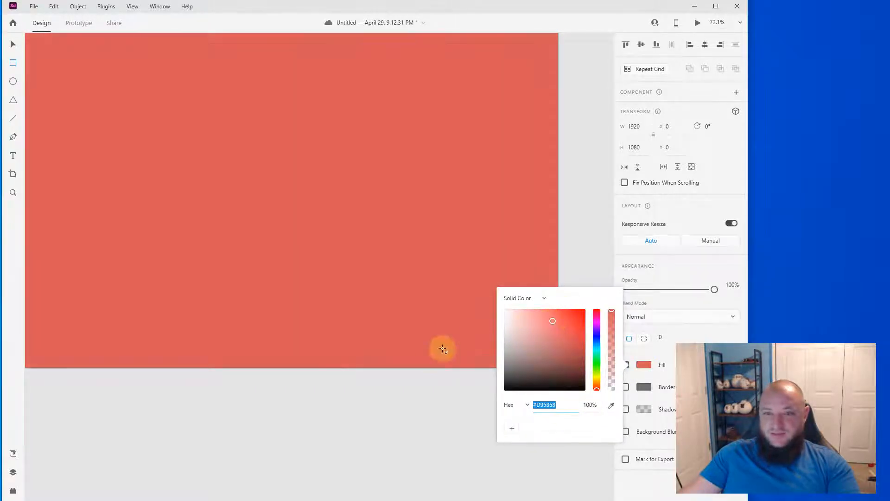
scroll(439, 395, "down", 3)
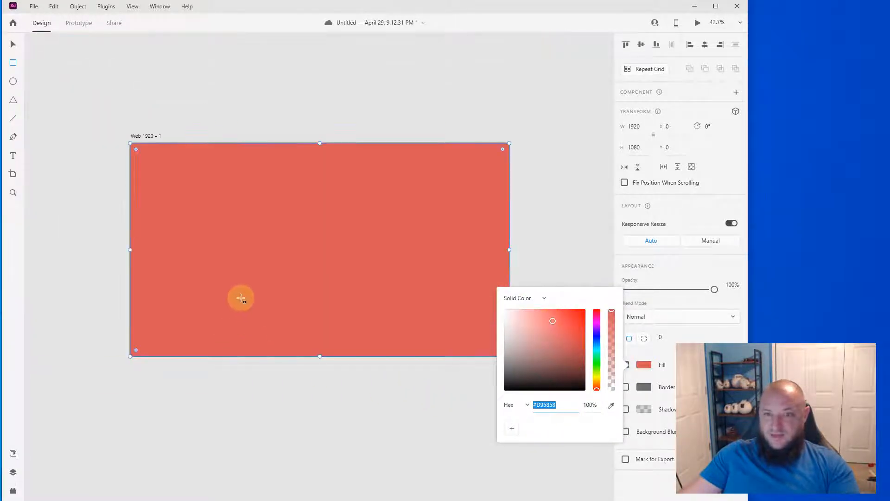
scroll(240, 299, "up", 1)
left_click_drag(530, 330, 591, 310)
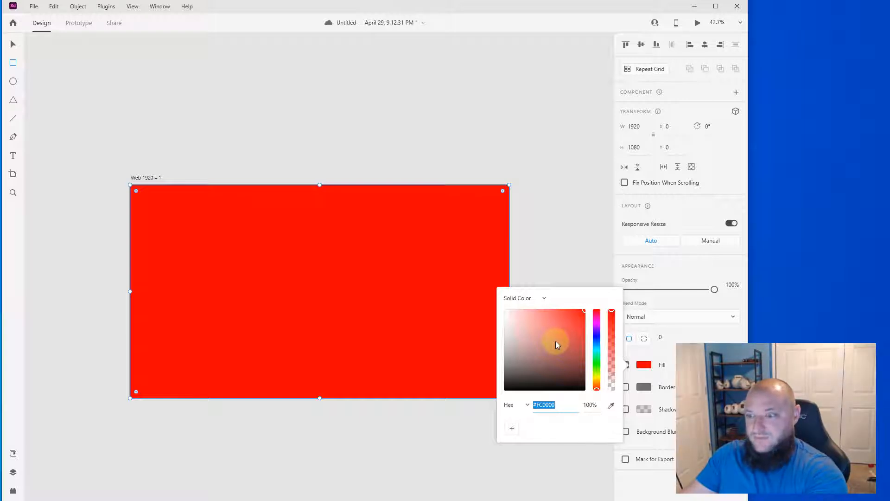
Give the background rectangle a linear gradient fill running from grey #7E7E7E to near-black #191919
left_click(545, 299)
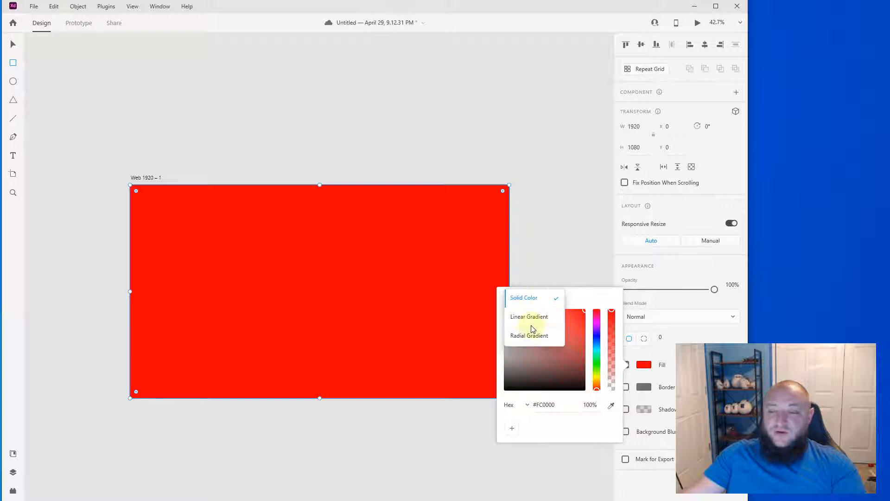
left_click(529, 317)
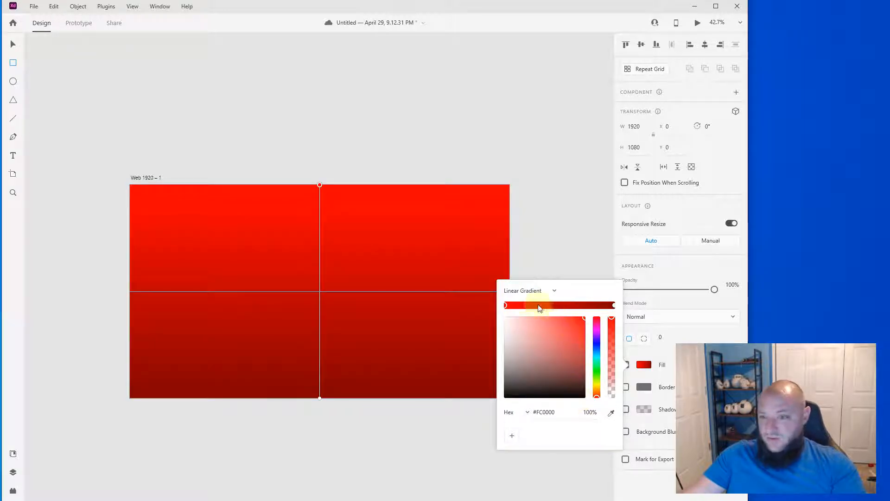
left_click_drag(533, 348, 505, 389)
left_click(614, 305)
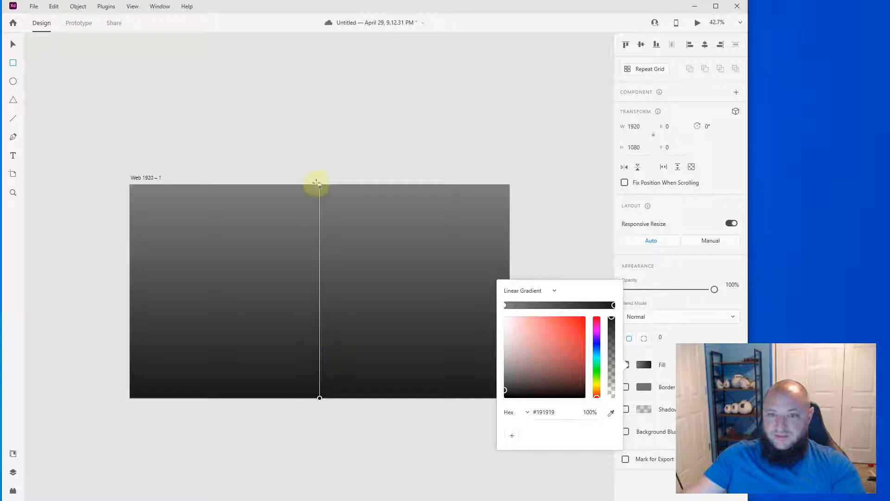
Angle the gradient diagonally from the rectangle's upper-left corner to just beyond its lower-right edge, and deselect the rectangle
left_click_drag(319, 184, 126, 187)
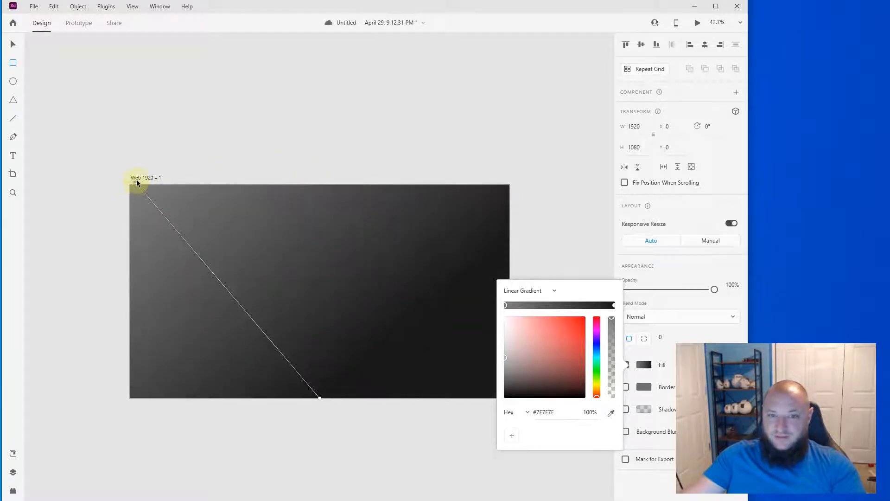
scroll(92, 311, "down", 2)
scroll(250, 369, "up", 2)
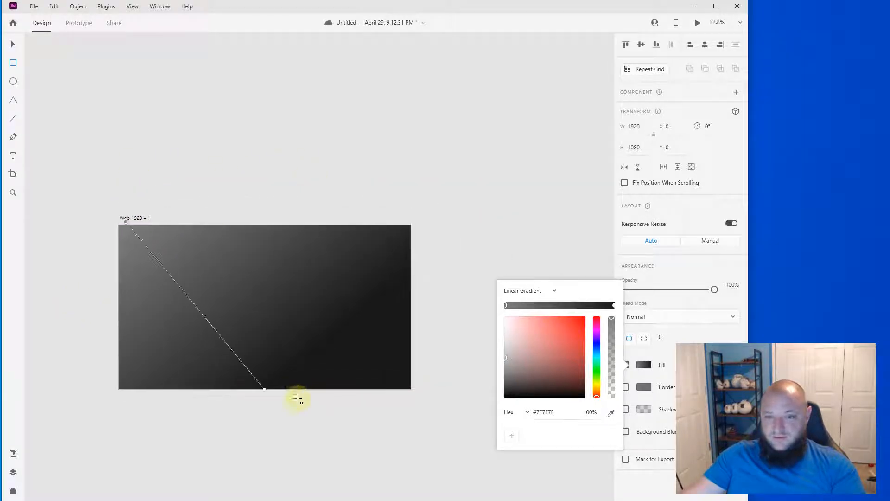
left_click_drag(254, 386, 419, 398)
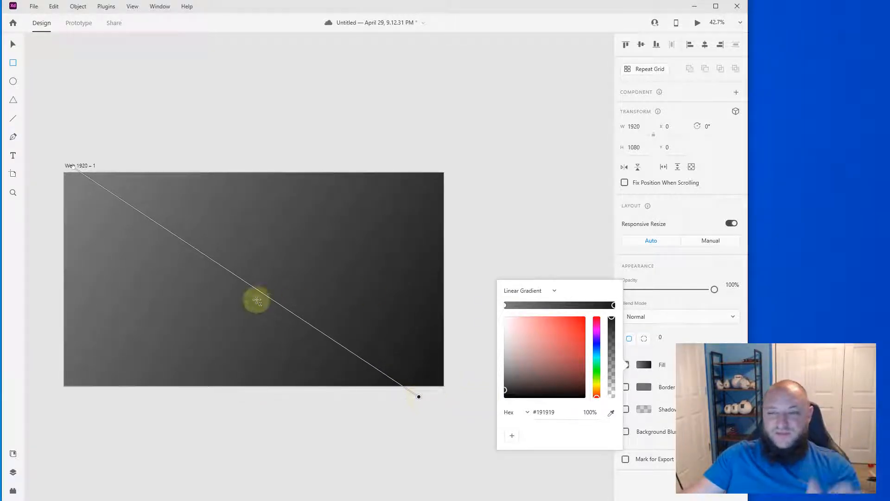
left_click(567, 261)
key("v")
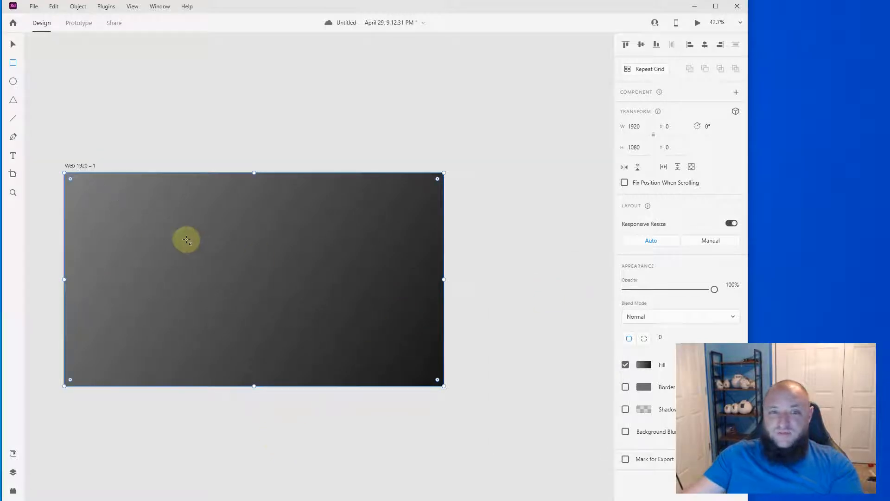
left_click(479, 289)
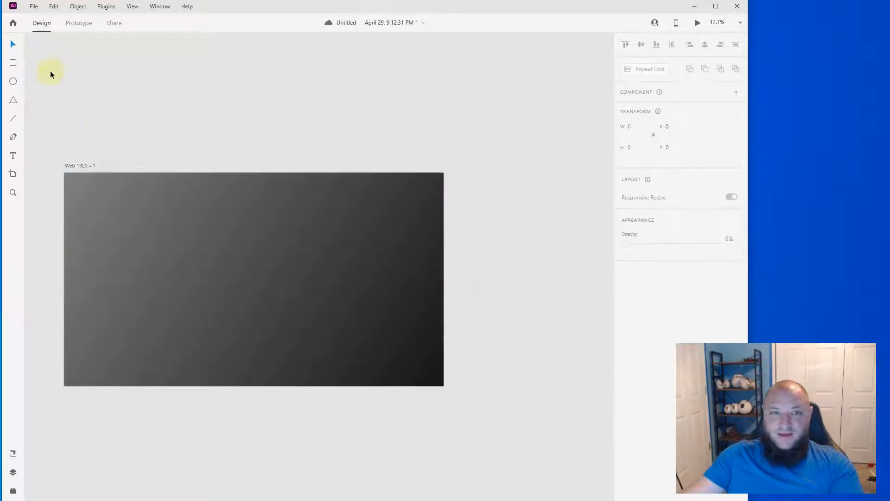
Draw a thin full-width rectangle, 1920 wide and about 56 high, near the artboard's upper edge
left_click(14, 67)
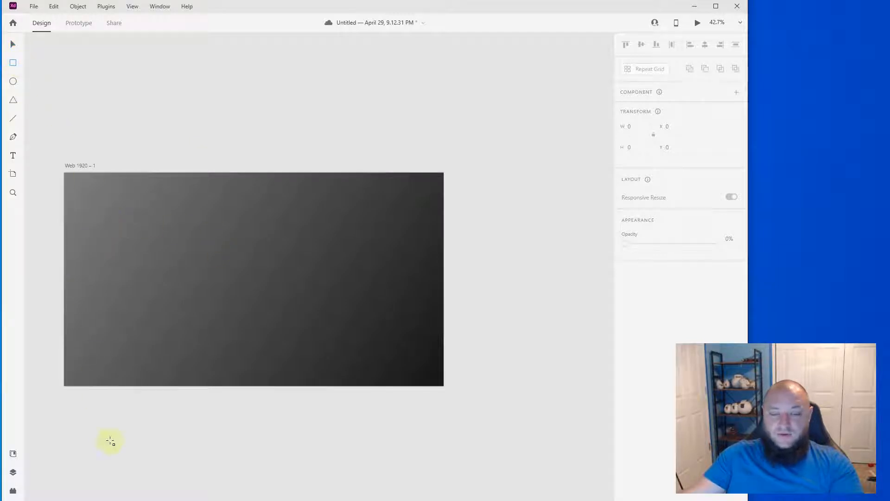
scroll(420, 199, "up", 1)
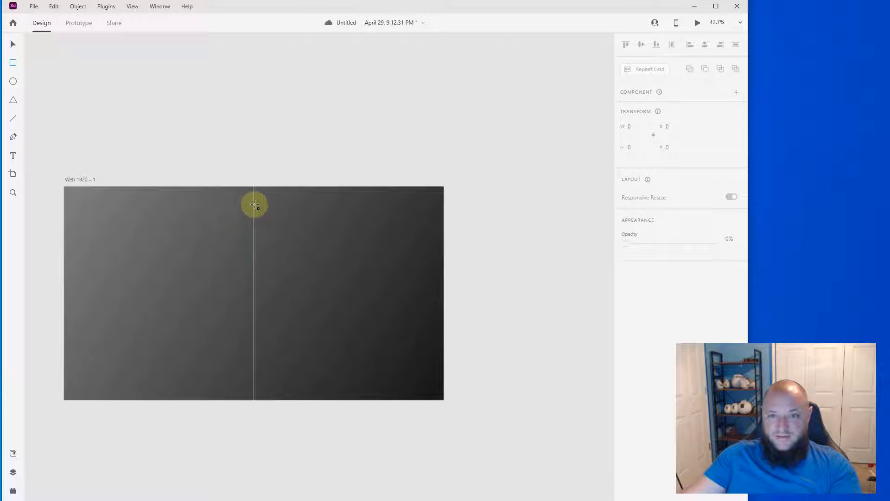
left_click_drag(254, 200, 445, 205)
key("v")
Remove the thin bar's border and move the bar up flush with the artboard's upper edge at Y 0
scroll(103, 202, "up", 1)
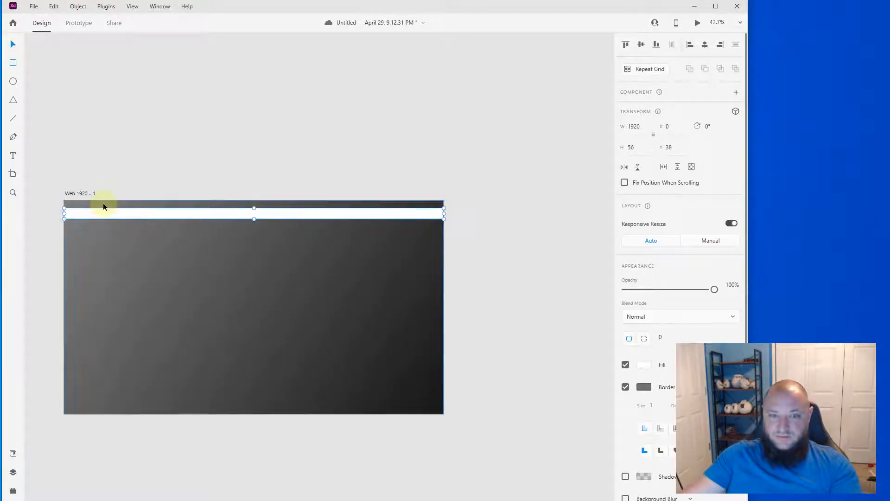
scroll(51, 221, "up", 1)
scroll(65, 204, "up", 12)
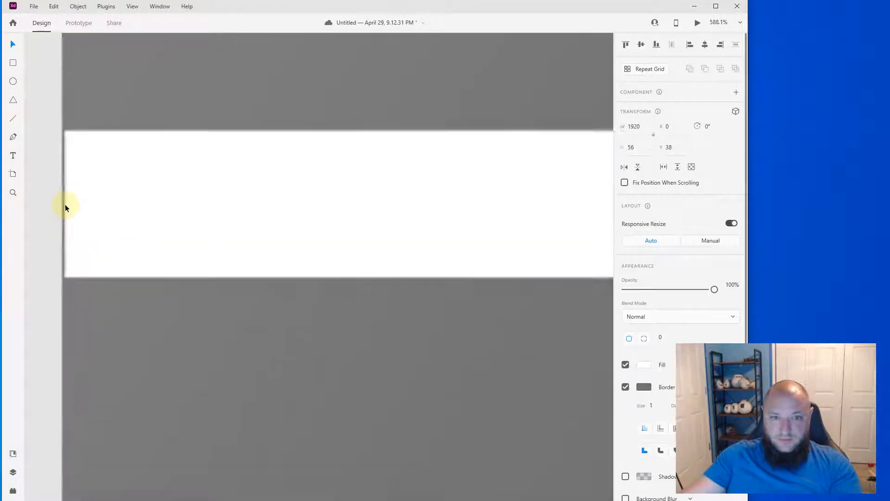
scroll(120, 218, "down", 6)
left_click(625, 387)
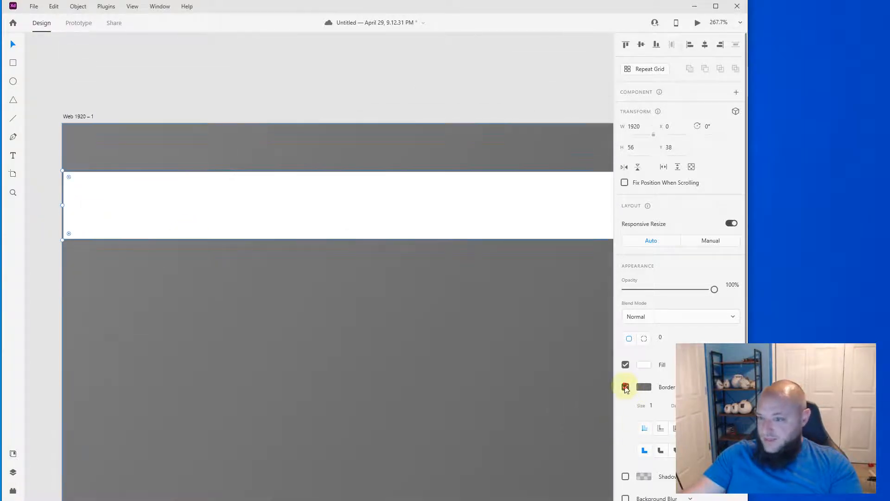
scroll(475, 364, "down", 4)
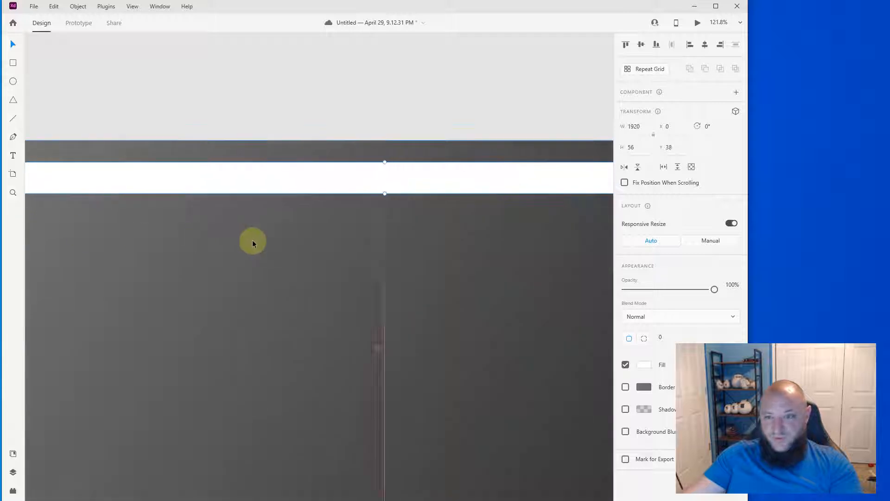
scroll(430, 217, "down", 2)
left_click_drag(430, 216, 418, 188)
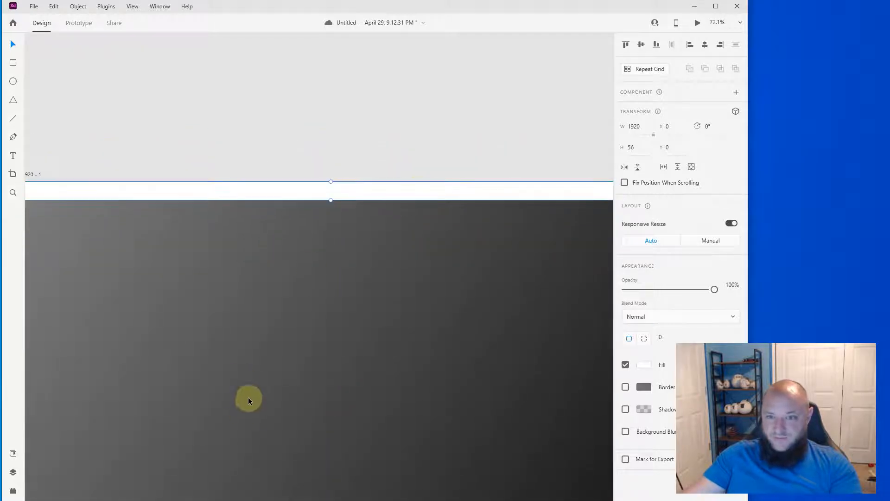
Fill the bar along the artboard's upper edge with solid grey #919191
scroll(283, 285, "down", 1)
scroll(283, 285, "down", 2)
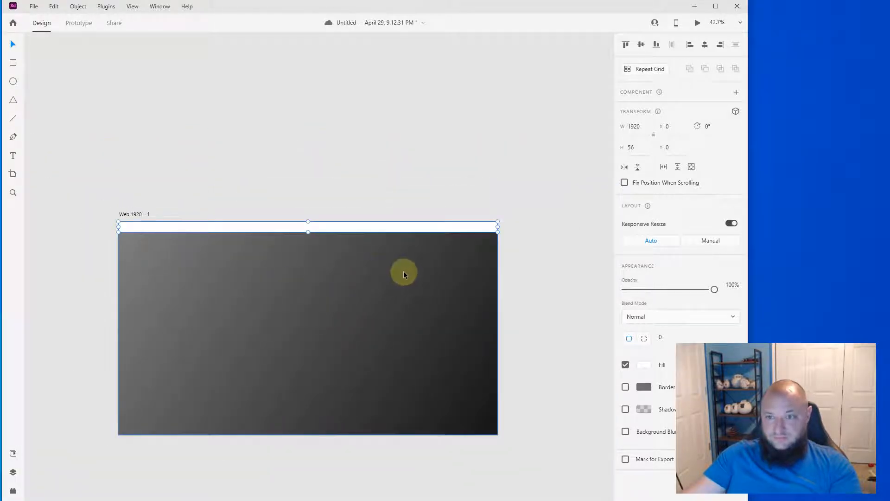
scroll(254, 253, "up", 3)
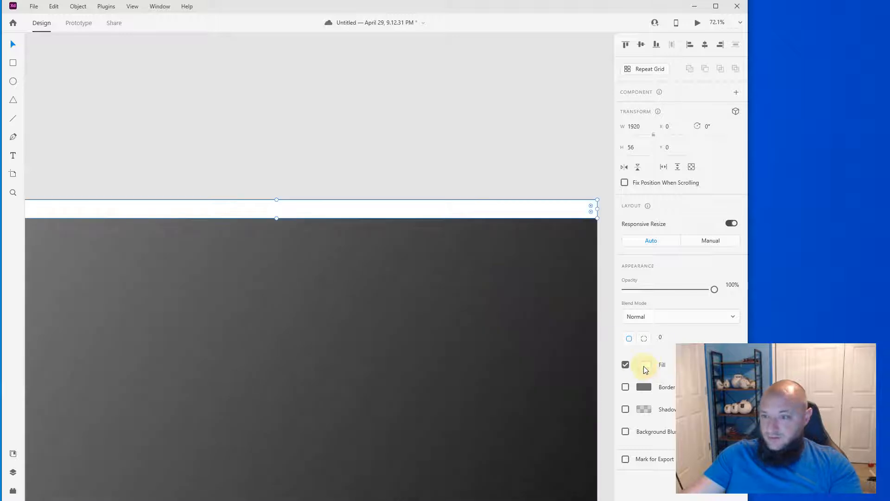
left_click(644, 365)
left_click_drag(522, 341, 484, 347)
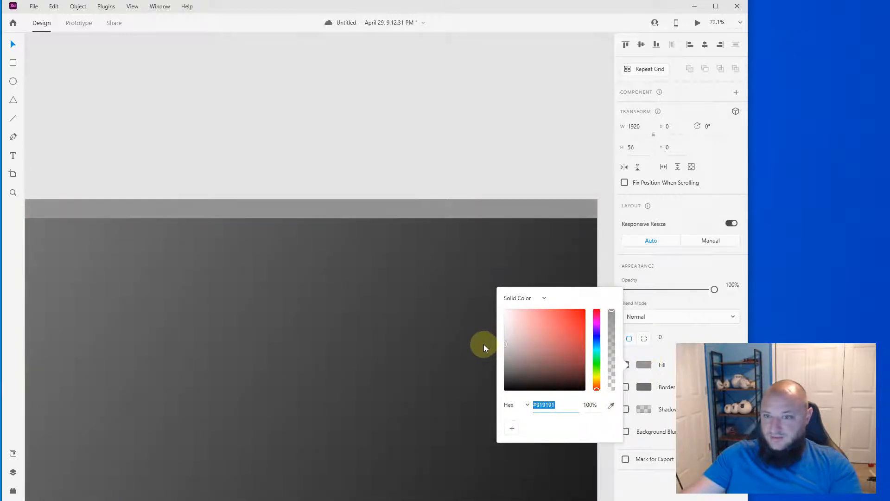
left_click(484, 347)
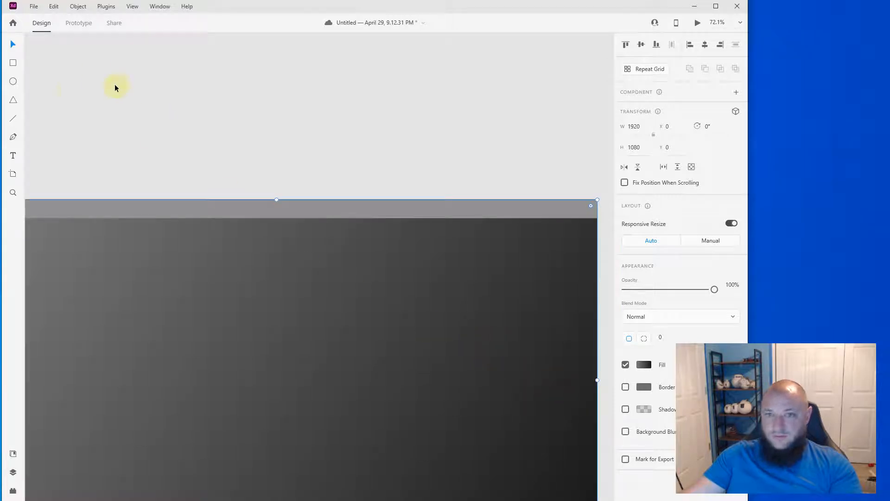
Turn on the gradient background rectangle's shadow and set its colour to #000000 at about 58% opacity
left_click(625, 410)
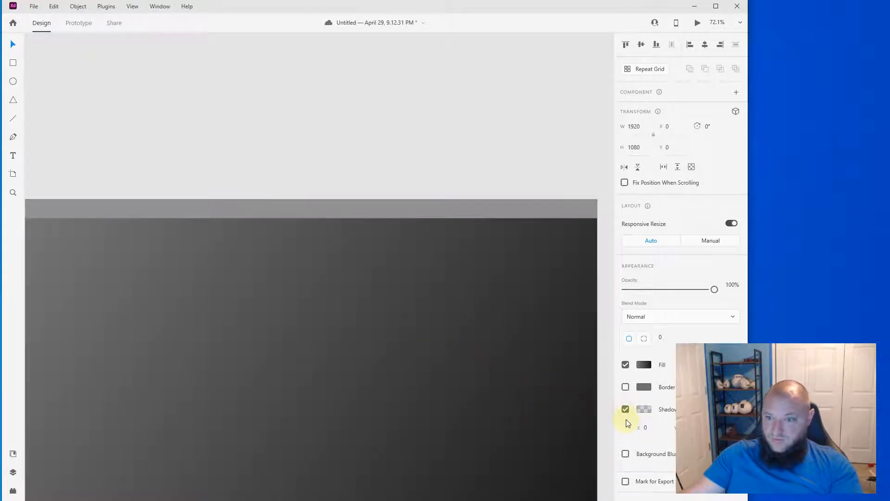
left_click_drag(748, 224, 675, 237)
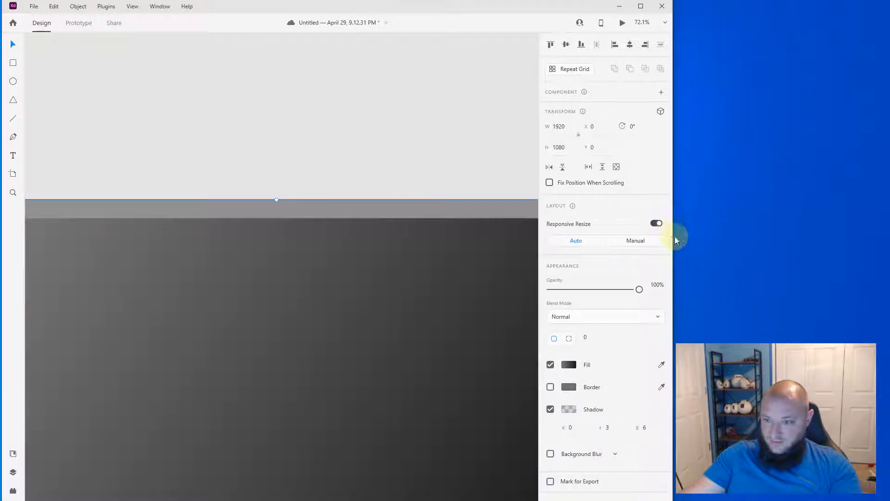
left_click(569, 409)
left_click_drag(537, 410, 537, 374)
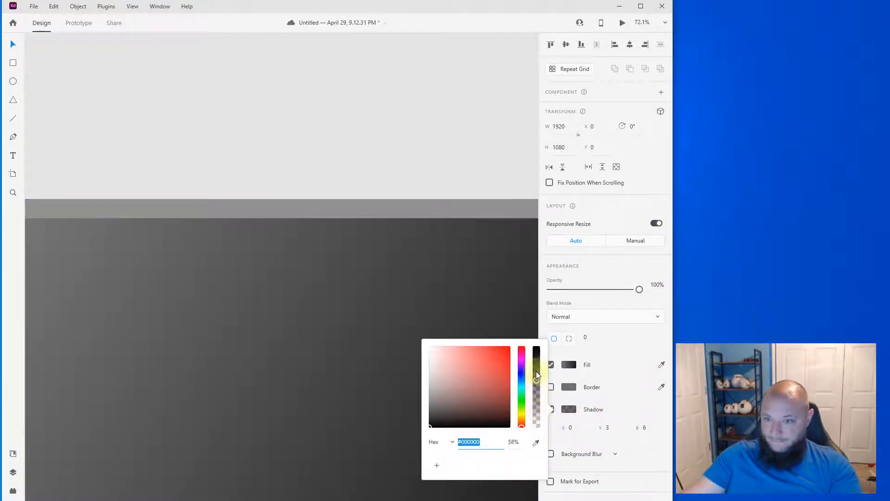
left_click(416, 161)
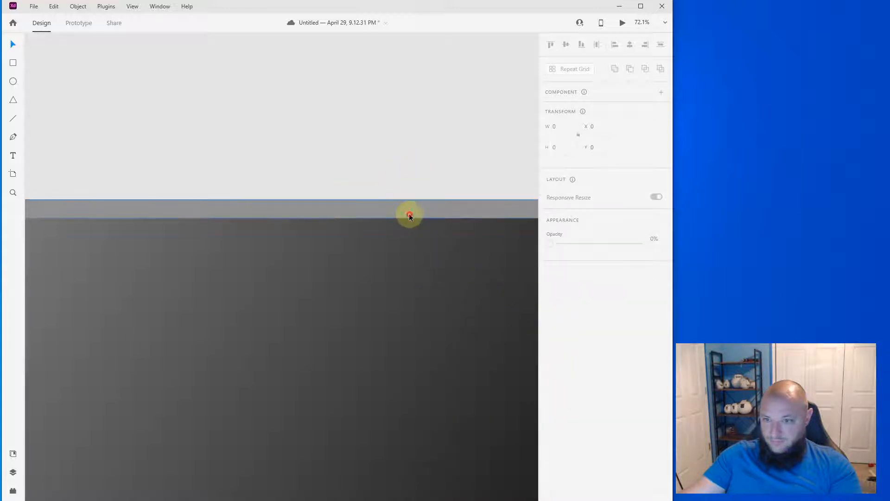
Add a shadow to the grey header bar with X offset 1, Y offset 4 and blur 8, and deselect the bar
left_click(409, 214)
left_click(550, 409)
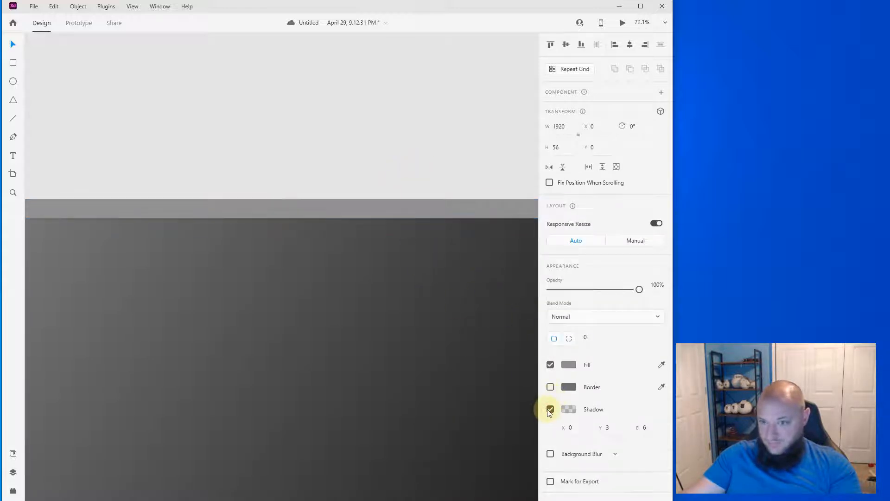
left_click(575, 428)
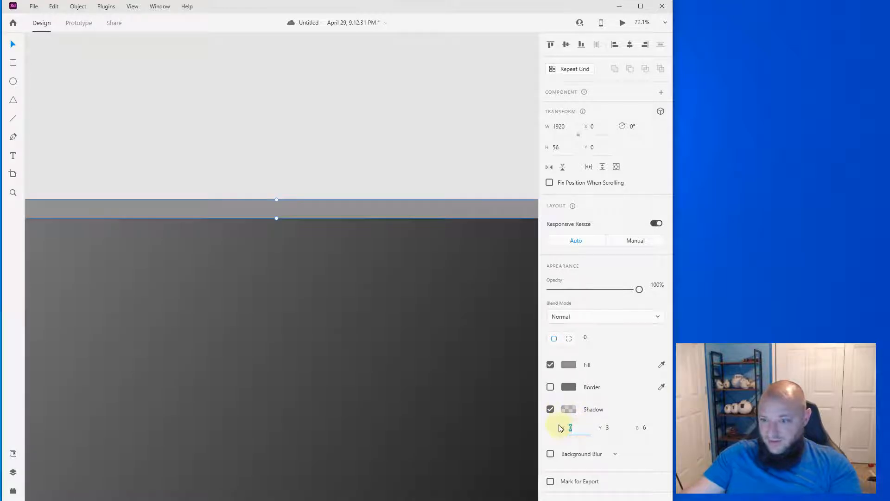
type("1")
key("Tab")
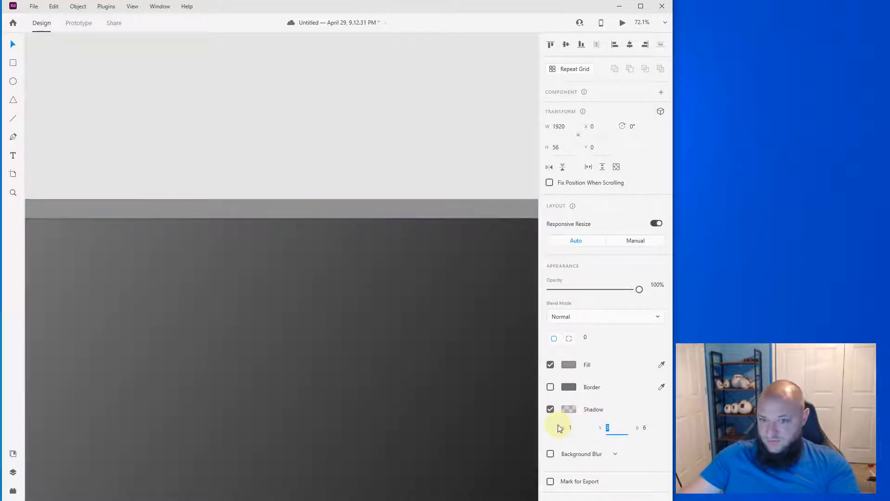
type("4")
key("Tab")
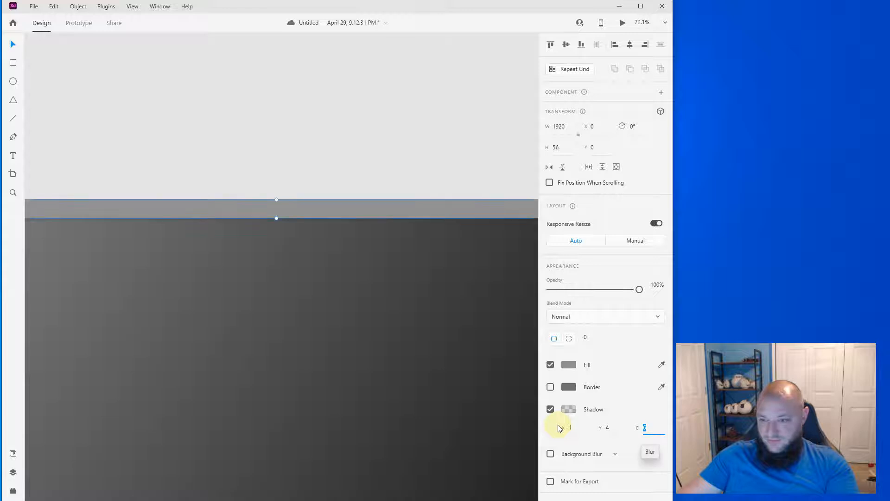
type("8")
key("Return")
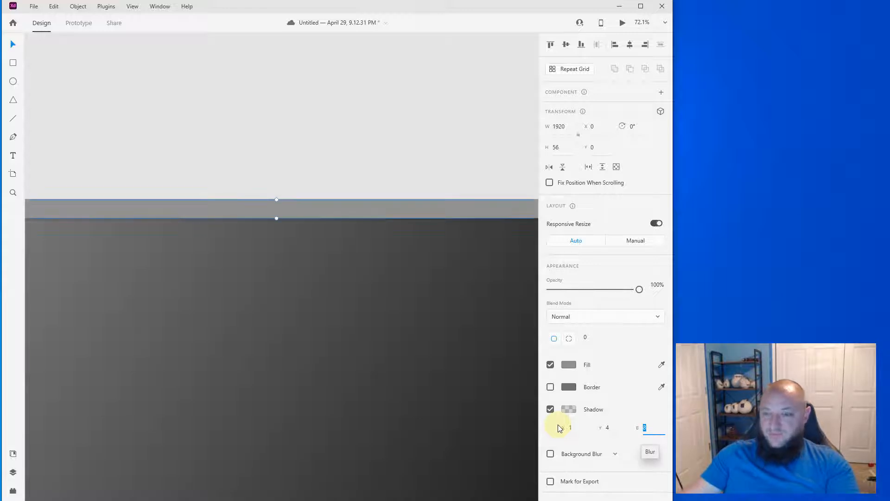
left_click(414, 148)
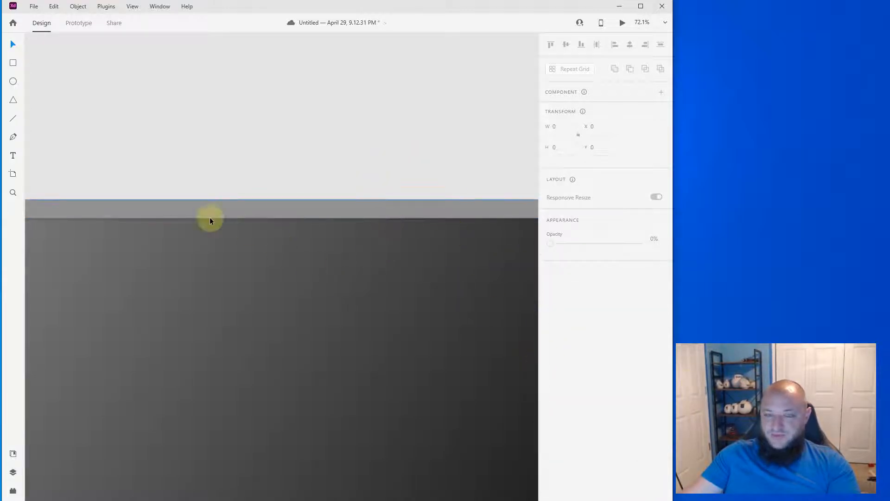
Create the text label "Home" in the empty area above the header bar
scroll(204, 222, "up", 3)
scroll(278, 260, "down", 1)
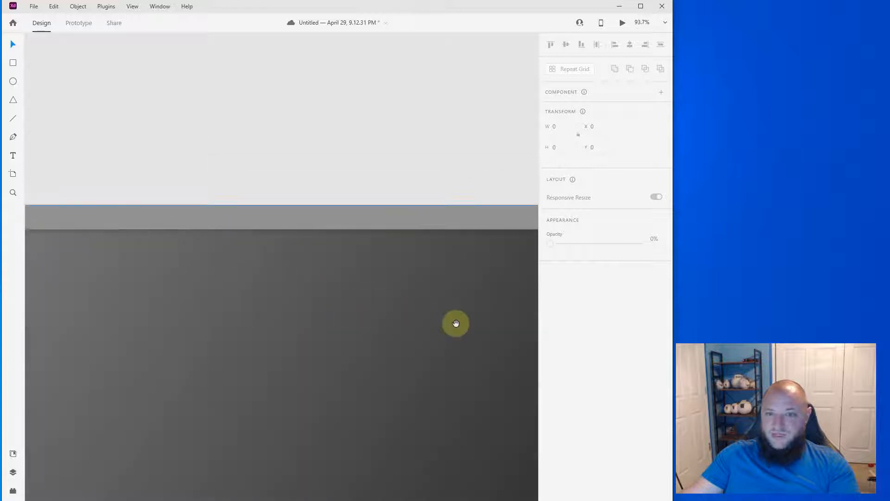
scroll(288, 274, "down", 1)
scroll(288, 275, "down", 1)
scroll(324, 267, "up", 1)
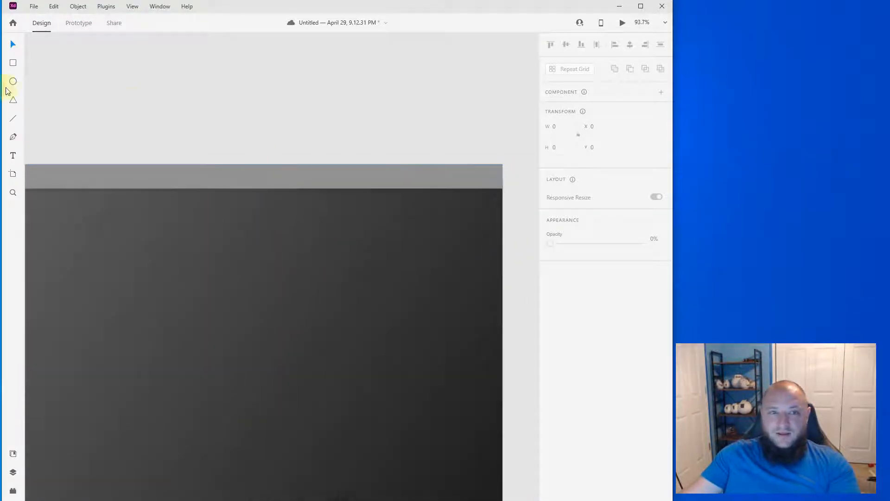
left_click(13, 156)
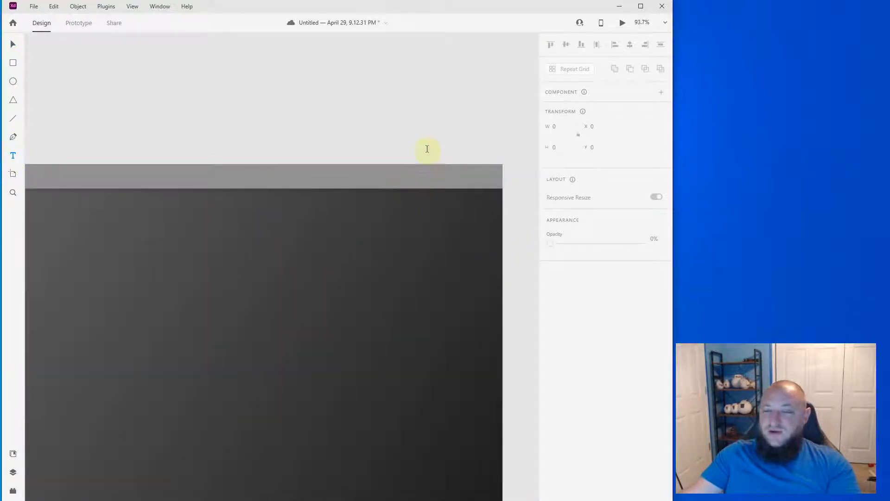
left_click(415, 124)
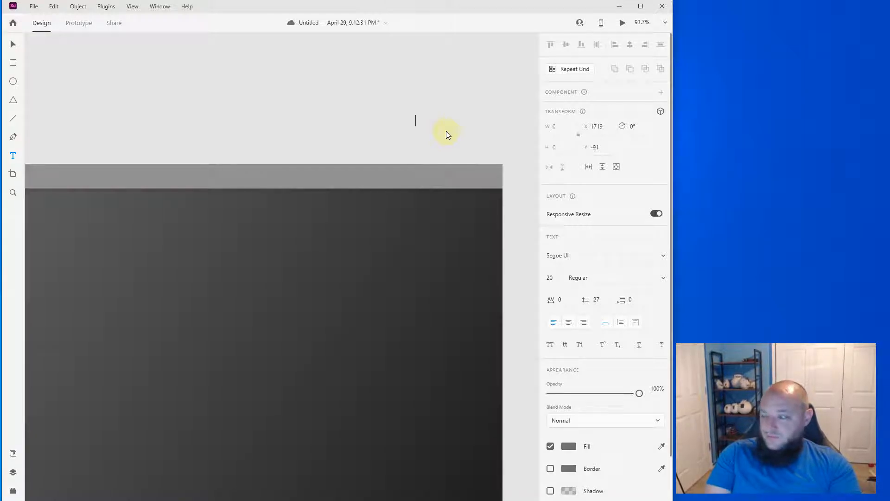
type("I")
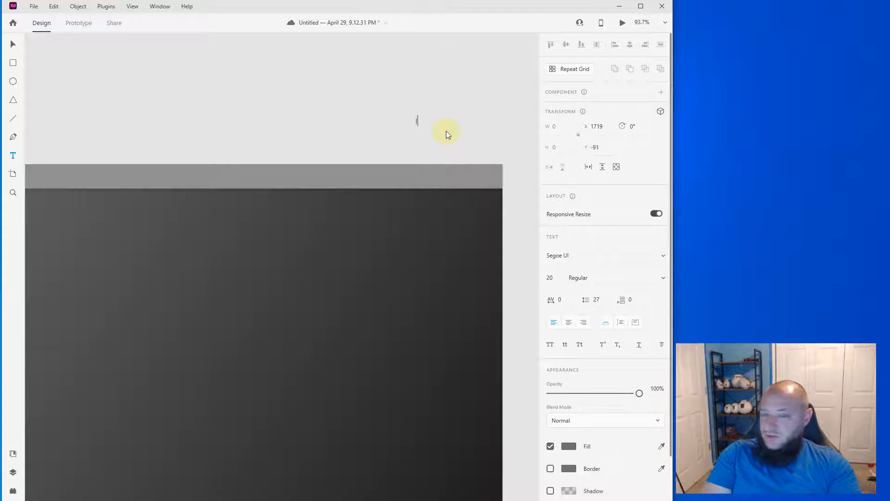
type("n")
key("BackSpace")
key("BackSpace")
type("Home")
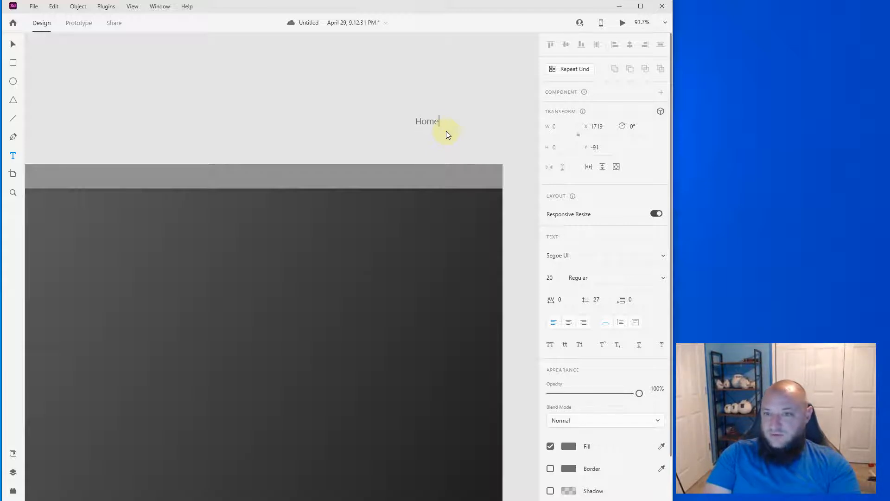
key("Escape")
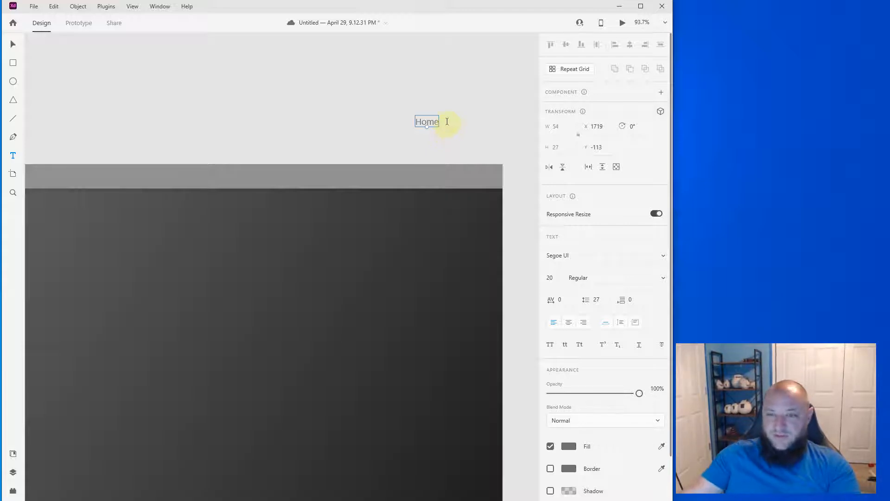
Duplicate the "Home" label beside itself and change the copy's text to "Inspiration"
left_click_drag(161, 132, 211, 131)
double_click(212, 128)
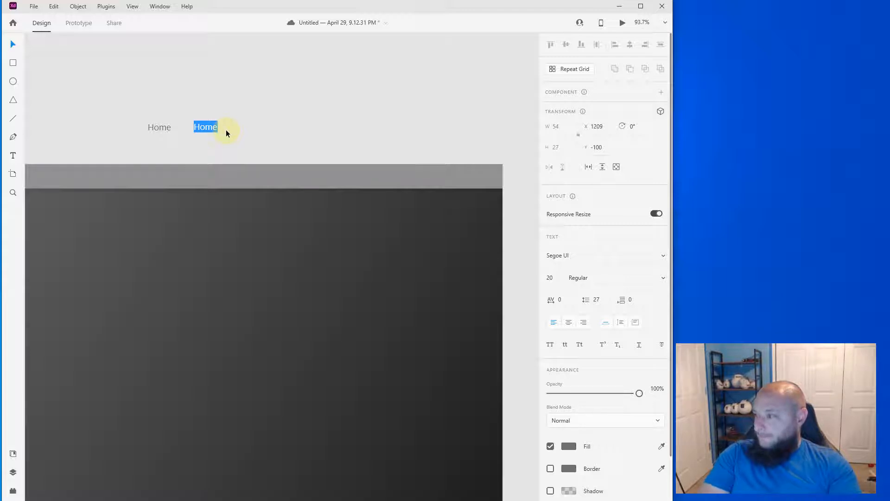
type("I")
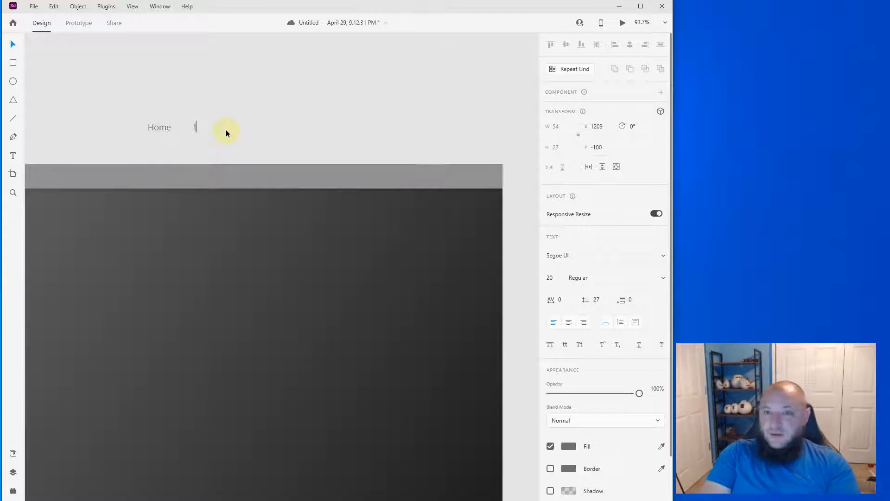
type("nspiration")
key("Escape")
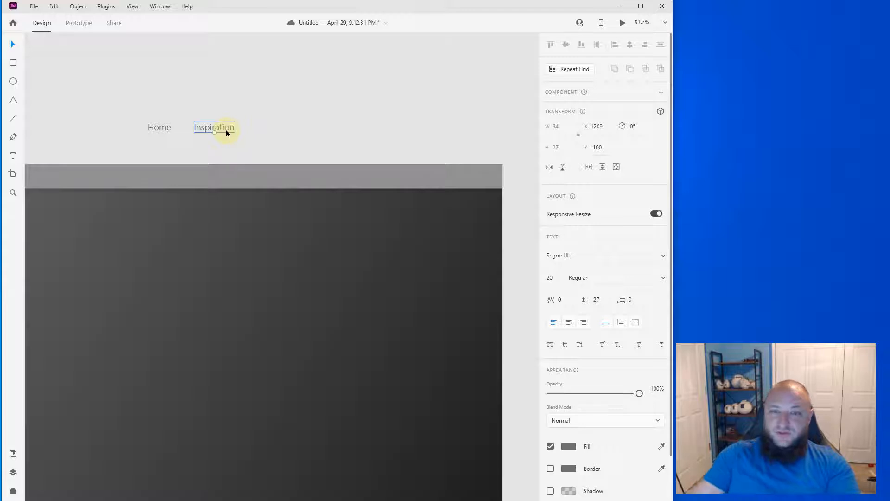
Duplicate the "Inspiration" label to its right and change the copy's text to "Plan Views"
left_click_drag(226, 133, 298, 127)
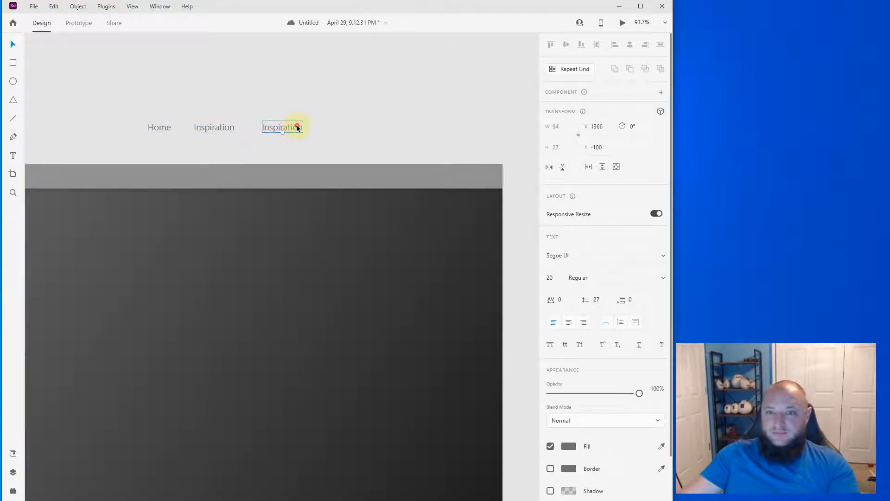
double_click(298, 126)
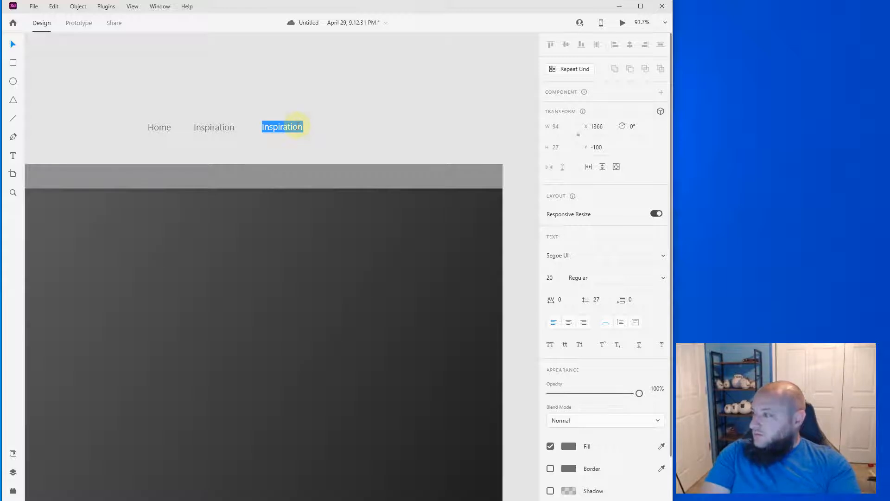
key("BackSpace")
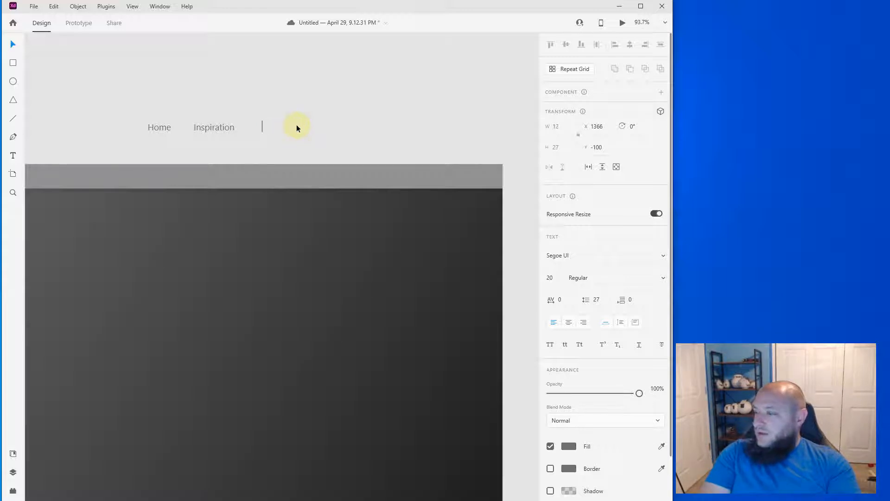
type("Plan Views")
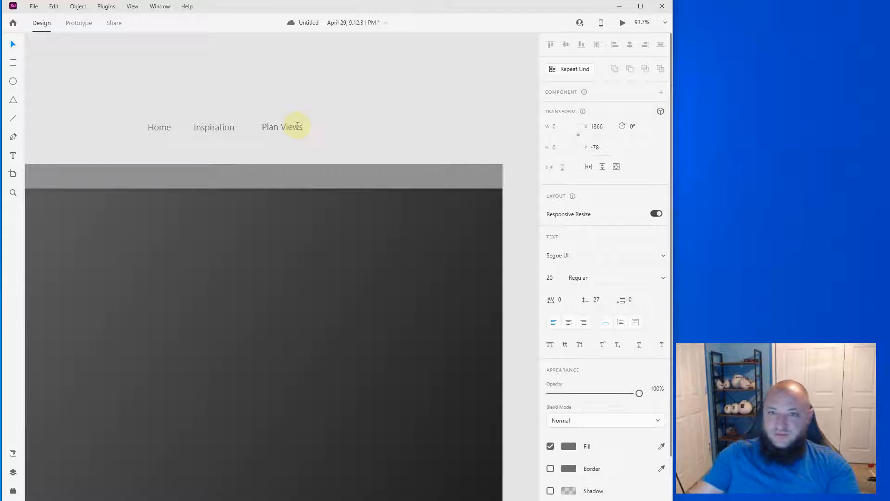
key("Escape")
Duplicate the "Plan Views" label to its right and change the copy's text to "Elevations"
left_click_drag(293, 127, 354, 127)
double_click(355, 127)
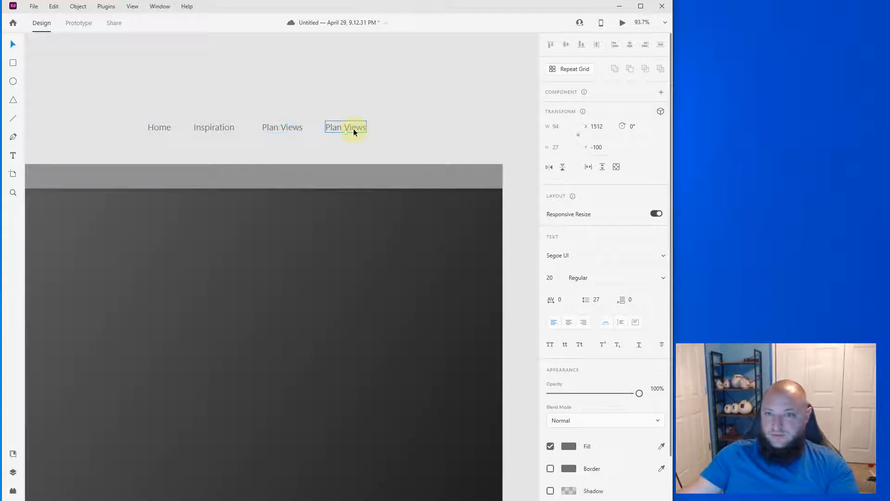
type("Elevations")
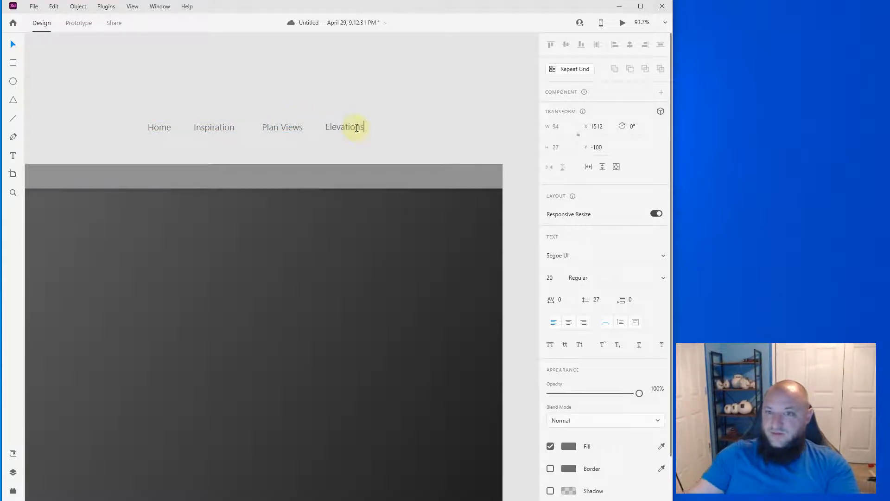
key("Escape")
Duplicate the "Elevations" label to its right and change the copy's text to "Perspectives"
left_click_drag(354, 127, 416, 129)
double_click(416, 129)
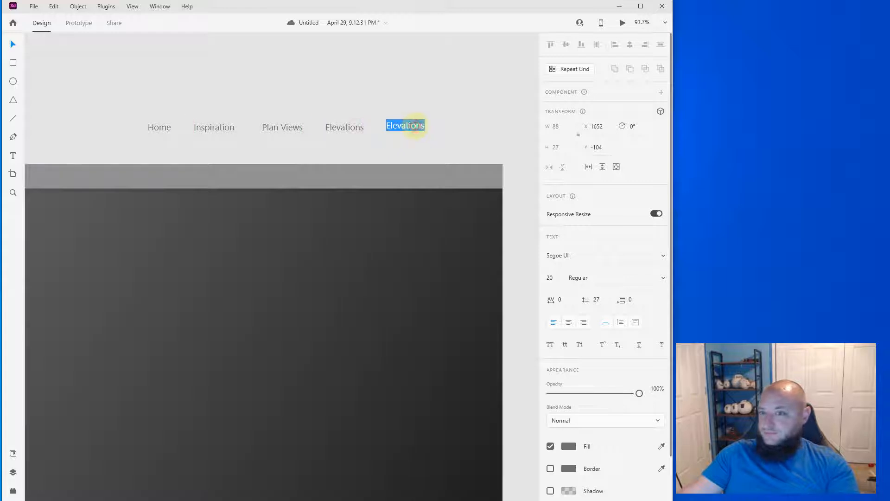
type("Perspectives")
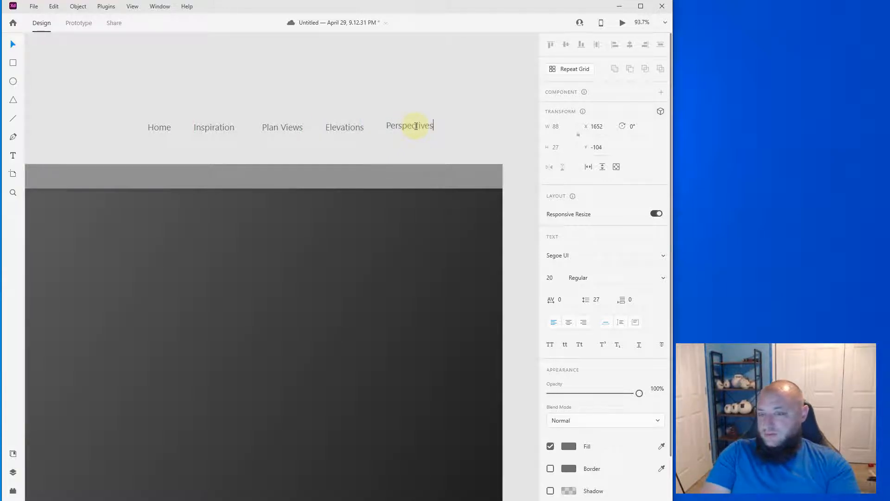
key("Escape")
Duplicate the "Perspectives" label to its right and change the copy's text to "Other"
left_click_drag(414, 124, 481, 127)
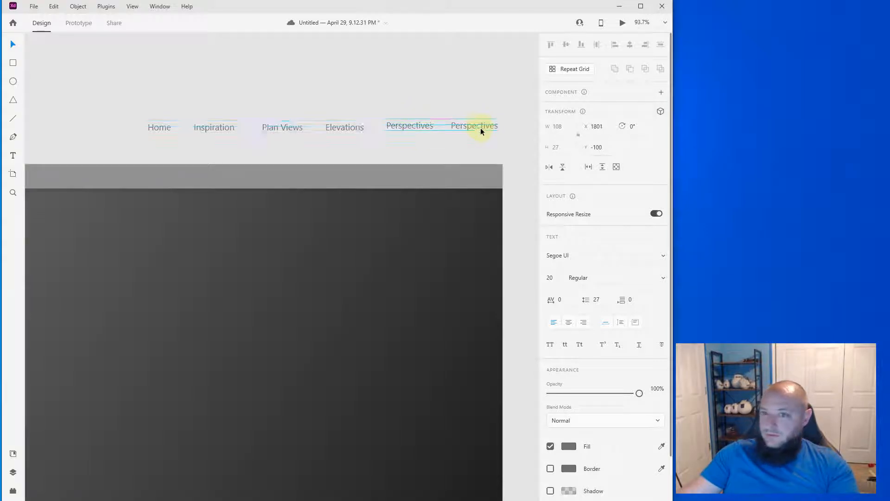
double_click(480, 127)
type("Other")
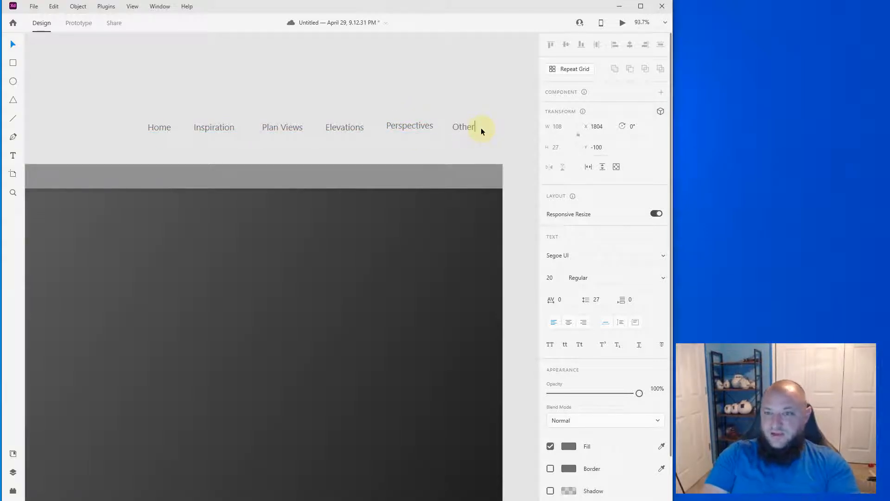
key("Escape")
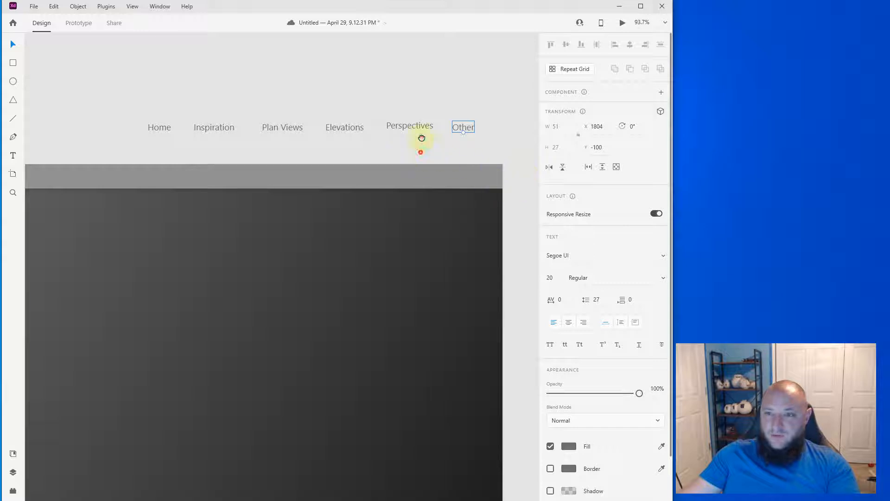
Move the "Other" label onto the header bar, flush with the bar's right end at about X 1869, Y 15
scroll(397, 93, "down", 2)
scroll(393, 115, "up", 1)
scroll(445, 101, "up", 3, "ctrl")
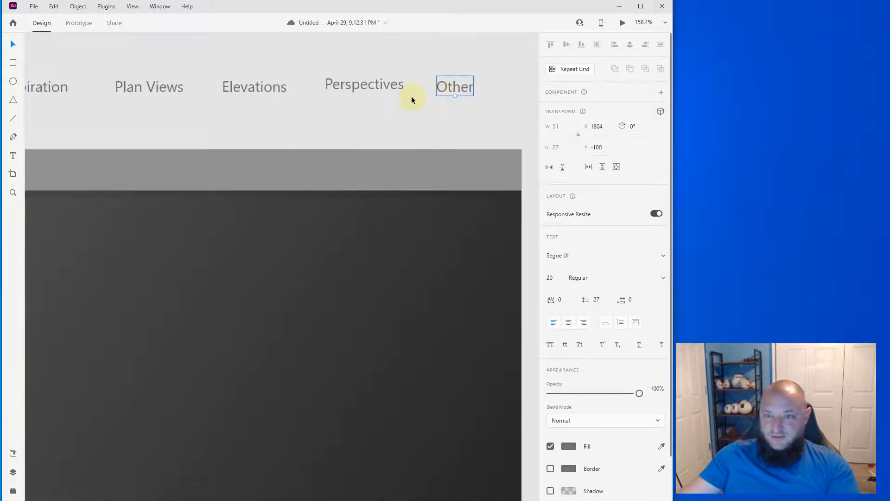
left_click_drag(449, 86, 498, 172)
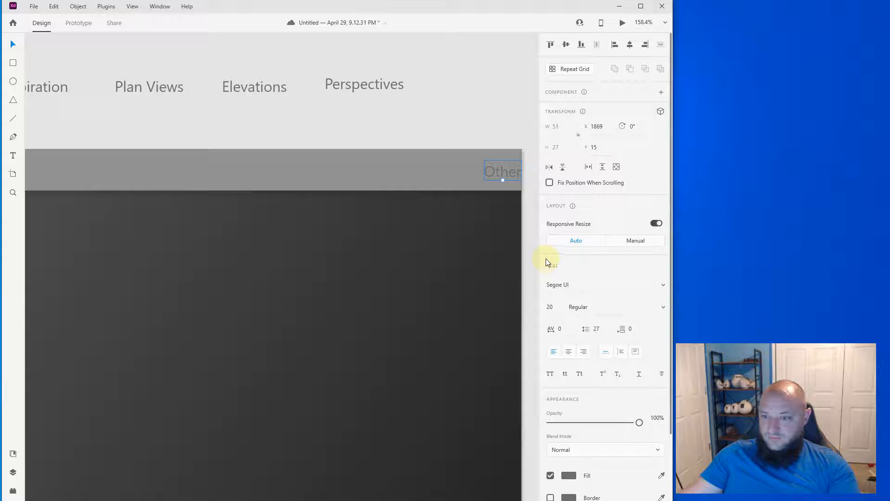
Select all six navigation labels, from "Home" to "Other", and set their fill to black #000000
left_click_drag(410, 127, 56, 67)
scroll(328, 111, "down", 5)
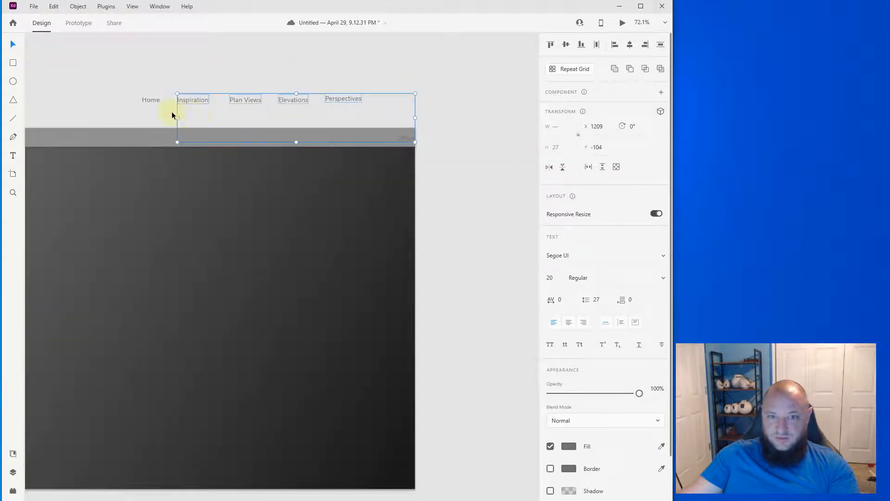
left_click(571, 448)
left_click_drag(462, 427, 405, 466)
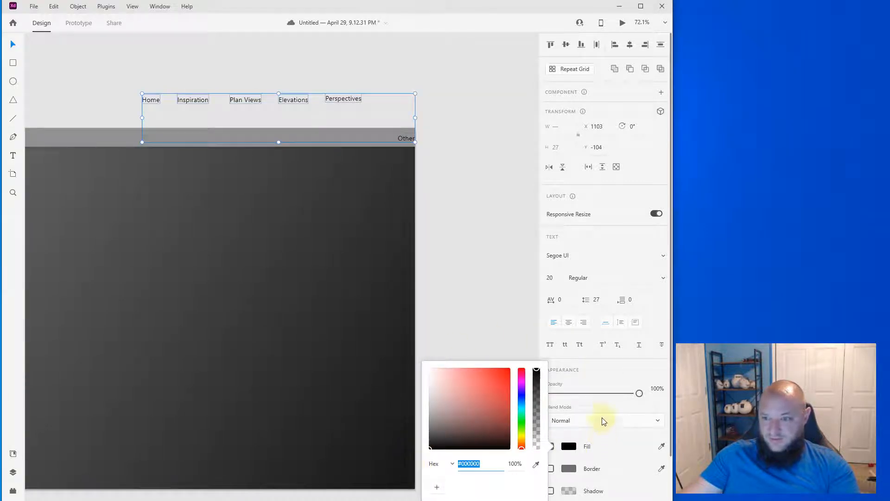
Change the font of the six selected navigation labels to Roboto
left_click(596, 255)
left_click(662, 257)
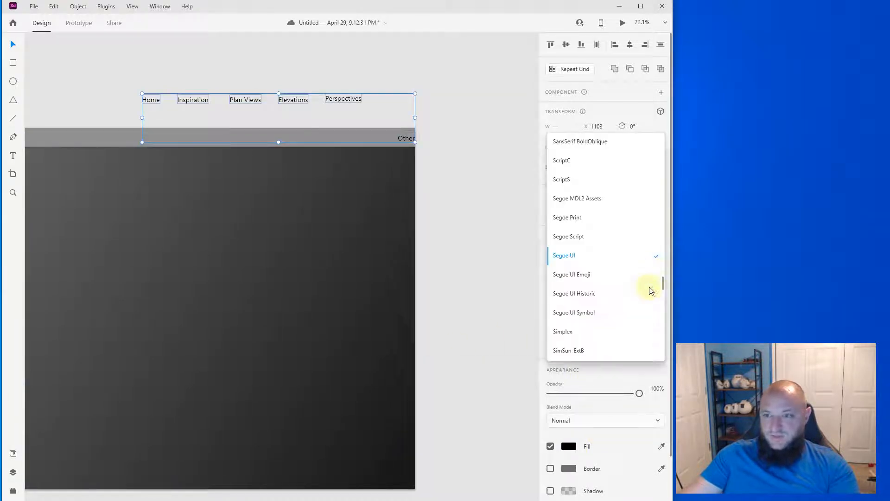
scroll(619, 245, "down", 10)
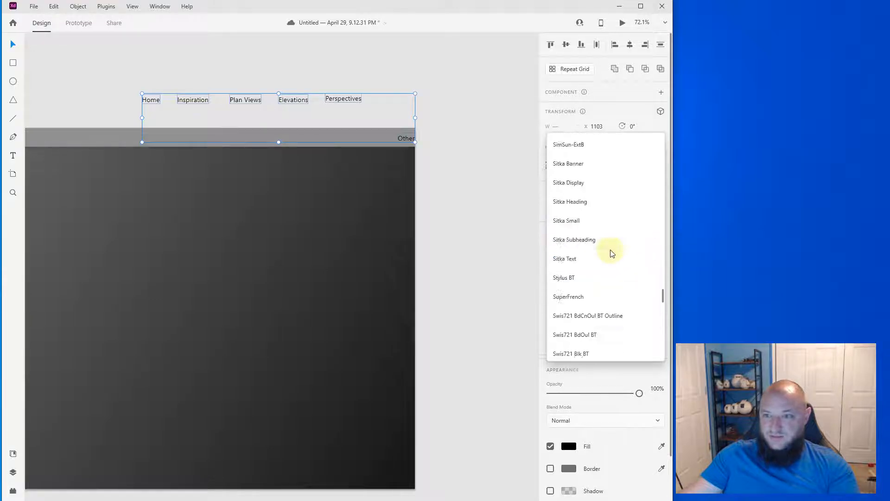
scroll(615, 262, "up", 12)
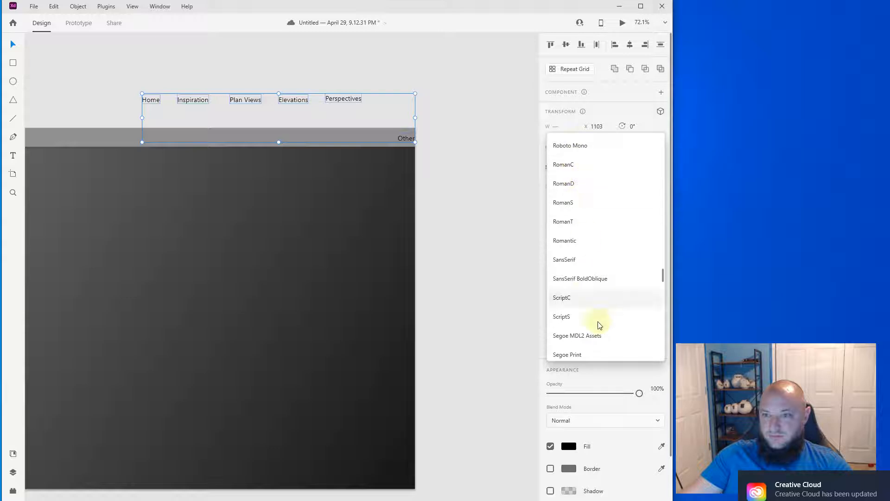
left_click(604, 370)
left_click(588, 255)
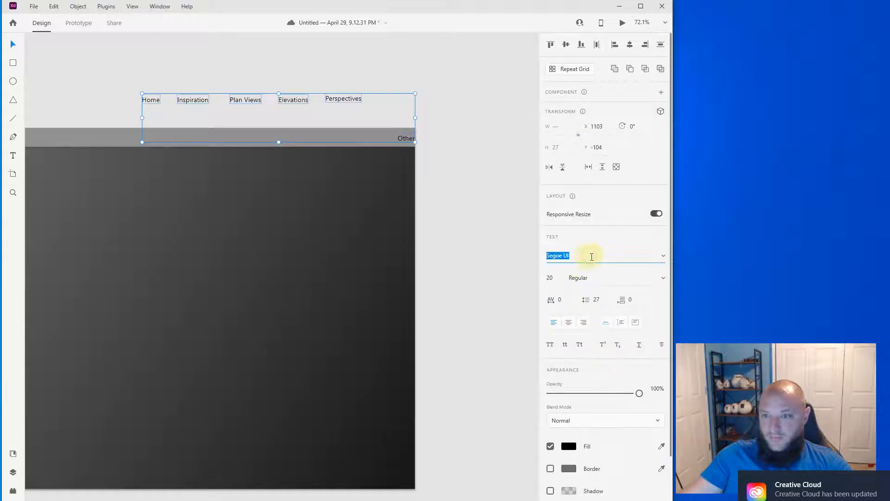
left_click(663, 256)
scroll(649, 258, "up", 5)
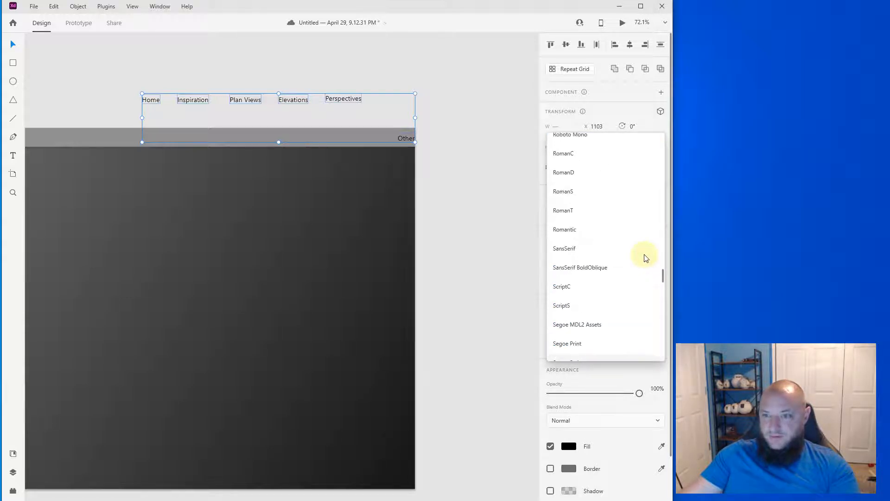
scroll(603, 179, "up", 2)
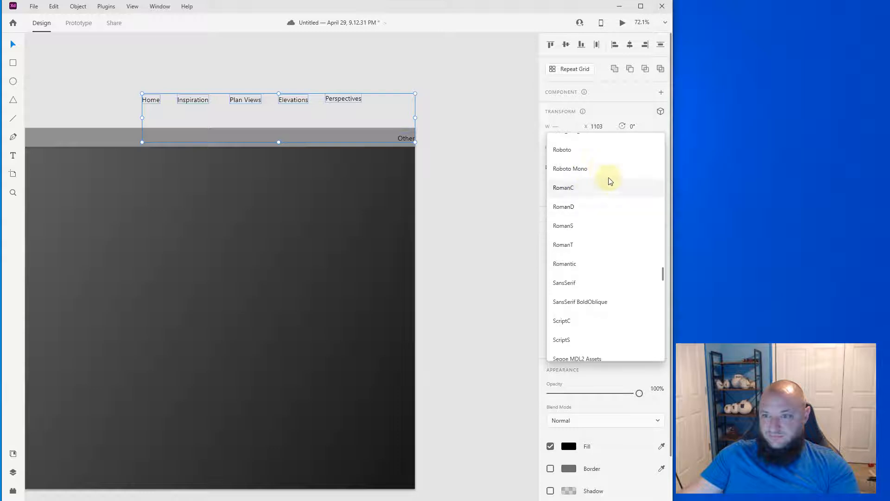
left_click(582, 149)
left_click(467, 162)
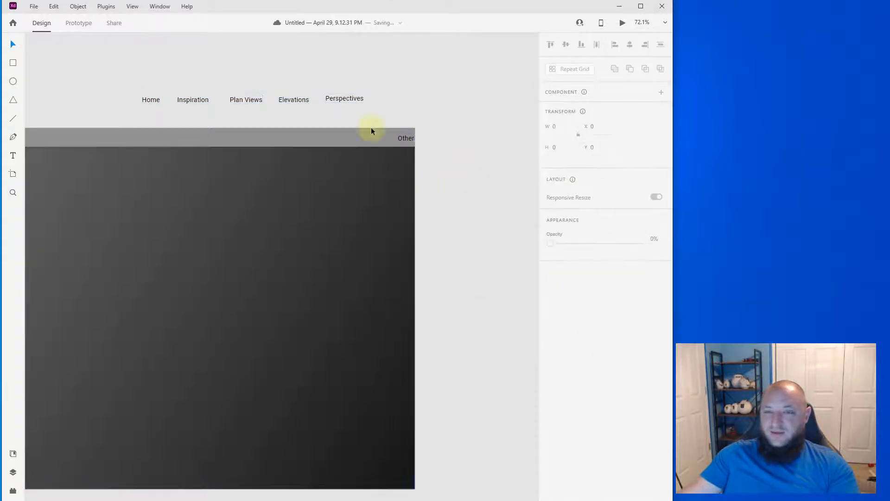
Select all six navigation labels, from "Home" to "Other", and set their font size to 24
scroll(398, 193, "up", 8)
left_click(400, 208)
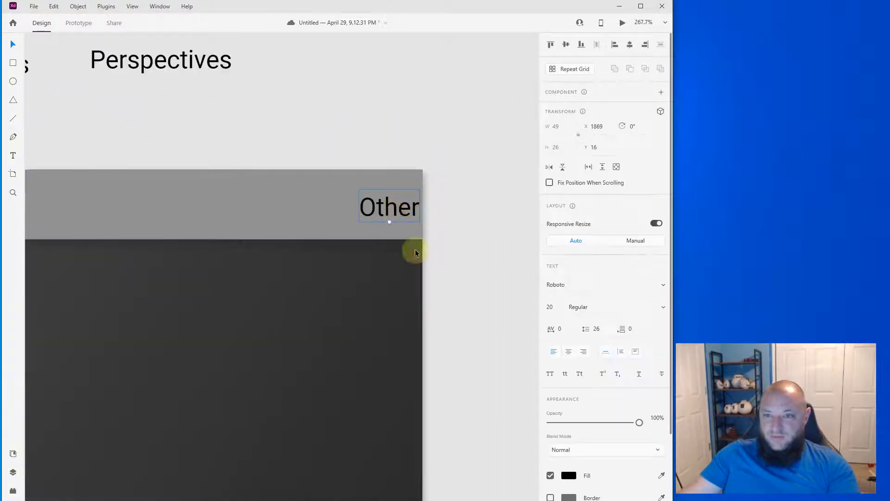
scroll(566, 399, "down", 1)
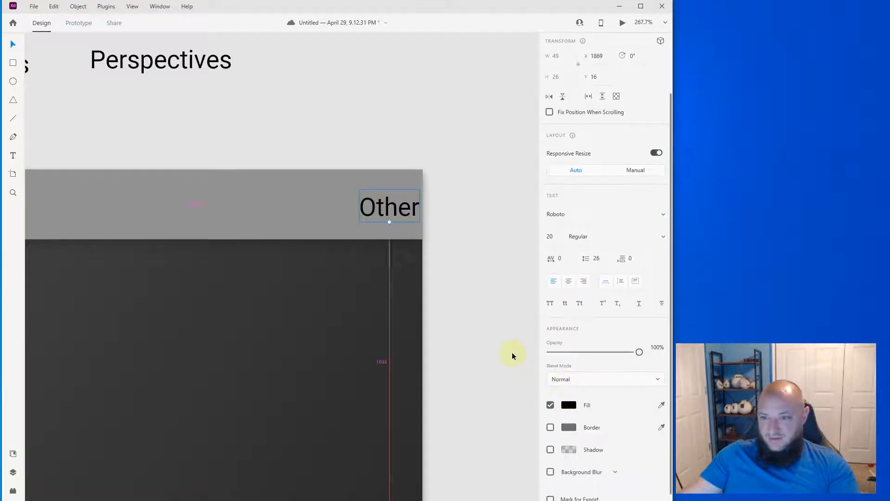
scroll(463, 279, "down", 3)
scroll(485, 259, "down", 3)
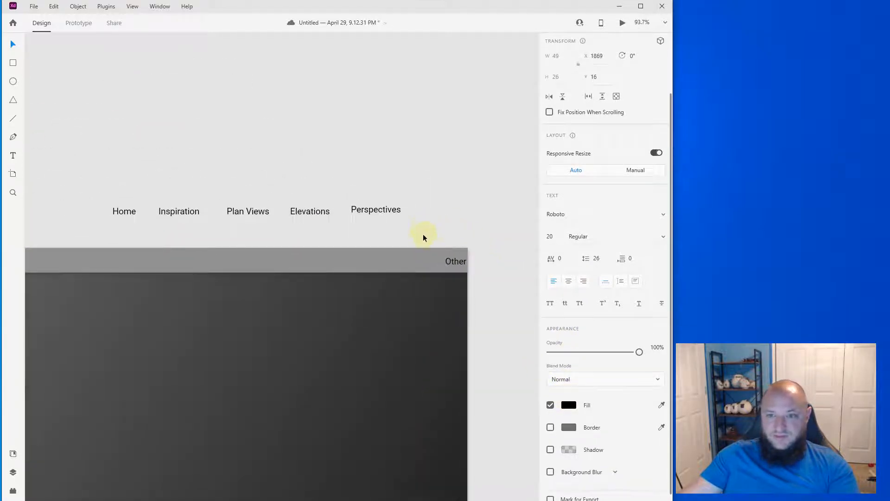
left_click_drag(423, 234, 70, 179)
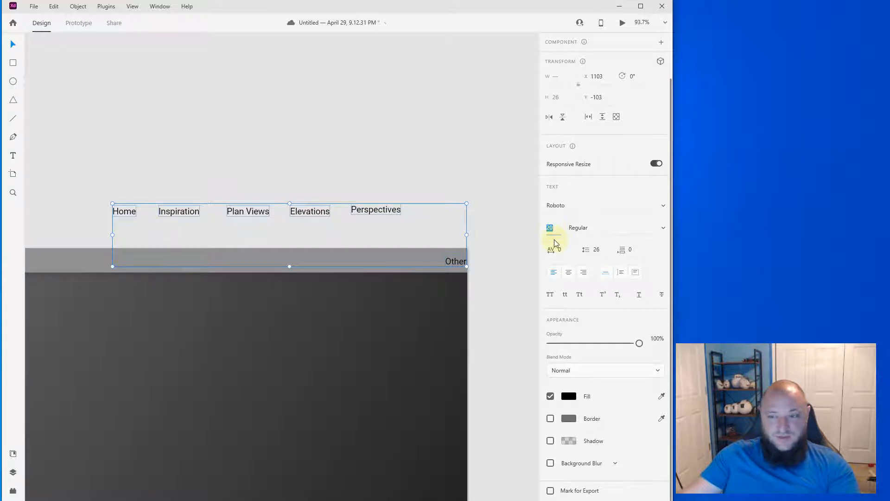
type("25")
key("Return")
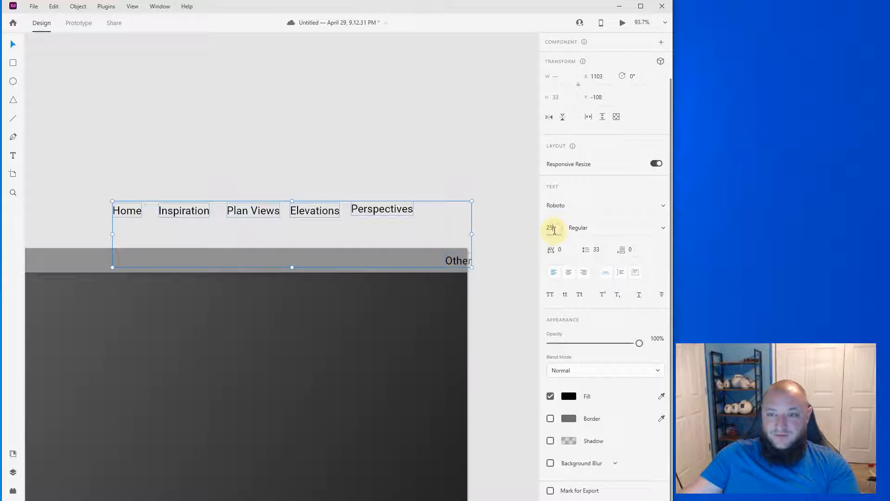
left_click_drag(555, 202, 557, 320)
scroll(481, 324, "down", 5)
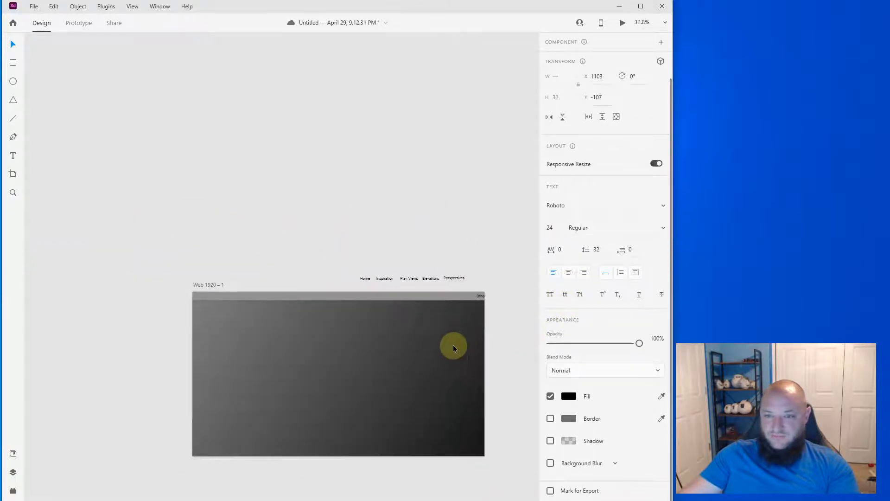
Move the "Other" label slightly inward from the header bar's right end and centre it vertically, at X 1852, Y 12
scroll(461, 342, "up", 6)
scroll(369, 200, "up", 3)
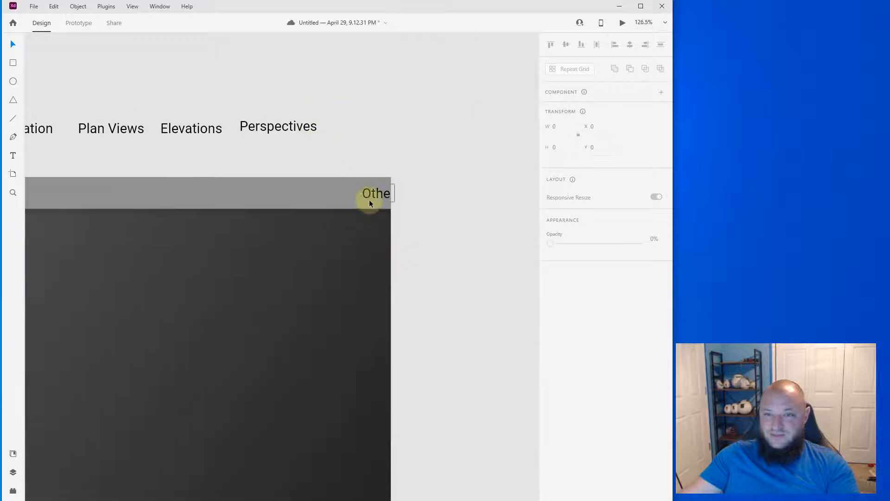
left_click(370, 197)
left_click_drag(370, 197, 380, 192)
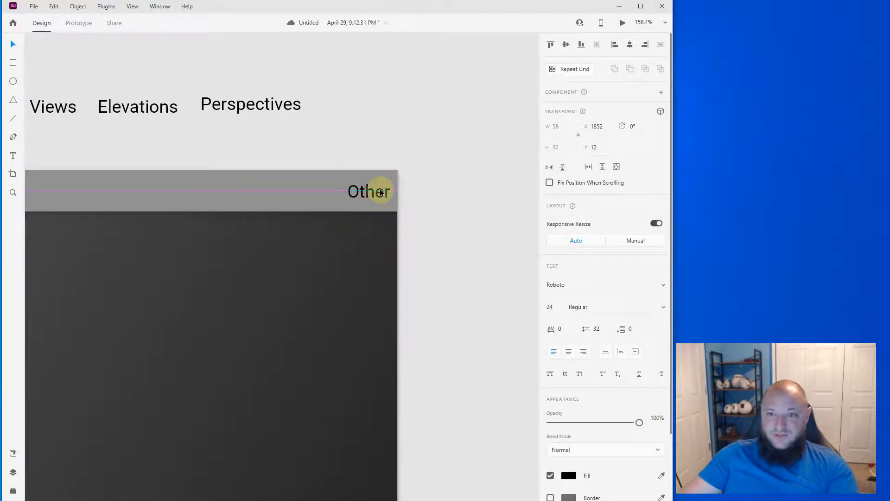
key("shift+Left")
key("shift+Right")
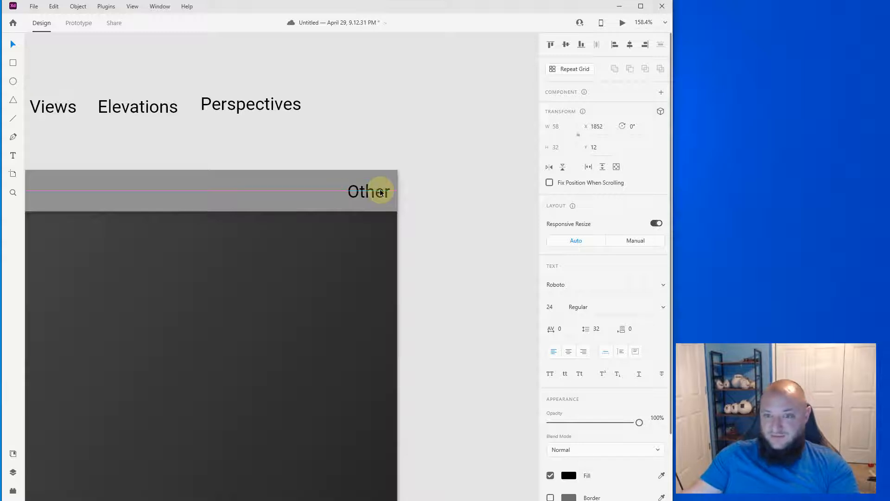
Move "Perspectives" onto the header bar beside "Other", and the other four labels onto the dark background at about X 1100, Y 223
left_click(324, 125)
left_click_drag(281, 111, 313, 195)
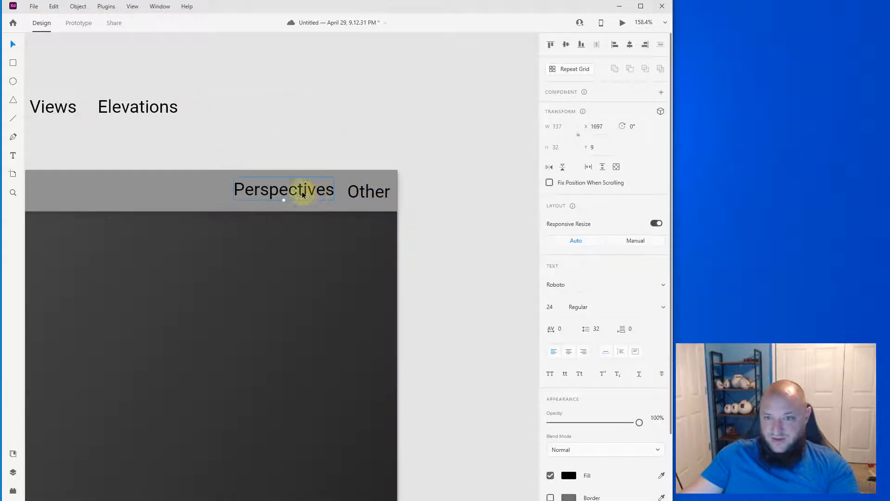
scroll(181, 139, "down", 2)
scroll(180, 140, "left", 5)
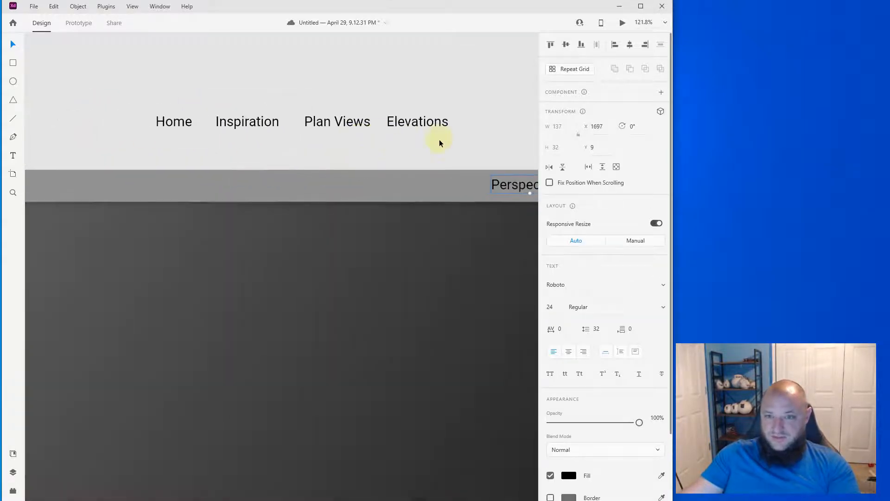
left_click_drag(449, 150, 143, 110)
left_click_drag(247, 125, 248, 304)
scroll(199, 120, "right", 5)
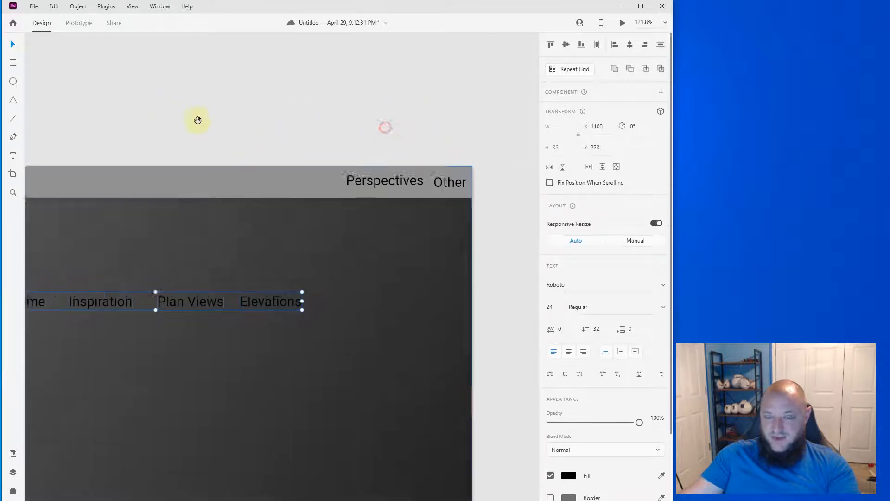
Align "Perspectives" with "Other" at X 1695, Y 12, and place "Elevations" to its left on the header bar at X 1565, Y 12
left_click_drag(354, 182, 363, 184)
key("shift+Left")
key("shift+Left")
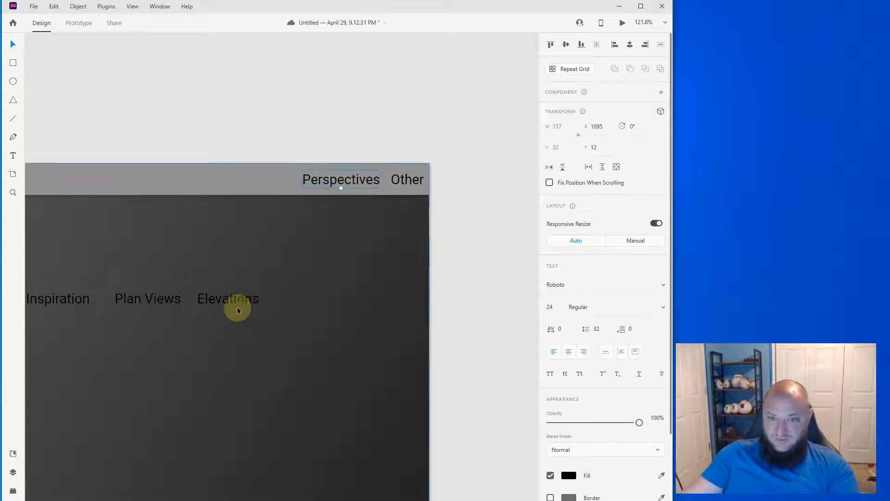
left_click_drag(237, 306, 271, 188)
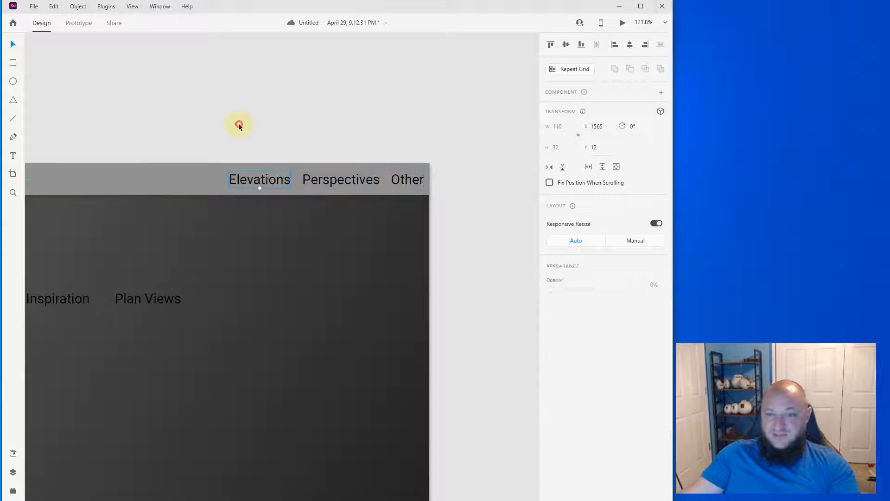
Move "Plan Views", "Inspiration" and "Home" onto the header bar, evenly spaced in a row to the left of "Elevations"
left_click_drag(141, 135, 281, 119)
left_click_drag(282, 285, 310, 166)
left_click_drag(198, 285, 238, 165)
left_click(124, 282)
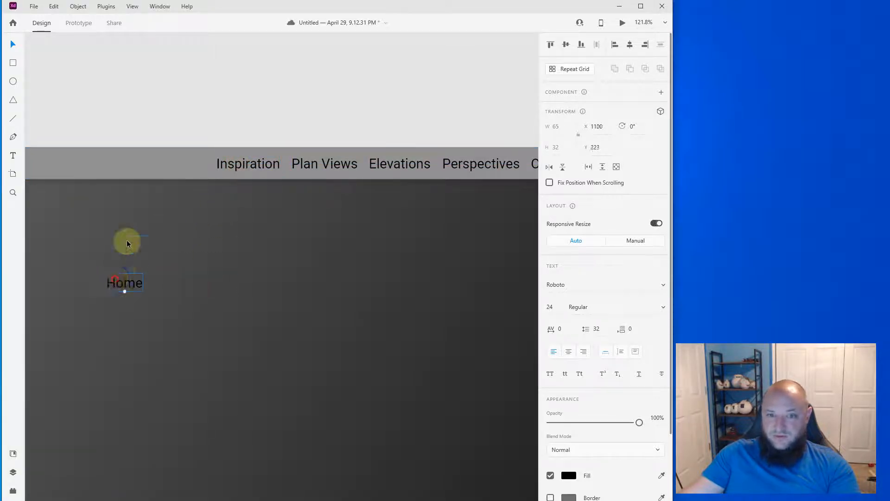
left_click_drag(128, 242, 181, 167)
left_click(324, 119)
Rename the artboard as "Web 1920 – Home"
scroll(280, 153, "down", 5)
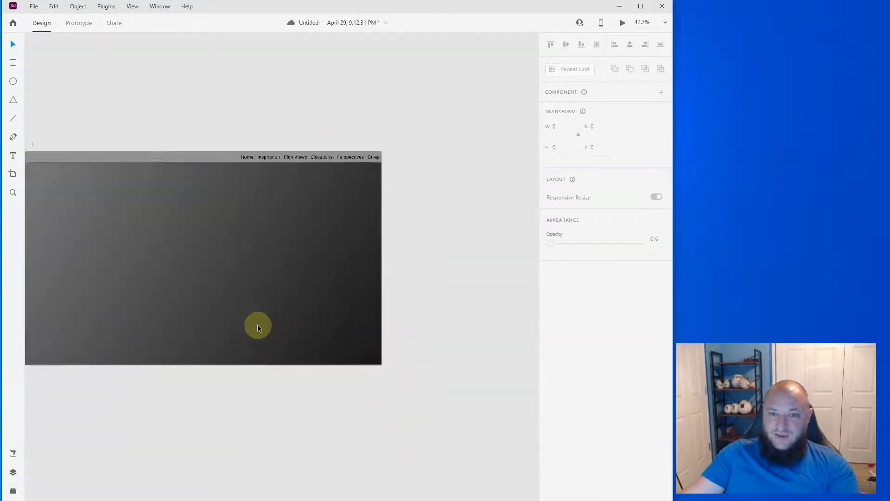
left_click_drag(201, 318, 236, 305)
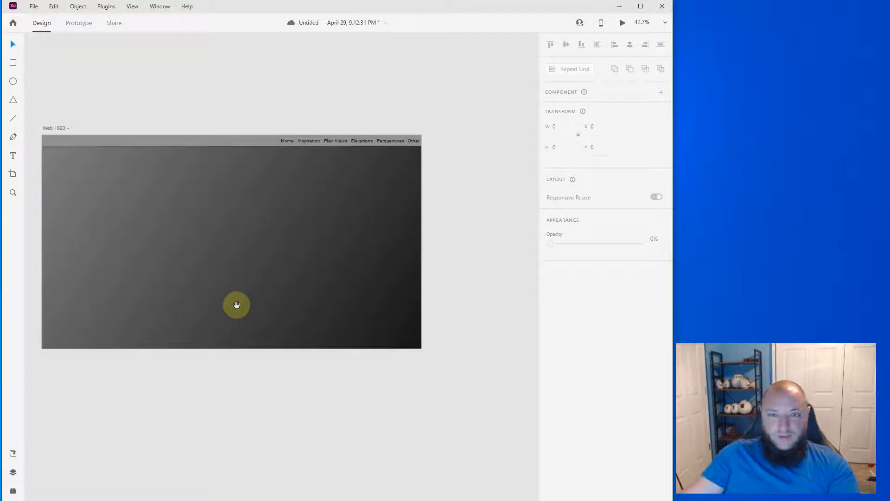
scroll(164, 157, "down", 1)
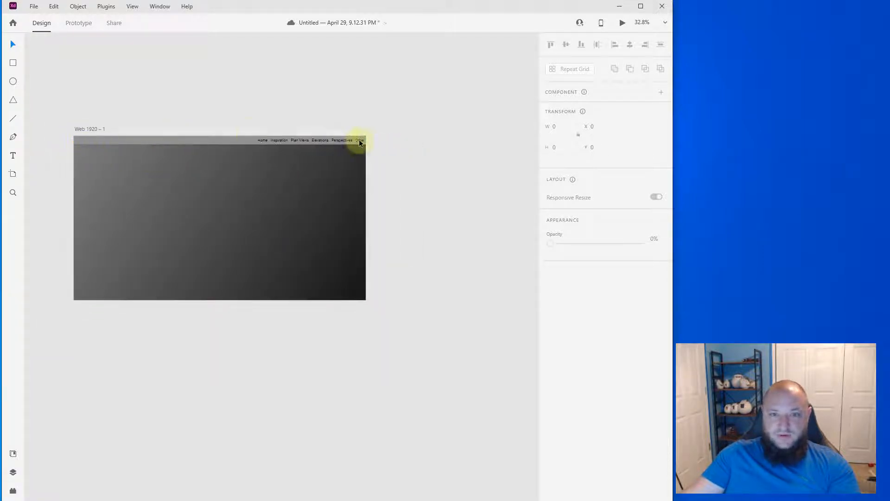
double_click(94, 129)
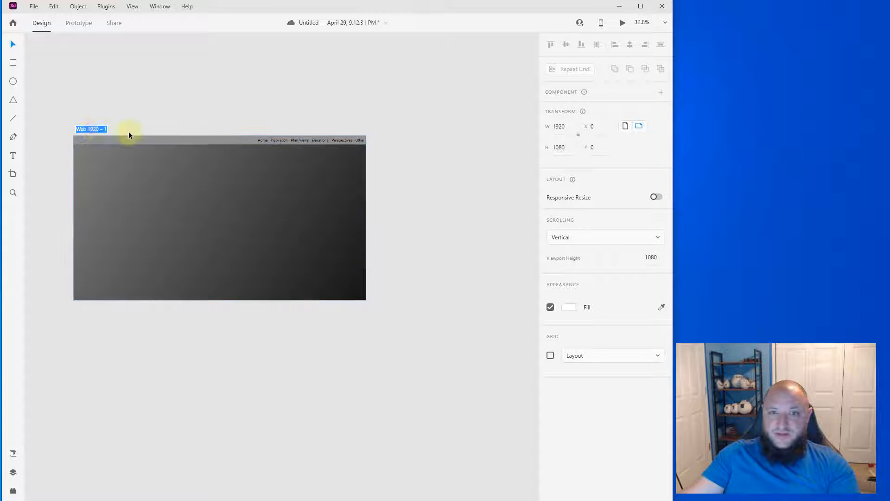
key("End")
key("BackSpace")
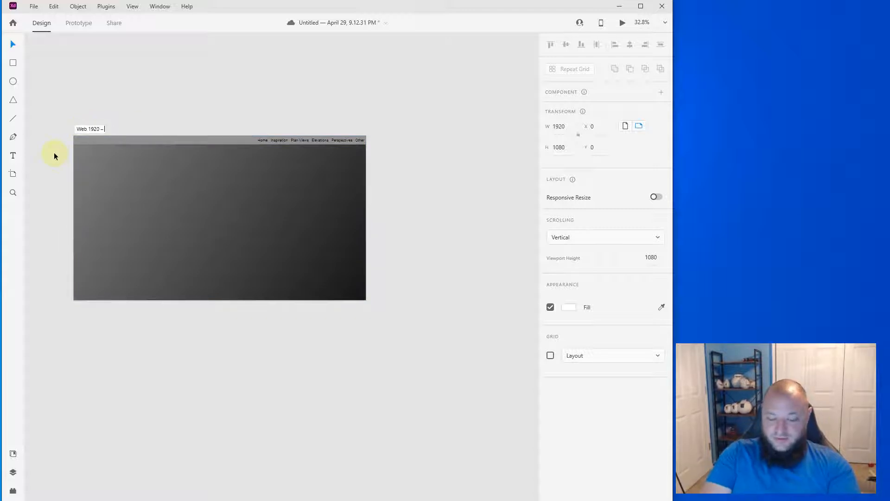
type("Home")
key("Return")
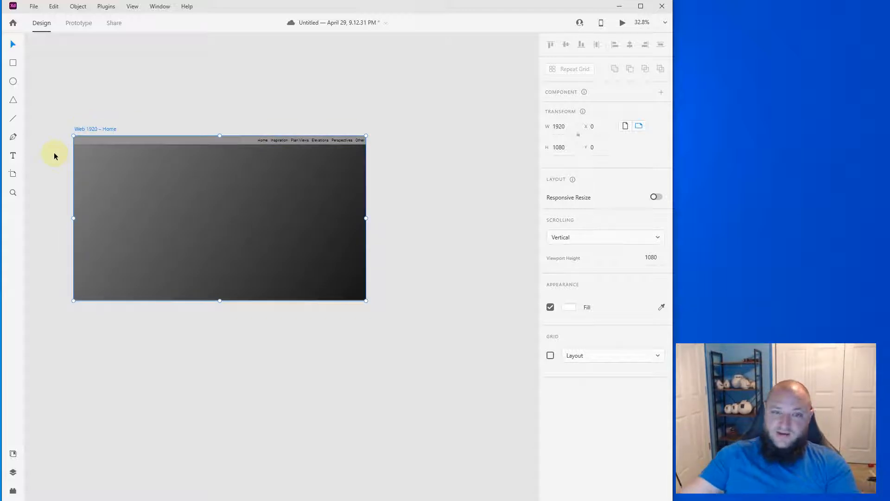
Duplicate the "Web 1920 – Home" artboard to its right, placing the copy at about X 2078, Y 0
left_click_drag(138, 191, 139, 145)
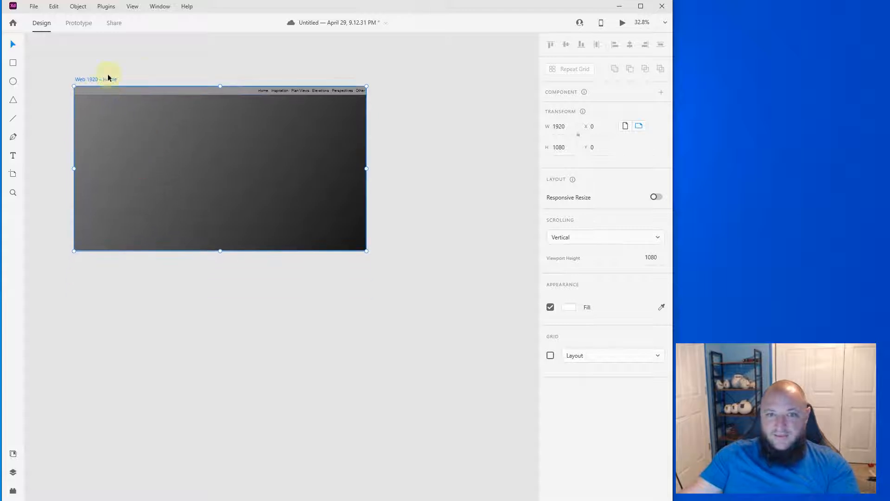
left_click_drag(109, 86, 391, 165)
scroll(83, 175, "down", 2)
scroll(99, 167, "up", 2)
left_click(75, 170)
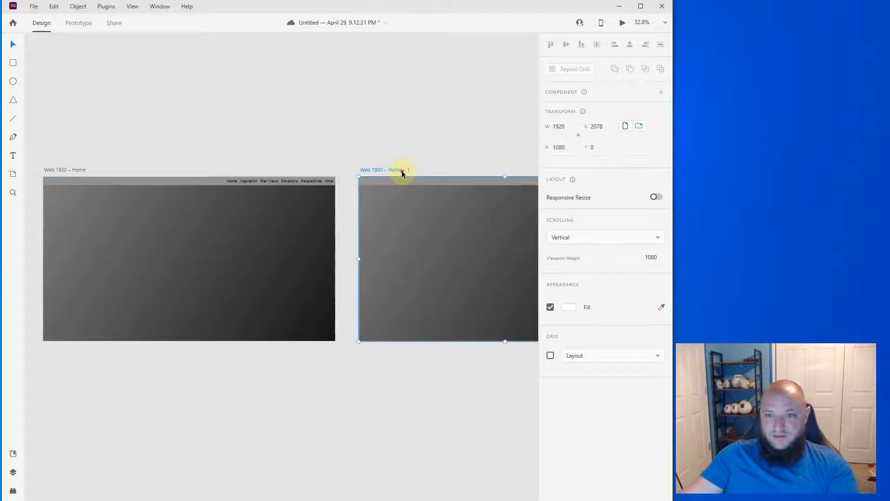
double_click(399, 170)
key("Right")
key("BackSpace")
key("BackSpace")
key("BackSpace")
key("BackSpace")
key("BackSpace")
key("BackSpace")
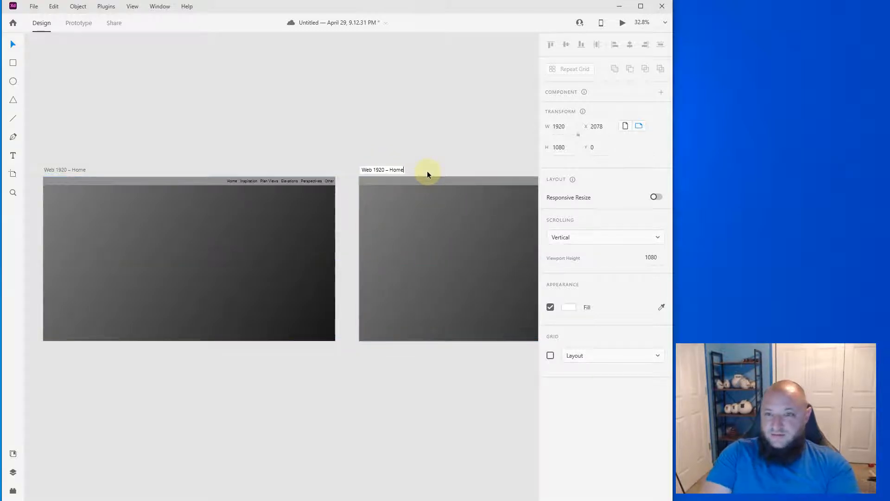
key("BackSpace")
key("BackSpace")
type("Ins")
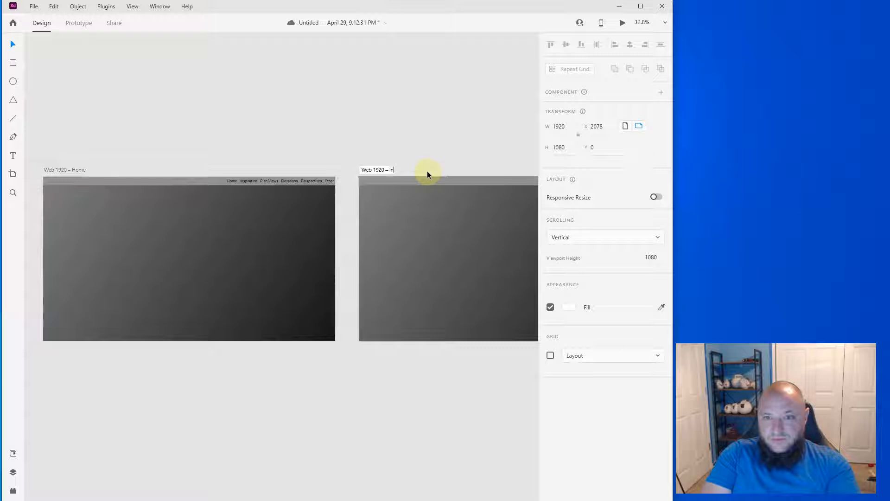
key("Escape")
key("Escape")
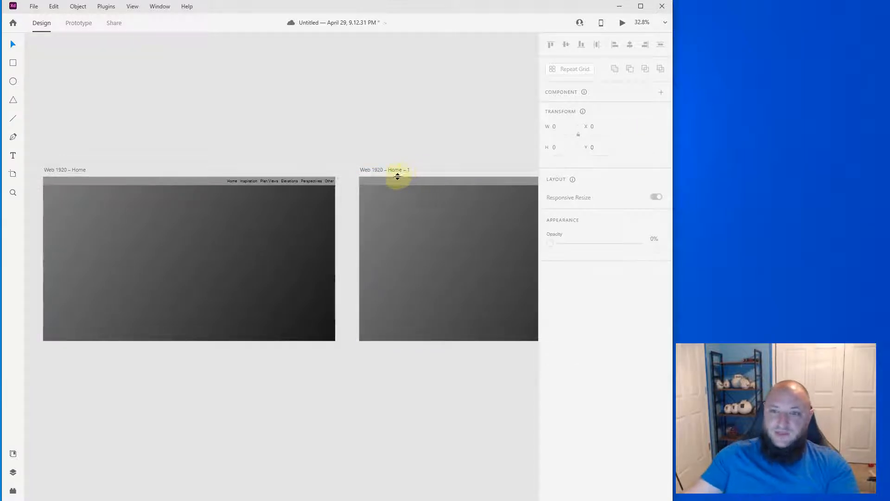
Rename the duplicated Home artboard as "Web 1920 – Inspiration"
double_click(396, 171)
key("Right")
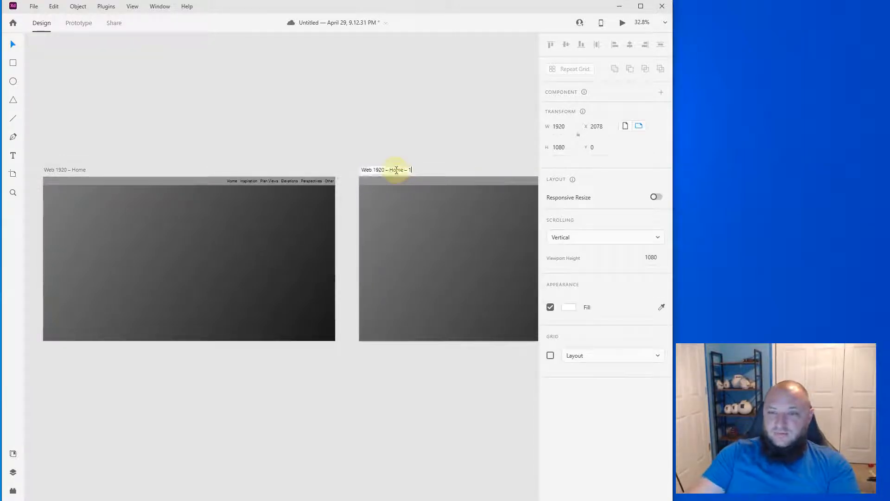
key("BackSpace")
key("BackSpace")
key("BackSpace")
key("BackSpace")
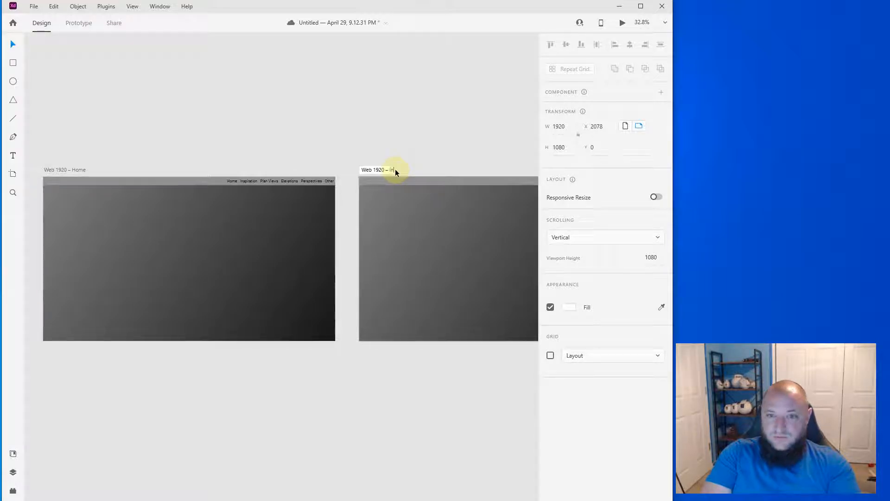
type("Inspiration")
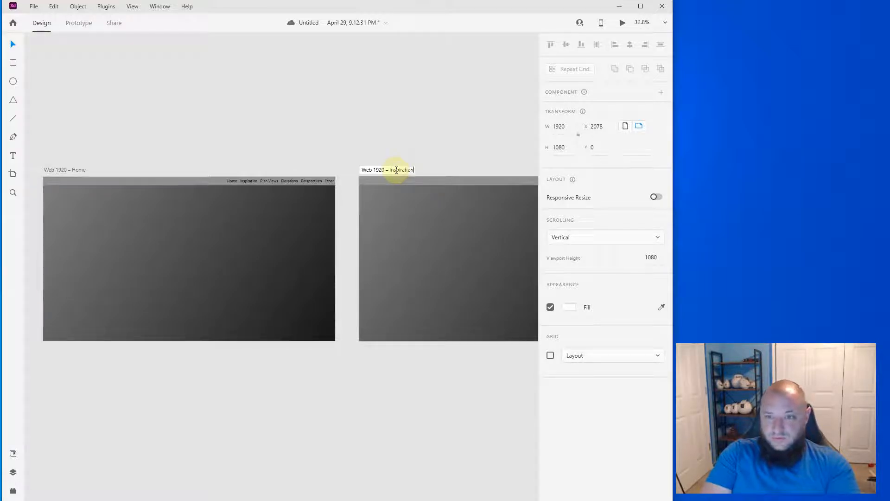
key("Return")
Duplicate the "Web 1920 – Inspiration" artboard to its right at X 4156, Y 0, and rename the copy as "Web 1920 – Plan Views"
left_click_drag(408, 165, 457, 139)
scroll(153, 154, "down", 1)
double_click(475, 148)
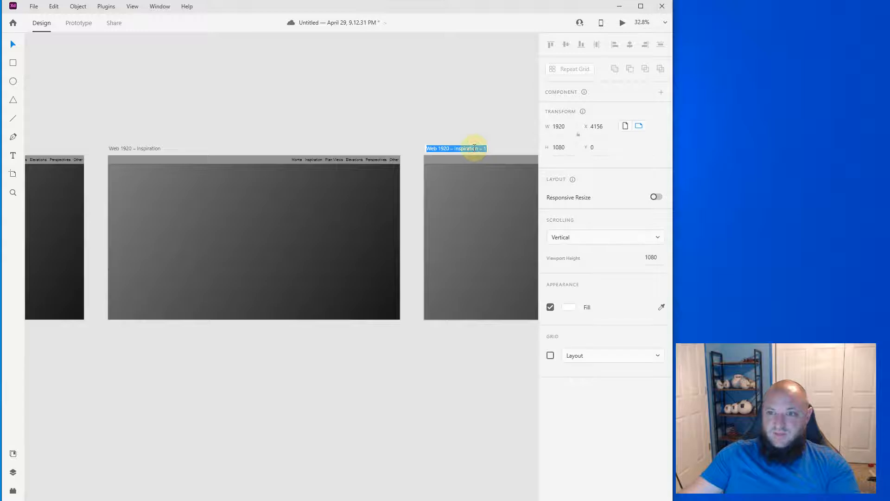
key("End")
key("shift+Left")
key("ctrl+shift+Left")
key("ctrl+shift+Left")
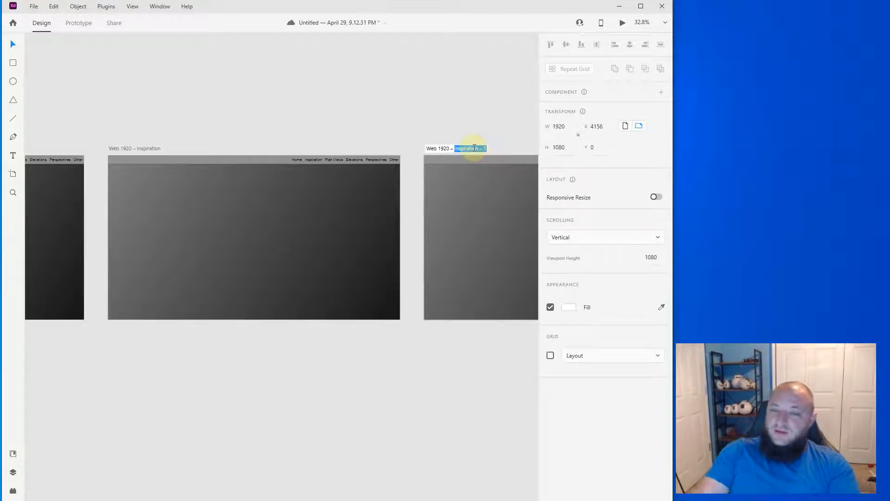
type("Pl")
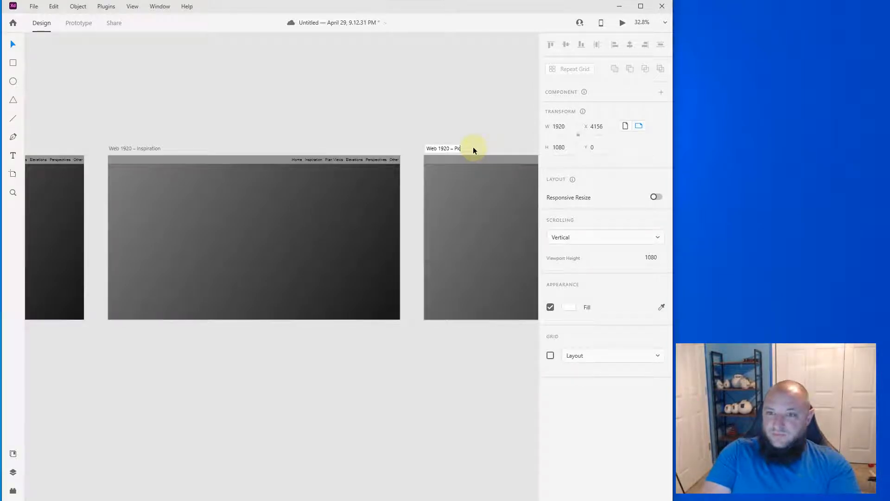
type("an Vies")
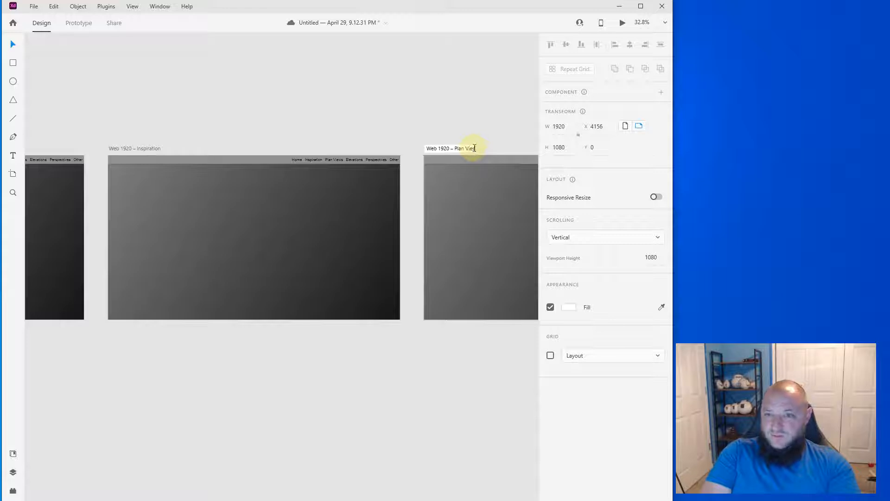
key("BackSpace")
type("ws")
key("Return")
Duplicate the "Web 1920 – Plan Views" artboard to its right at X 6234, Y 0, and rename the copy as "Web 1920 – Elevations"
left_click_drag(479, 144, 475, 173)
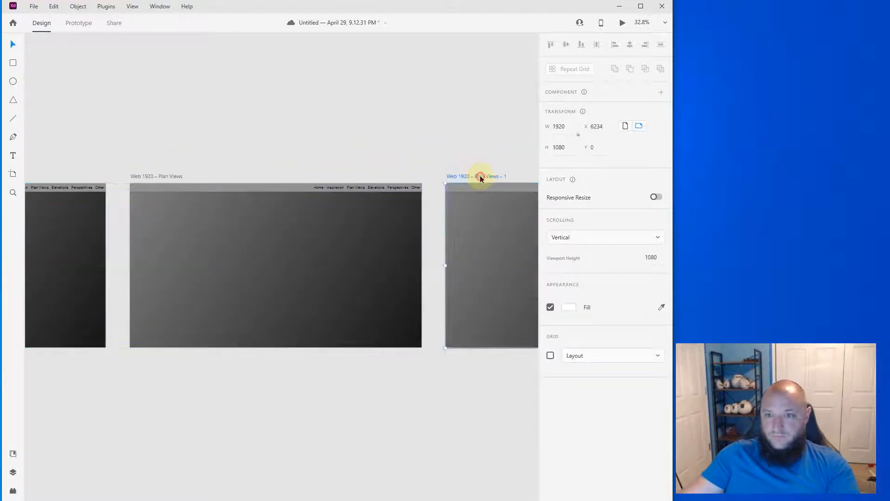
double_click(480, 177)
type("El")
key("Escape")
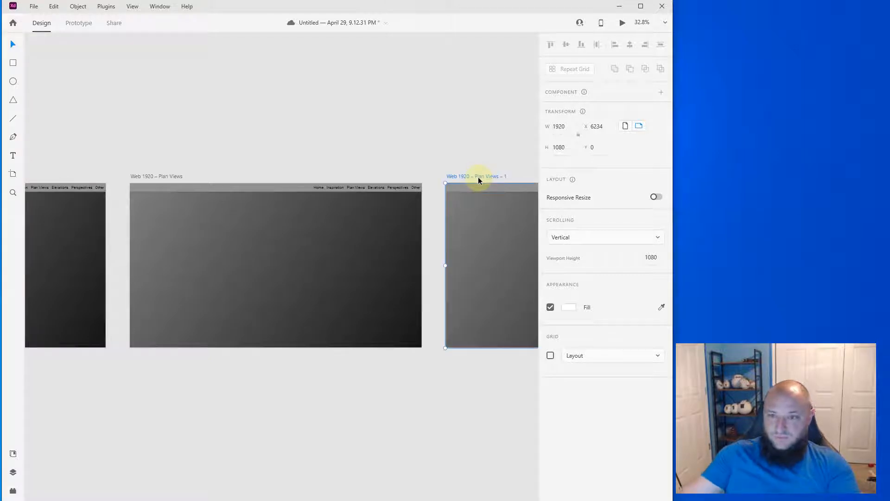
double_click(479, 176)
key("End")
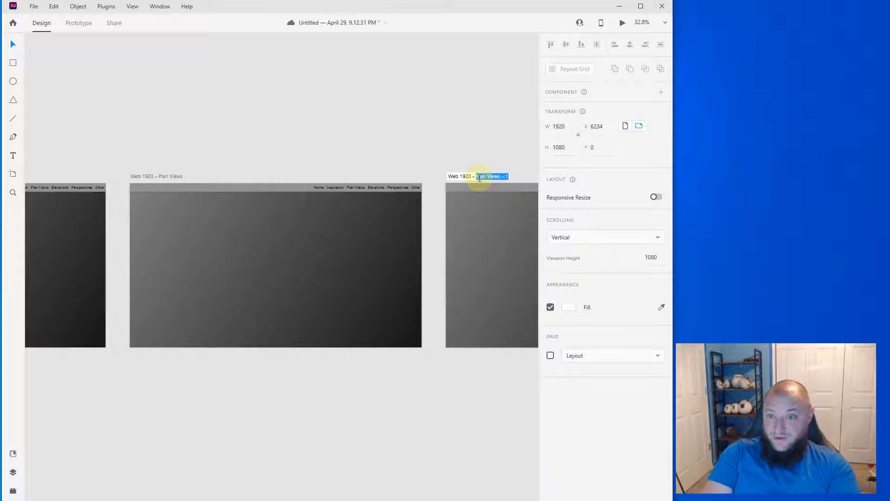
type("El")
type("s")
key("Return")
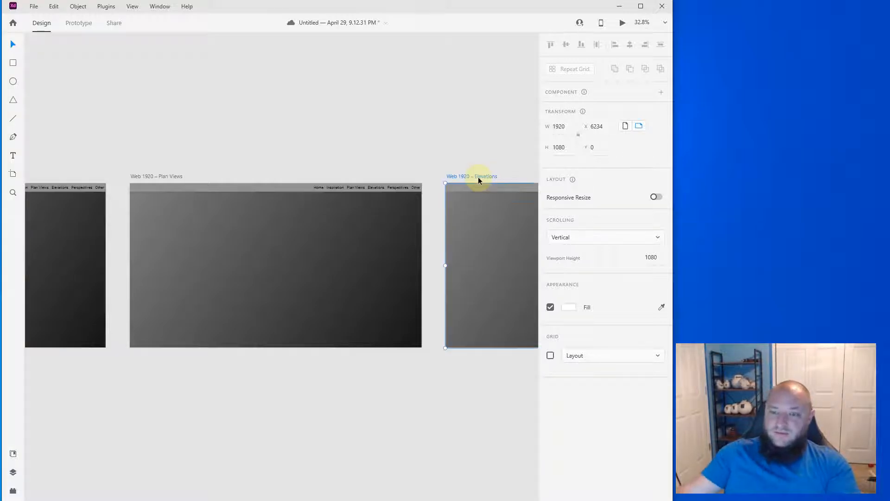
Duplicate the "Web 1920 – Elevations" artboard to its right at about X 8288, Y 0, and rename the copy as "Web 1920 – Perspectives"
left_click_drag(477, 164, 459, 177)
double_click(460, 177)
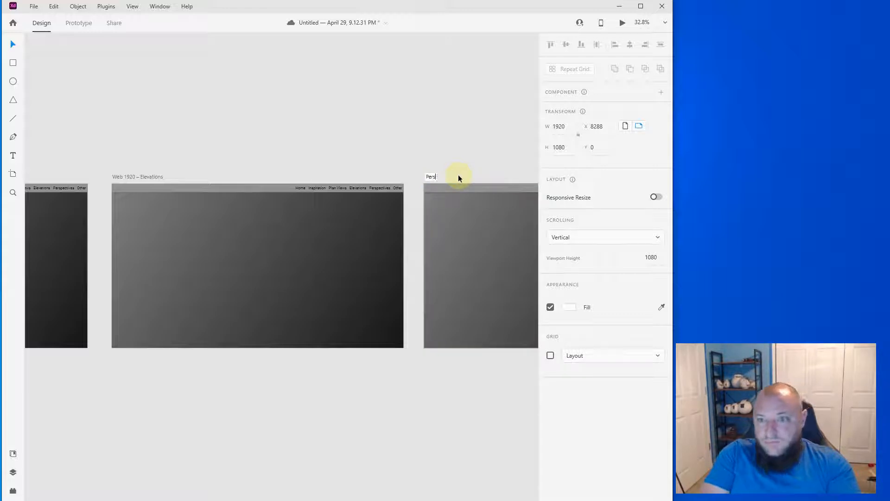
type("Perspect")
key("Escape")
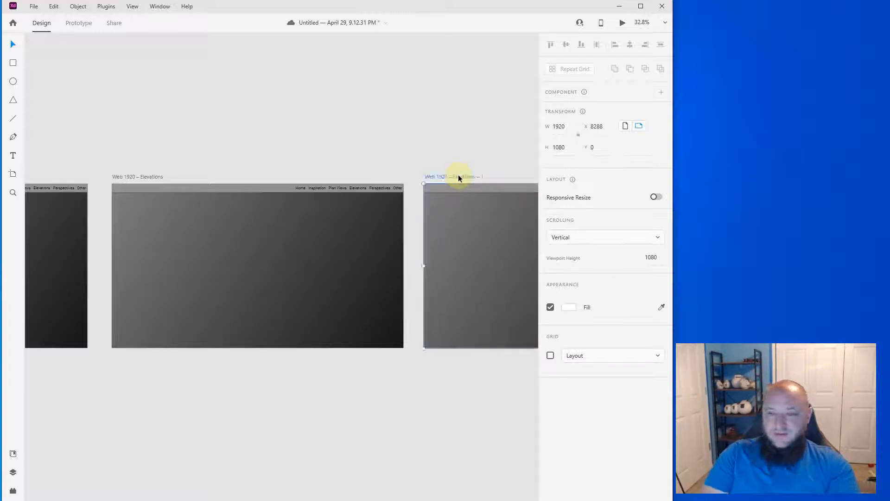
double_click(459, 177)
key("Right")
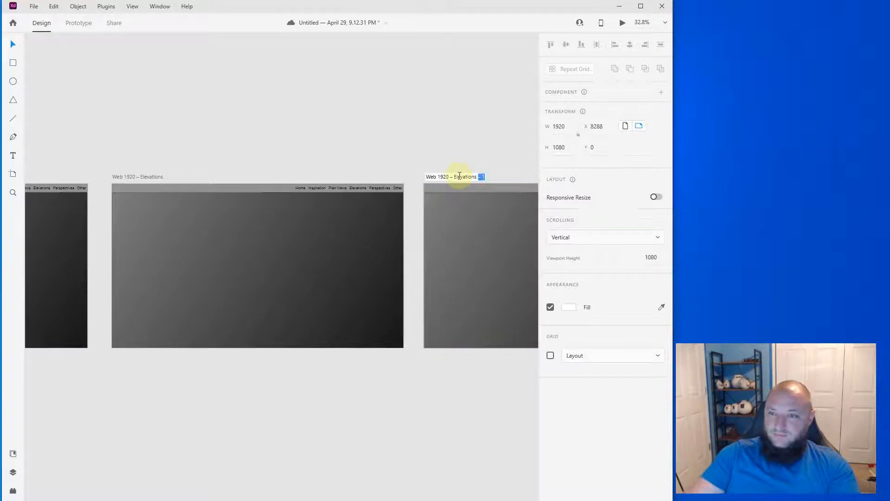
type("Perspective")
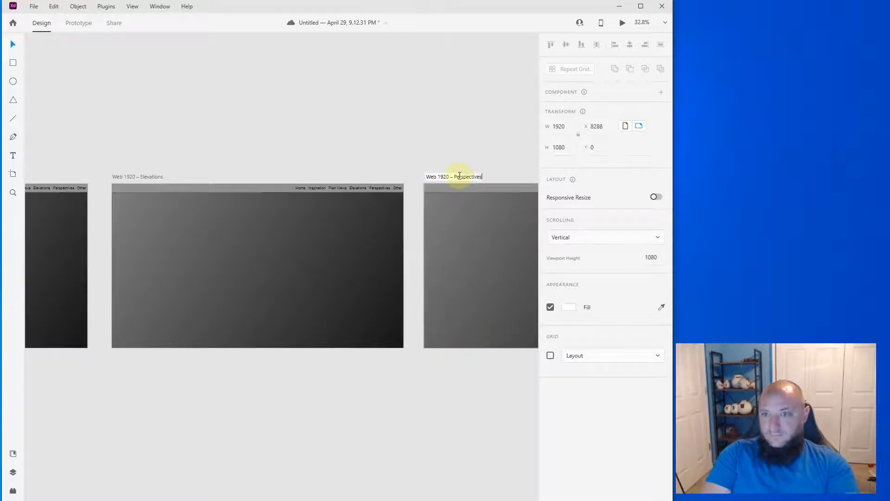
key("Return")
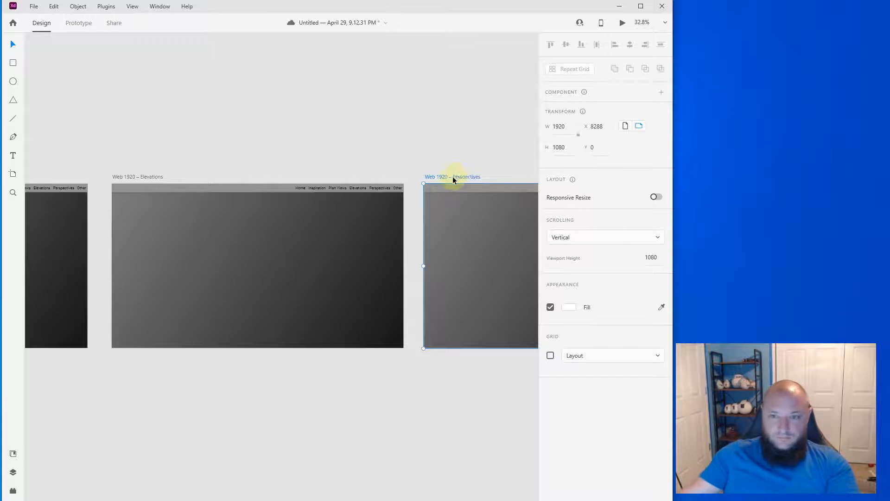
Duplicate the "Web 1920 – Perspectives" artboard to its right at about X 10302, Y 0, and rename the copy as "Web 1920 – Other"
left_click_drag(450, 128, 158, 124)
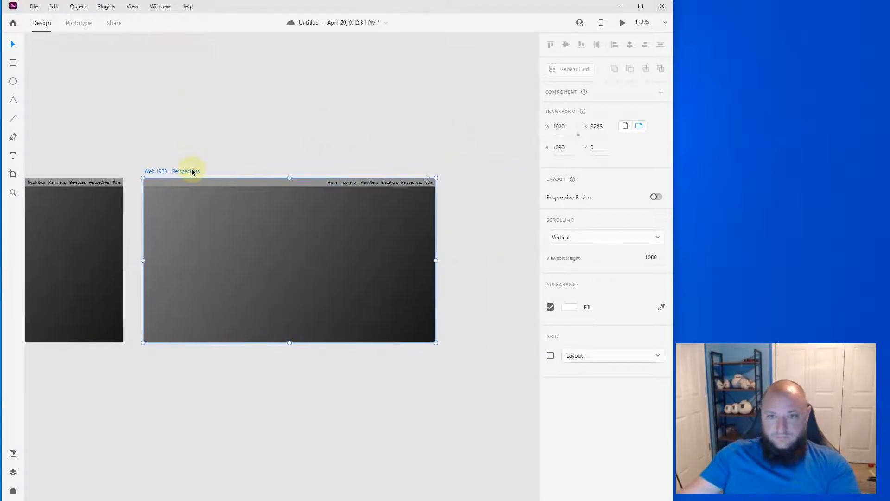
left_click_drag(192, 171, 497, 174)
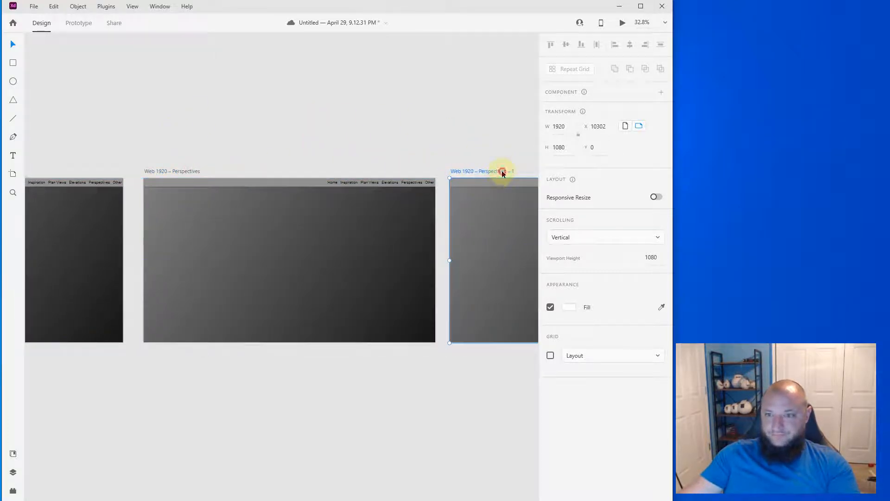
double_click(503, 172)
key("ctrl+shift+Left")
key("ctrl+shift+Left")
key("ctrl+shift+Left")
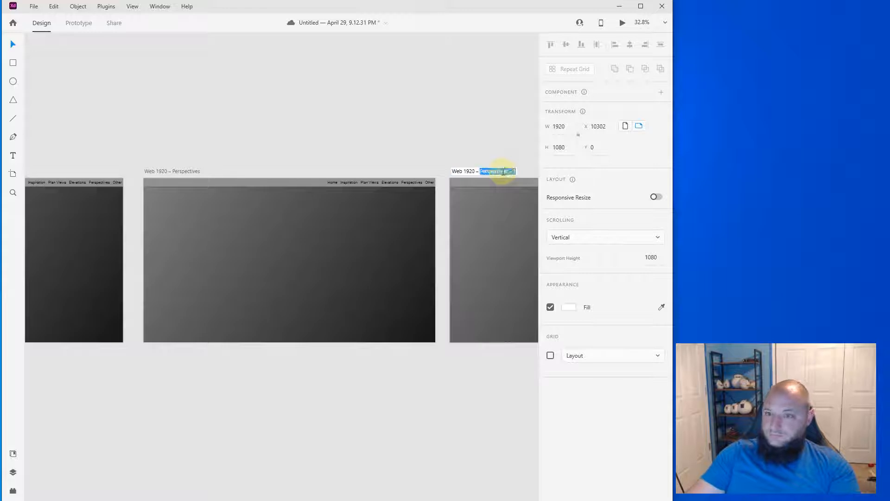
type("Other")
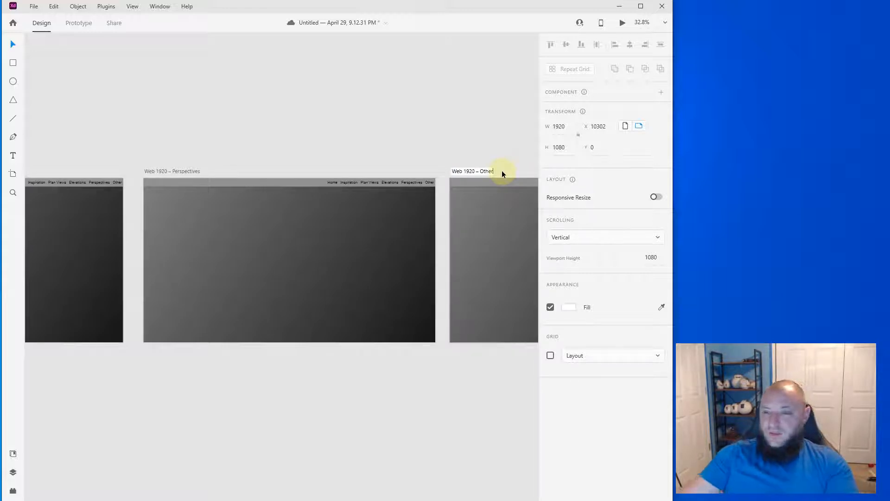
key("Return")
Deselect the artboard and switch the document to Prototype mode at the "Web 1920 – Home" artboard
mouse_move(474, 168)
left_mouse_down()
mouse_move(493, 169)
mouse_move(480, 168)
left_mouse_up()
left_click(357, 170)
left_click_drag(270, 209, 515, 170)
scroll(391, 199, "down", 4)
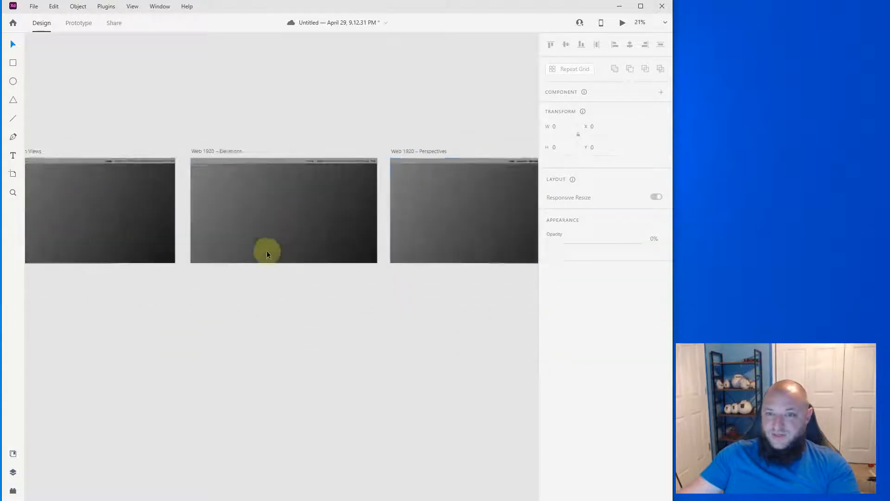
left_click_drag(279, 250, 476, 233)
scroll(218, 148, "up", 10)
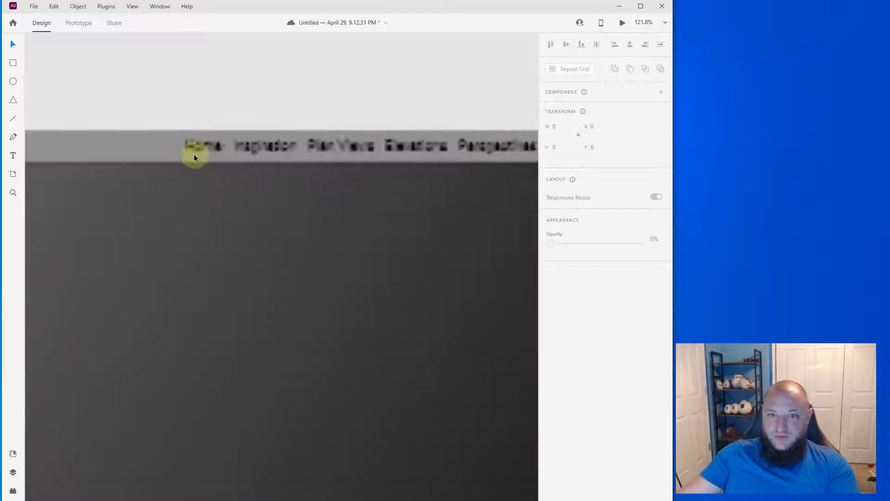
scroll(218, 153, "down", 8)
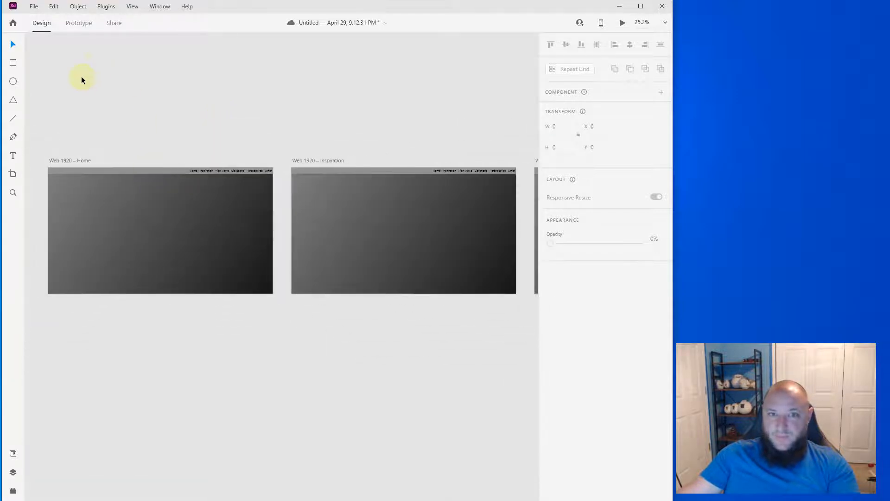
left_click(84, 26)
scroll(204, 185, "up", 1)
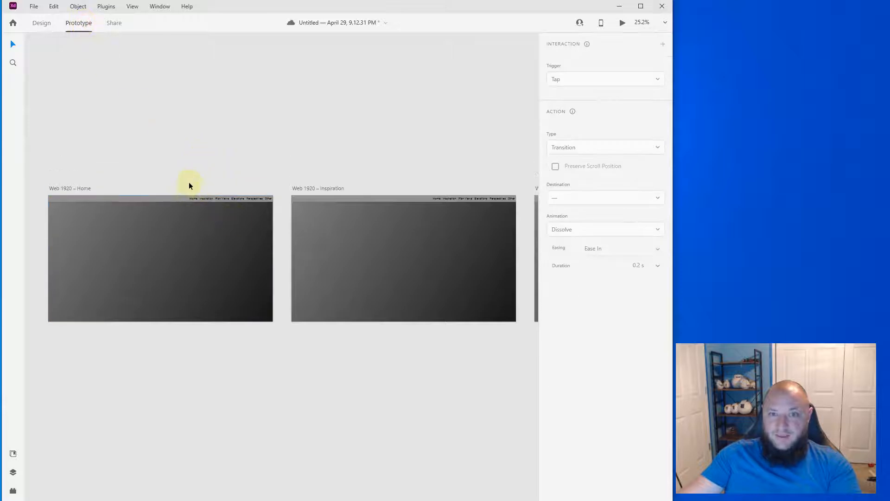
Link the "Home" label on the Home artboard to Rectangle 1 of the same artboard with a Tap trigger and Scroll To action
scroll(192, 204, "up", 3)
left_click(193, 211)
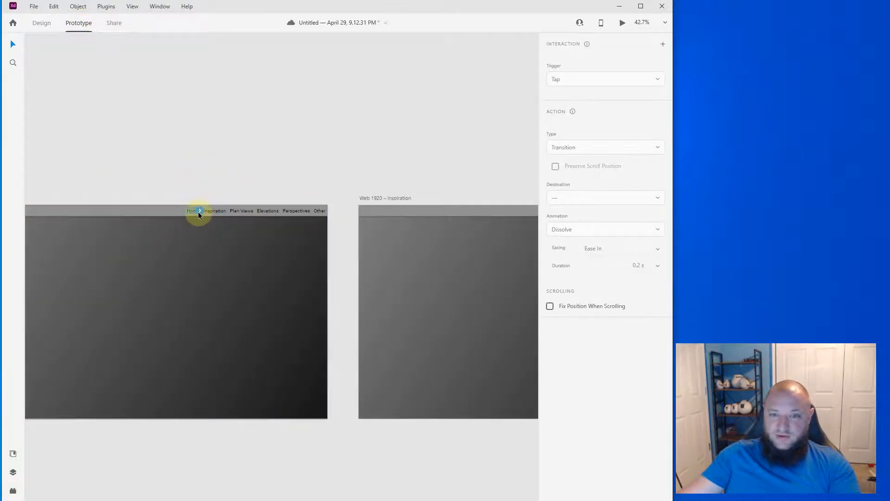
left_click_drag(137, 359, 293, 295)
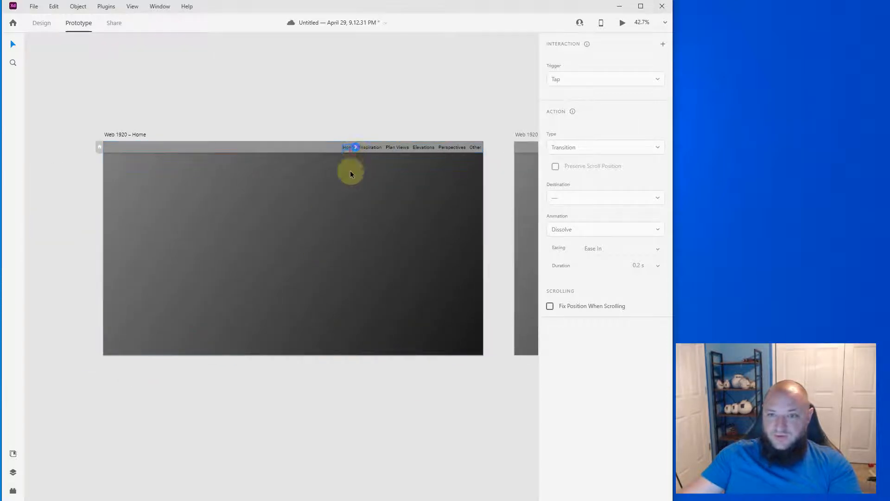
left_click_drag(351, 173, 218, 280)
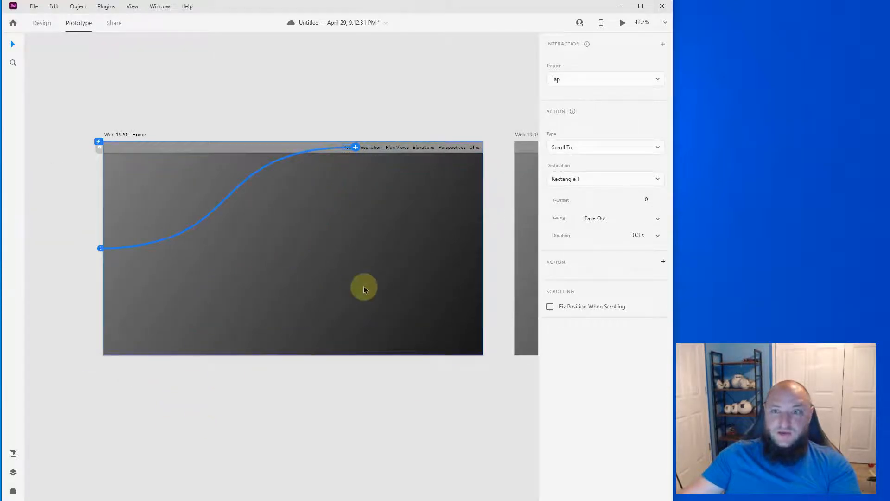
Link the Home artboard's "Inspiration" and "Plan Views" labels to the "Web 1920 – Inspiration" and "Web 1920 – Plan Views" artboards
scroll(278, 274, "right", 4)
left_click(198, 153)
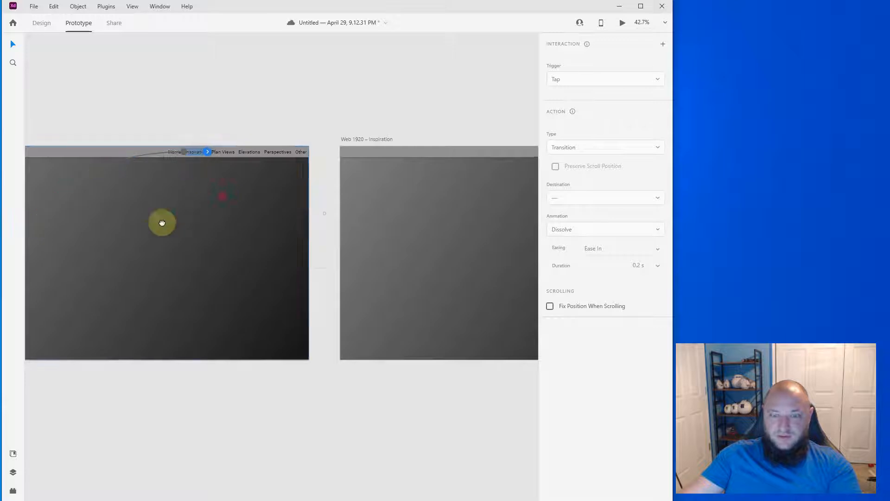
scroll(163, 223, "down", 3)
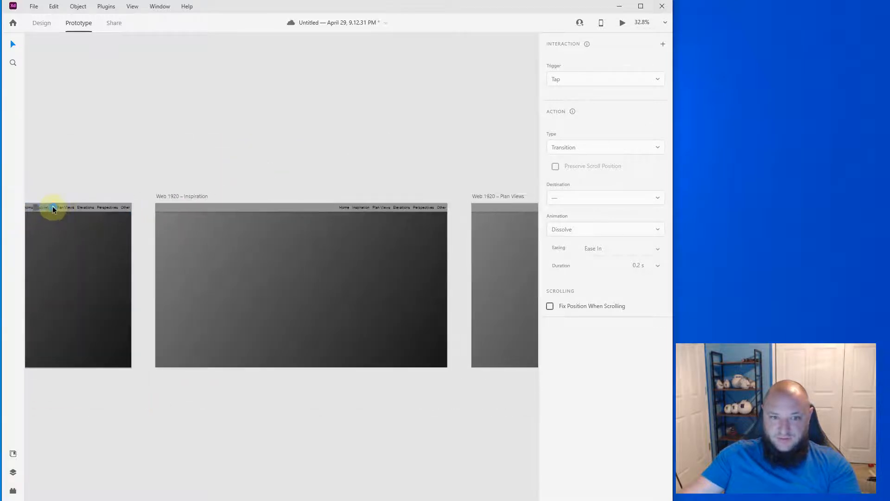
left_click_drag(52, 207, 195, 260)
left_click(71, 207)
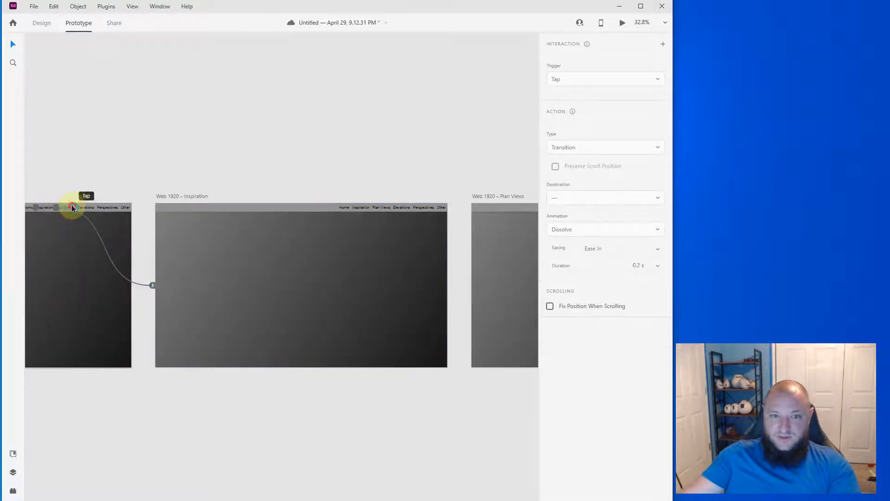
left_click_drag(72, 208, 521, 282)
Link the "Elevations" label on the Home artboard to the "Web 1920 – Elevations" artboard with a Tap transition
scroll(258, 290, "down", 2)
scroll(110, 228, "up", 2)
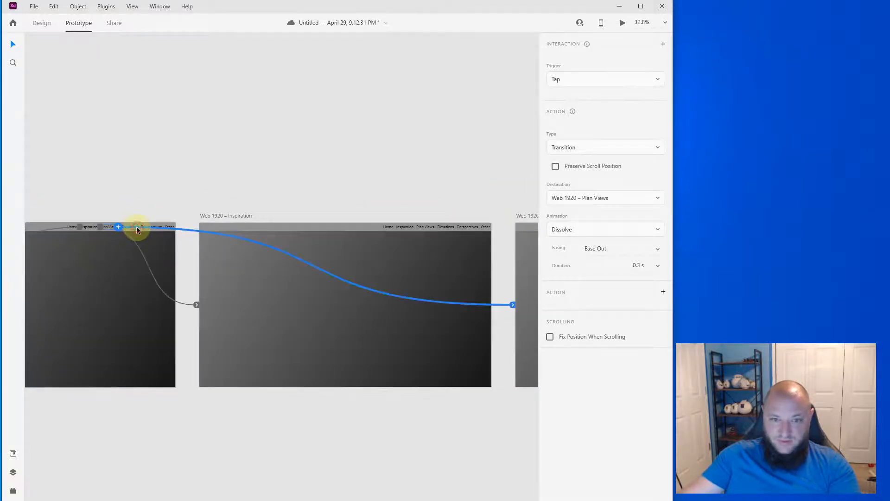
scroll(137, 227, "up", 4)
left_click(136, 212)
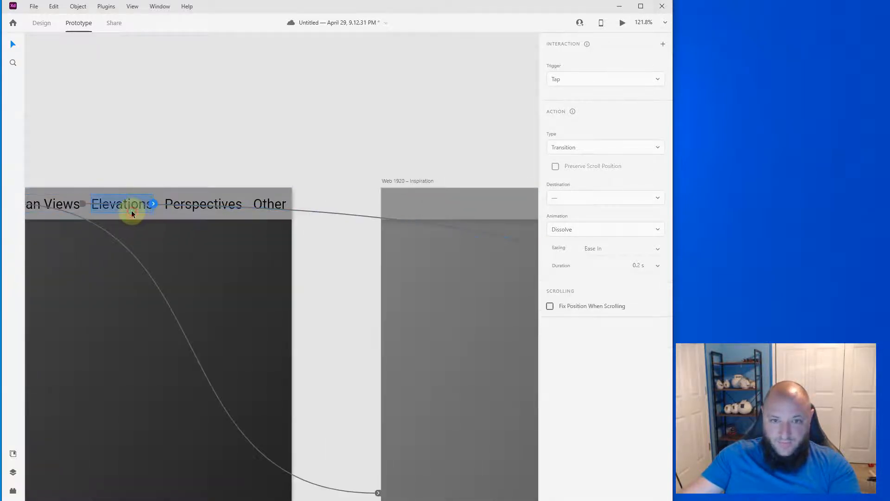
scroll(109, 236, "down", 5)
left_click_drag(111, 237, 524, 260)
Link the "Perspectives" label on the Home artboard to the "Web 1920 – Perspectives" artboard with a Tap transition
scroll(107, 239, "up", 1)
scroll(107, 238, "up", 4)
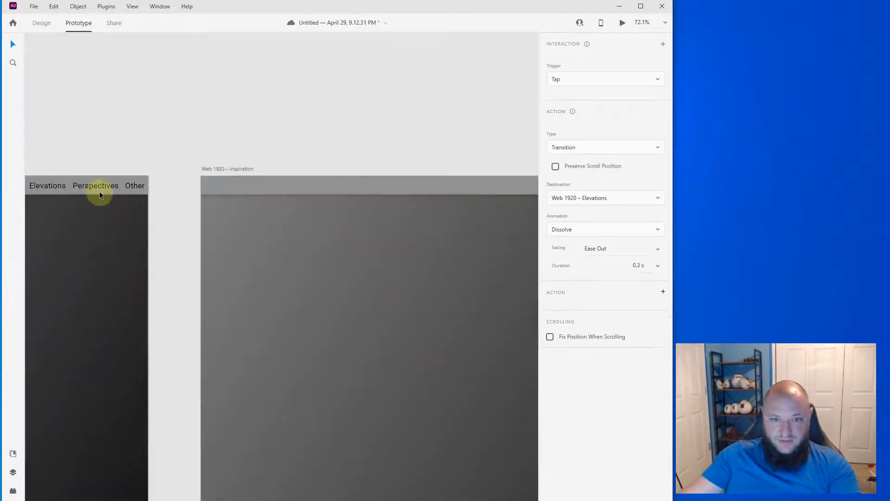
left_click(101, 188)
scroll(116, 186, "down", 4)
scroll(84, 217, "down", 4)
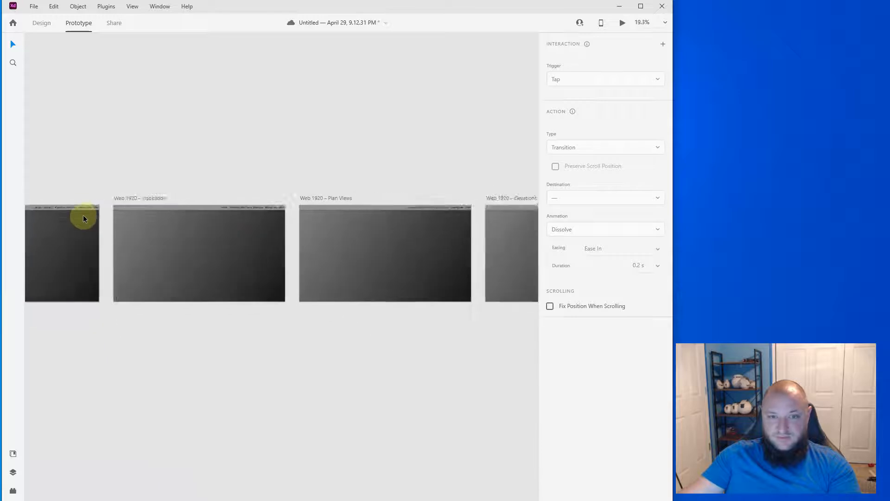
left_click_drag(34, 227, 493, 242)
scroll(308, 238, "up", 2)
scroll(306, 233, "up", 2)
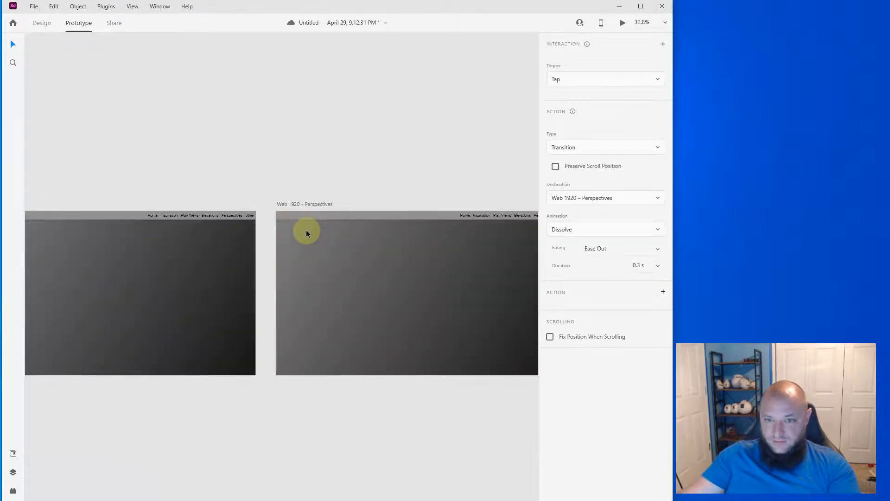
Link the "Other" label on the Home artboard to the "Web 1920 – Other" artboard with a Tap transition
scroll(97, 259, "down", 3)
scroll(216, 245, "up", 4)
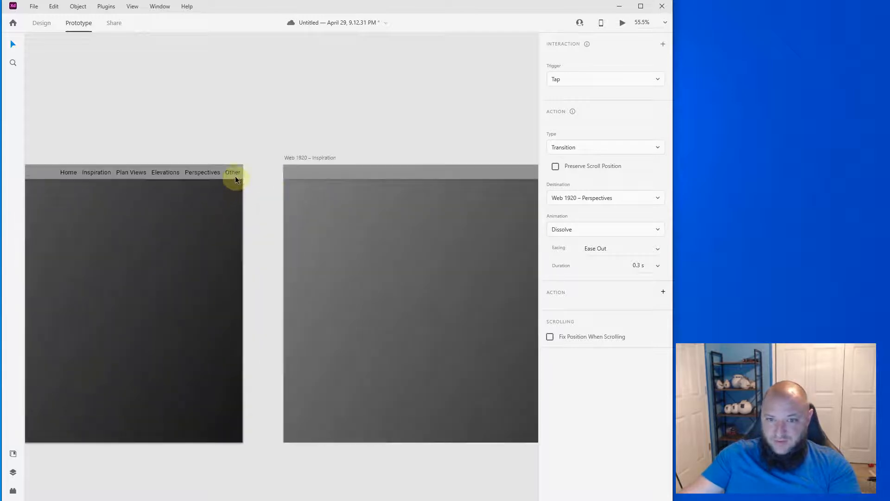
left_click(235, 175)
scroll(232, 174, "up", 5)
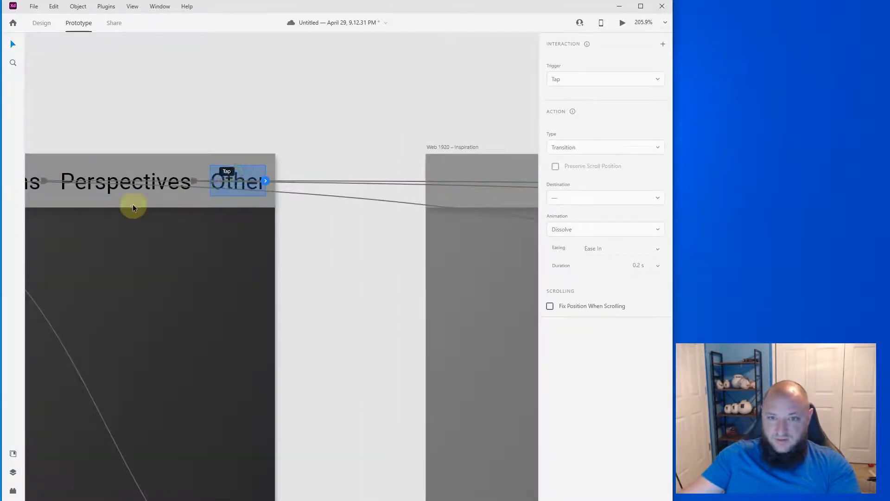
scroll(133, 204, "down", 10)
left_click_drag(144, 264, 118, 261)
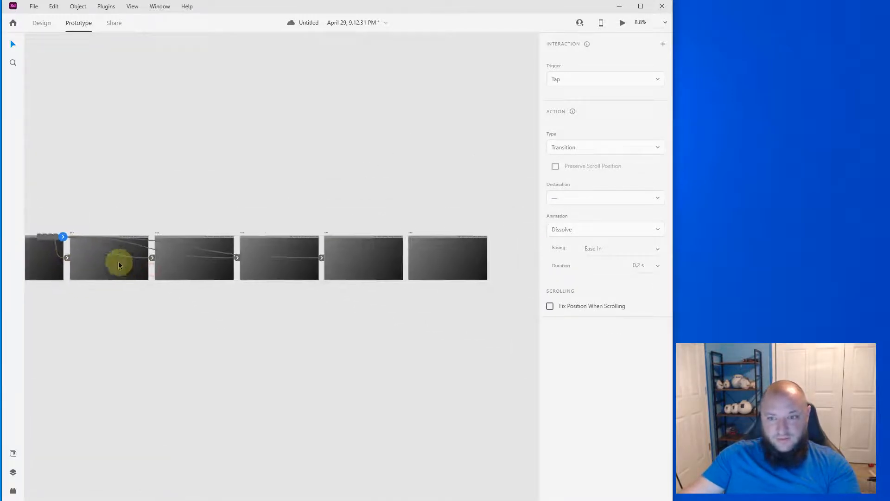
left_click_drag(63, 238, 424, 254)
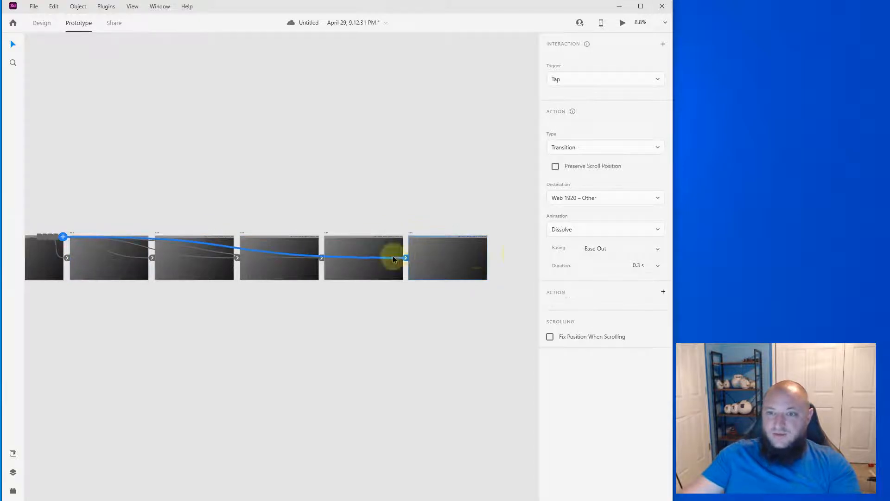
Return to the Home artboard and switch from prototyping to the Design workspace
scroll(43, 255, "up", 8)
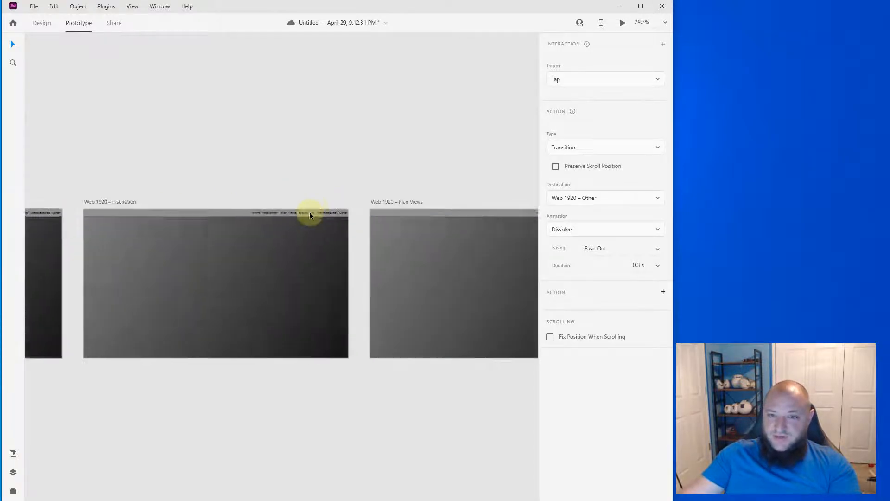
scroll(175, 239, "up", 3)
scroll(287, 226, "down", 3)
left_click_drag(73, 300, 489, 235)
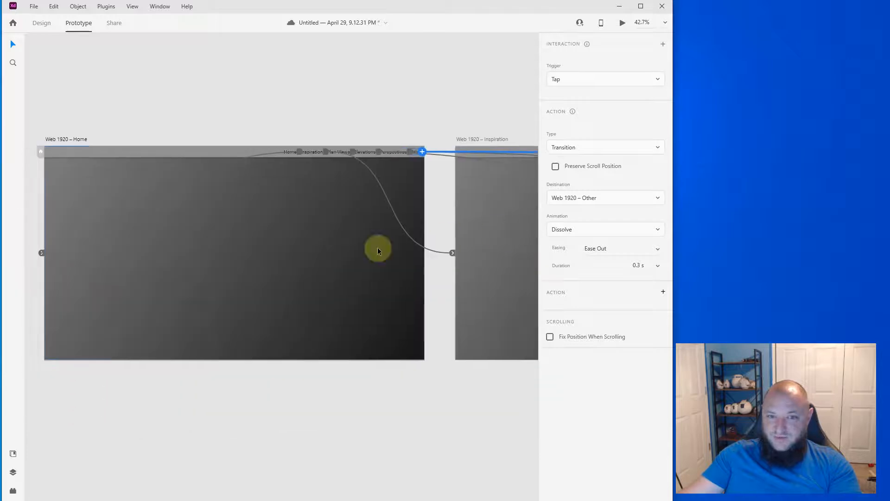
scroll(207, 349, "down", 2)
left_click(47, 27)
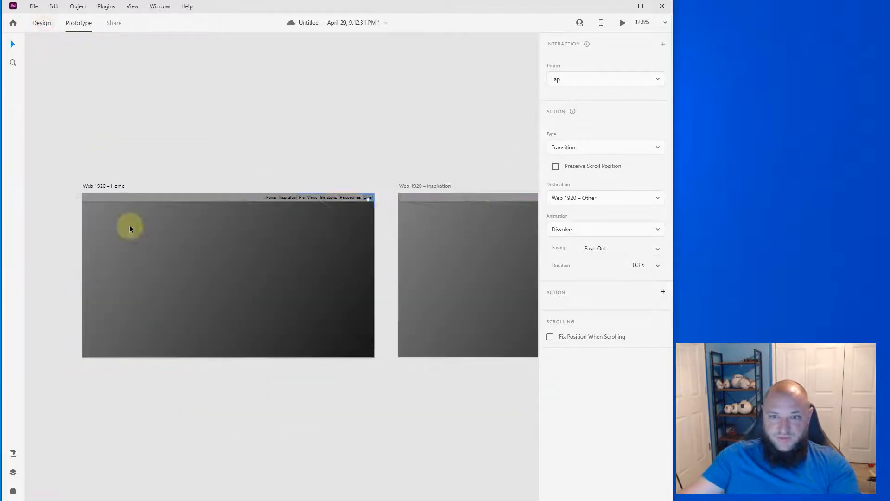
Lock the header bar and the background rectangle on the Home artboard
left_click(234, 366)
left_click(196, 237)
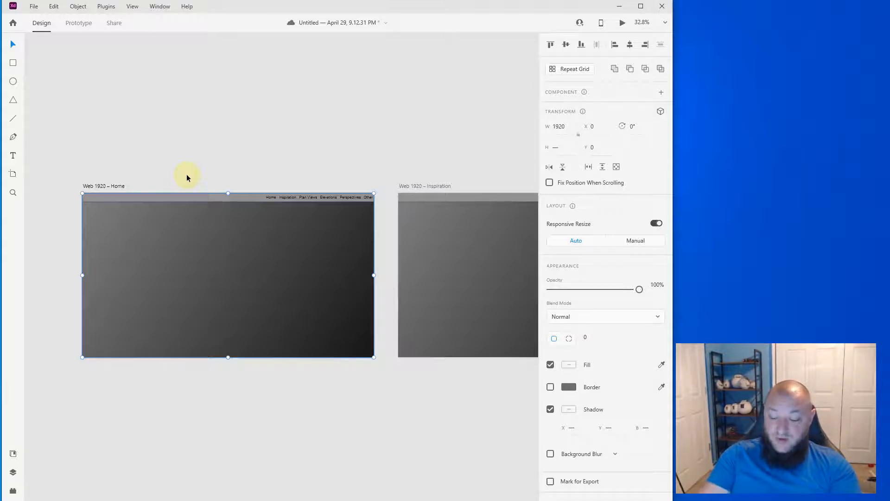
key("ctrl+l")
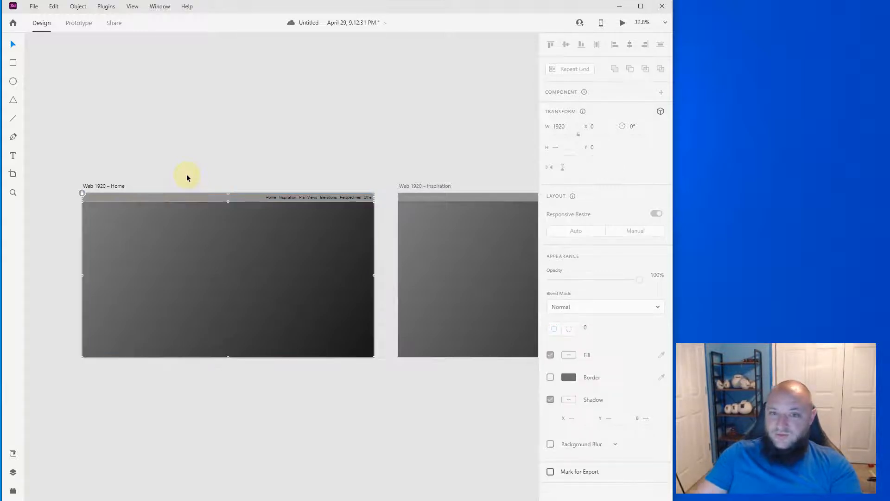
right_click(196, 260)
left_click(228, 287)
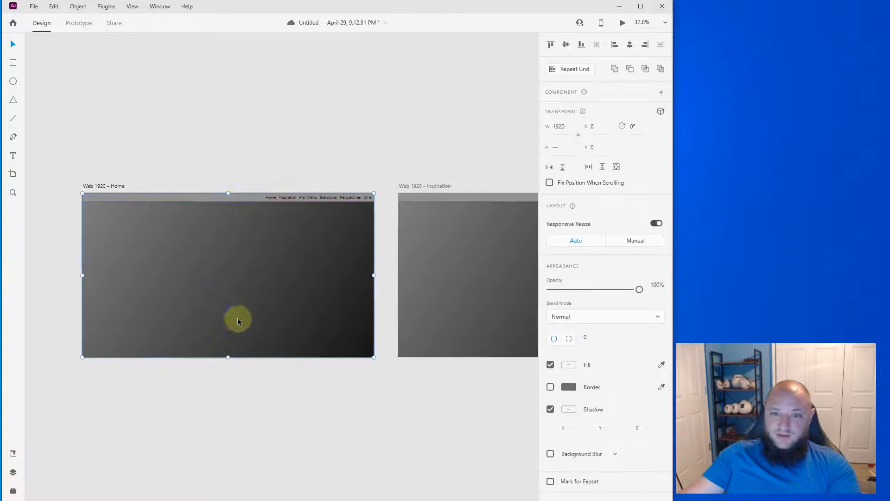
right_click(193, 290)
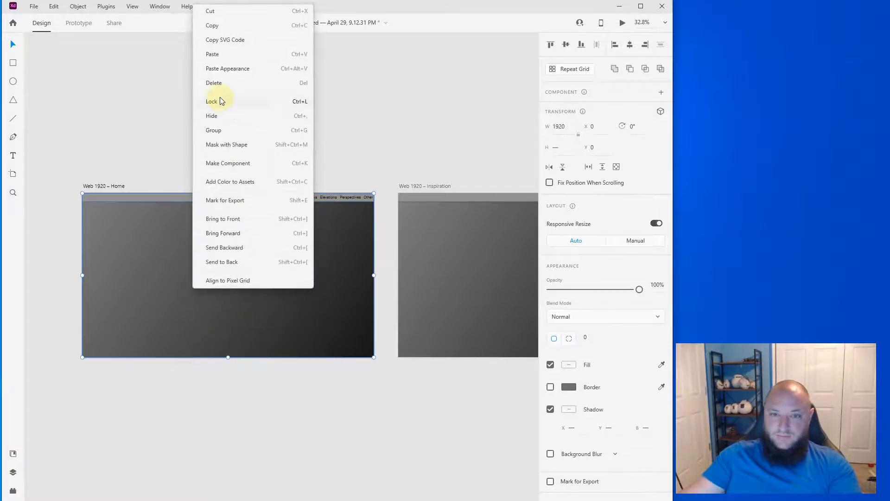
left_click(221, 101)
scroll(316, 382, "down", 2)
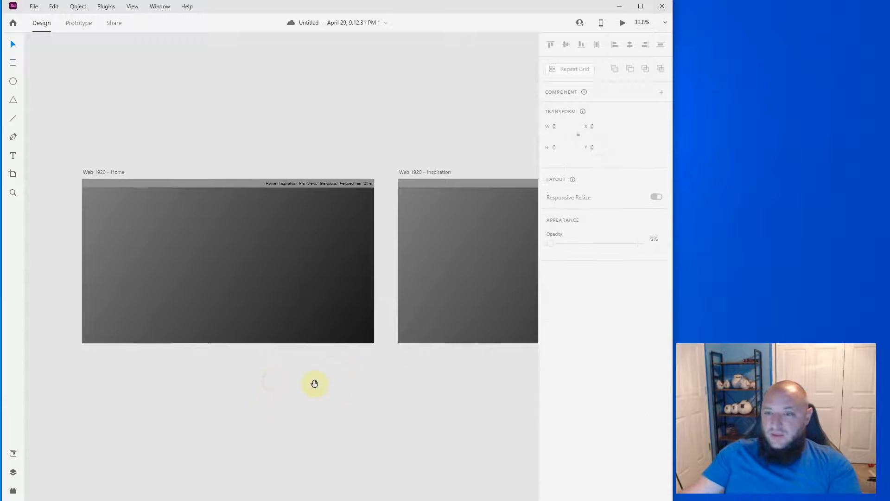
Unlock the background rectangle on the Home artboard
left_click_drag(427, 350, 184, 342)
left_click(300, 280)
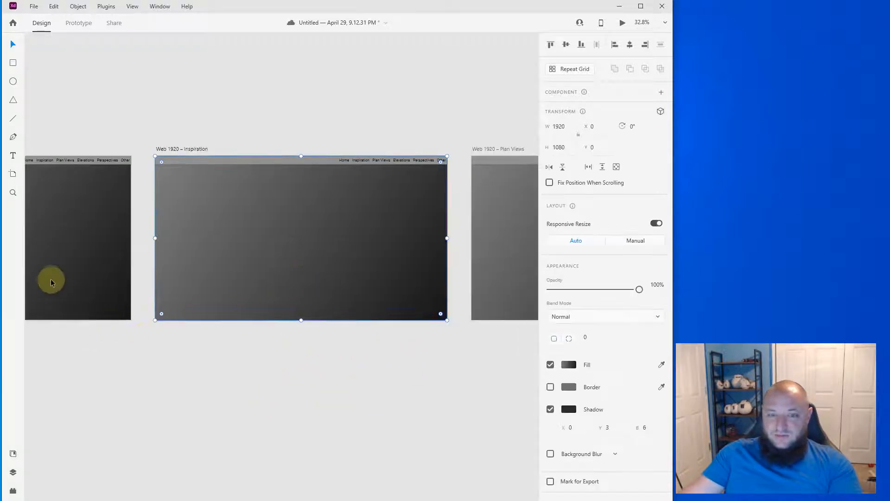
left_click_drag(51, 281, 252, 286)
right_click(163, 272)
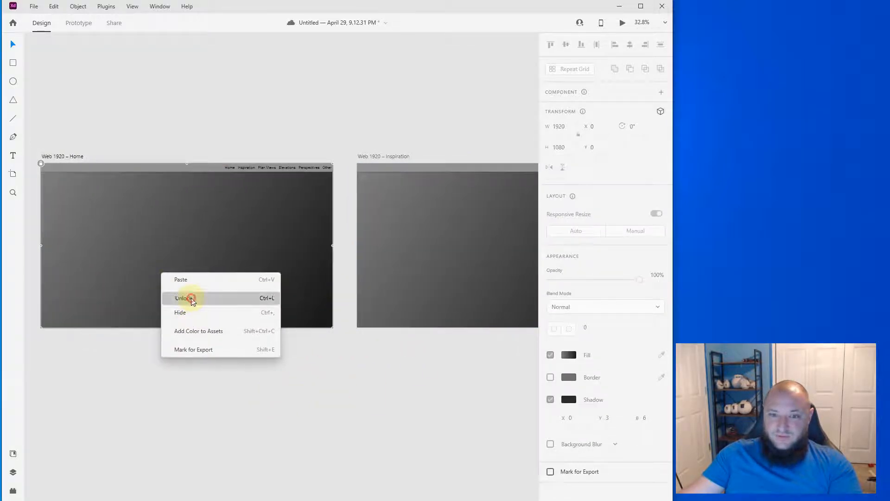
left_click(183, 299)
left_click(286, 357)
left_click(313, 315)
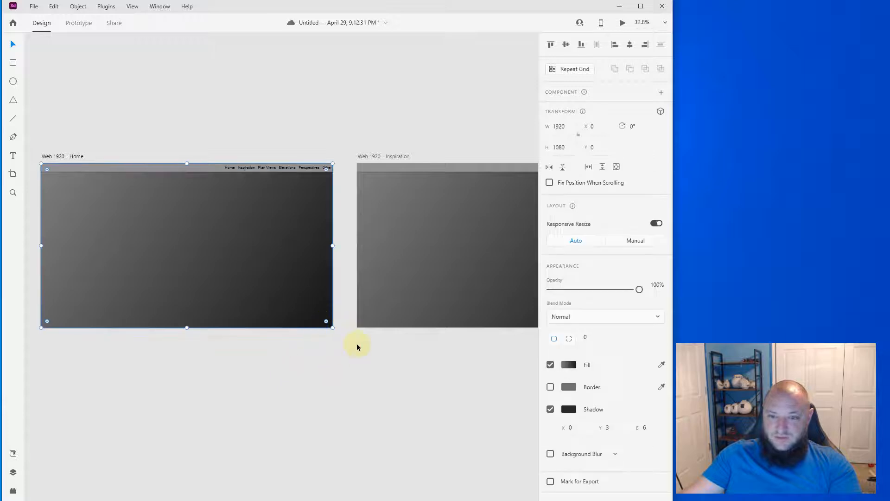
Select everything on the Home artboard, and clear all existing contents from the "Web 1920 – Inspiration" artboard
left_click_drag(340, 339, 20, 166)
left_click_drag(23, 166, 24, 166)
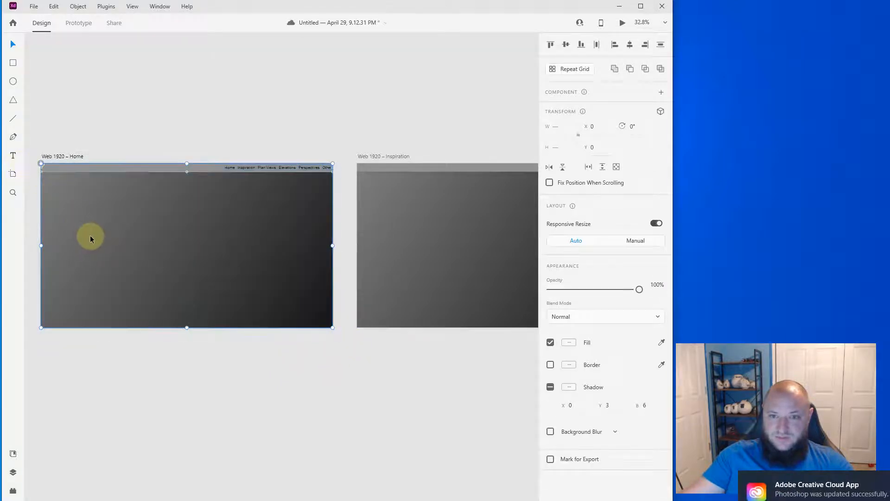
left_click_drag(387, 266, 146, 255)
left_click(370, 304)
left_click_drag(424, 347, 112, 167)
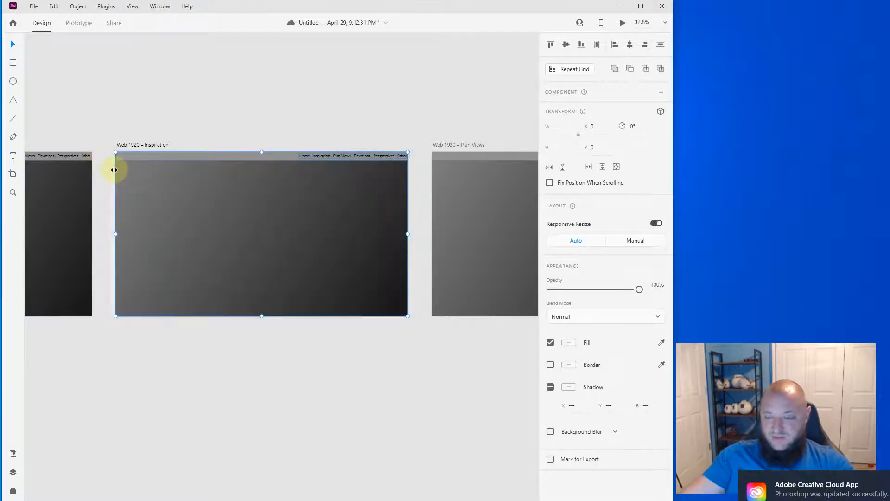
key("Delete")
key("ctrl+z")
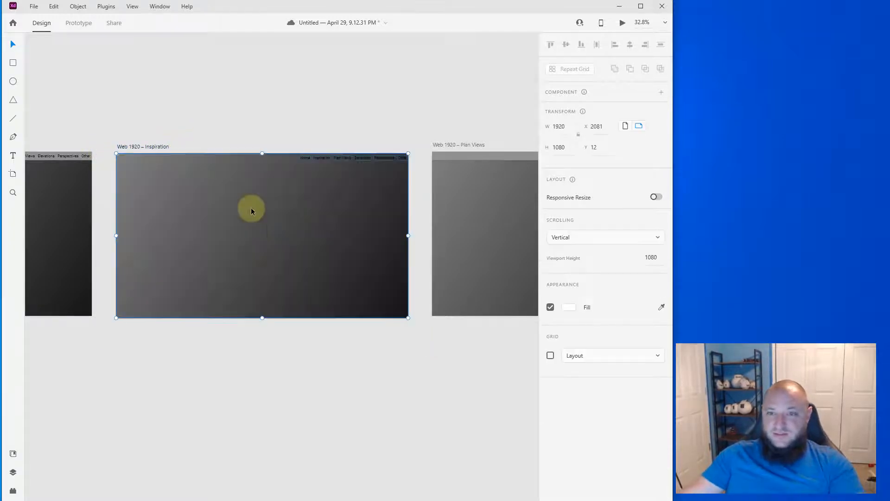
key("Delete")
Unlock the Home artboard's header bar and copy its header, labels and background into the blank Inspiration artboard
left_click_drag(109, 297, 407, 280)
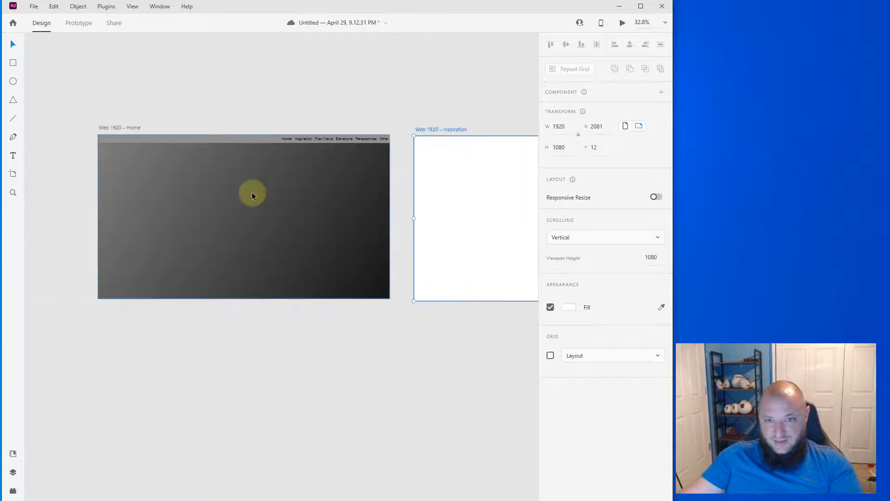
left_click(193, 137)
key("ctrl+l")
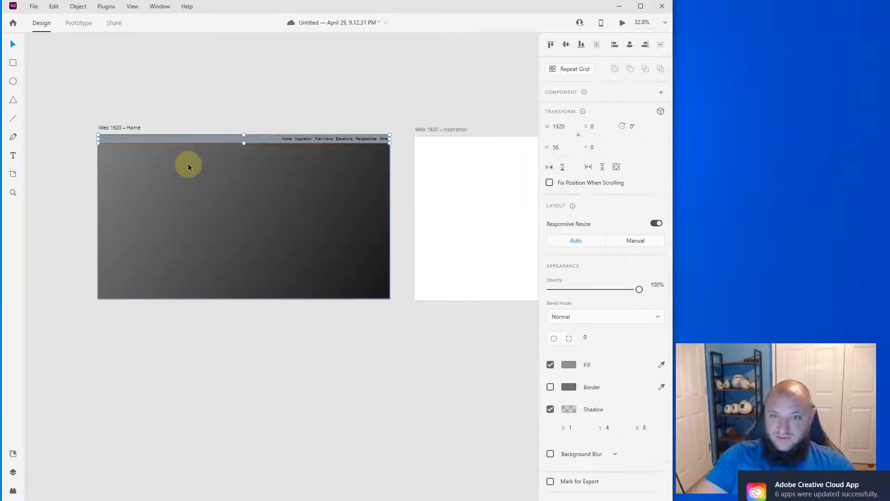
left_click_drag(394, 303, 65, 137)
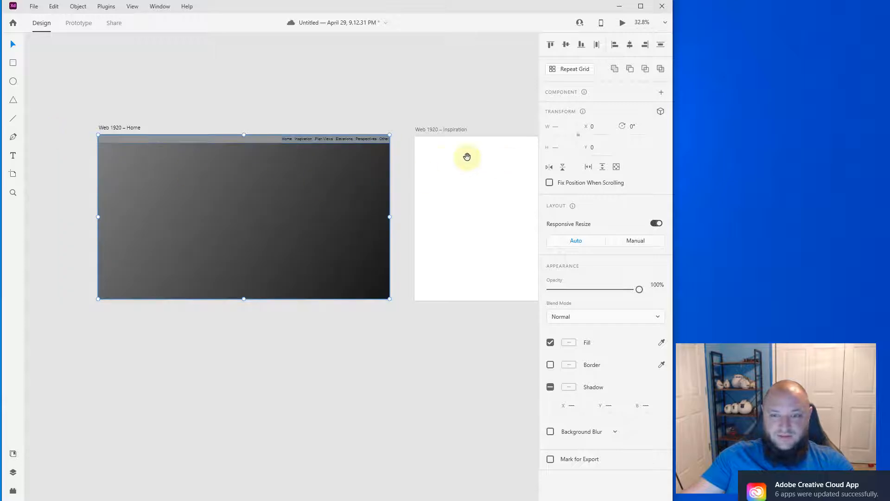
left_click_drag(466, 157, 155, 180)
left_click(156, 185)
key("ctrl+v")
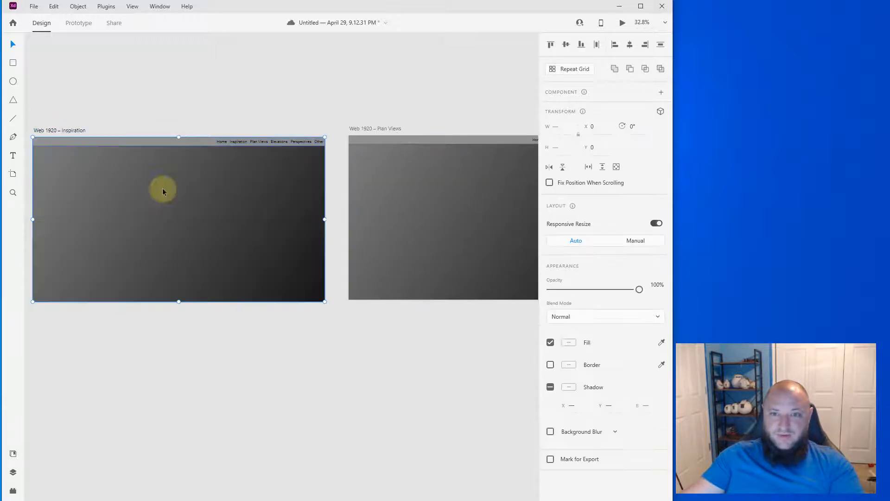
Replace the contents of the "Web 1920 – Plan Views" artboard with the copied Home header, labels and background
left_click_drag(412, 209, 201, 190)
left_click_drag(430, 292, 111, 122)
key("Delete")
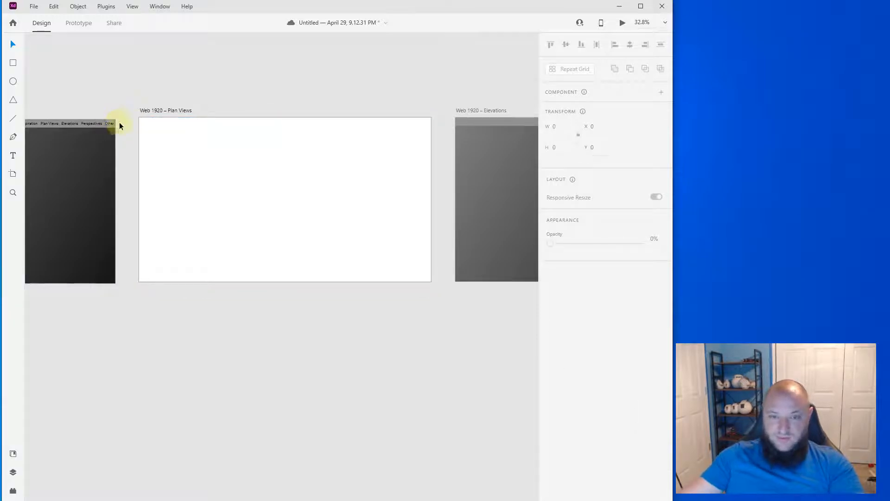
left_click(199, 191)
key("ctrl+v")
Check in the Prototype workspace which link connections exist on the Plan Views, Inspiration and Home artboards
left_click(79, 24)
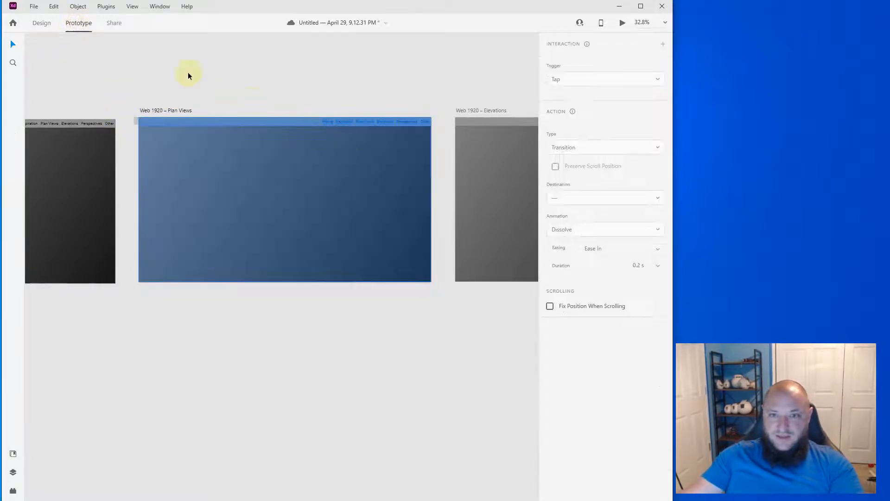
left_click(289, 124)
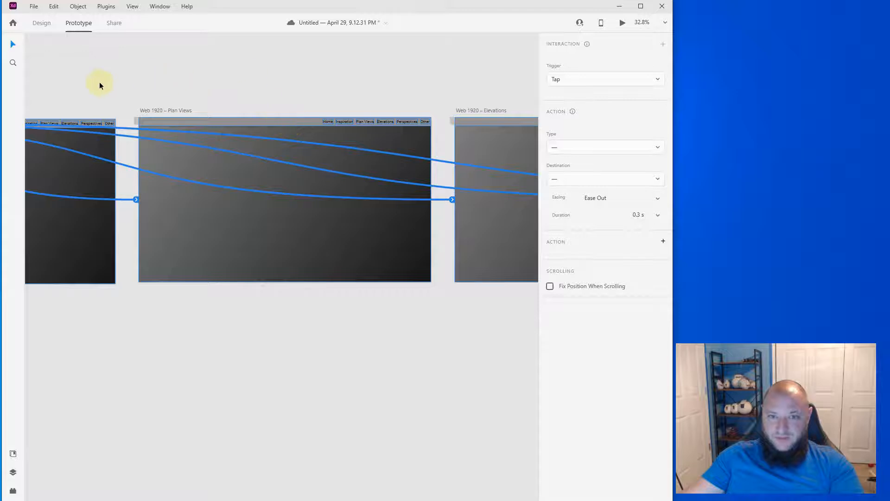
left_click(89, 123)
scroll(153, 285, "left", 5)
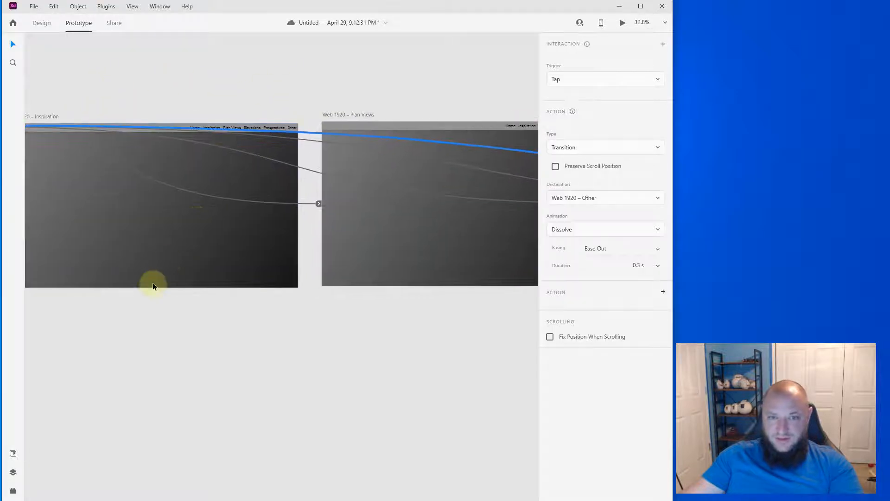
left_click(151, 282)
left_click_drag(133, 273, 363, 275)
left_click(148, 238)
left_click(388, 248)
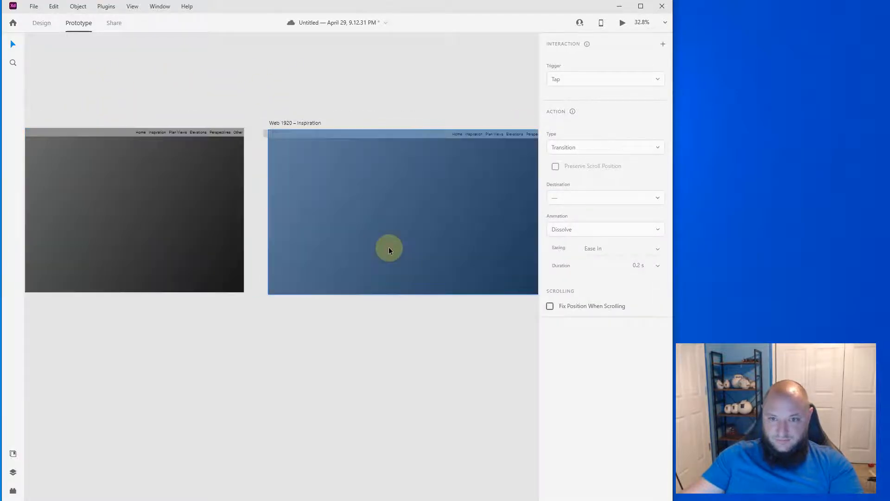
left_click(130, 210)
left_click_drag(172, 274, 320, 276)
Group the six navigation labels from "Home" to "Other" in the Home artboard's header, working in the Design workspace
left_click(394, 133)
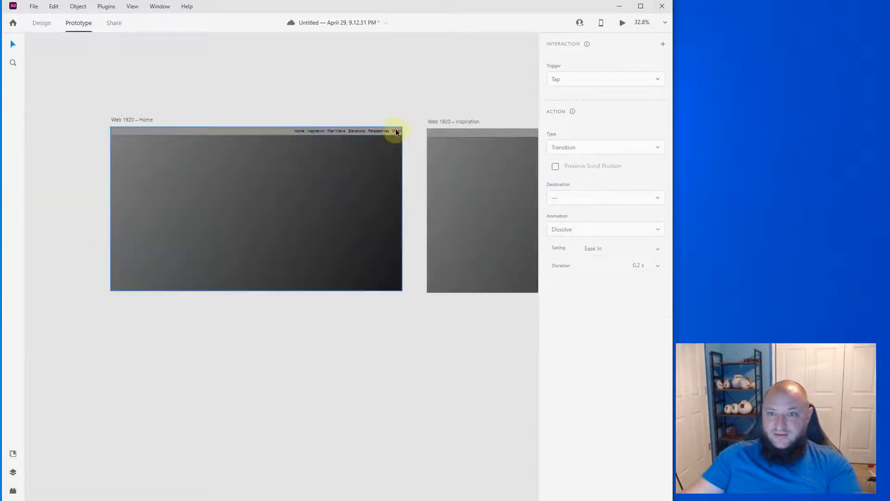
scroll(392, 131, "up", 3)
scroll(392, 133, "up", 4)
left_click(39, 26)
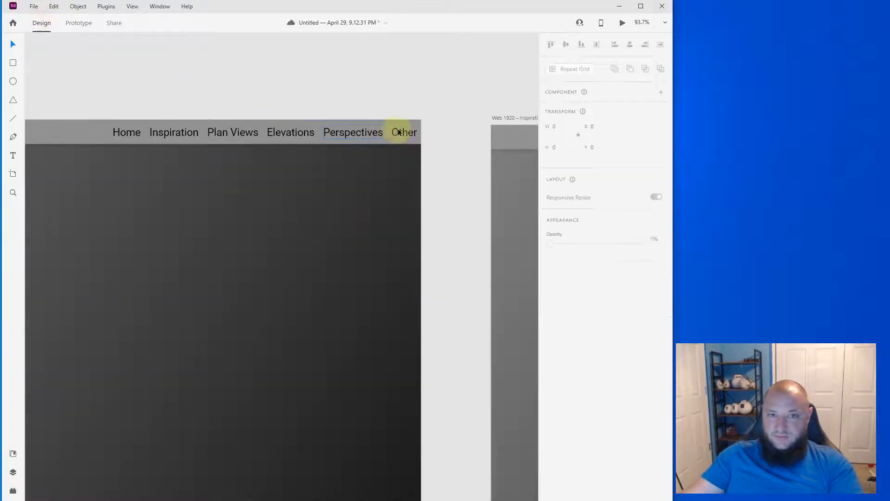
double_click(402, 132)
left_click(286, 133, "shift")
left_click(228, 134, "shift")
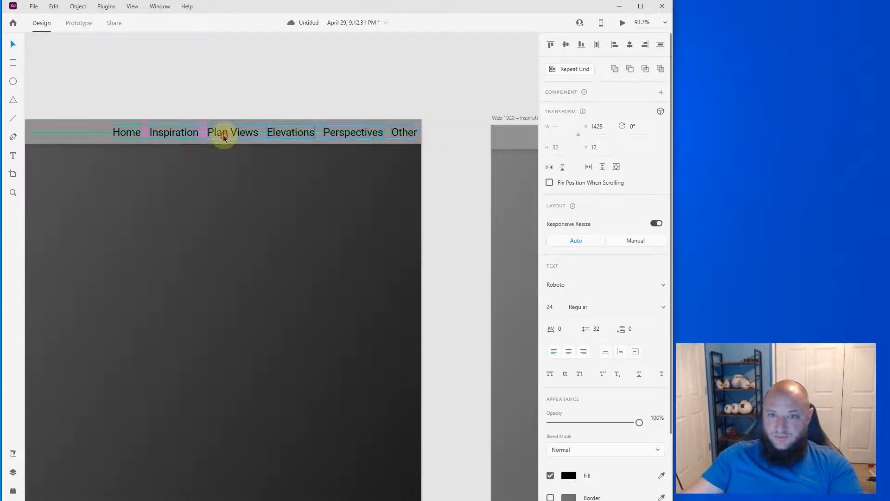
left_click(171, 134, "shift")
left_click(123, 134, "shift")
right_click(125, 133)
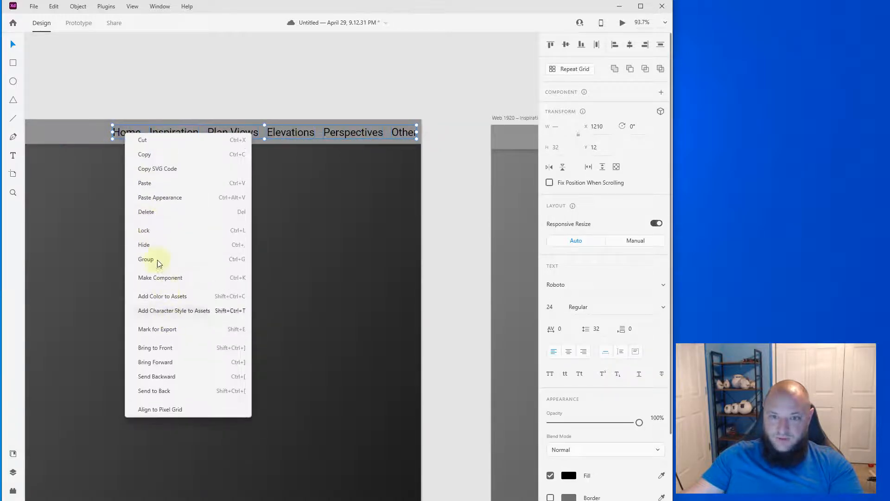
left_click(155, 259)
Replace the Inspiration artboard's contents with a copy of the Home artboard's background, header bar and grouped labels
scroll(113, 245, "down", 5)
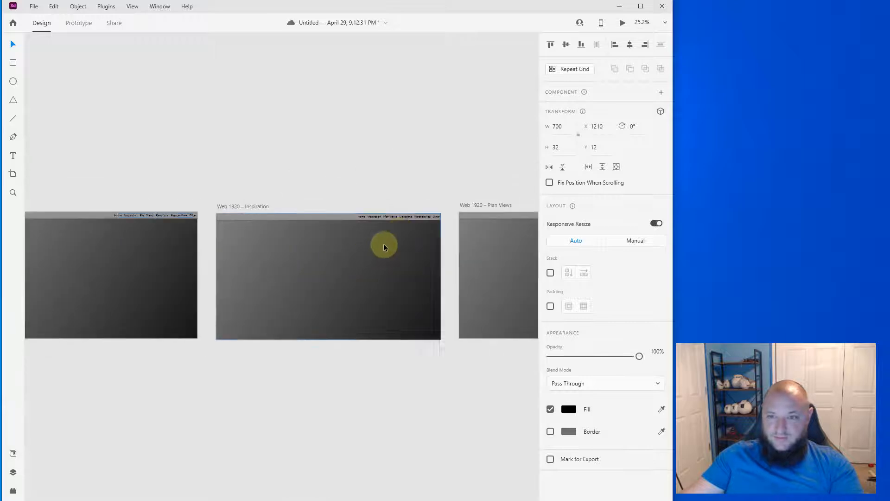
left_click_drag(168, 320, 298, 302)
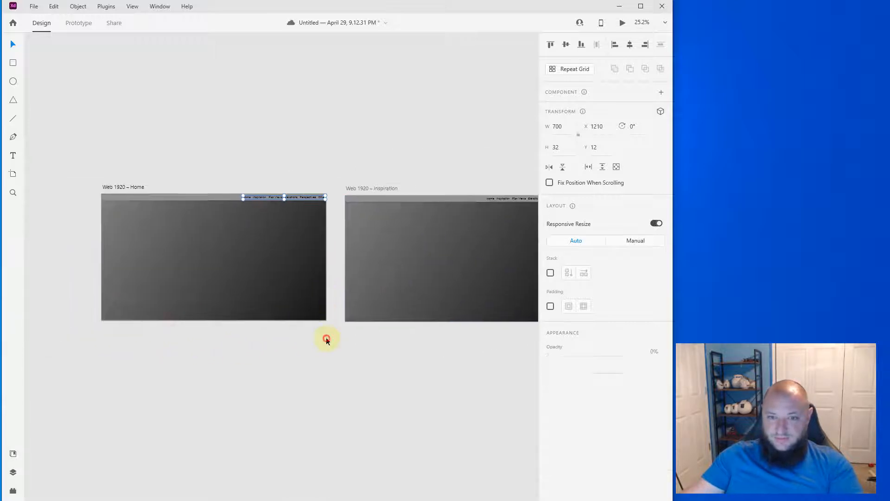
left_click_drag(327, 338, 83, 193)
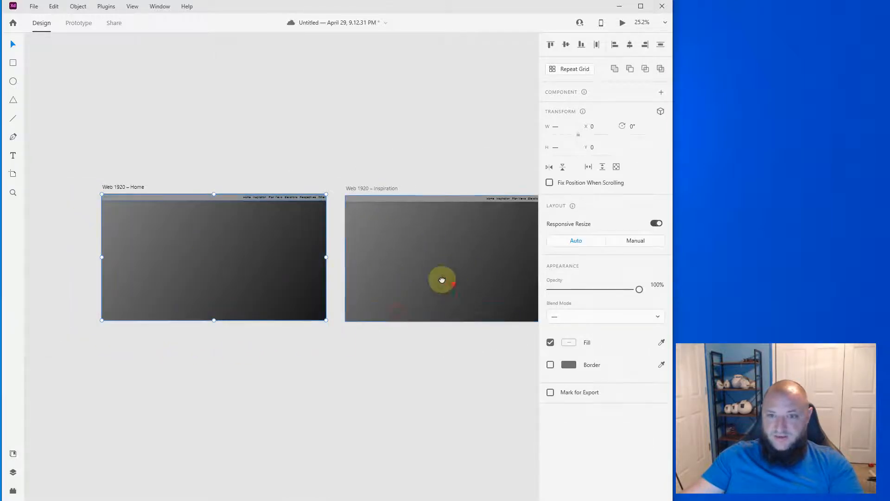
left_click_drag(441, 281, 255, 257)
left_click(345, 278)
left_click_drag(394, 323, 180, 164)
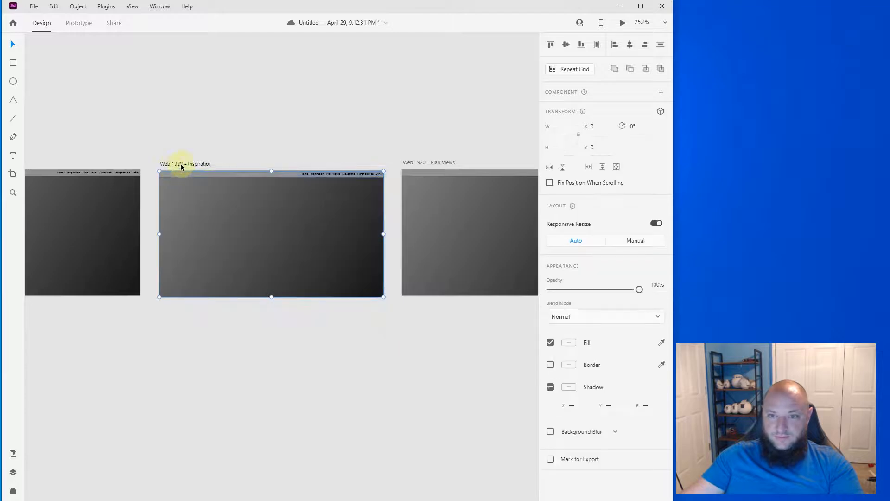
key("Delete")
left_click(217, 218)
key("ctrl+z")
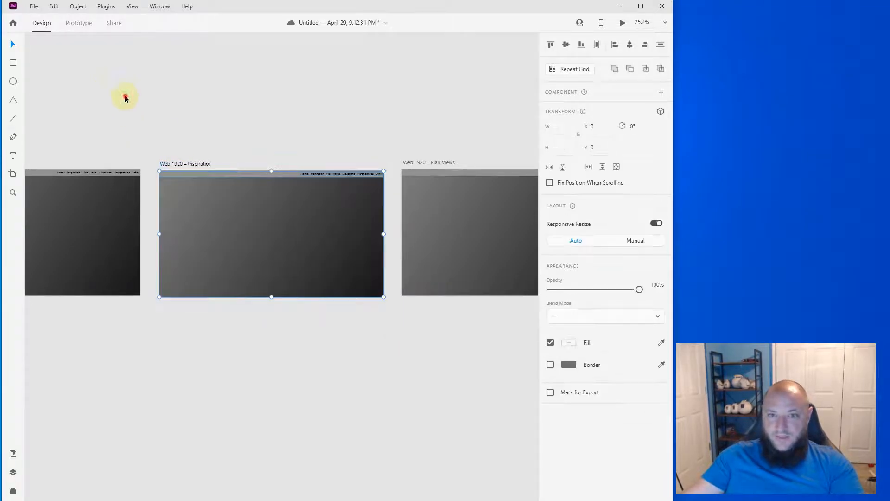
Check in the Prototype workspace which link connections exist on the Inspiration artboard's background and header labels
left_click(78, 23)
left_click(252, 237)
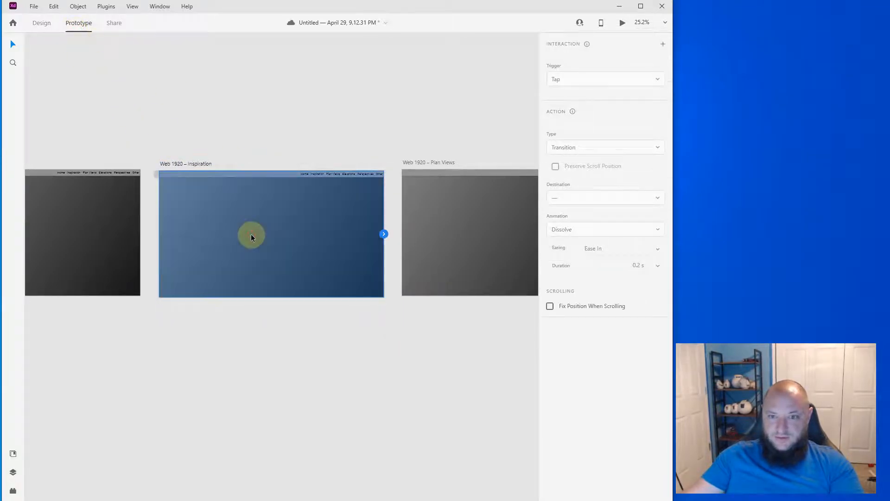
left_click(135, 229)
left_click(284, 234)
left_click(359, 174)
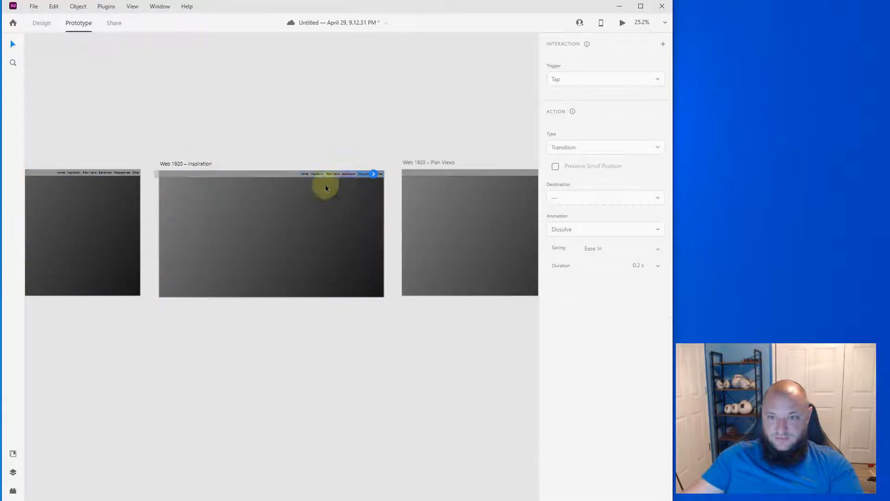
left_click(252, 204)
Clear the Inspiration artboard and inspect the link on the "Home" label in the Home artboard's header
left_click_drag(131, 345, 417, 355)
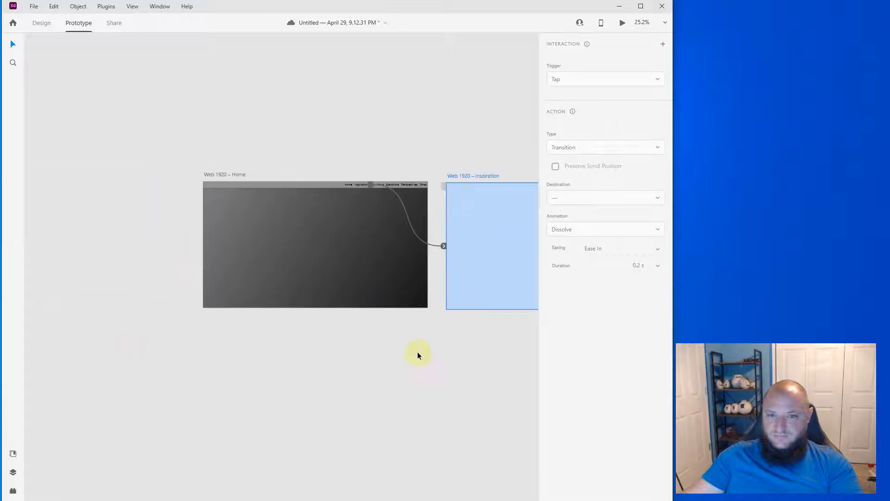
left_click(418, 355)
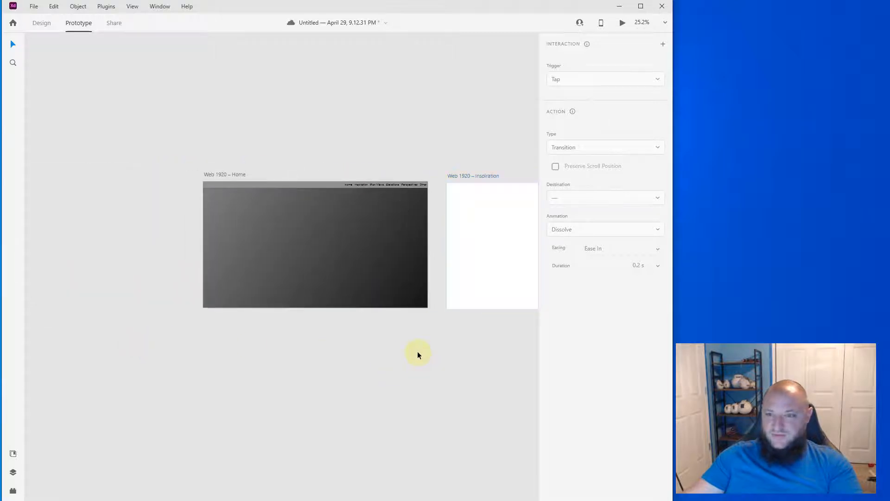
left_click(364, 269)
scroll(385, 183, "up", 6)
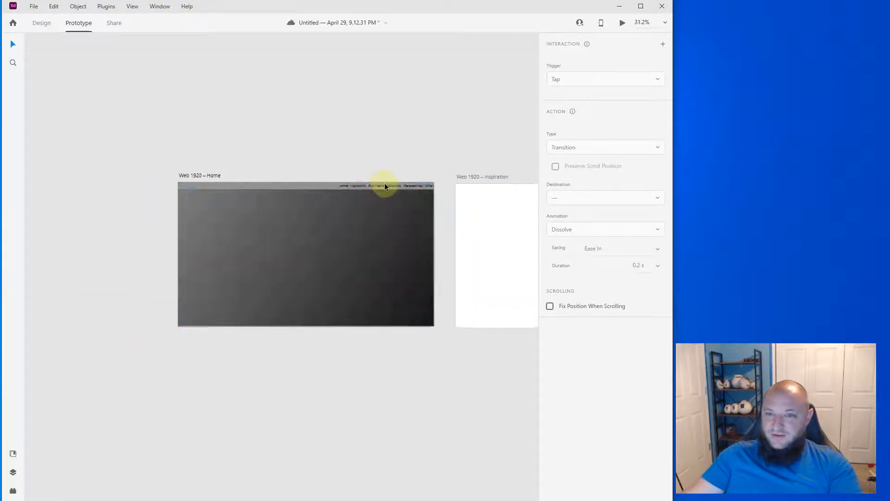
left_click(281, 197)
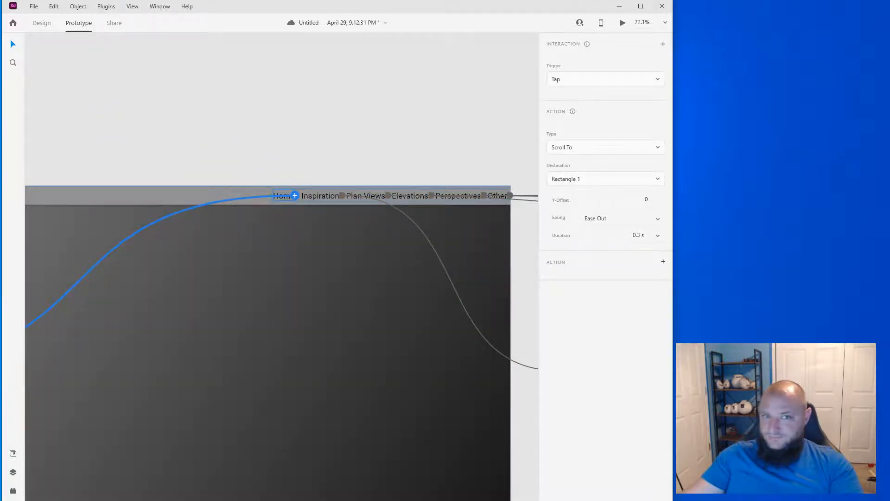
key("ctrl+a")
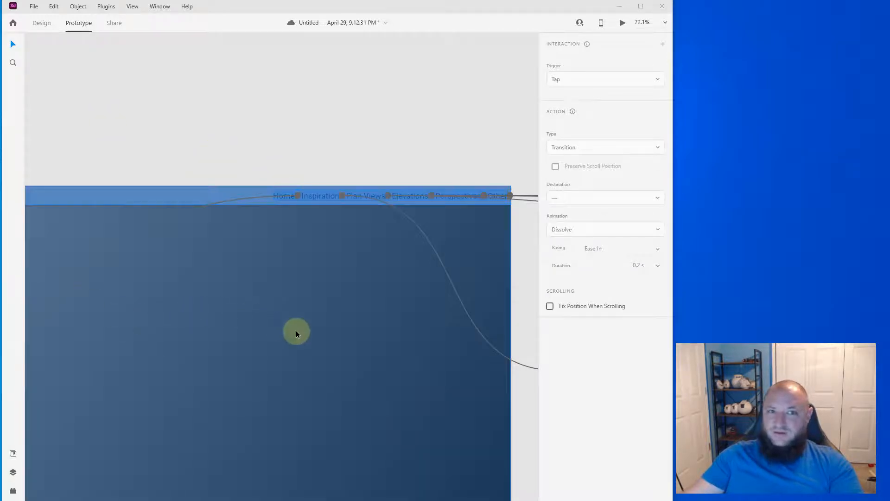
left_click_drag(332, 288, 199, 160)
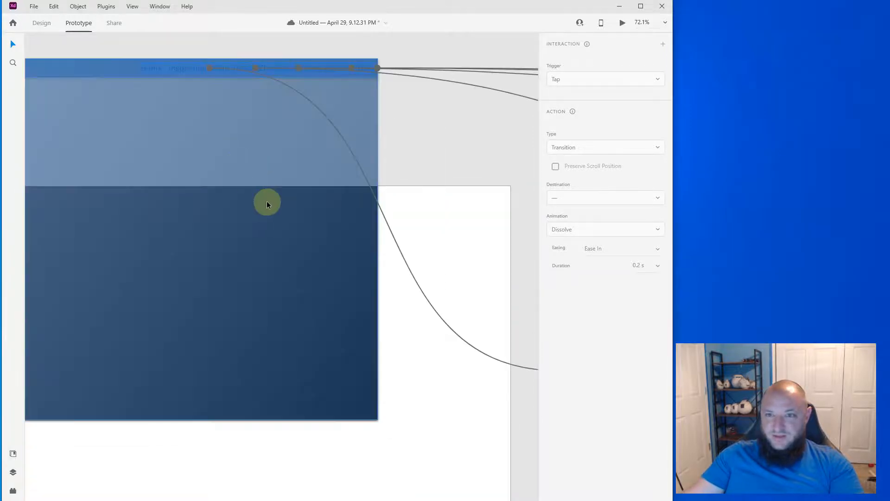
key("ctrl+z")
left_click(249, 119)
scroll(223, 223, "down", 2)
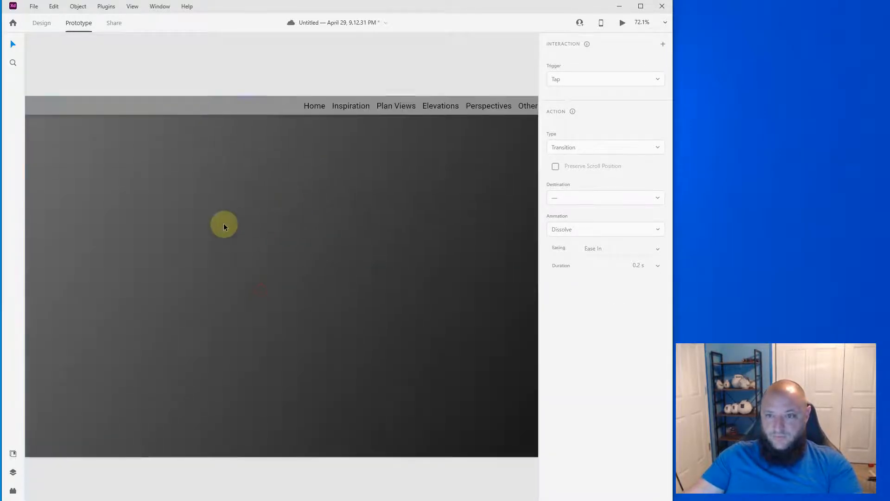
Convert the Home artboard's background, header bar and grouped labels into one component, working in the Design workspace
scroll(224, 195, "down", 2)
left_click(42, 22)
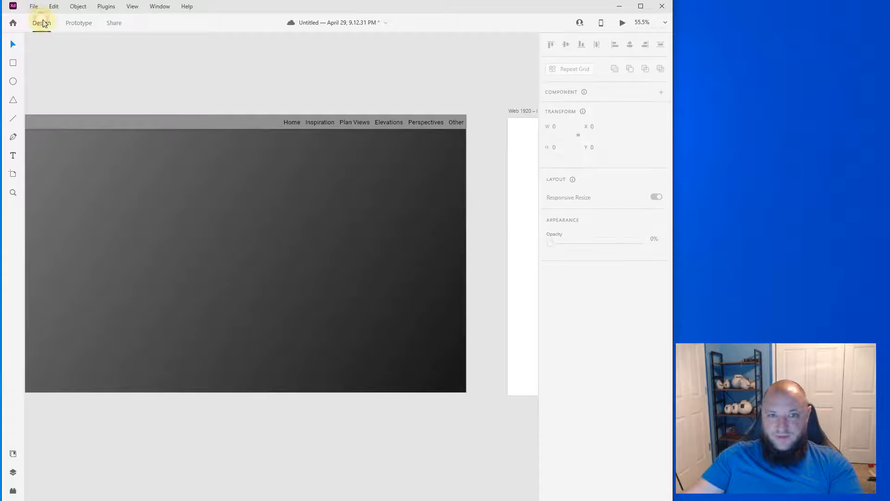
left_click_drag(473, 120, 94, 234)
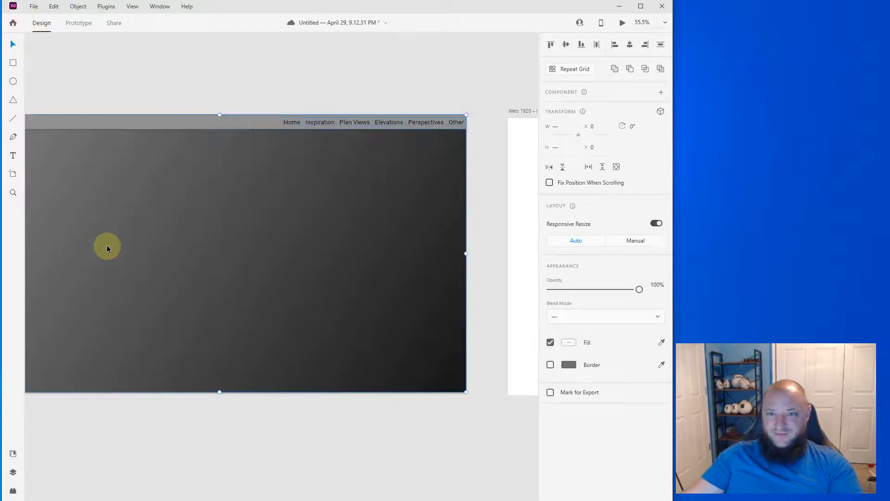
left_click_drag(182, 214, 386, 211)
left_click_drag(374, 173, 140, 151)
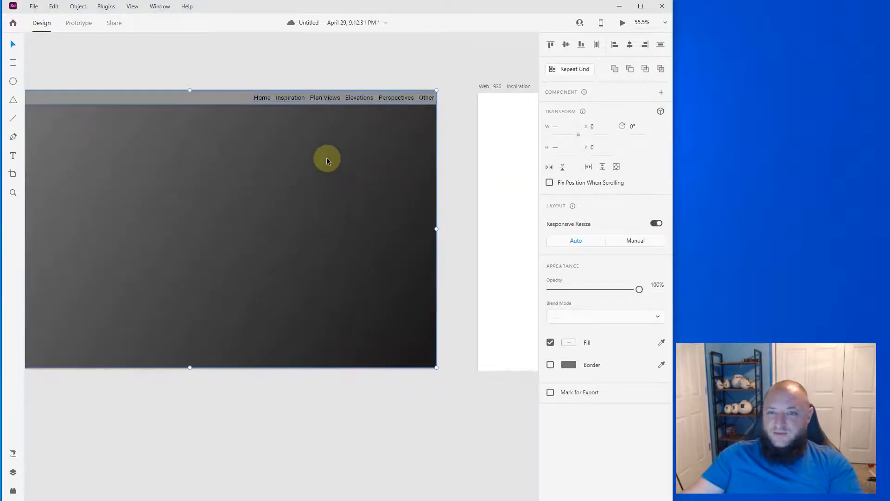
right_click(327, 158)
left_click(385, 317)
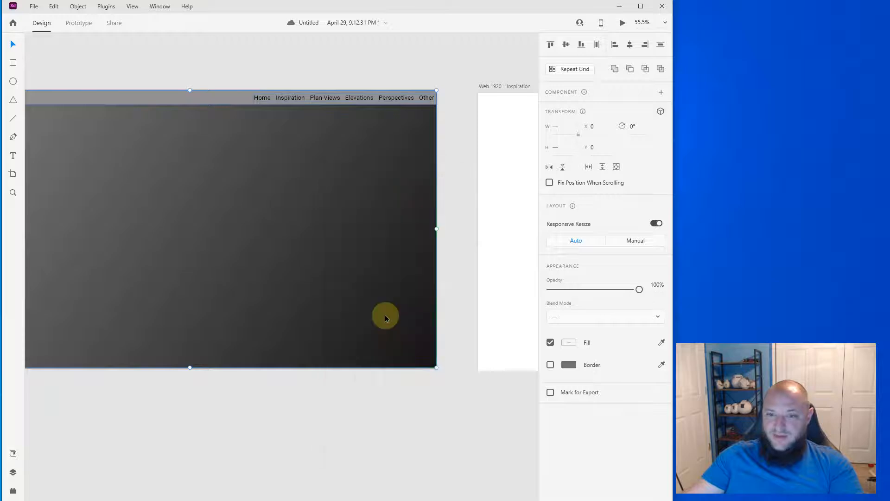
Place a copy of the Home component on the blank Inspiration artboard, aligned with the artboard's edges
scroll(268, 263, "right", 5)
scroll(211, 259, "down", 1)
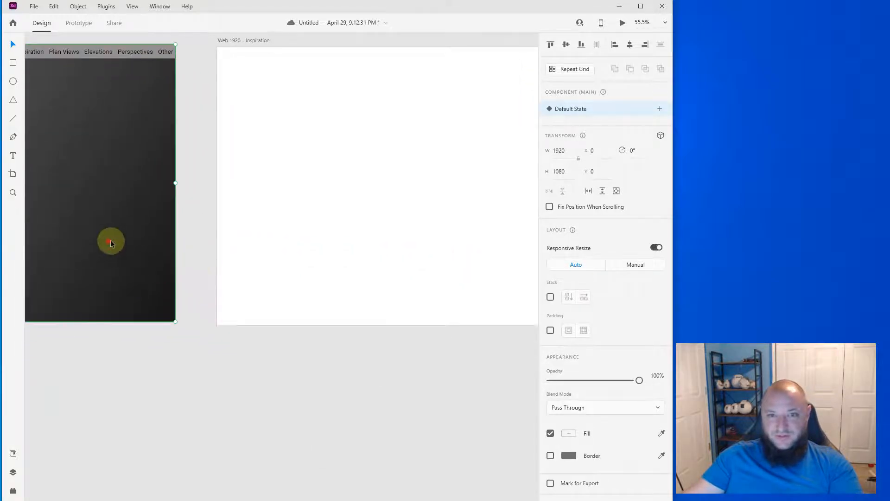
left_click_drag(111, 241, 623, 238)
scroll(319, 276, "down", 1)
left_click_drag(319, 276, 232, 294)
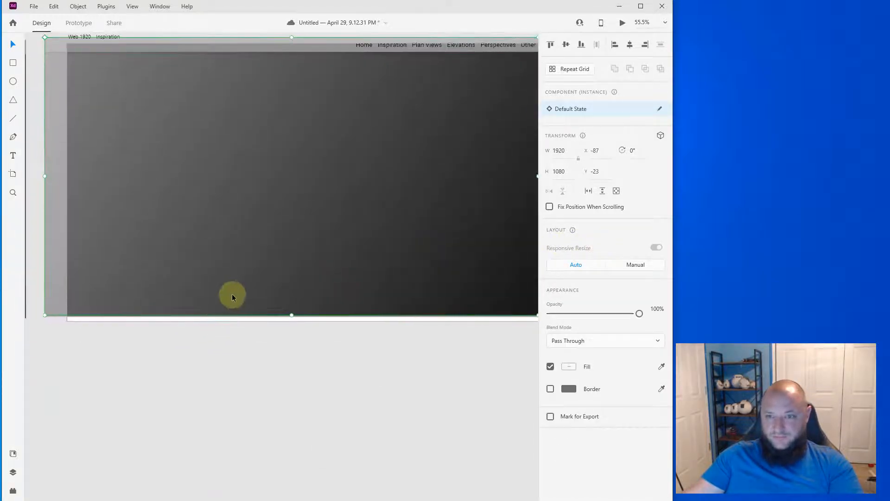
scroll(232, 294, "down", 2)
left_click_drag(210, 249, 229, 252)
Check in the Prototype workspace which artboards the Inspiration component's header labels link to
left_click(79, 26)
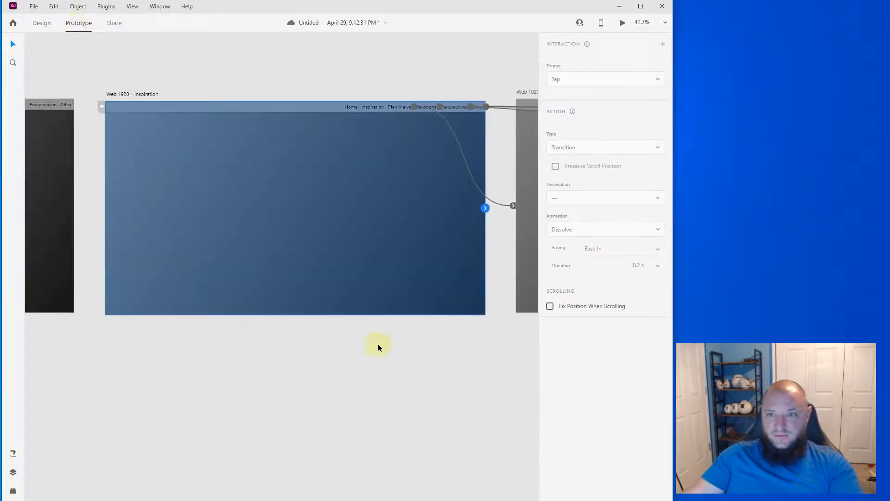
left_click(370, 225)
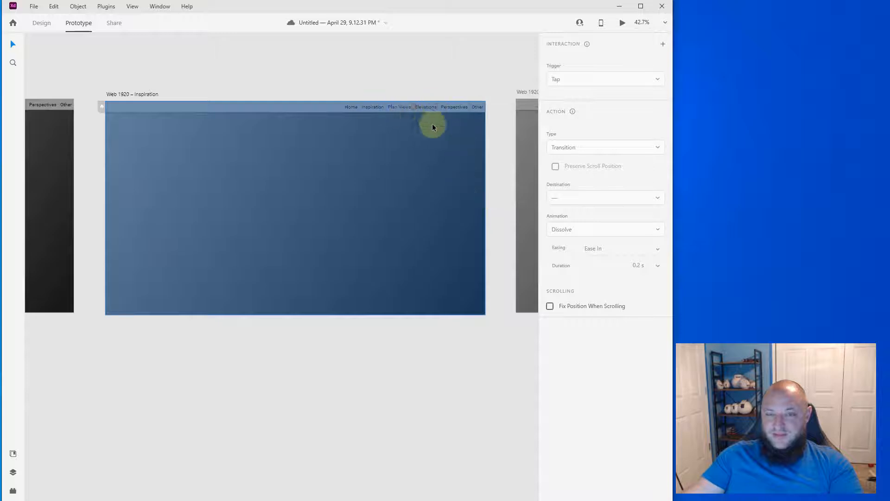
left_click_drag(347, 202, 240, 261)
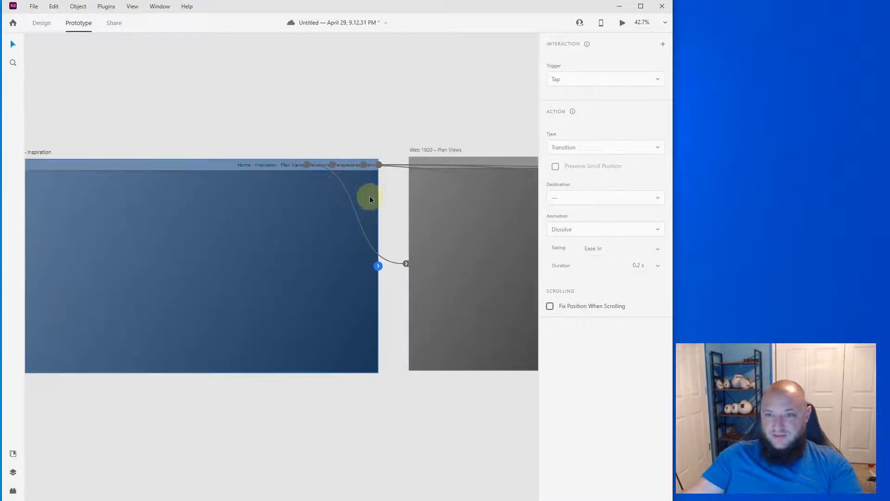
scroll(282, 250, "right", 5)
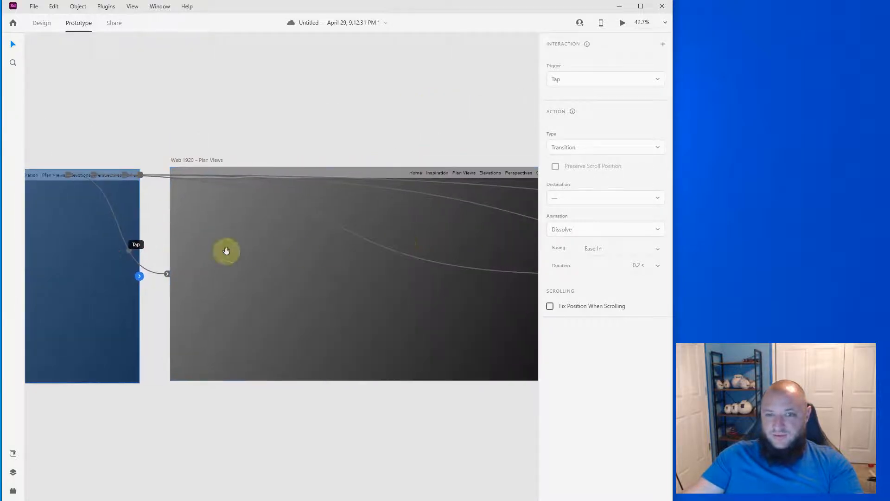
Delete the background, header bar and labels from the "Web 1920 – Plan Views" artboard
left_click(275, 345)
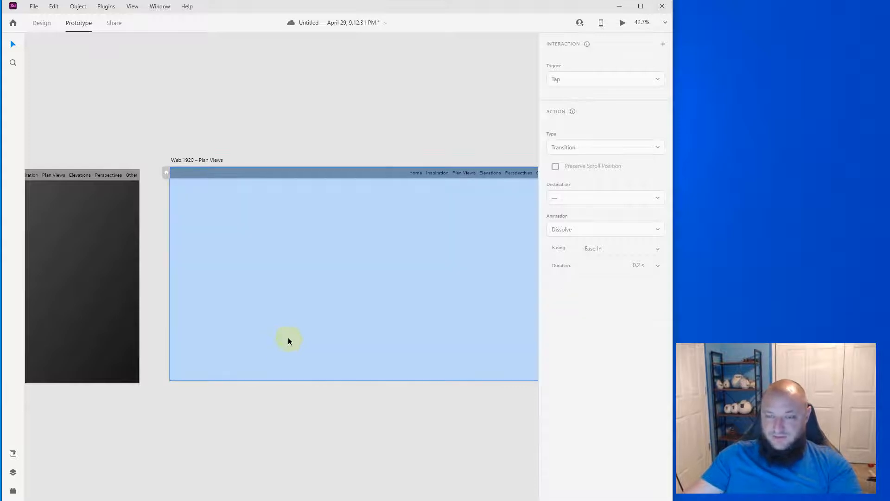
scroll(324, 348, "right", 2)
left_click(484, 195)
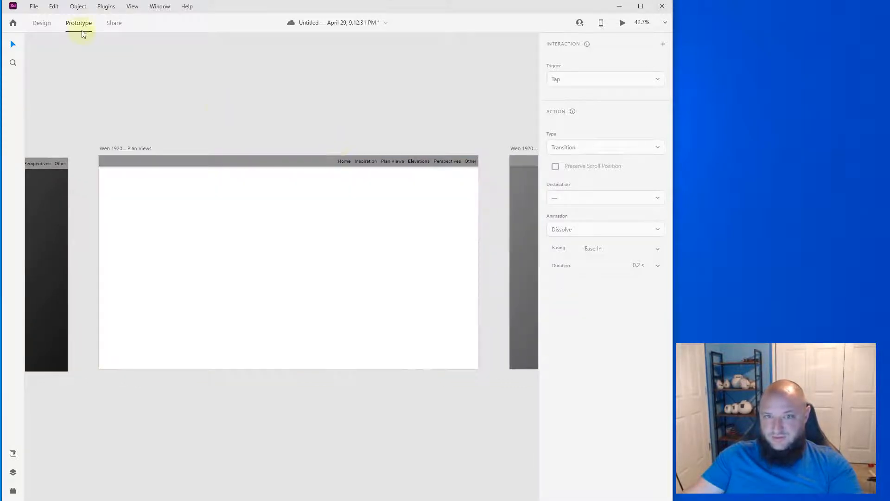
left_click(58, 24)
left_click(261, 183)
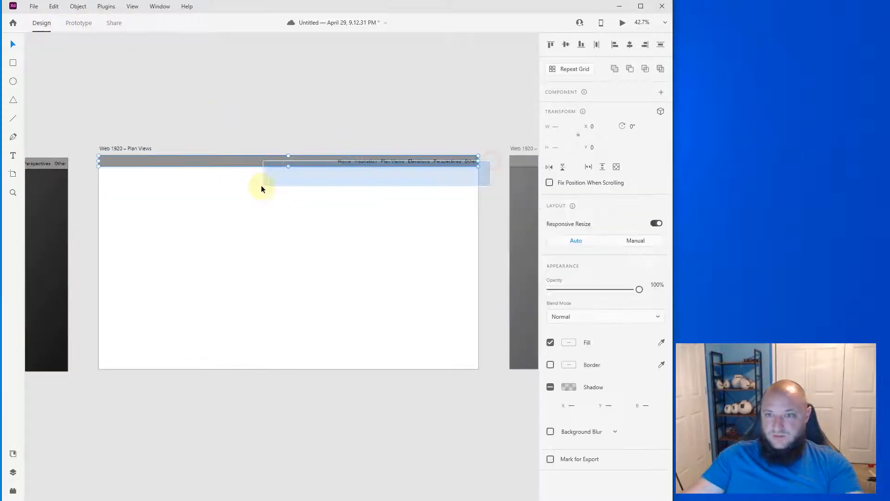
key("Delete")
Delete all contents of the Elevations, Perspectives and Other artboards, leaving the artboards themselves in place
scroll(134, 258, "down", 1)
scroll(135, 259, "down", 3)
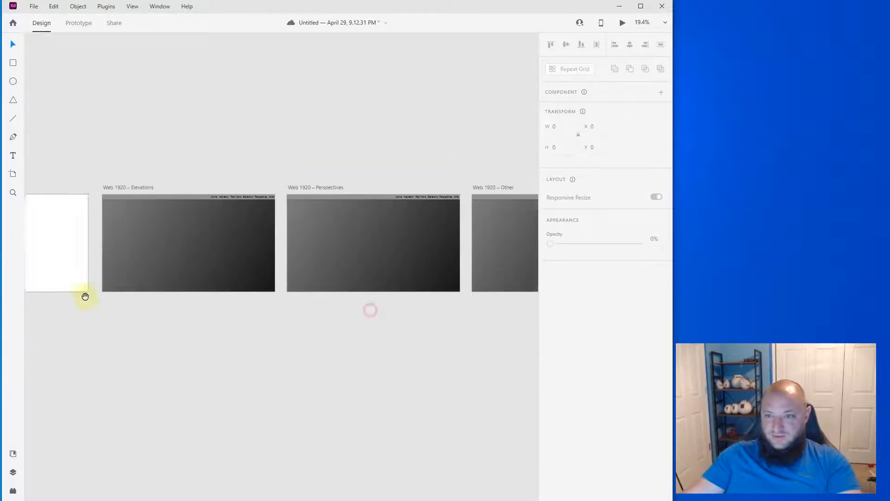
scroll(346, 304, "down", 2)
left_click_drag(286, 280, 127, 234)
key("Delete")
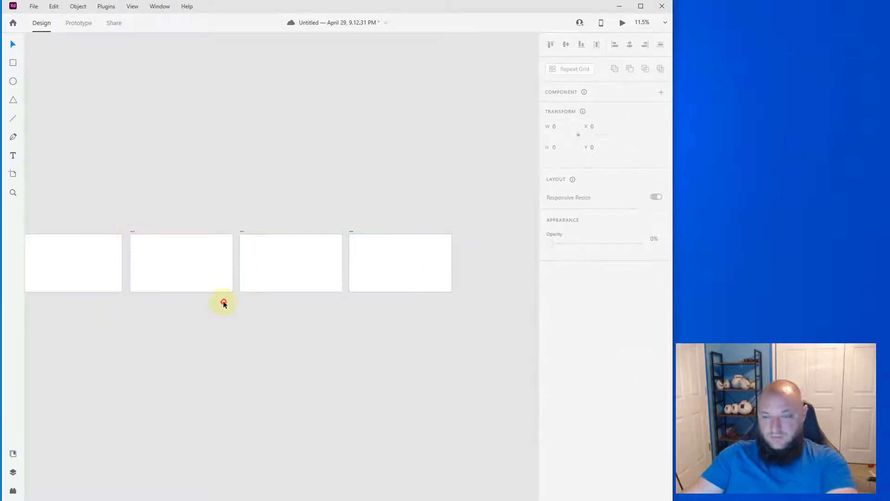
Place a copy of the component on the blank Plan Views artboard, positioned at X 0, Y 0
left_click_drag(147, 320, 500, 302)
left_click(291, 255)
left_click_drag(291, 253, 393, 246)
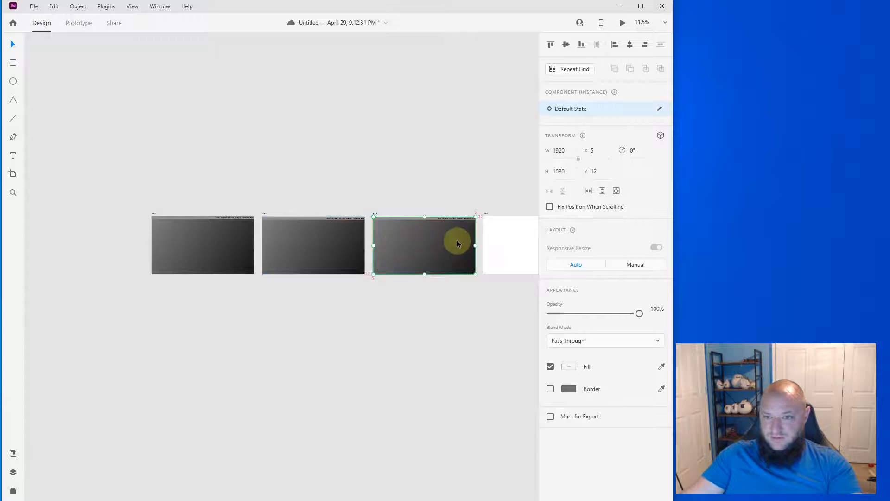
scroll(457, 241, "up", 5)
left_click_drag(294, 249, 296, 247)
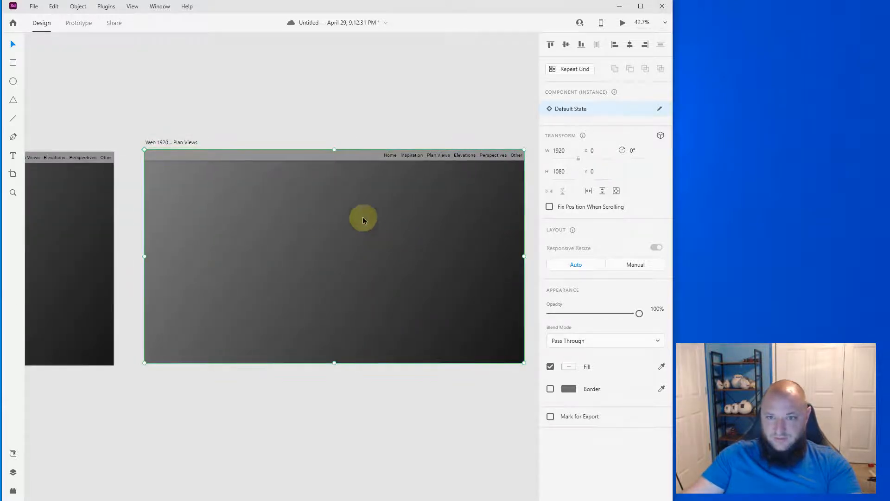
Link the Home label in the Plan Views component to the "Web 1920 – Home" artboard with a tap-triggered transition
left_click(78, 24)
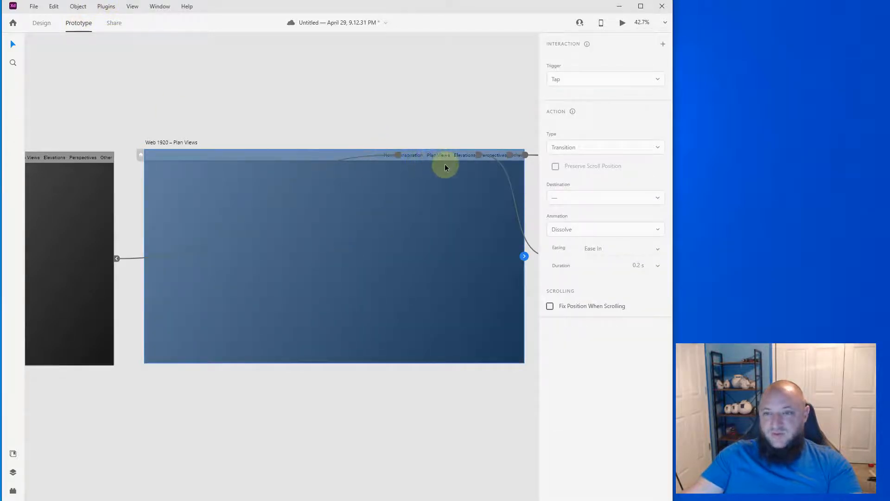
scroll(440, 162, "up", 2)
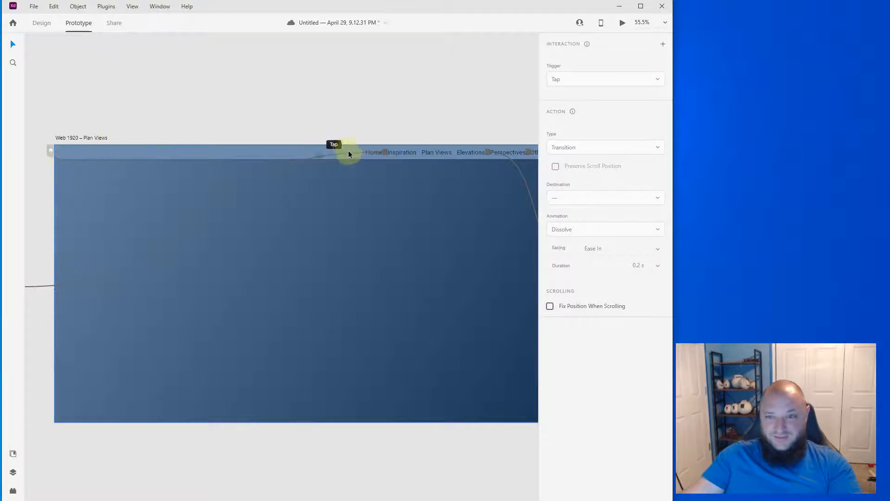
scroll(368, 162, "up", 6)
left_click(378, 144)
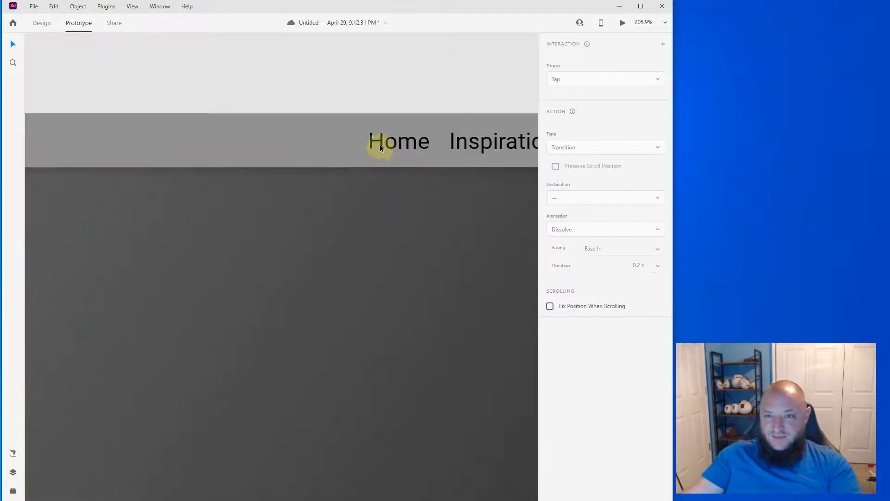
double_click(381, 152)
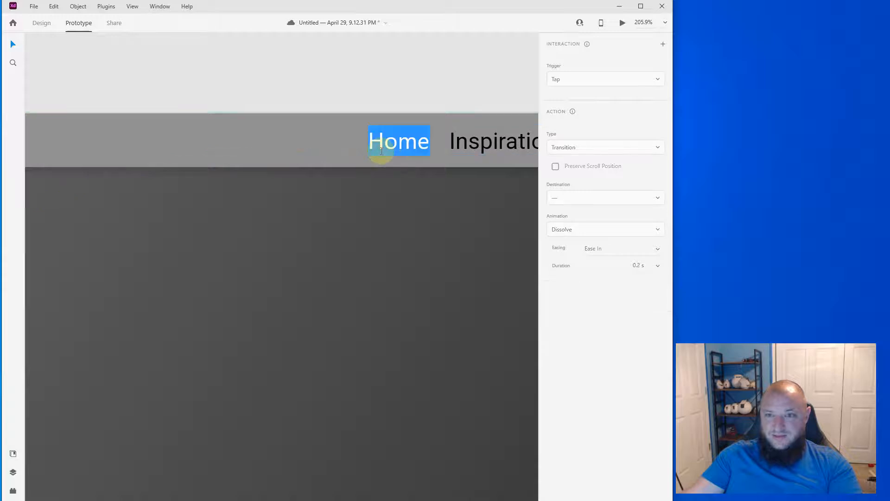
left_click(384, 150)
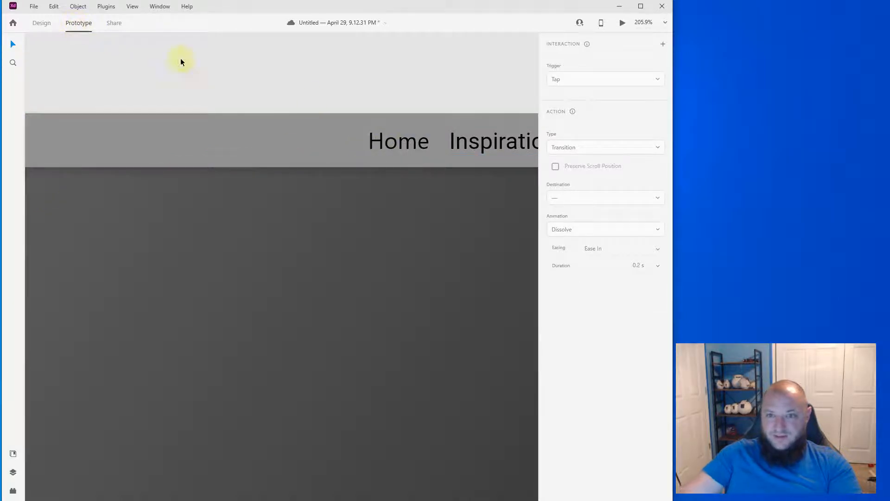
key("Escape")
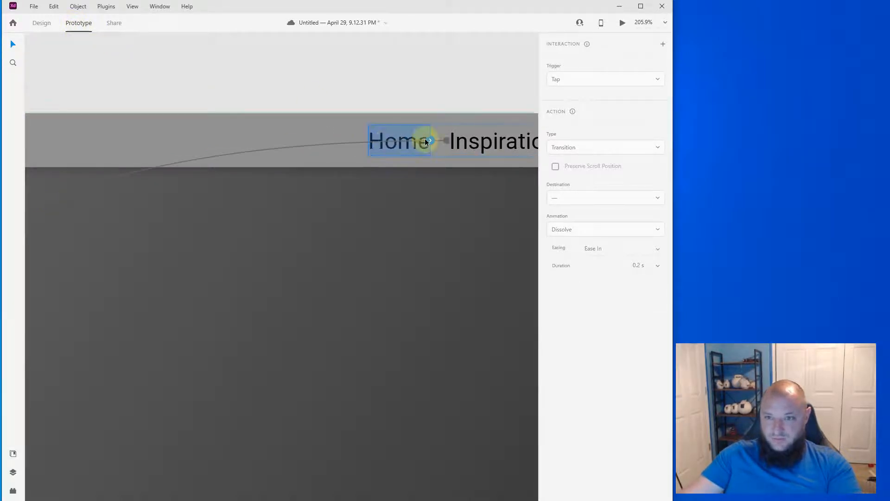
scroll(425, 138, "down", 10)
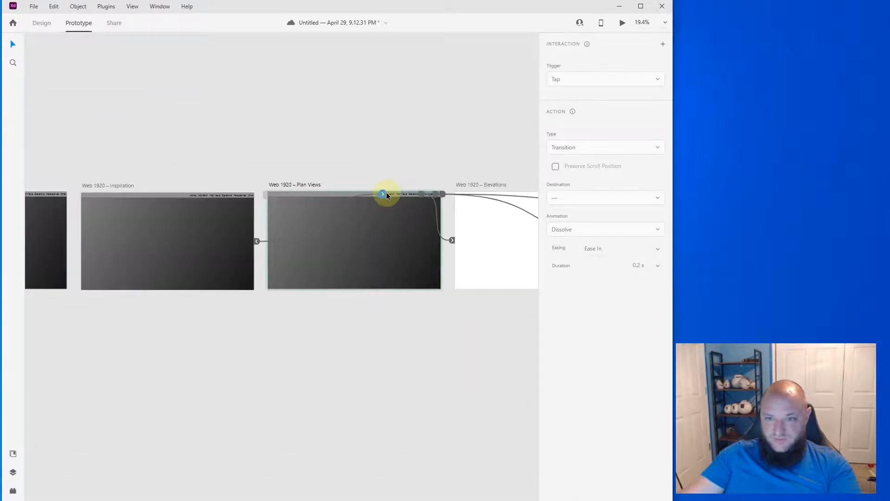
left_click_drag(387, 196, 62, 260)
left_click_drag(106, 338, 291, 321)
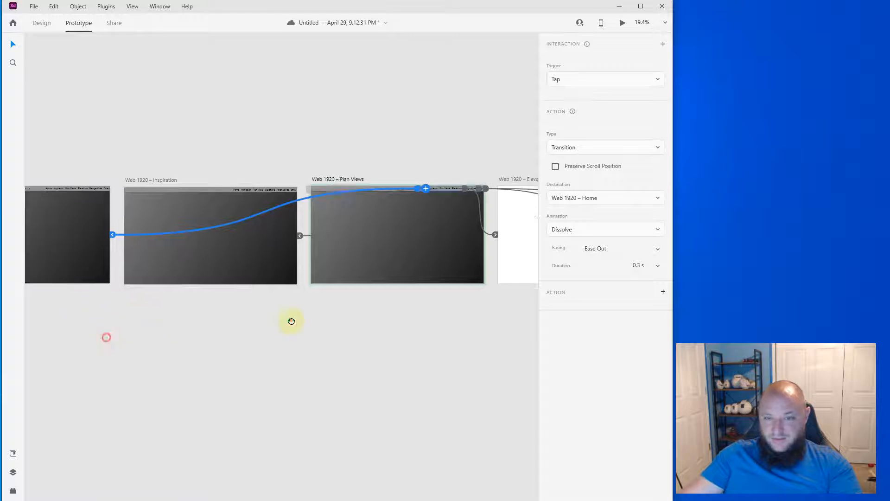
Link the Inspiration artboard's Home label to the "Web 1920 – Home" artboard
left_click(473, 220)
scroll(423, 183, "up", 5)
scroll(427, 180, "up", 1)
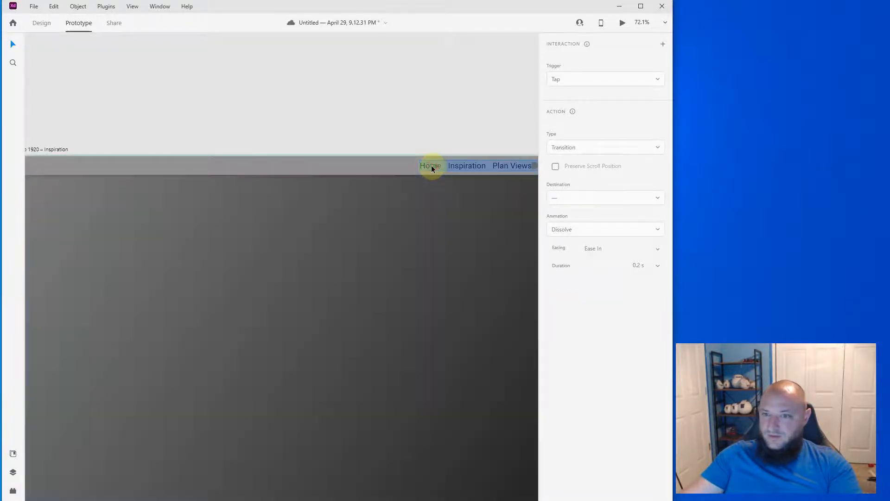
left_click(463, 161)
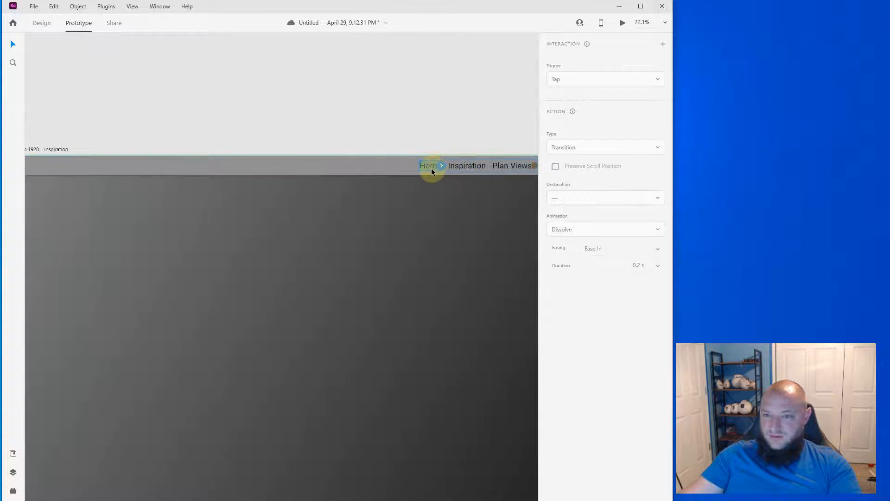
scroll(441, 166, "down", 6)
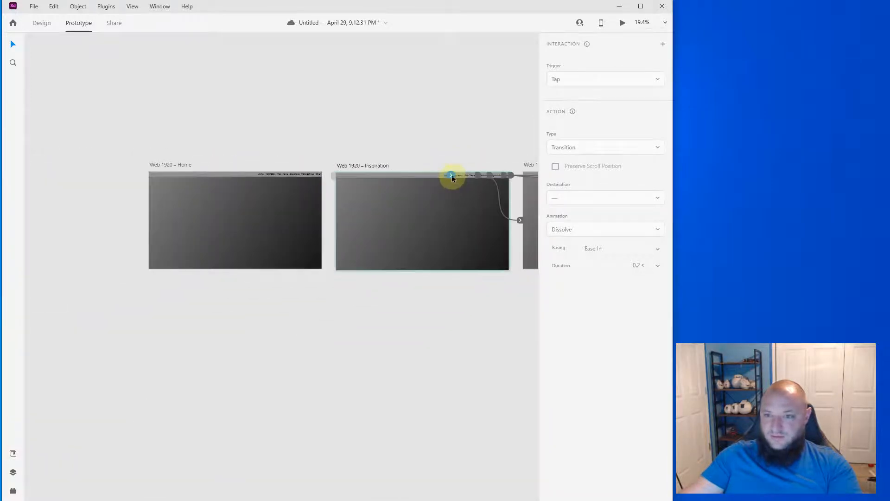
left_click_drag(452, 175, 300, 234)
Place a copy of the Plan Views component on the blank Elevations artboard, aligned with its edges
scroll(416, 285, "right", 6)
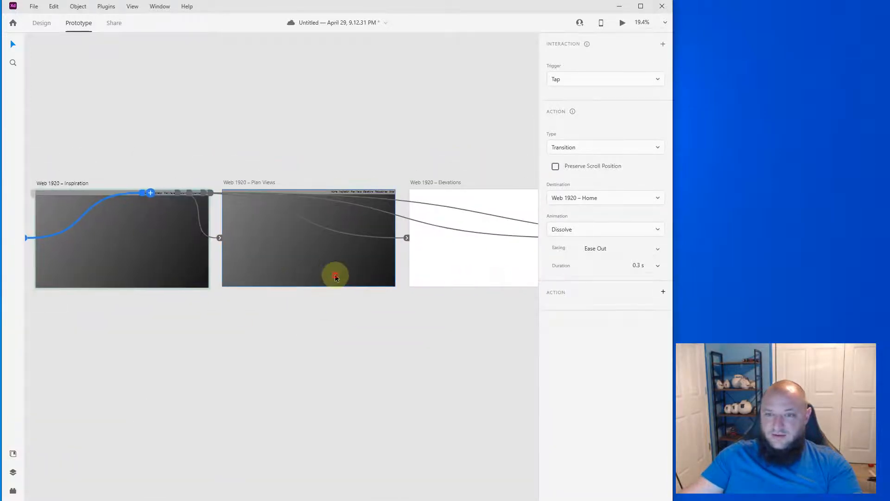
left_click(348, 274)
left_click(448, 277)
left_click(354, 283)
left_click(348, 331)
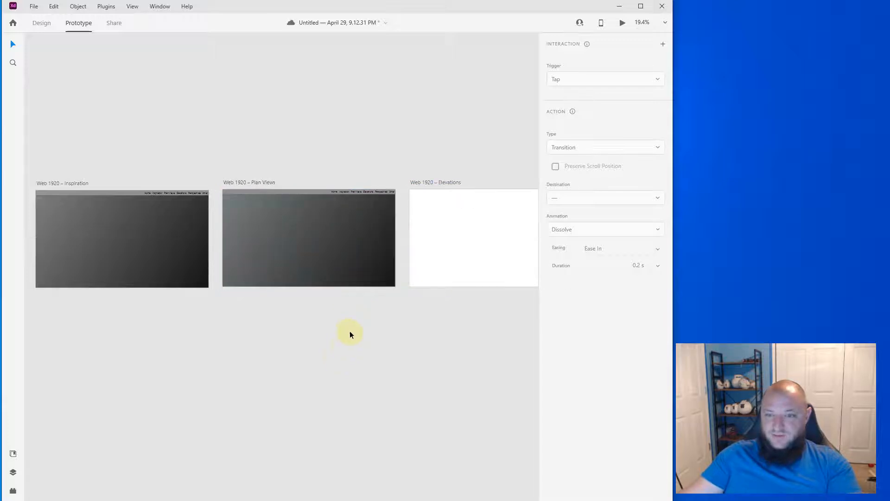
left_click_drag(350, 331, 195, 343)
left_click(170, 297)
left_click_drag(163, 292, 352, 297)
scroll(353, 253, "up", 4)
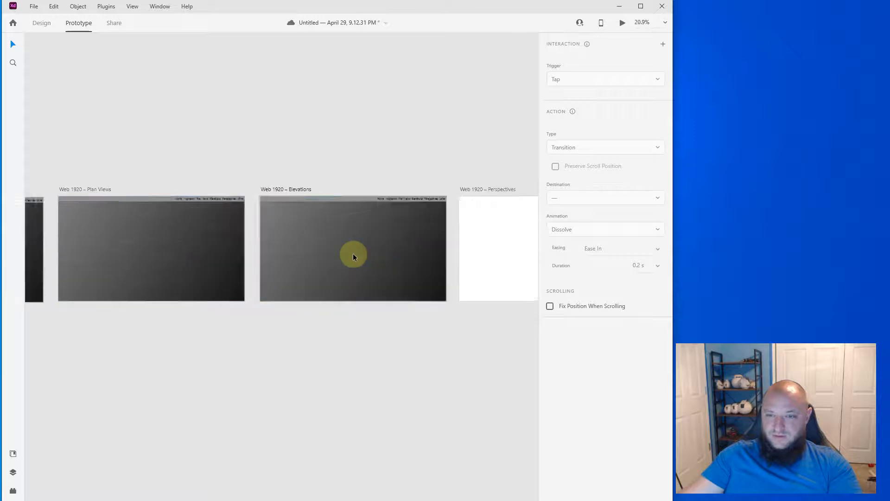
left_click_drag(273, 312, 269, 310)
Place a copy of the Elevations component on the blank Perspectives artboard and align it with the artboard's edges
left_click_drag(425, 349, 186, 341)
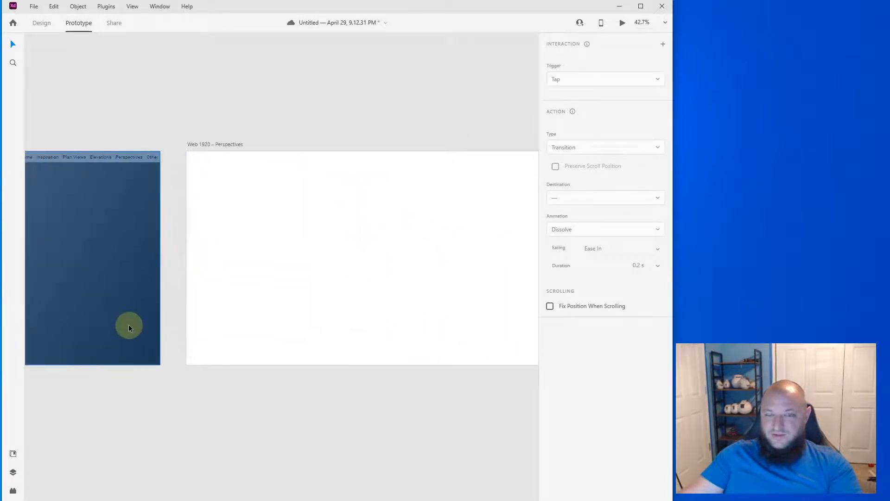
scroll(126, 332, "down", 3)
left_click_drag(110, 333, 348, 321)
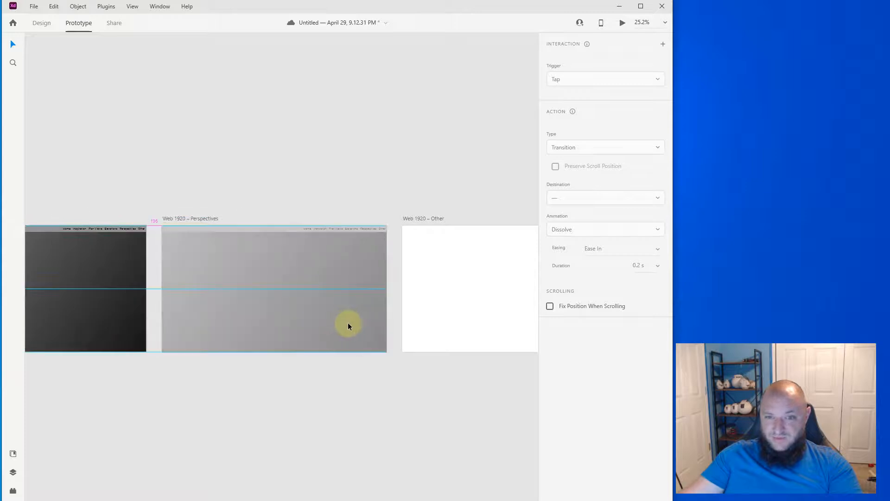
scroll(196, 288, "up", 5)
left_click_drag(215, 382, 216, 381)
scroll(153, 363, "down", 2)
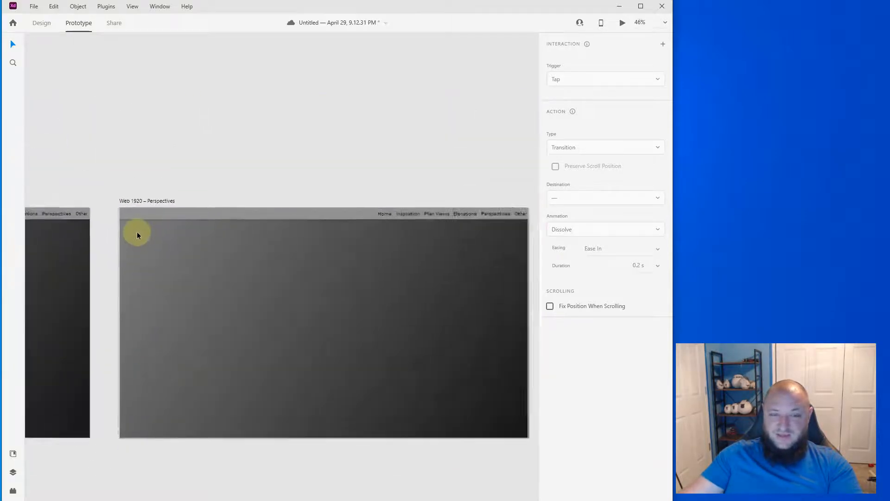
scroll(137, 232, "up", 6)
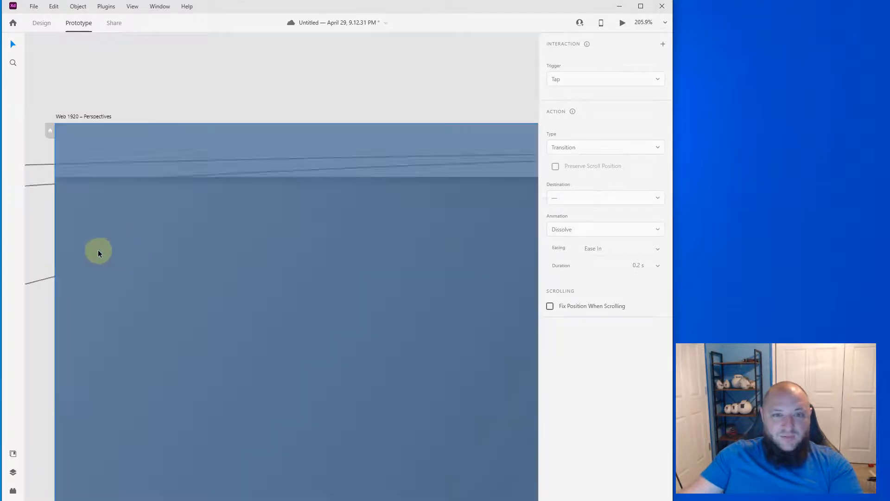
Place a copy of the Perspectives component on the blank Other artboard and align it with the artboard's edges
scroll(99, 250, "down", 10)
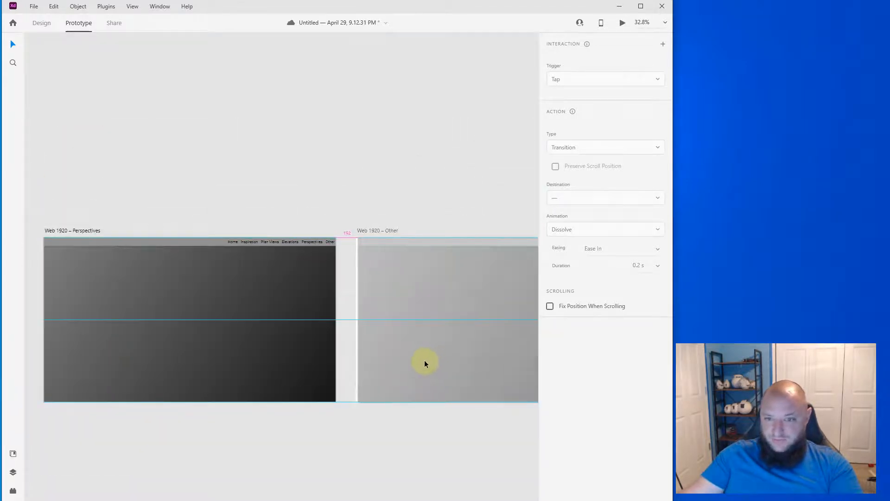
scroll(491, 335, "up", 6)
left_click_drag(341, 388, 388, 391)
scroll(340, 327, "down", 10)
Look over the filled artboards from Other back to Home and check the Home component's links
left_click_drag(135, 433, 461, 361)
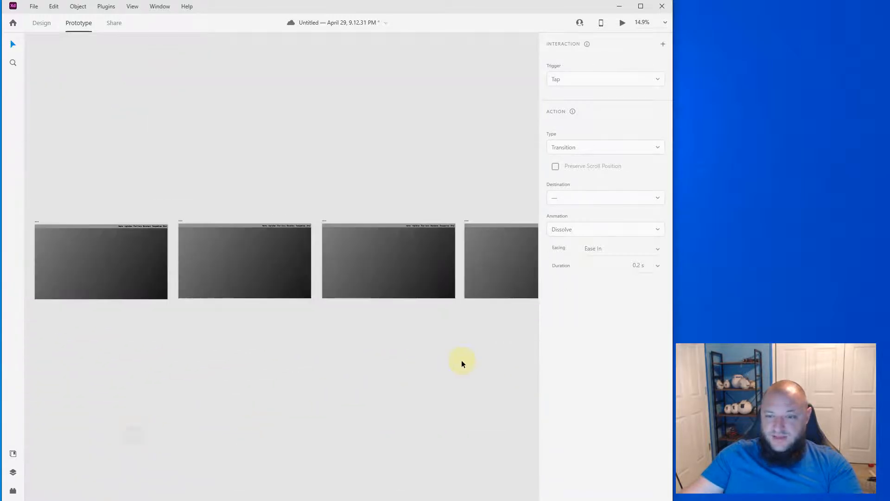
left_click_drag(153, 380, 483, 355)
left_click_drag(155, 345, 328, 352)
scroll(298, 259, "up", 4)
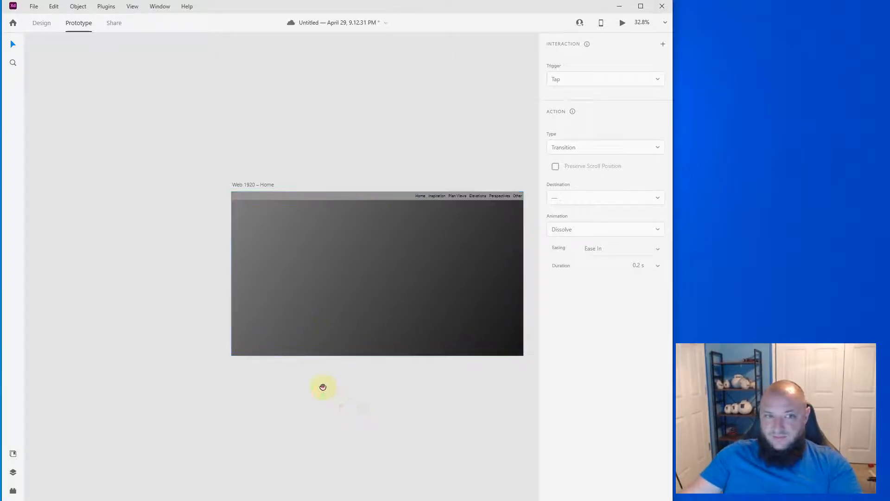
left_click_drag(323, 387, 212, 342)
scroll(183, 221, "up", 4)
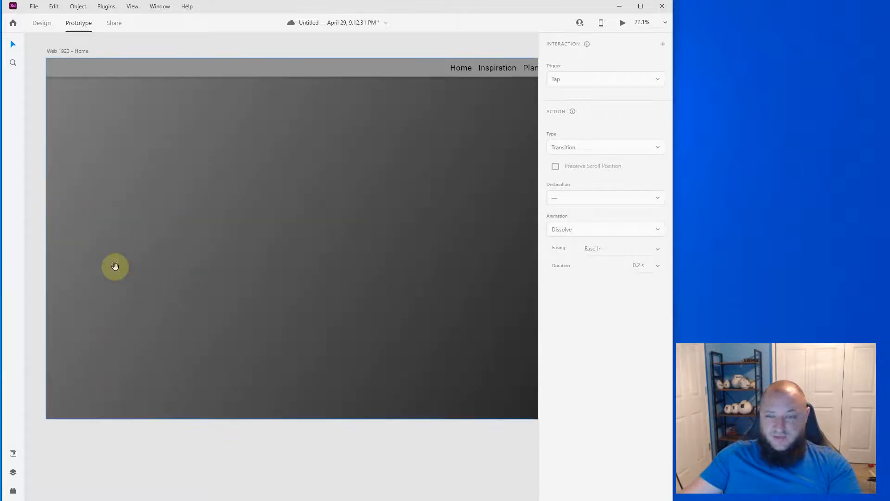
scroll(115, 264, "down", 1)
left_click(334, 258)
scroll(265, 268, "down", 4)
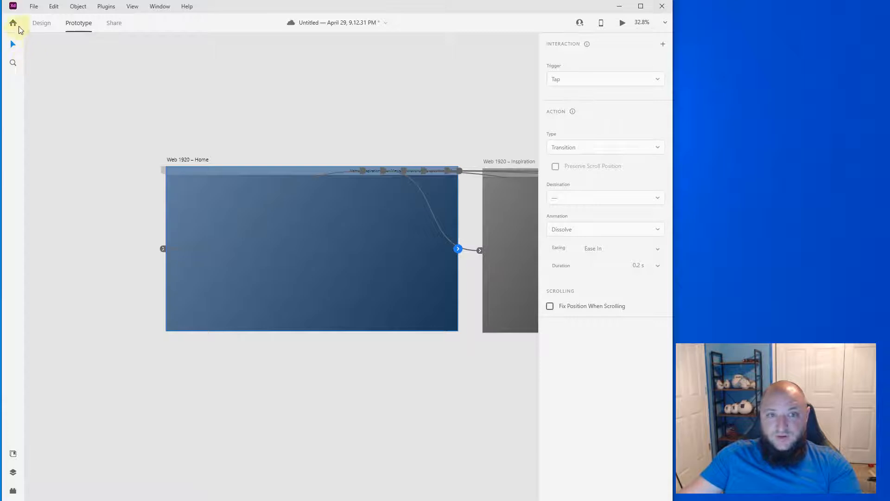
Draw a white rectangle about 1578 × 814 centred on the Home artboard below the header, in the Design workspace
left_click(42, 24)
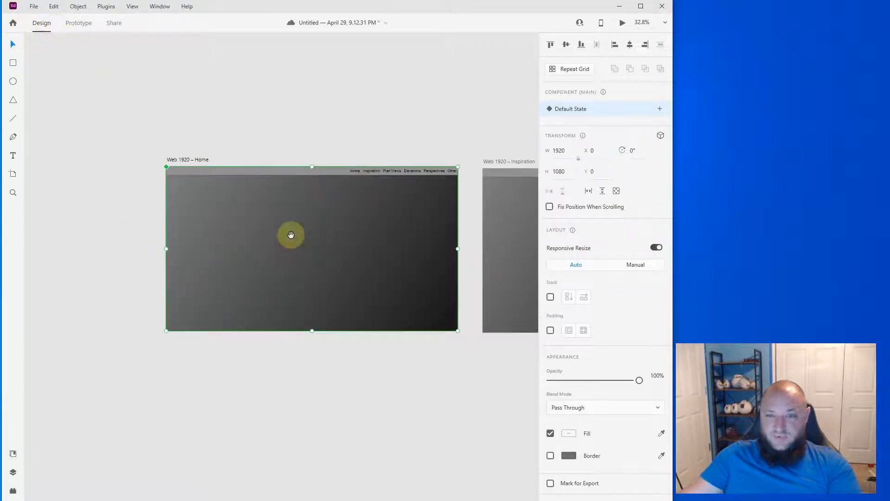
scroll(290, 235, "up", 1)
scroll(278, 341, "up", 3)
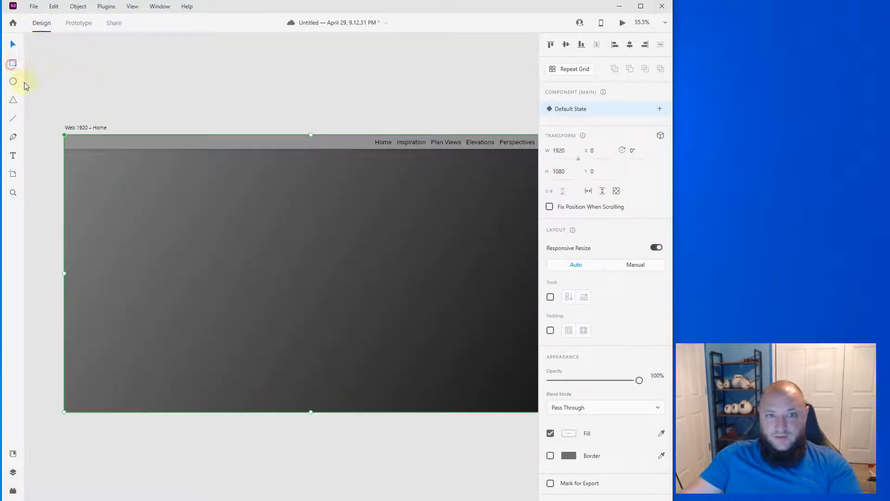
left_click_drag(336, 263, 273, 198)
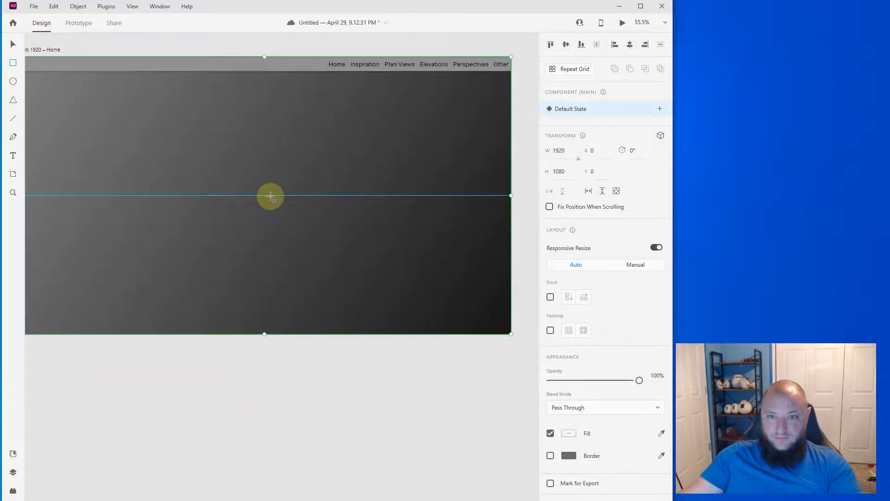
mouse_move(265, 195)
left_mouse_down()
mouse_move(407, 105)
mouse_move(468, 90)
left_mouse_up()
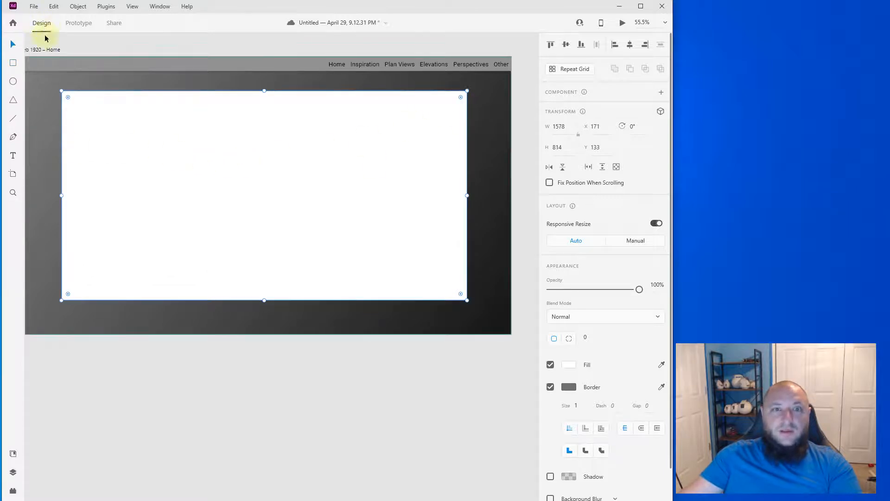
Add the text "Azalea Commons" near the upper-left corner of the white rectangle
left_click(13, 155)
left_click(106, 110)
type("Azalea Commons")
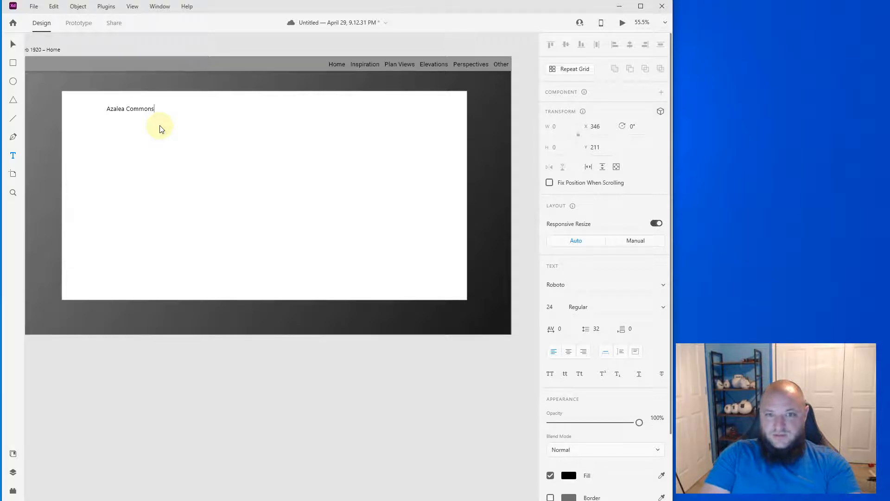
key("Escape")
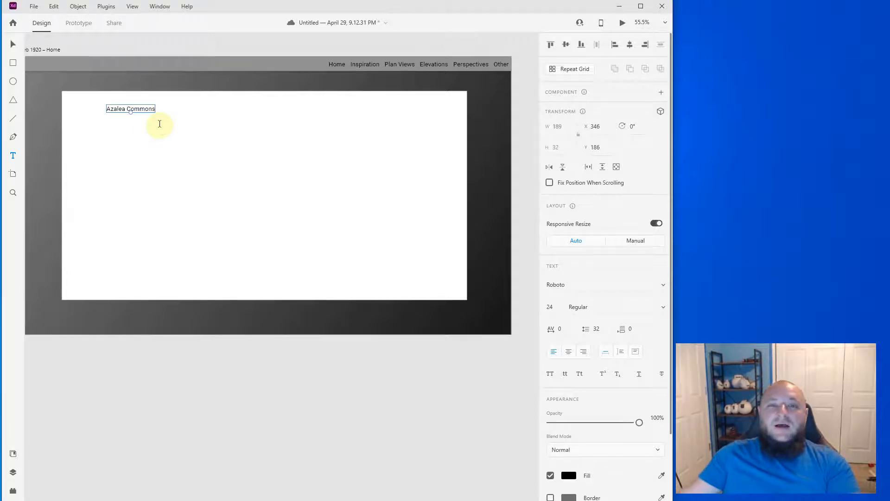
Position the "Azalea Commons" heading directly above the white rectangle, flush with its left edge, and set its text size to 54
scroll(126, 123, "up", 3)
left_click_drag(158, 153, 315, 242)
key("Escape")
left_click_drag(263, 193, 186, 149)
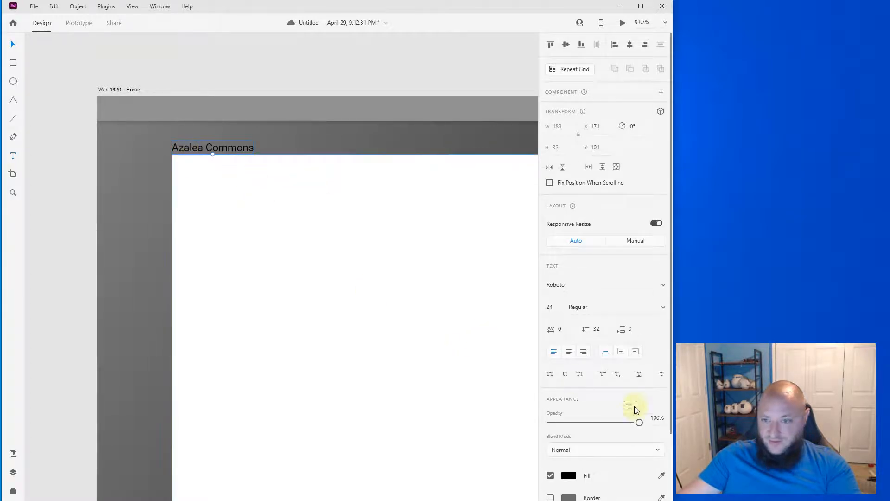
left_click_drag(555, 308, 554, 233)
scroll(210, 299, "down", 5)
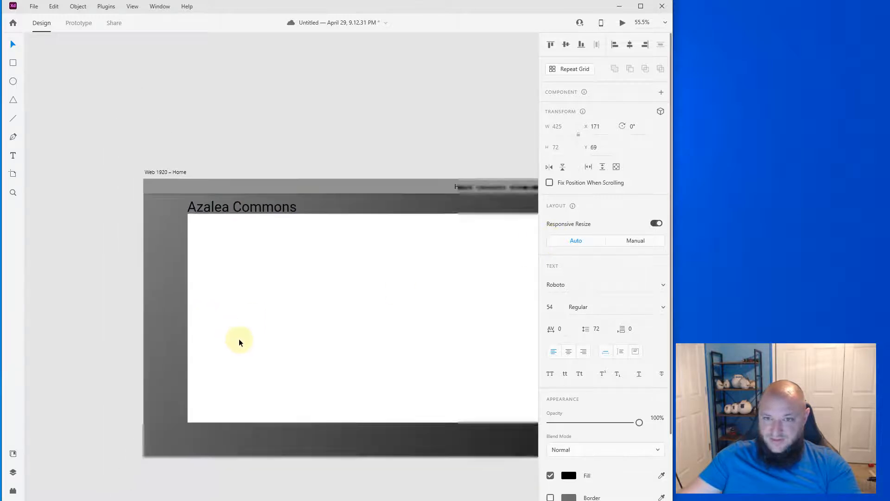
Move the "Azalea Commons" heading inside the white rectangle's upper-left corner and delete the duplicate made below it
left_click_drag(176, 146, 259, 198)
double_click(263, 203)
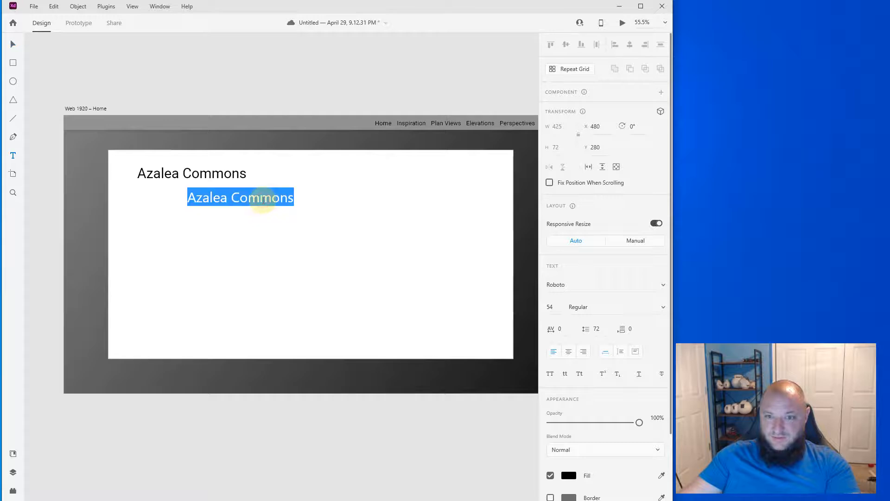
key("Escape")
key("Delete")
Add an area text about 1305 wide below the "Azalea Commons" heading, reading "Premium condos in this town"
left_click_drag(145, 192, 481, 268)
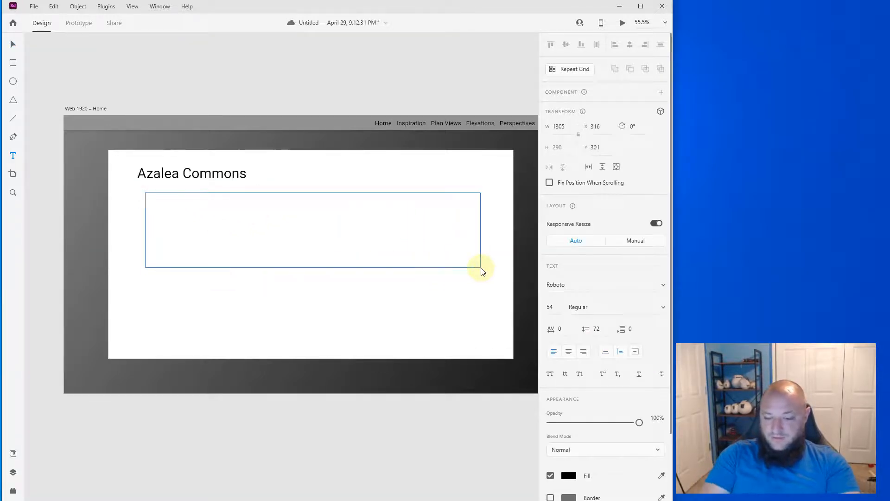
type("Premium condos in")
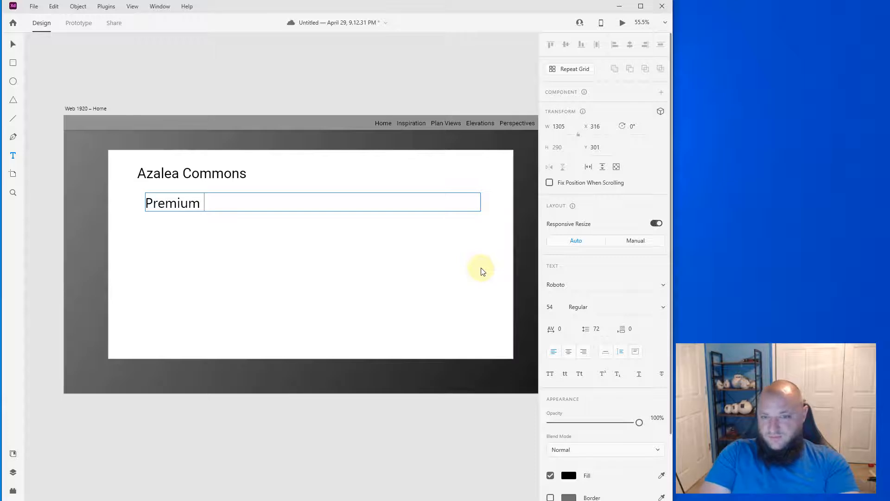
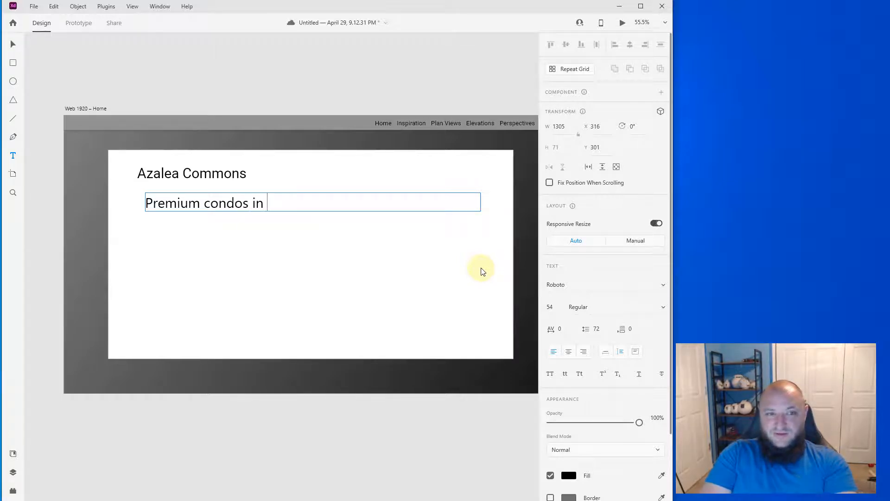
type("this town")
Set the "Premium condos in this town" text to size 36 and move it directly beneath the heading, slightly indented
left_click(550, 307)
type("30")
key("Return")
type("mium condos in")
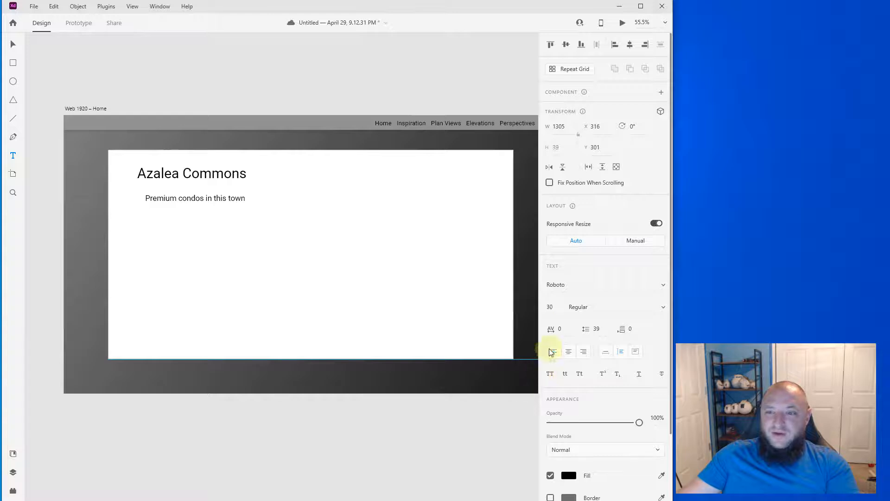
left_click(552, 351)
type("36")
key("Return")
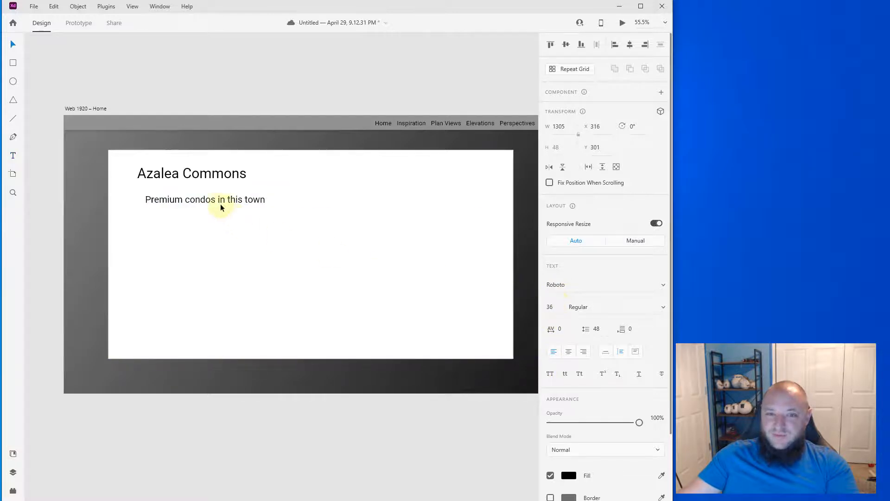
left_click_drag(218, 201, 235, 191)
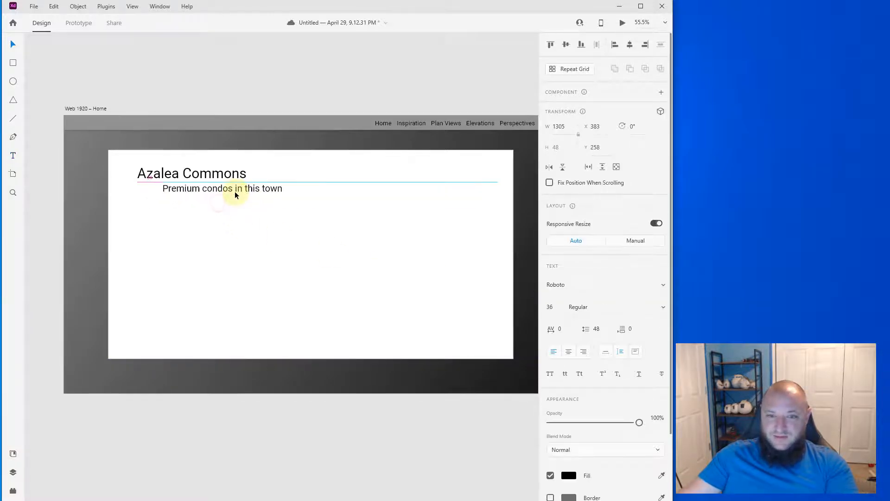
Fill the white rectangle on the Home artboard with the building sketch image from the file folder
left_click(230, 390)
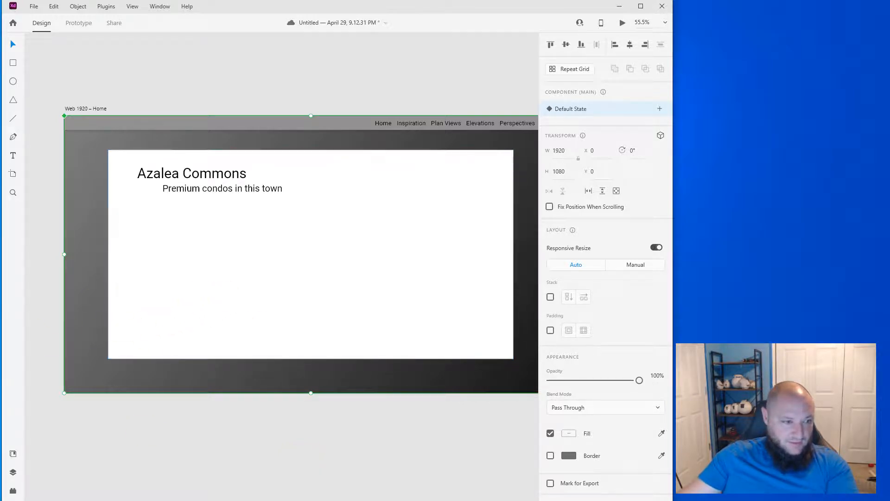
left_click_drag(3, 288, 236, 300)
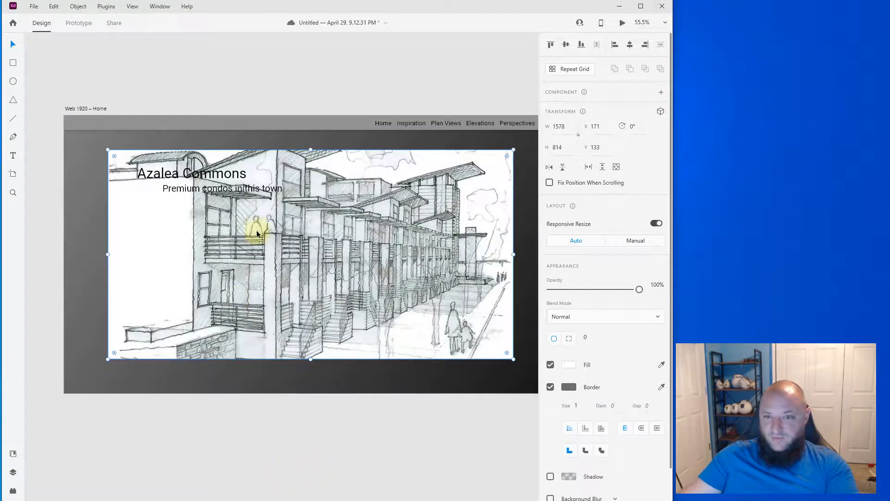
left_click(214, 431)
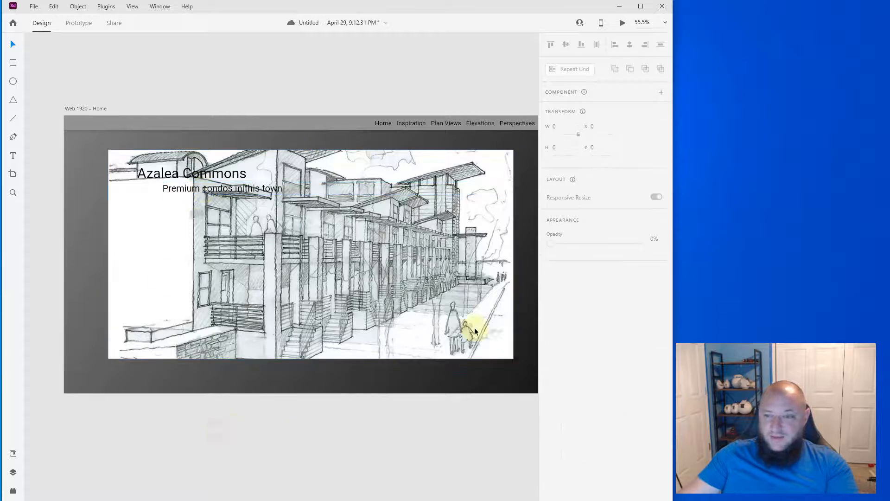
Draw a rectangle about 1578 × 282 across the upper part of the sketch image and send it backward behind the text
left_click(13, 64)
left_click_drag(108, 148, 513, 220)
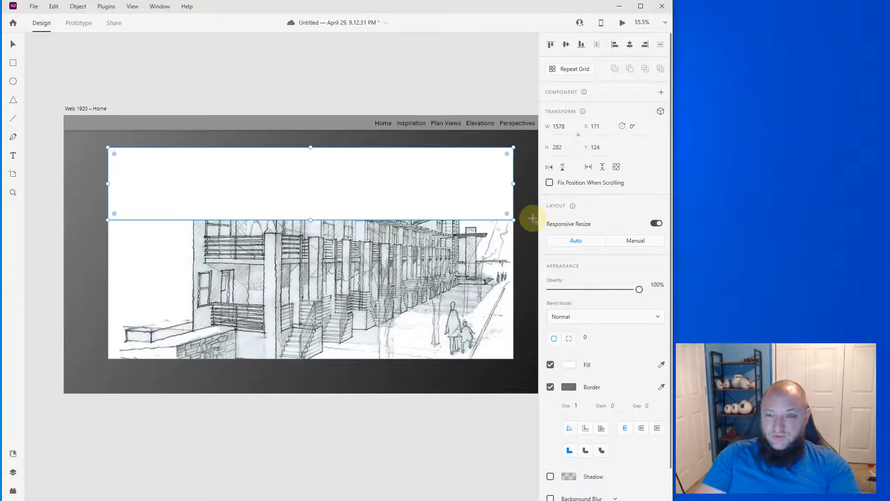
left_click(77, 8)
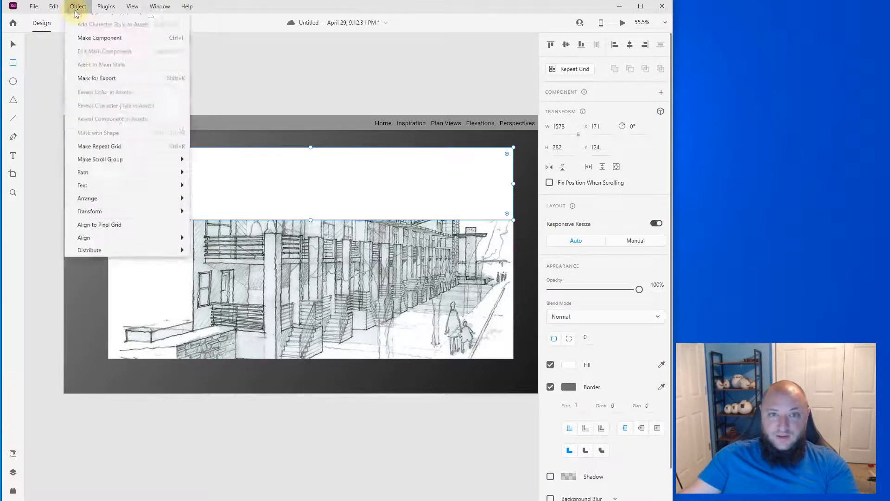
mouse_move(185, 262)
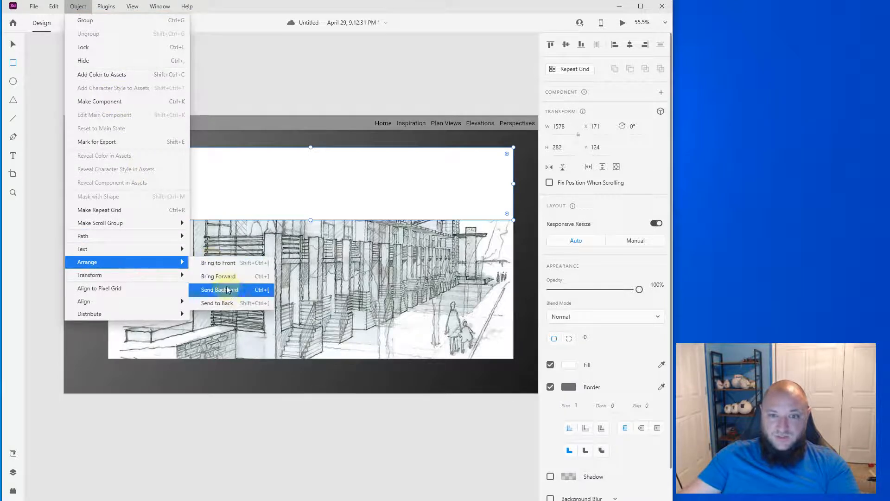
left_click(224, 291)
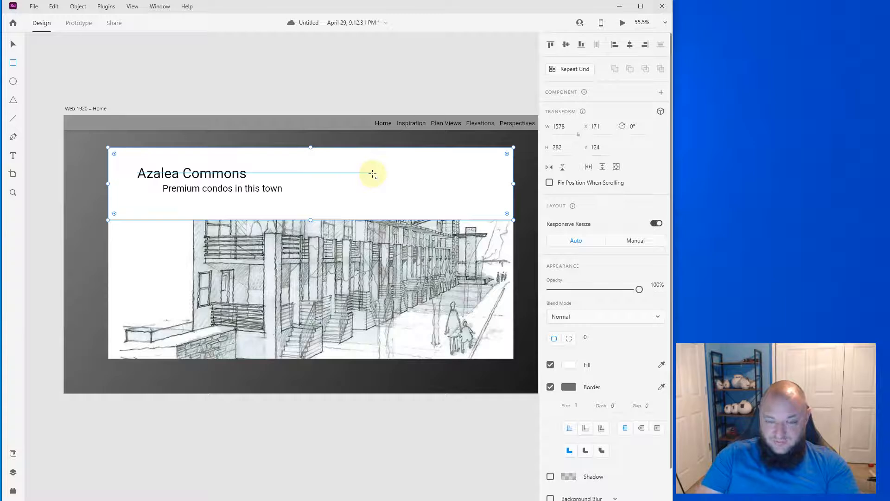
Remove the border of the rectangle behind the heading and change its fill to a linear gradient
left_click(549, 388)
left_click(569, 364)
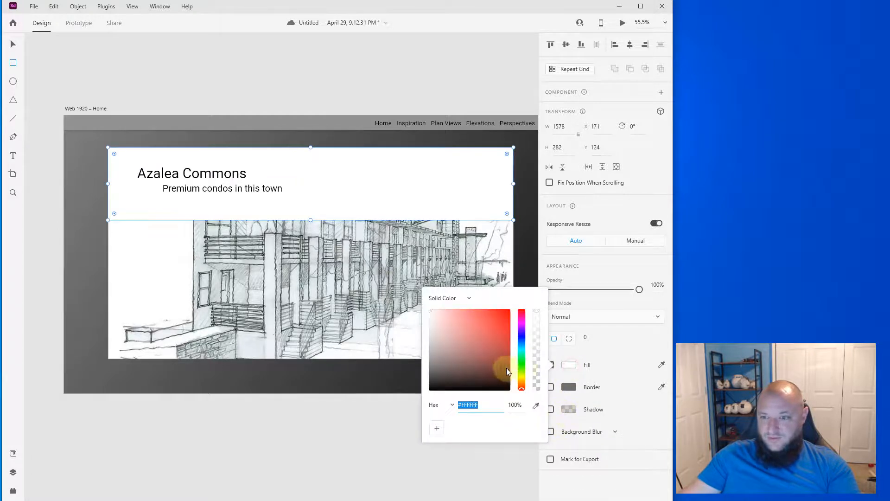
left_click(469, 298)
left_click(452, 321)
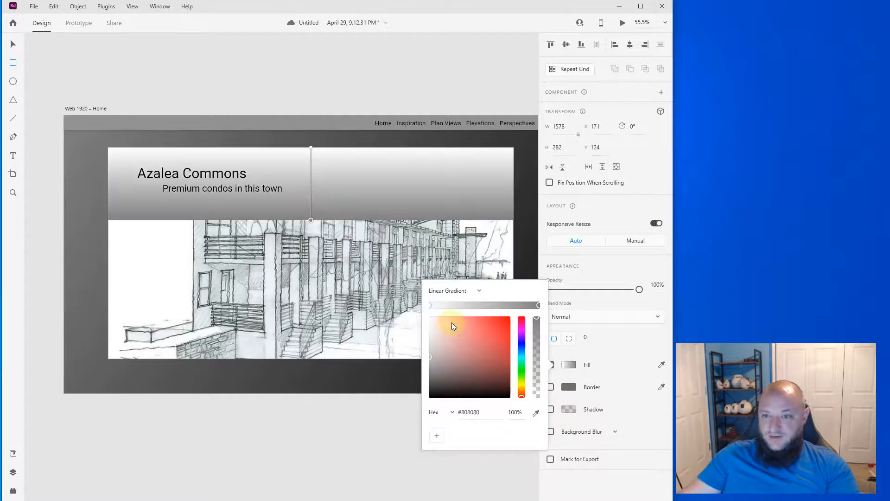
Make the header rectangle's linear gradient run from opaque black #000000 to black #000000 at 0% opacity
left_click(430, 305)
left_click_drag(449, 370, 417, 419)
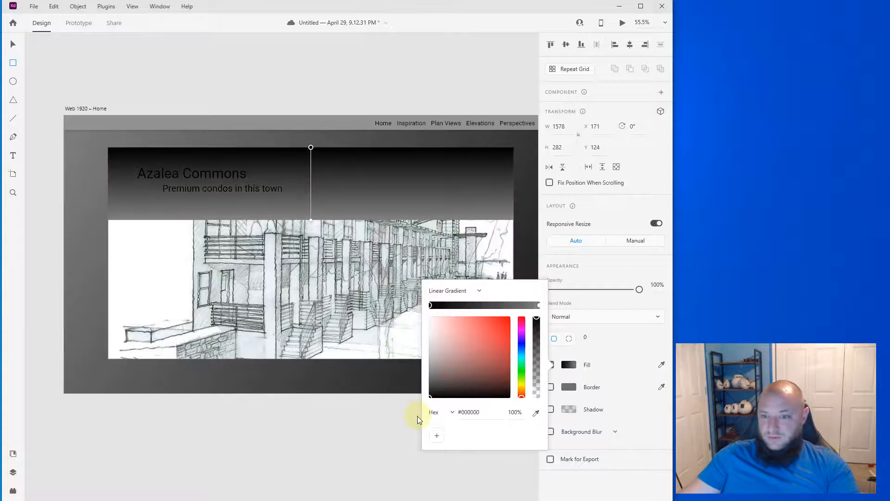
left_click(538, 306)
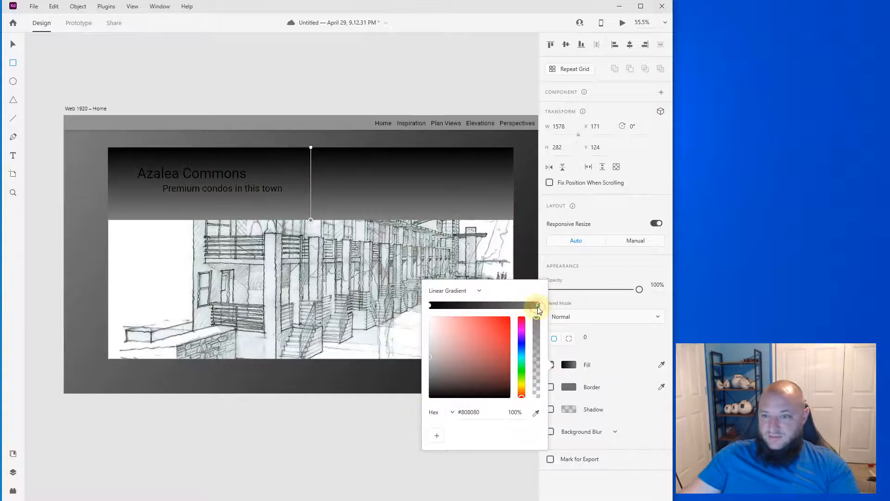
left_click_drag(447, 371, 423, 399)
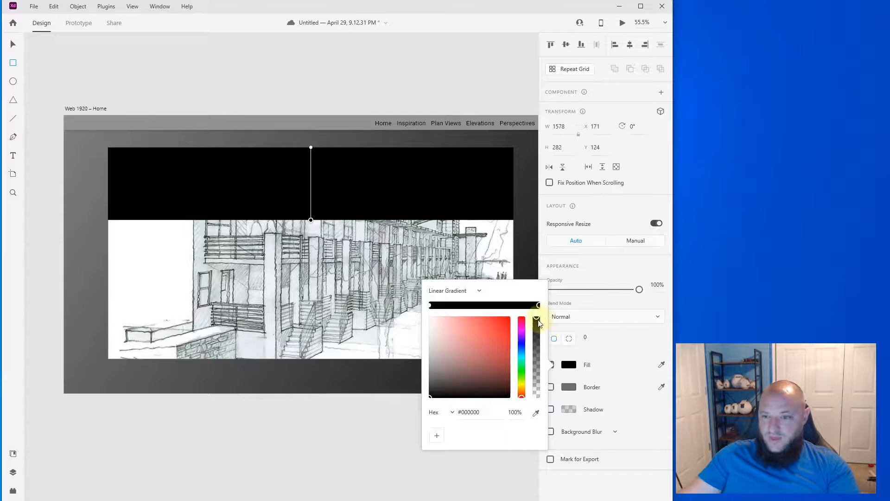
left_click_drag(538, 319, 537, 398)
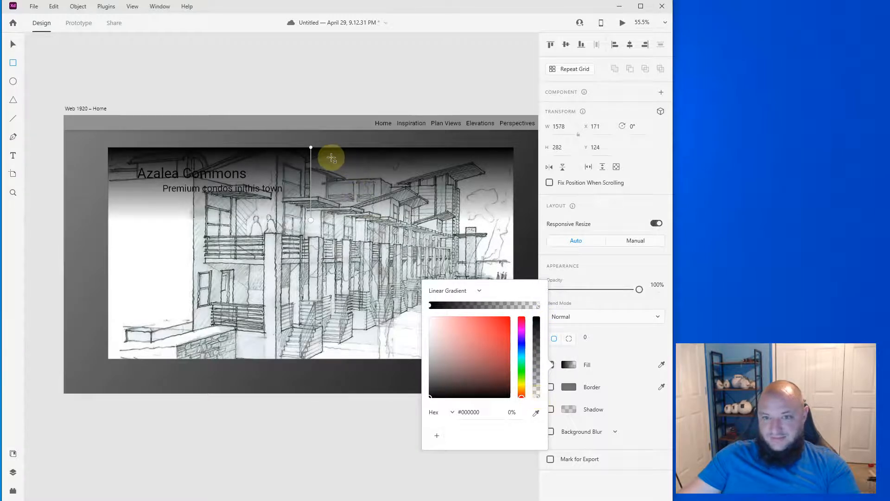
left_click(311, 173)
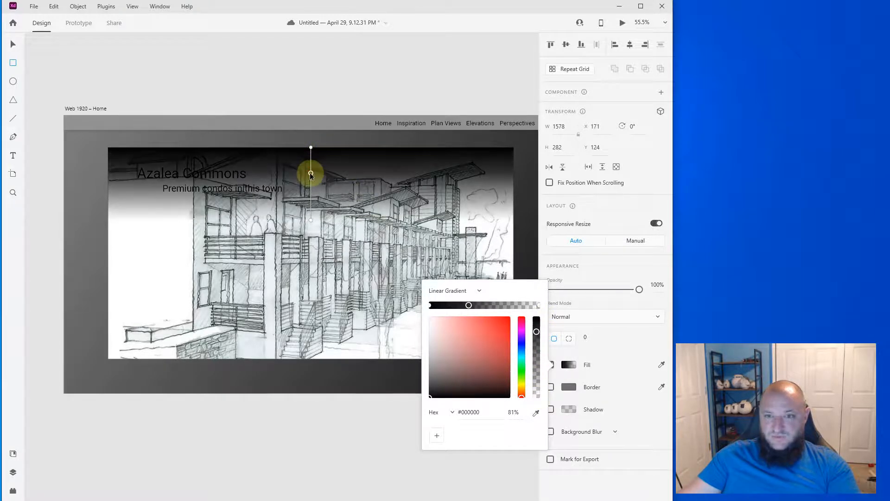
left_click_drag(311, 174, 315, 120)
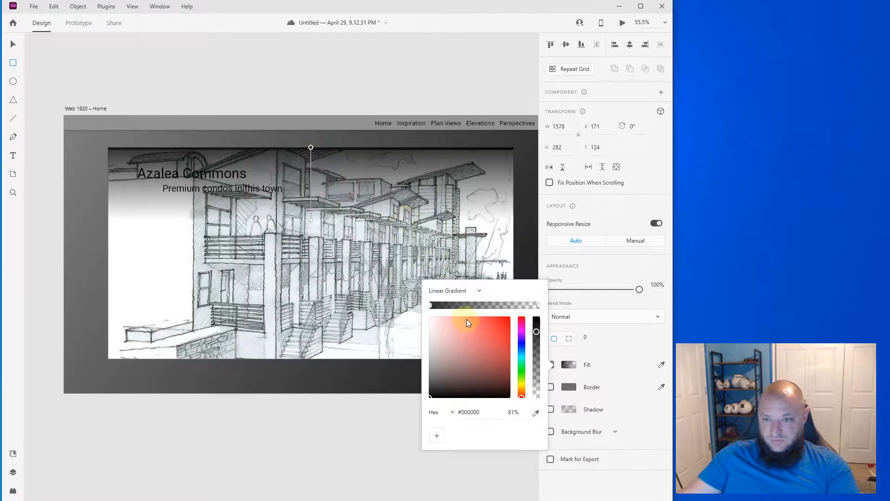
left_click_drag(430, 304, 453, 305)
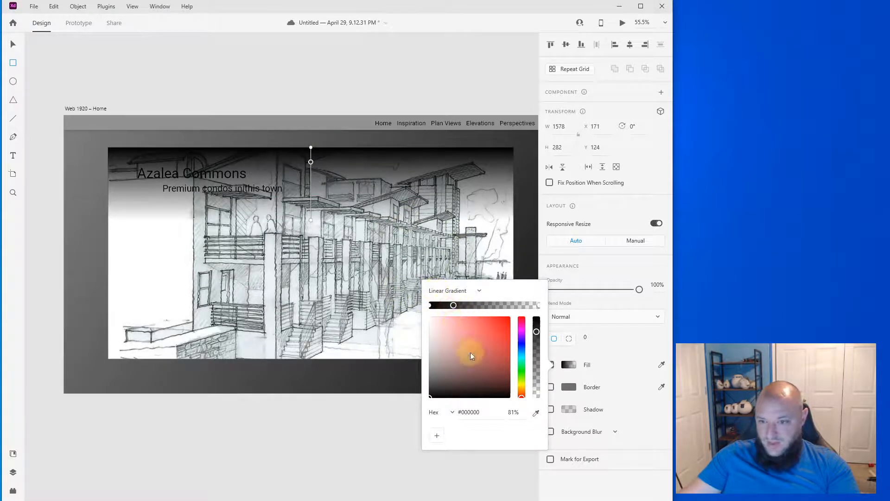
Move the gradient's opaque black start point slightly down from the header rectangle's top edge
scroll(310, 147, "up", 5)
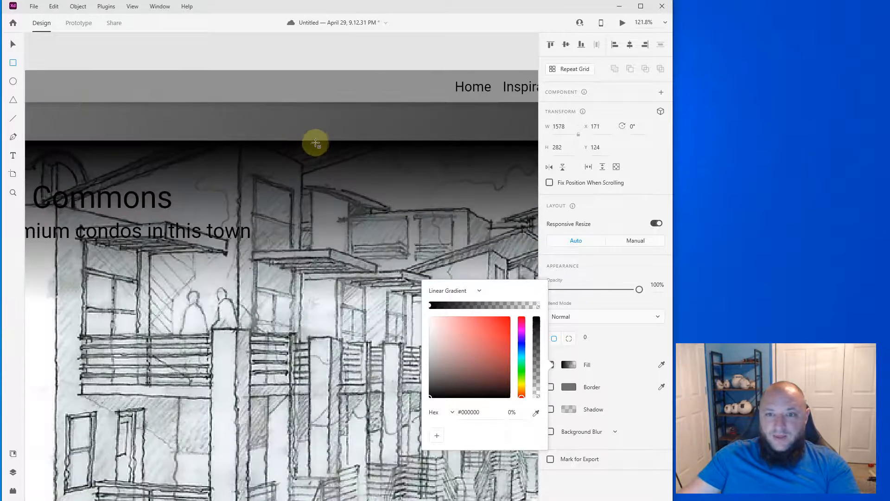
left_click_drag(313, 139, 314, 162)
scroll(336, 305, "down", 5)
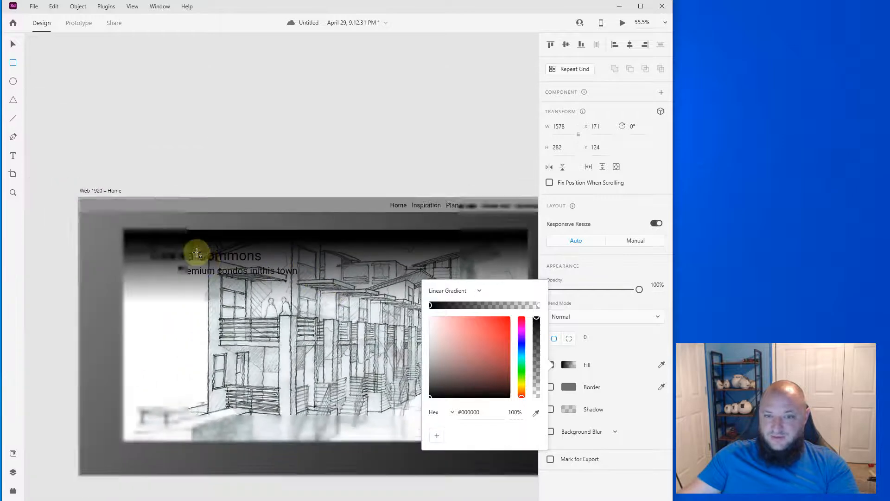
Move the Azalea Commons title and its subtitle together to X 238, Y 157 and fill both with white
left_click(199, 268)
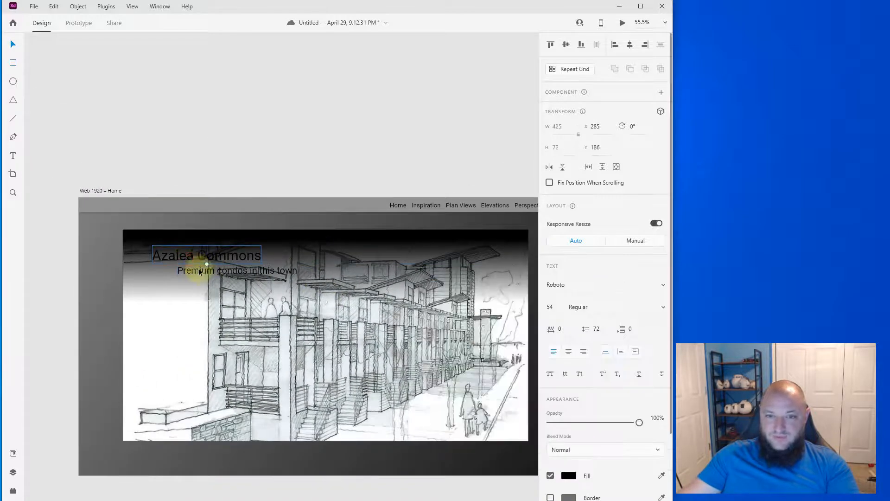
left_click_drag(199, 268, 184, 266)
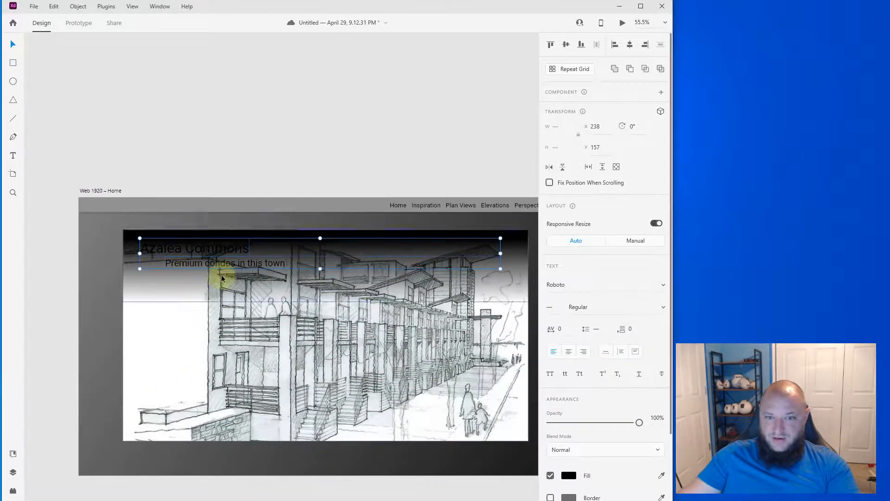
left_click(165, 374)
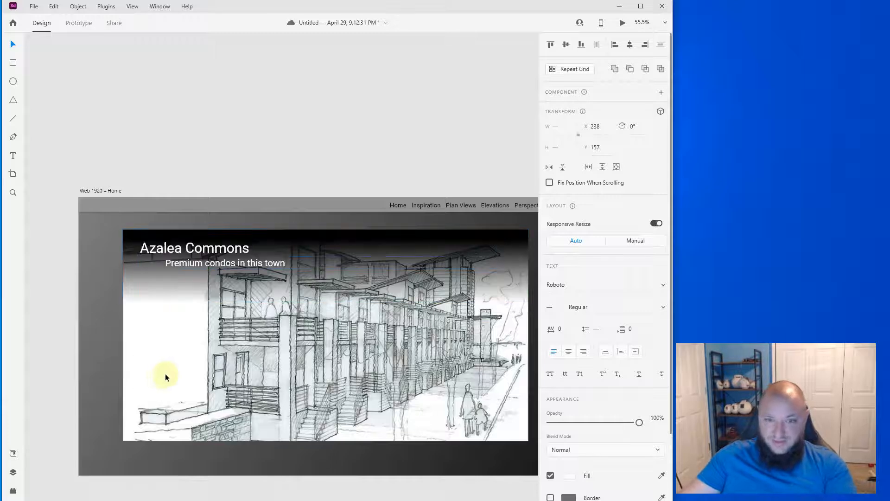
left_click(103, 144)
Move the gradient rectangle down to Y 133 so its top edge aligns with the picture's top edge on the Home artboard
left_click_drag(295, 363, 265, 322)
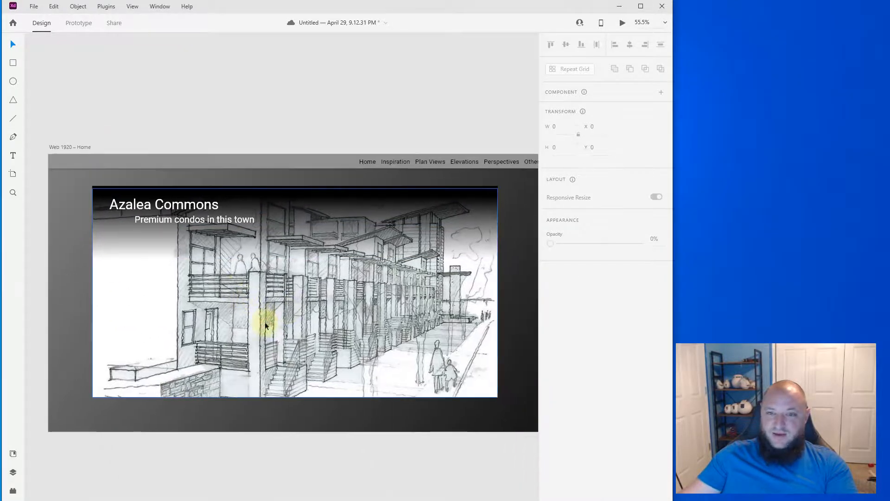
scroll(265, 323, "down", 2)
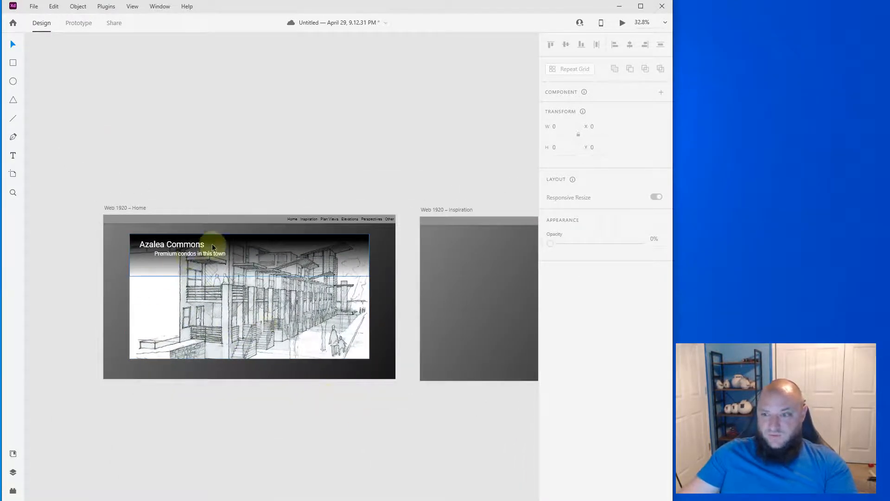
scroll(298, 307, "up", 4)
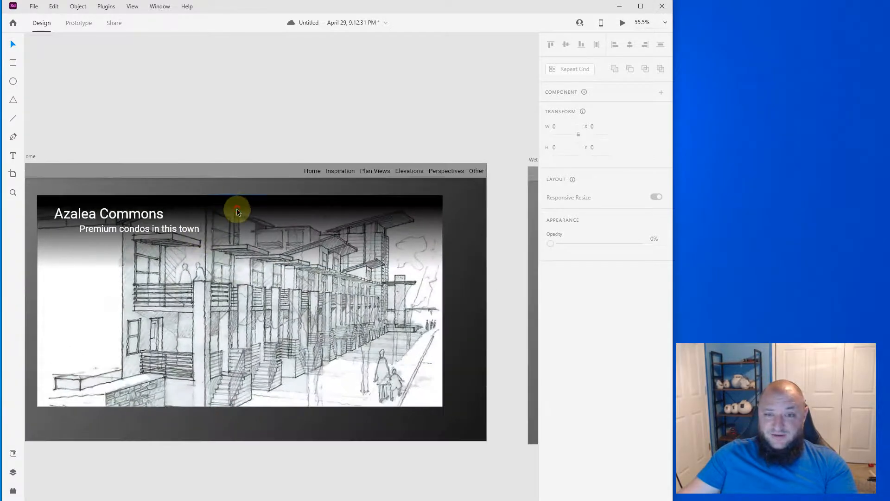
left_click(189, 206)
scroll(189, 207, "up", 3)
scroll(108, 211, "up", 2)
left_click_drag(175, 189, 482, 197)
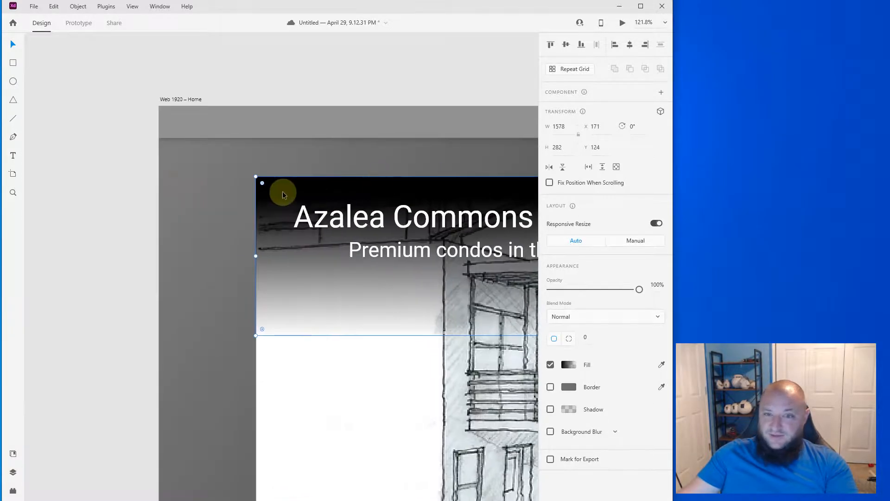
left_click_drag(275, 191, 273, 196)
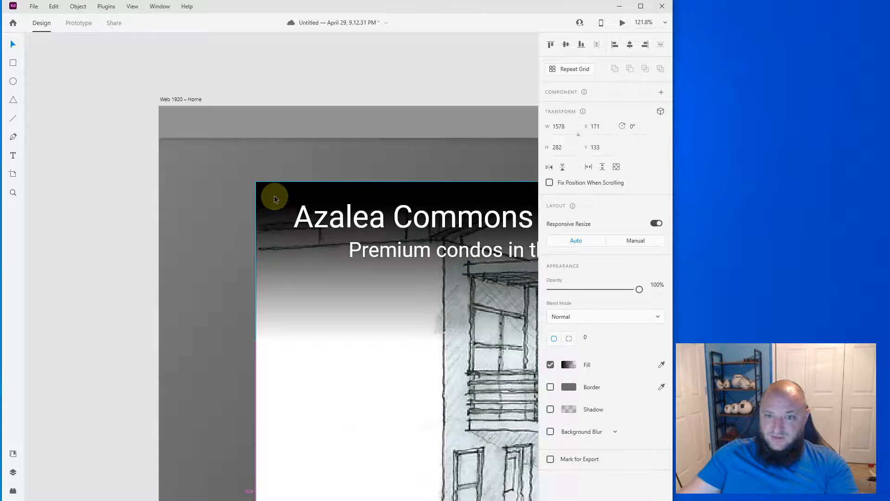
scroll(254, 186, "up", 1)
scroll(255, 186, "up", 5)
scroll(266, 202, "down", 6)
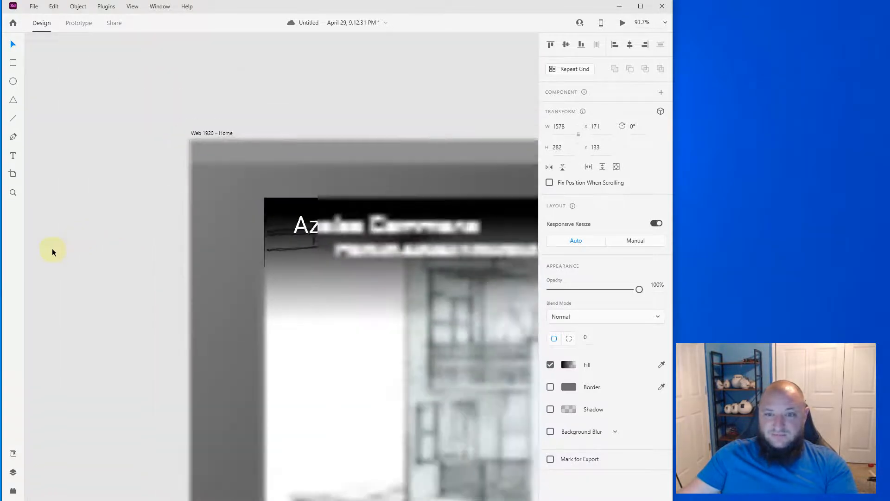
left_click(53, 250)
Lock the background component instance on the Inspiration artboard
scroll(372, 360, "down", 3)
left_click_drag(500, 411, 329, 348)
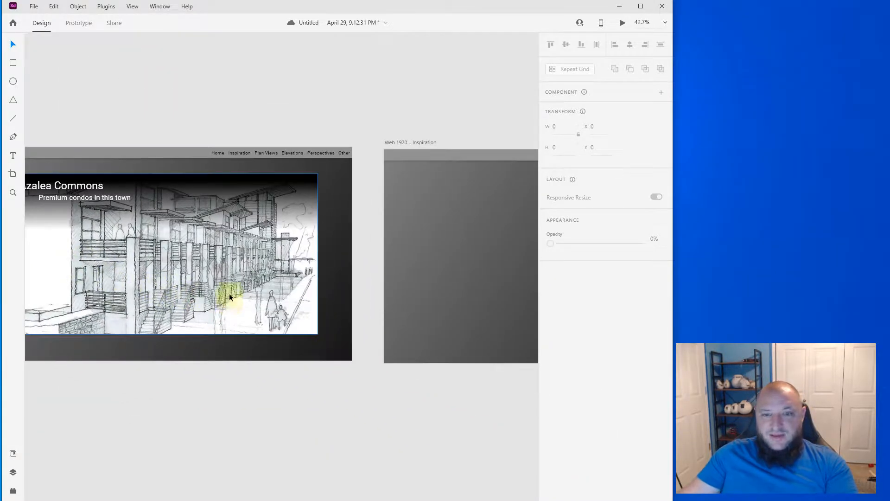
left_click_drag(378, 334, 263, 341)
left_click_drag(347, 270, 258, 270)
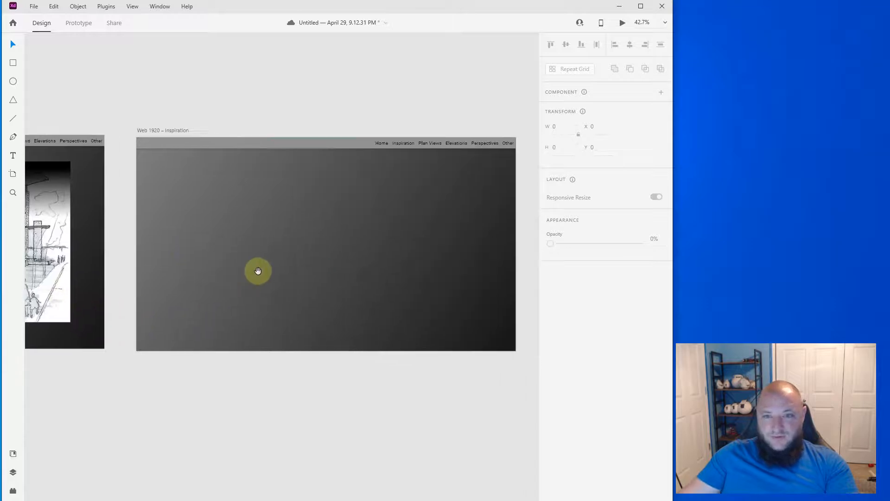
left_click(307, 296)
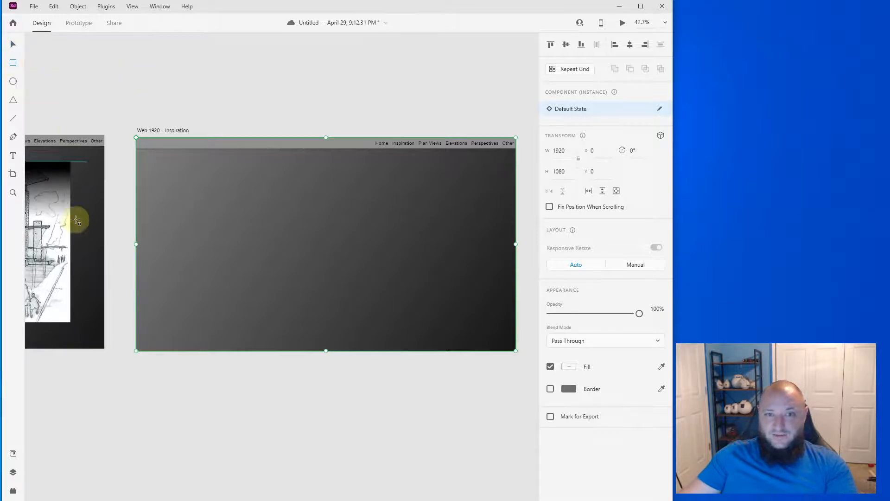
left_click(65, 208)
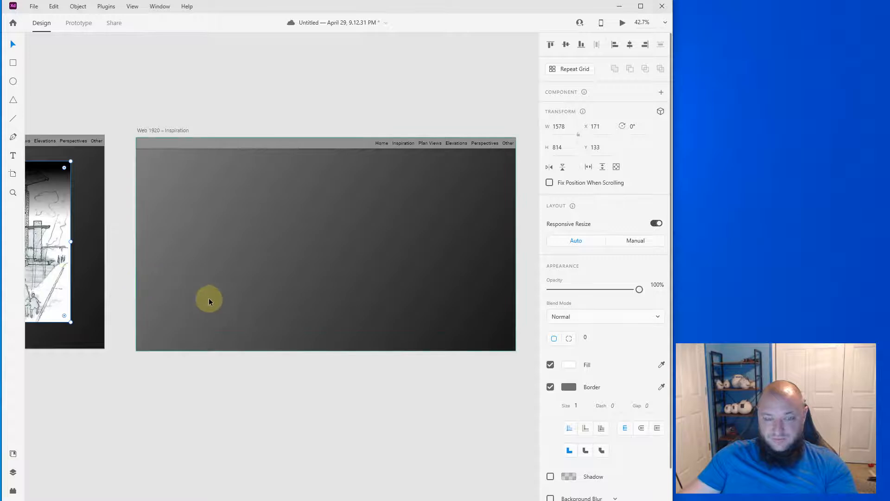
left_click(269, 278)
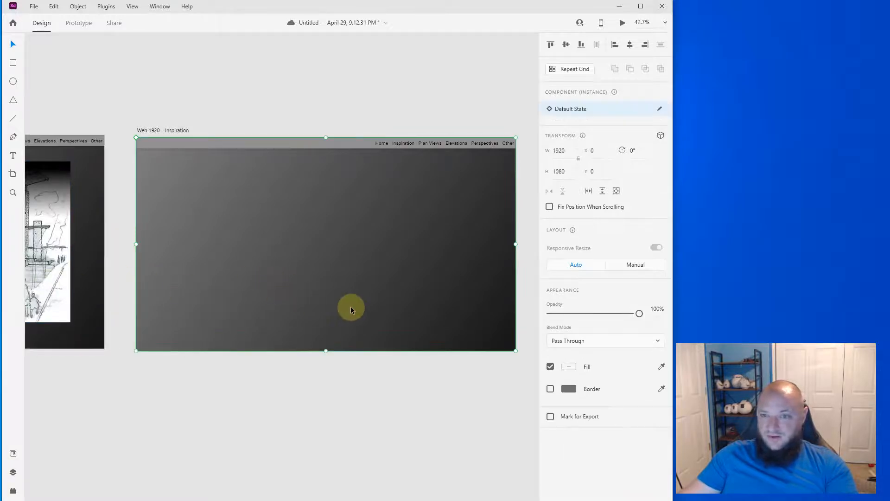
key("ctrl+l")
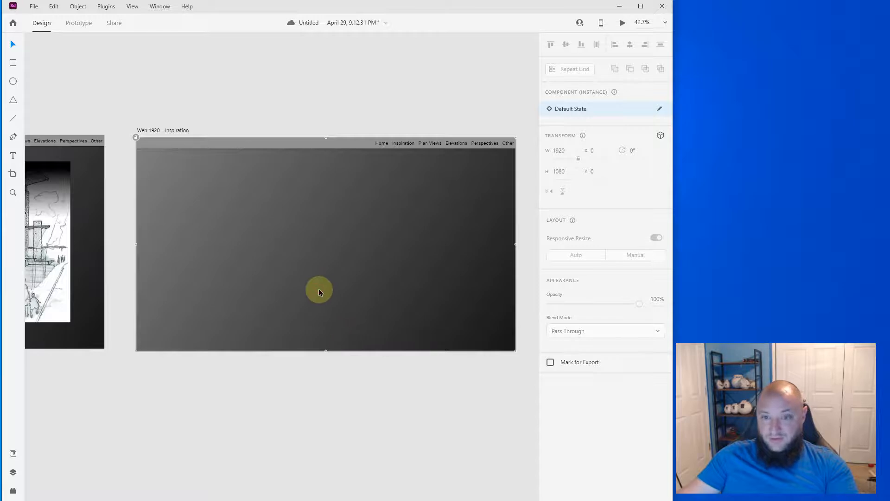
key("ctrl+v")
right_click(303, 278)
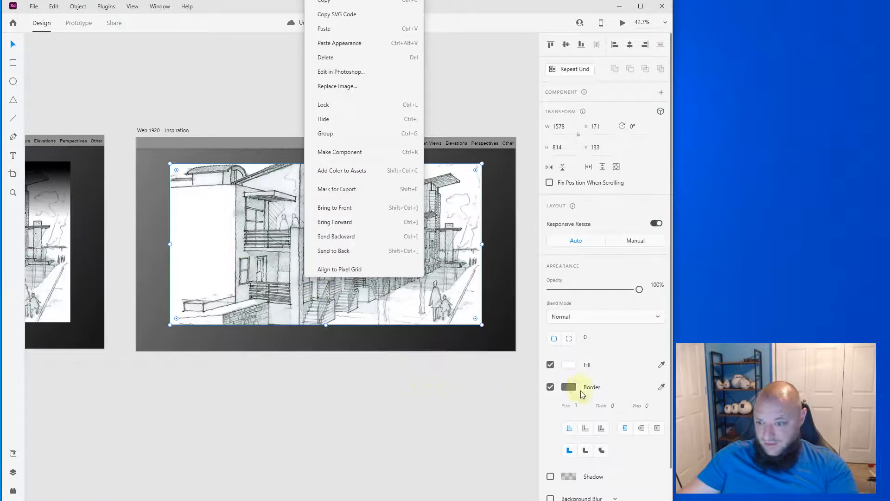
left_click(359, 408)
scroll(594, 394, "down", 2)
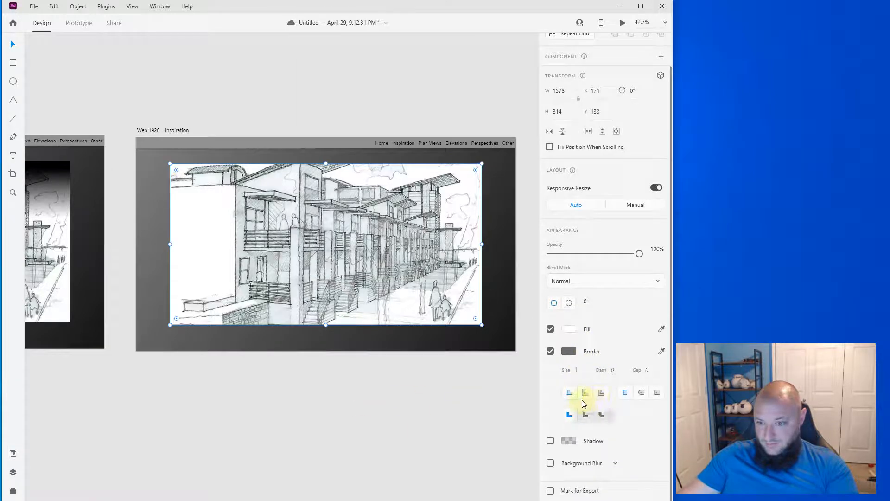
double_click(403, 277)
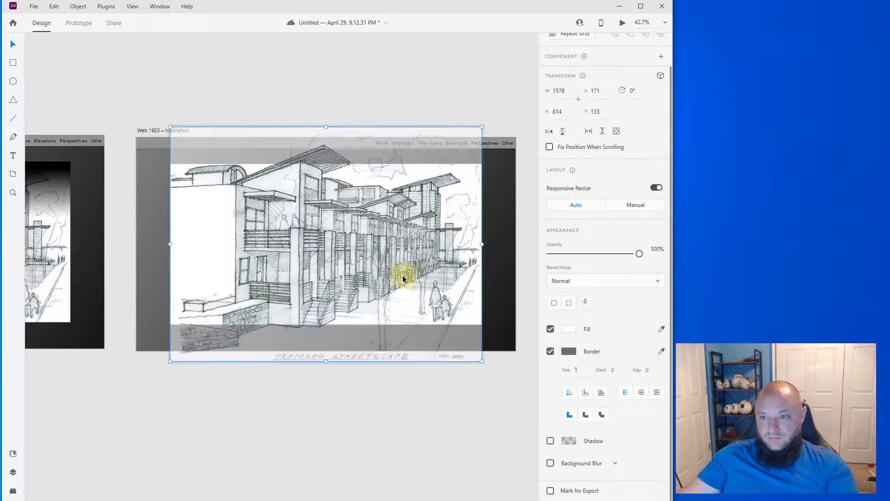
left_click_drag(373, 261, 374, 432)
key("Delete")
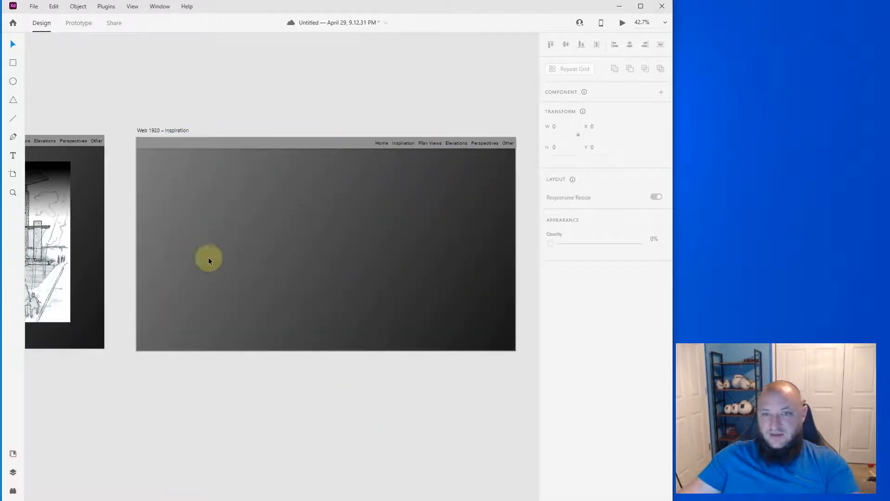
Draw a white rectangle about 1458 by 878 px, centred on the Inspiration artboard
left_click(13, 63)
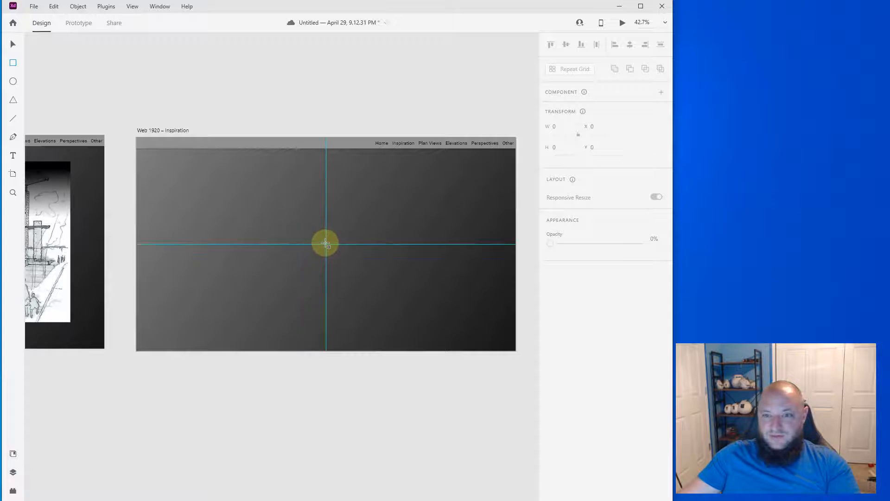
mouse_move(326, 244)
left_mouse_down()
mouse_move(479, 155)
mouse_move(463, 156)
mouse_move(471, 158)
left_mouse_up()
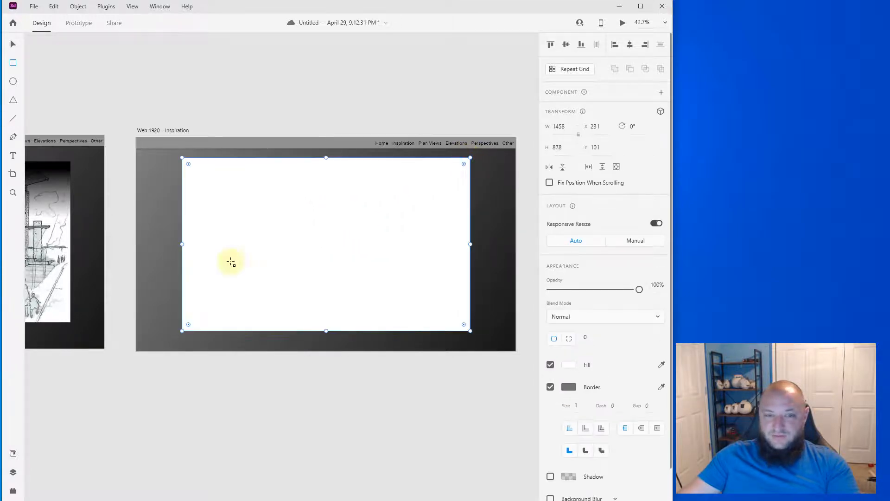
scroll(230, 262, "left", 5)
key("Escape")
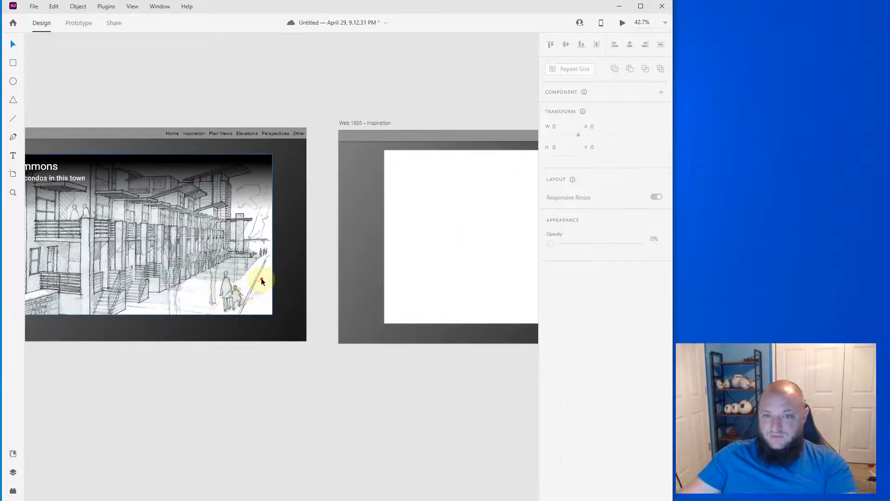
Set the Inspiration artboard's white rectangle to a width of 1578, matching the picture on the Home artboard
left_click(267, 277)
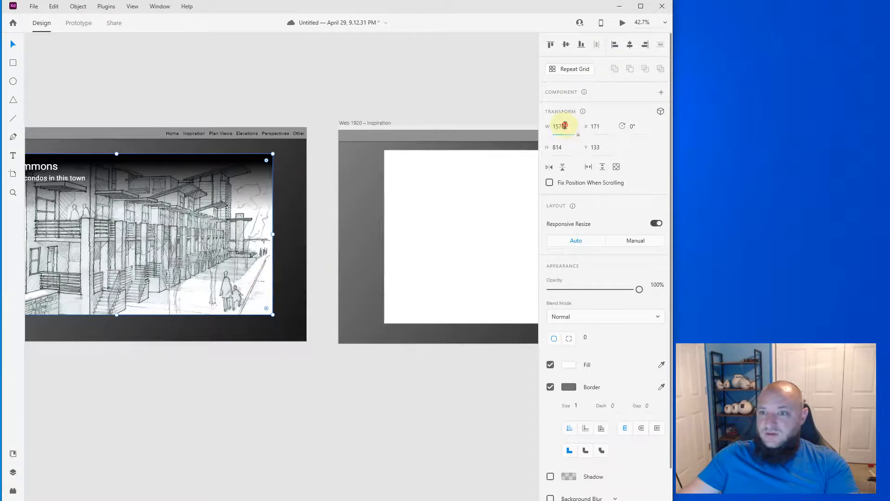
left_click(486, 254)
left_click(559, 126)
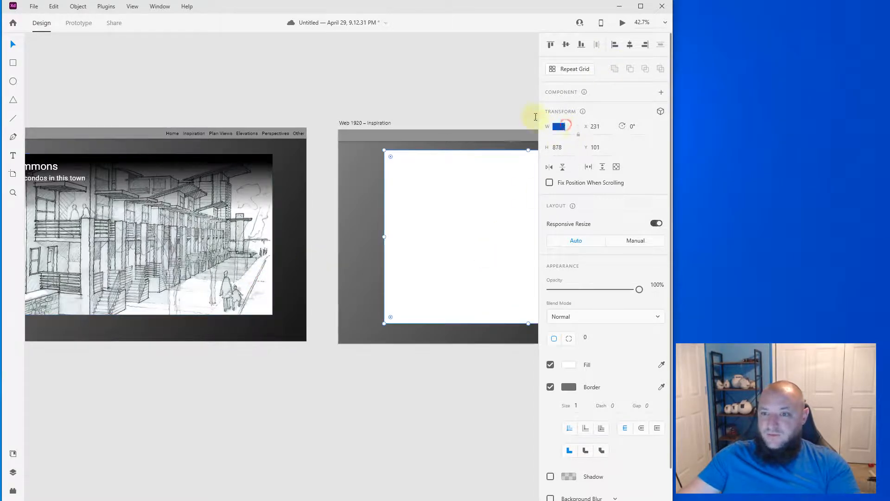
left_click(569, 128)
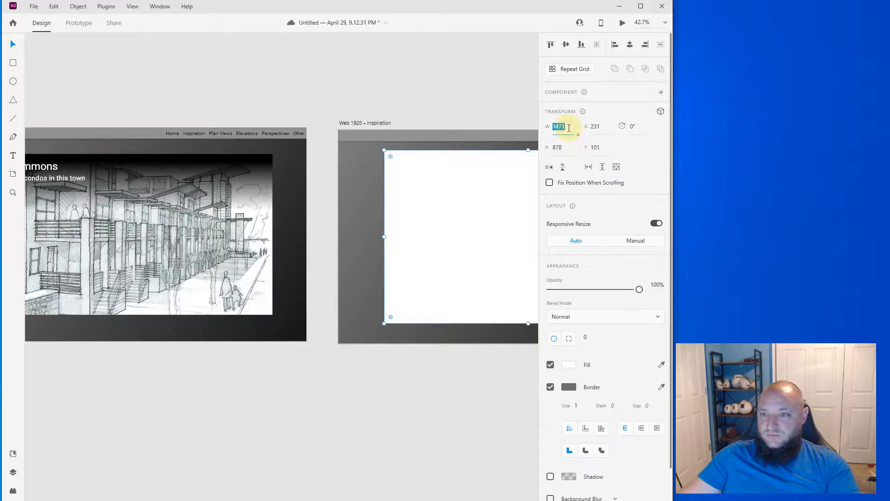
type("1578")
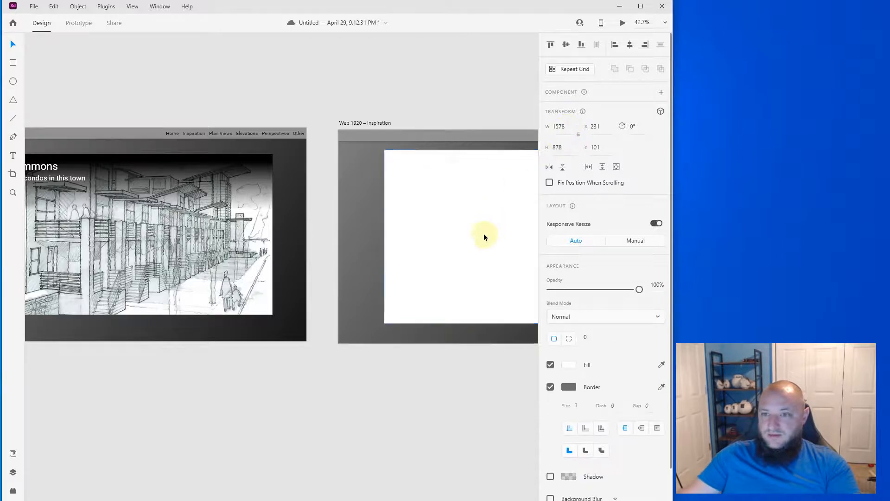
Centre the white rectangle horizontally on the Inspiration artboard
key("Return")
scroll(290, 252, "right", 5)
mouse_move(259, 278)
left_mouse_down()
mouse_move(252, 279)
mouse_move(257, 263)
mouse_move(258, 275)
left_mouse_up()
left_click_drag(168, 296, 443, 302)
left_click(262, 294)
left_click_drag(139, 272, 196, 277)
left_click(160, 179, "shift")
left_click(169, 172, "shift")
scroll(112, 164, "up", 5)
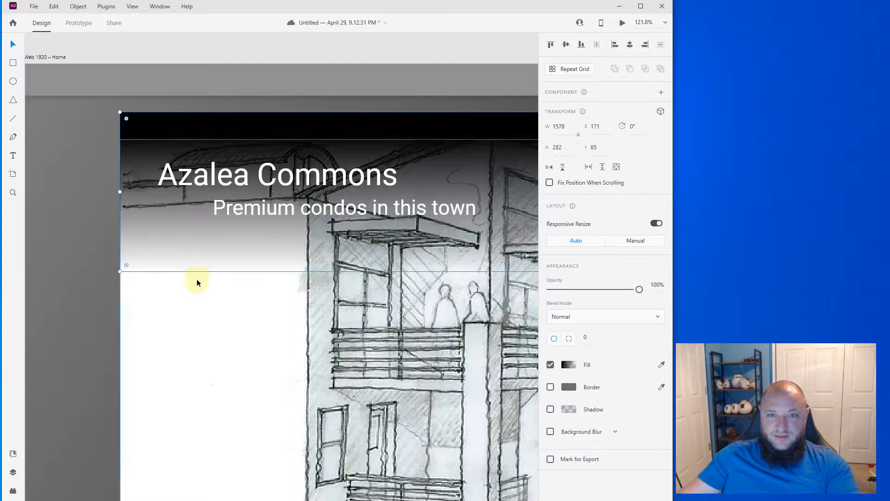
key("ctrl+z")
Lock the background component on the Home artboard
scroll(162, 293, "down", 5)
left_click(120, 313)
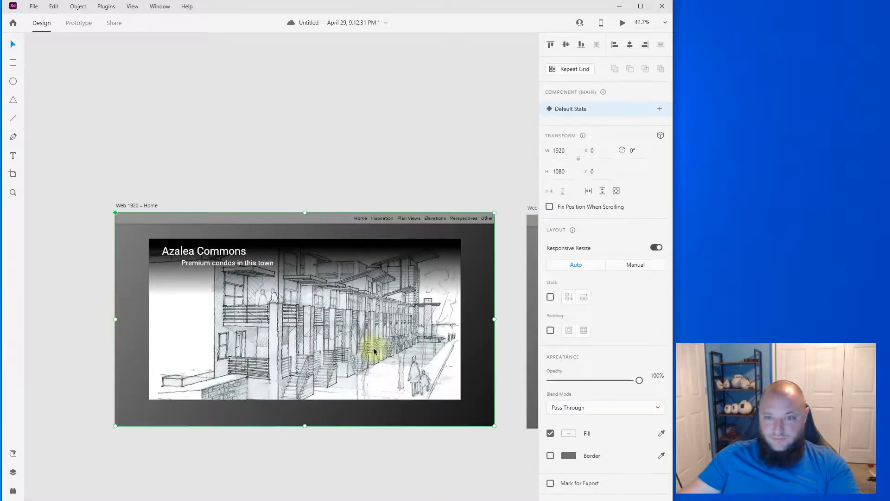
key("ctrl+l")
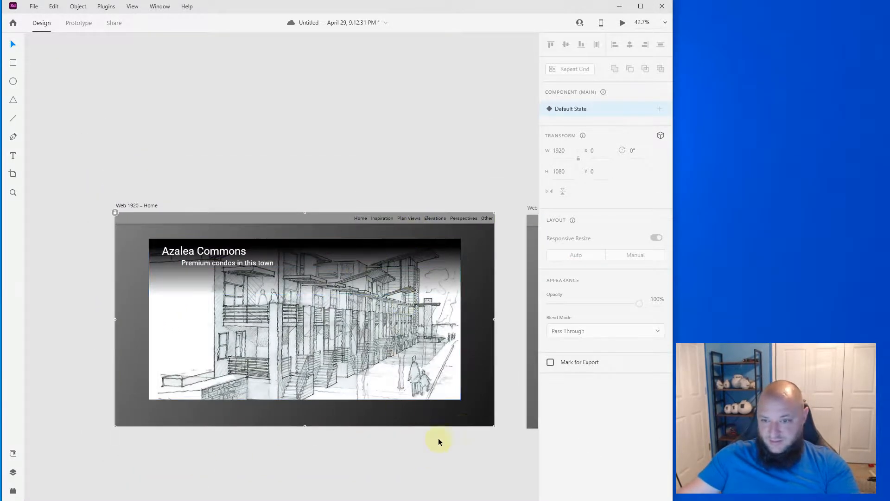
Move the Home artboard's picture, gradient and titles up together to Y 76, followed by a 30 px nudge down
left_click_drag(459, 433, 140, 234)
scroll(157, 241, "up", 1)
scroll(167, 254, "up", 3)
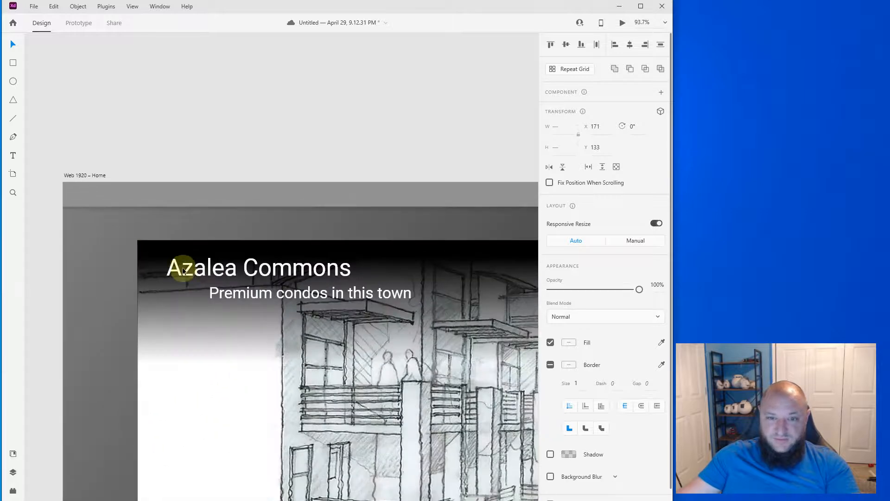
left_click_drag(175, 264, 155, 244)
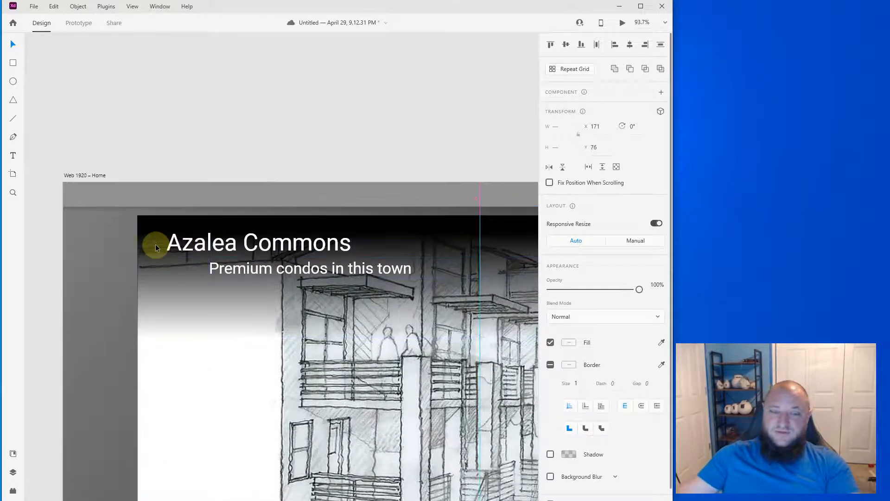
scroll(303, 364, "down", 5)
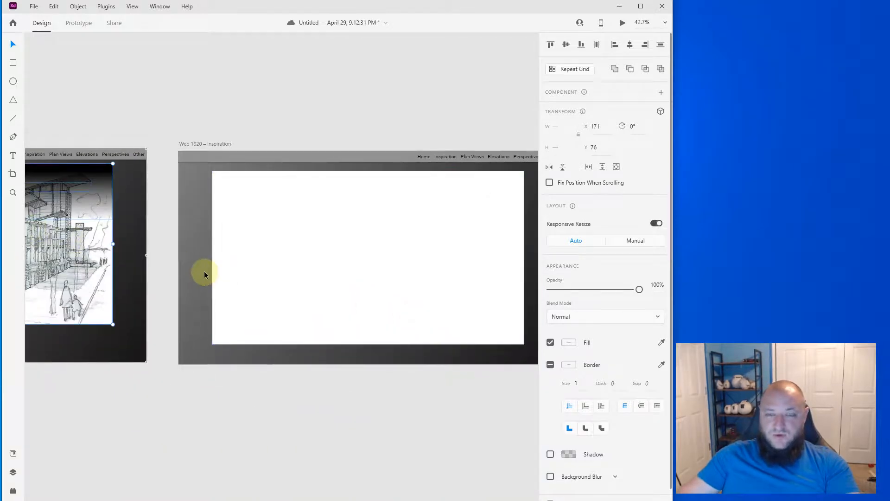
key("shift+Down")
key("shift+Down")
key("shift+Down")
Move the Inspiration artboard's white rectangle up so its top edge meets the navigation bar's lower edge at Y 56
left_click_drag(176, 231, 24, 213)
mouse_move(287, 246)
left_mouse_down()
mouse_move(290, 231)
mouse_move(284, 240)
left_mouse_up()
scroll(143, 179, "up", 10)
left_click_drag(262, 207, 266, 202)
key("Up")
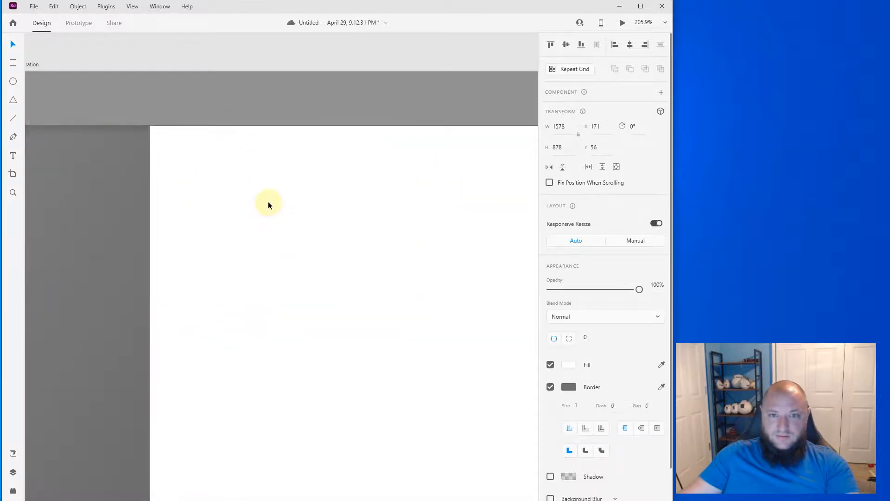
Nudge the Inspiration artboard's white rectangle down 50 px to Y 106
scroll(146, 190, "down", 8)
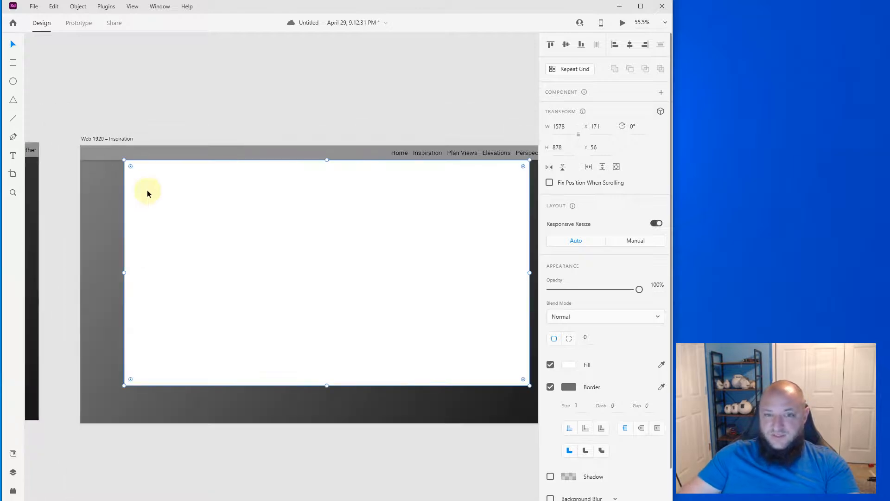
key("shift+Down")
key("shift+Down")
key("shift+Down")
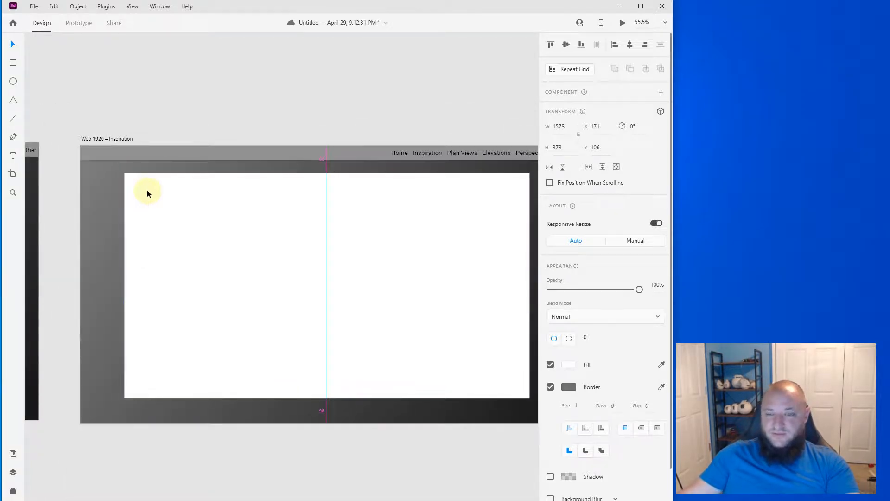
left_click(246, 441)
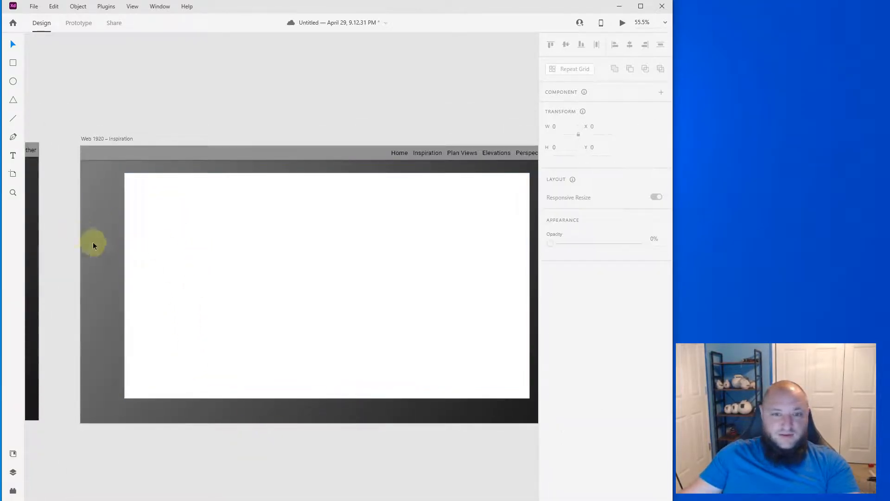
Copy the Azalea Commons title from Home onto the Inspiration artboard's white rectangle and recolour it by sampling the dark background
left_click_drag(93, 242, 468, 237)
scroll(107, 192, "down", 2)
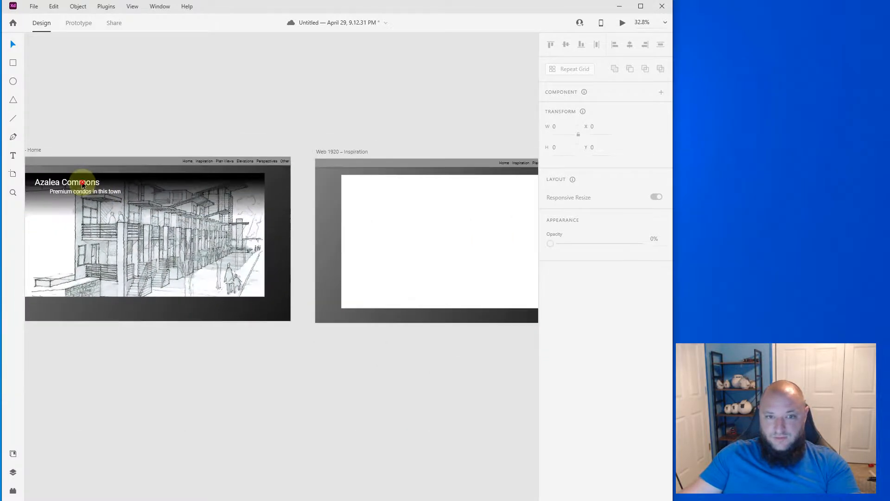
left_click(83, 181)
left_click_drag(129, 185, 419, 182)
key("i")
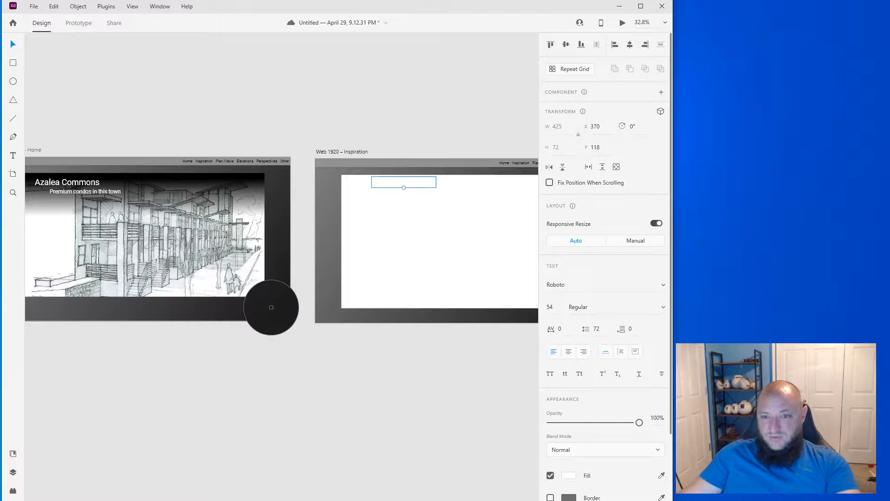
left_click(277, 306)
Move the copied title to X 198 in the white rectangle's upper-left corner and change its text to "Design Inspiration"
scroll(412, 190, "up", 2)
scroll(412, 191, "up", 3)
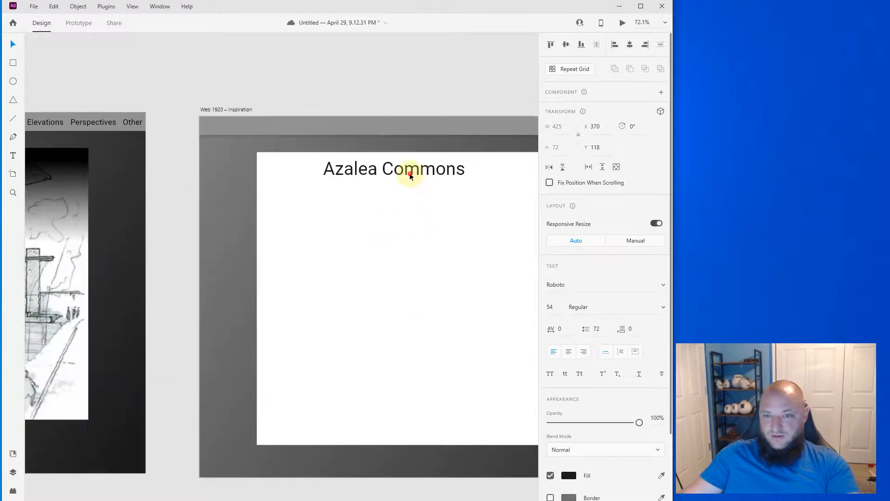
left_click_drag(409, 172, 350, 174)
double_click(354, 175)
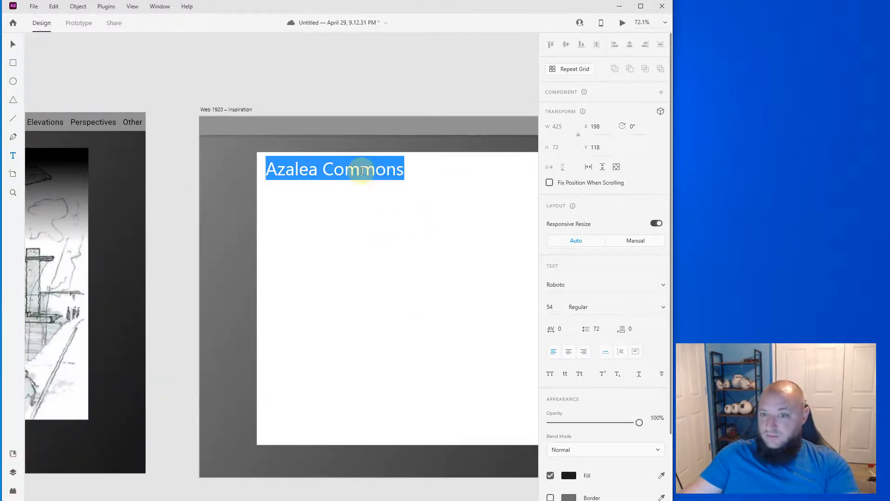
type("Design I")
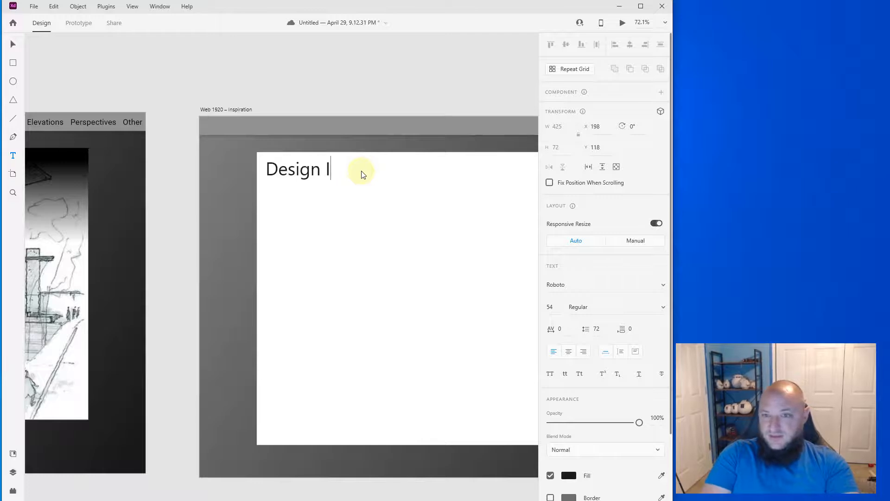
type("nspiration")
scroll(382, 182, "down", 1)
scroll(382, 183, "right", 5)
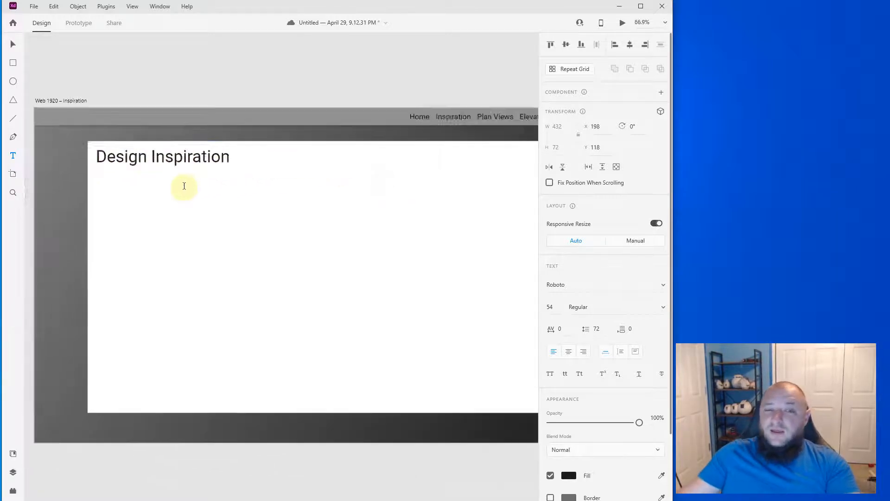
scroll(185, 186, "down", 2)
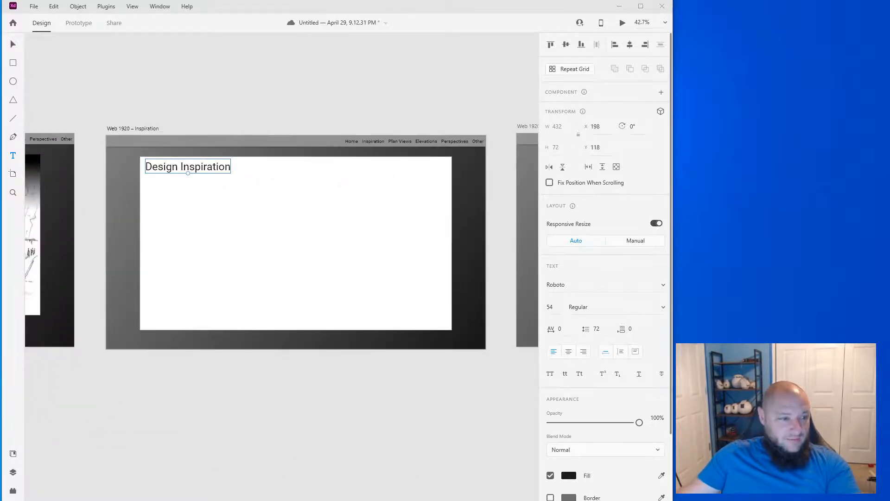
left_click_drag(2, 288, 214, 237)
key("ctrl+z")
left_click(209, 419)
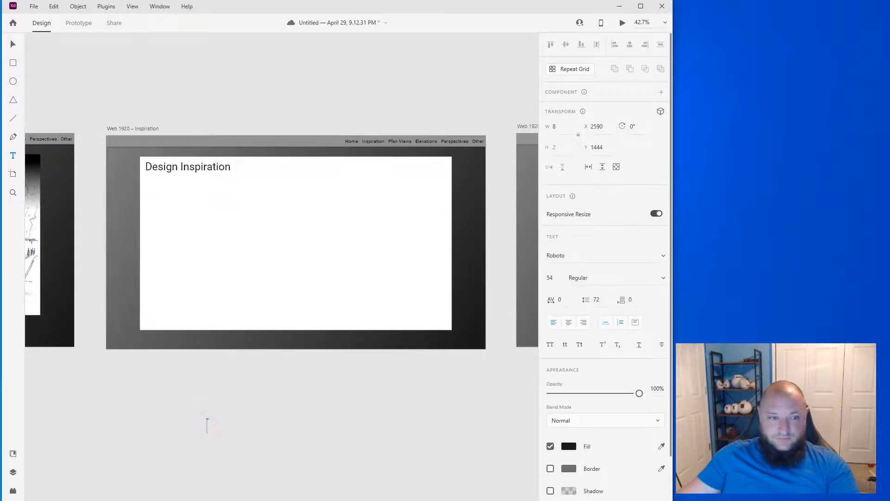
key("Escape")
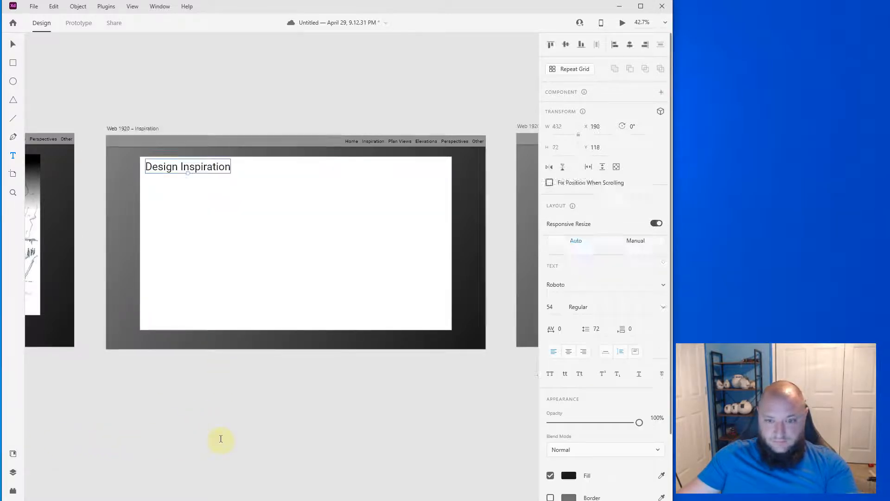
Place the coloured garden patio sketch at 800 by 533.5 px below the Design Inspiration title, at X 256, Y 372, and save the document
mouse_move(1, 185)
left_mouse_down()
mouse_move(362, 346)
mouse_move(336, 393)
left_mouse_up()
left_click_drag(435, 461, 255, 277)
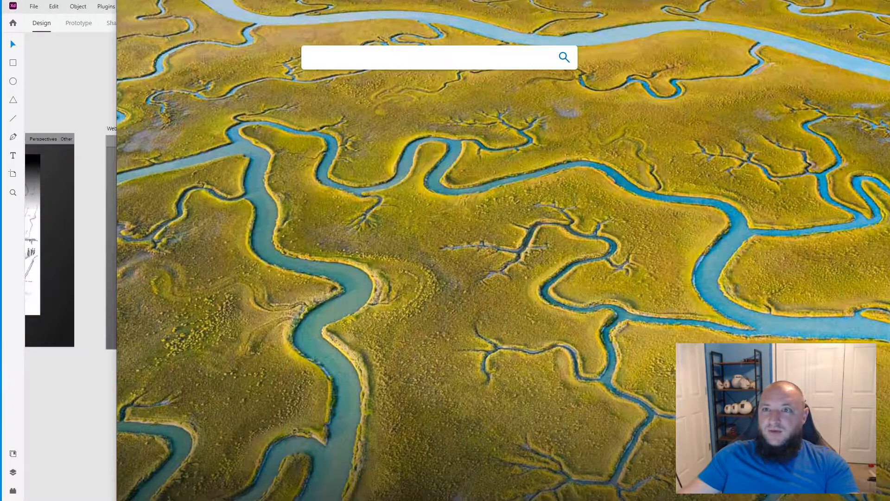
left_click_drag(325, 1, 889, 9)
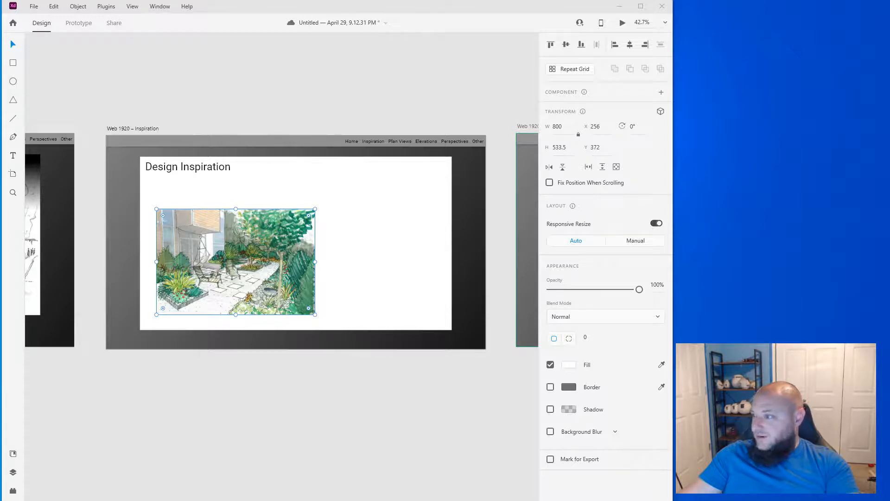
key("ctrl+s")
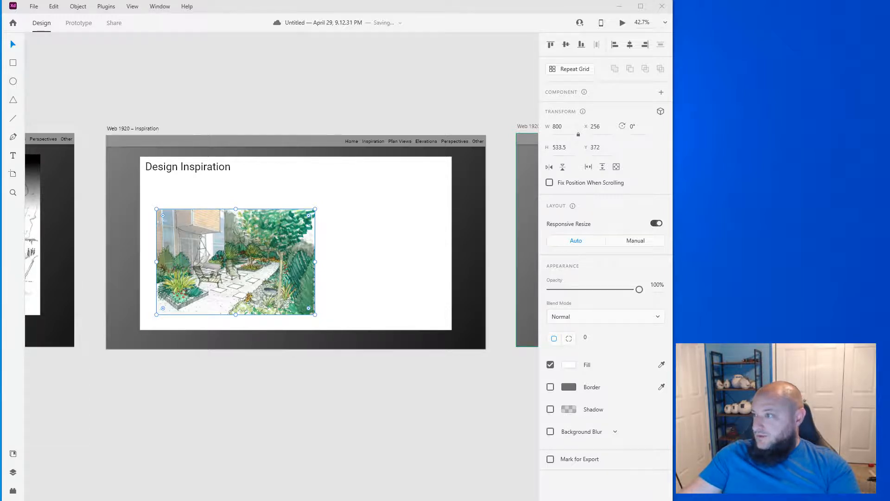
Add an area text box about 561 by 704 px beside the garden sketch at X 1114, Y 229, filled with Lorem ipsum placeholder text
key("t")
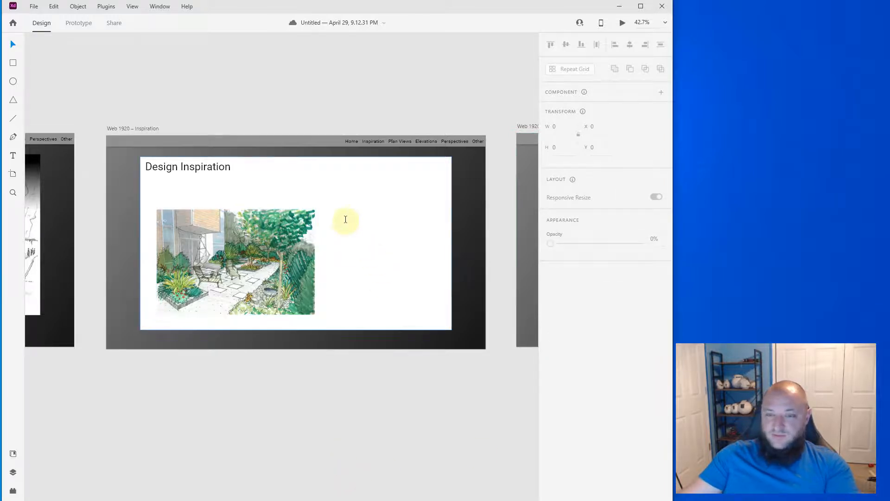
left_click_drag(326, 180, 438, 319)
type("Lorem ipsum dolor sit amet, consectetur adipiscing elit, sed do eiusmod tempor incididunt ut labore et dolore magna aliqua. Ut enim ad minim veniam, quis nostrud exercitation ullamco laboris nisi ut aliquip ex ea commodo consequat. Duis aute irure dolor in reprehenderit in voluptate velit esse cillum dolore eu fugiat nulla pariatur. Excepteur sint occaecat cupidatat non proident, sunt in culpa qui officia deserunt mollit anim id est laborum.")
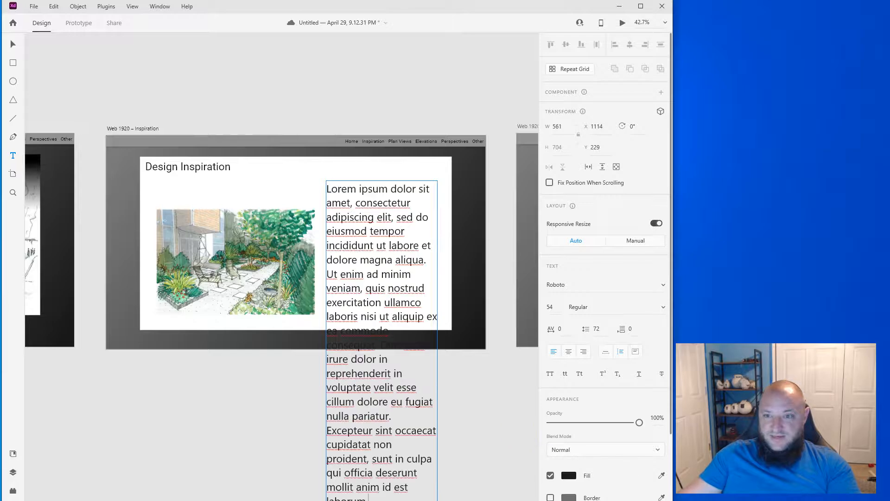
Set the Lorem ipsum paragraph's font size to 24
key("ctrl+a")
left_click(550, 307)
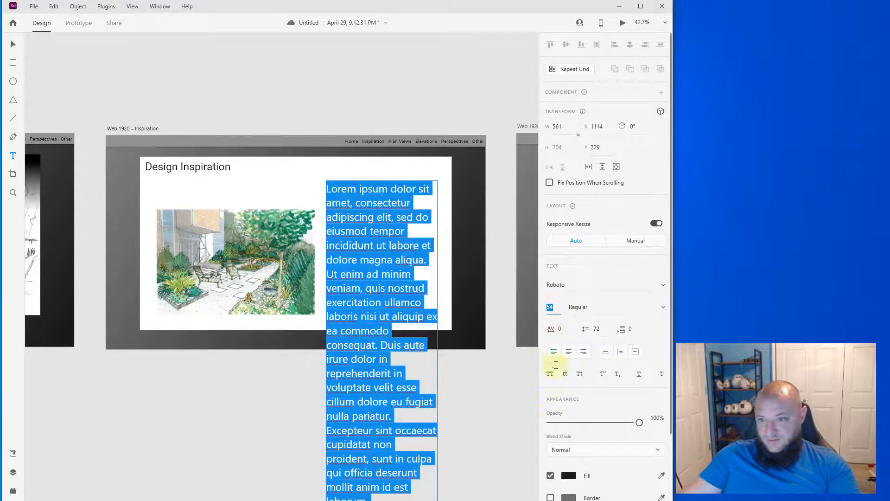
left_click_drag(557, 310, 556, 392)
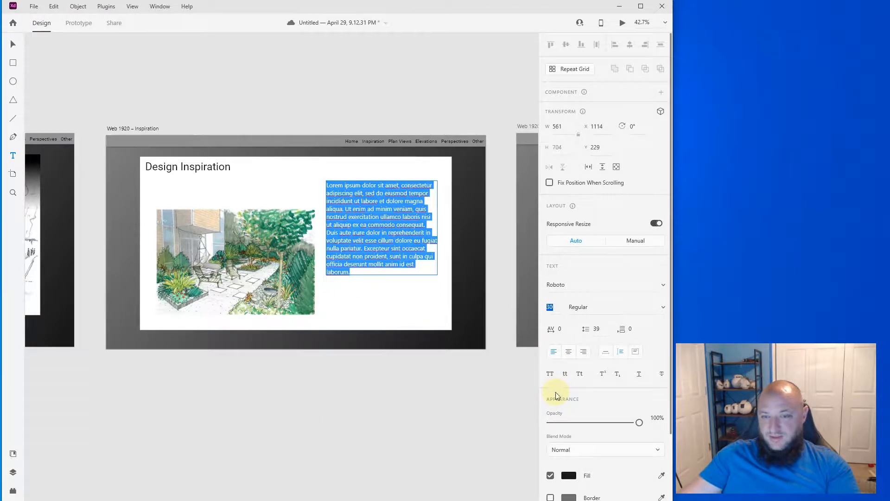
left_click(556, 306)
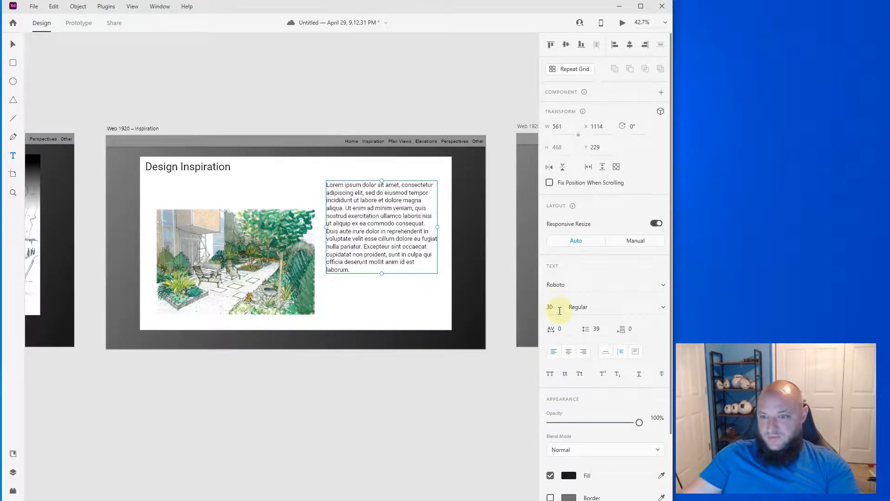
type("24")
key("Return")
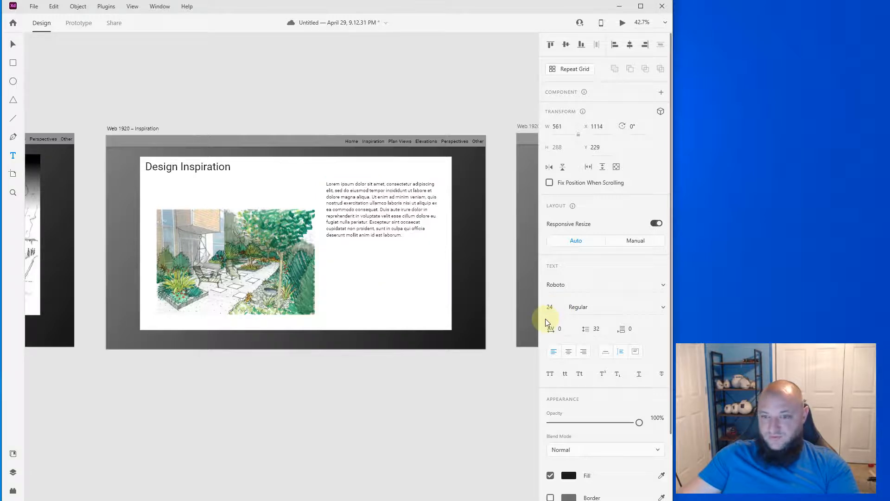
left_click(336, 431)
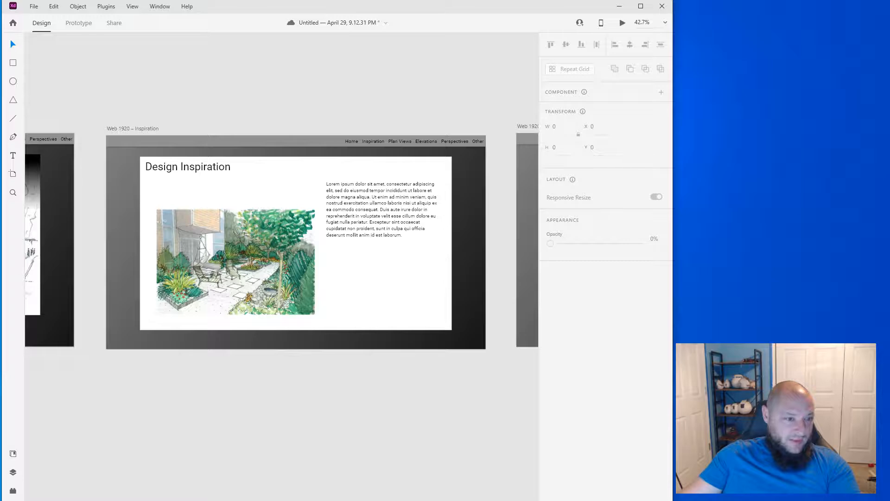
Import the 368 by 277 px pencil sketch of the building and place it below the Lorem ipsum paragraph at X 1211, Y 629
left_click_drag(356, 425, 345, 406)
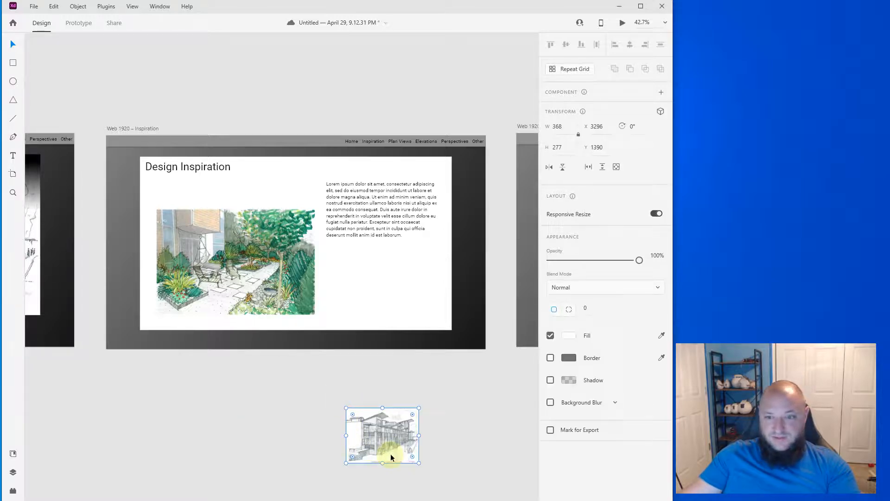
mouse_move(377, 440)
left_mouse_down()
mouse_move(372, 289)
mouse_move(347, 286)
mouse_move(392, 295)
mouse_move(385, 303)
mouse_move(425, 302)
left_mouse_up()
scroll(362, 299, "up", 1)
scroll(363, 300, "up", 2)
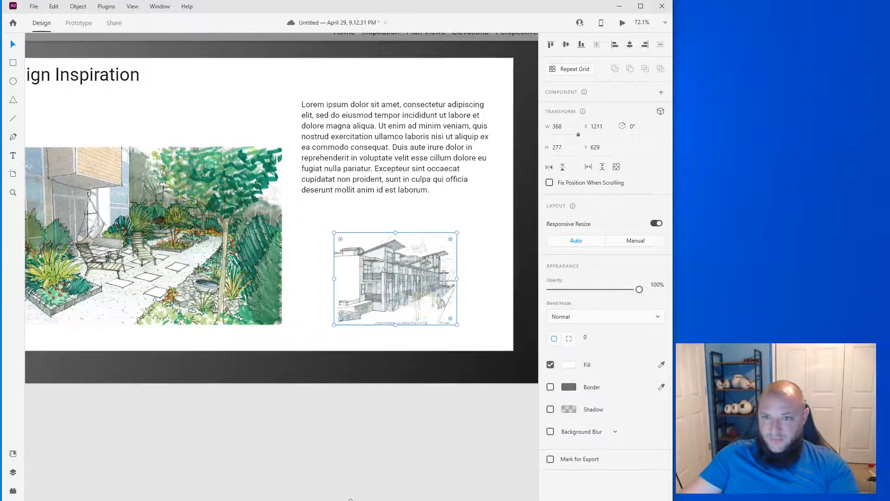
left_click(369, 468)
scroll(270, 421, "down", 2)
scroll(235, 421, "down", 3)
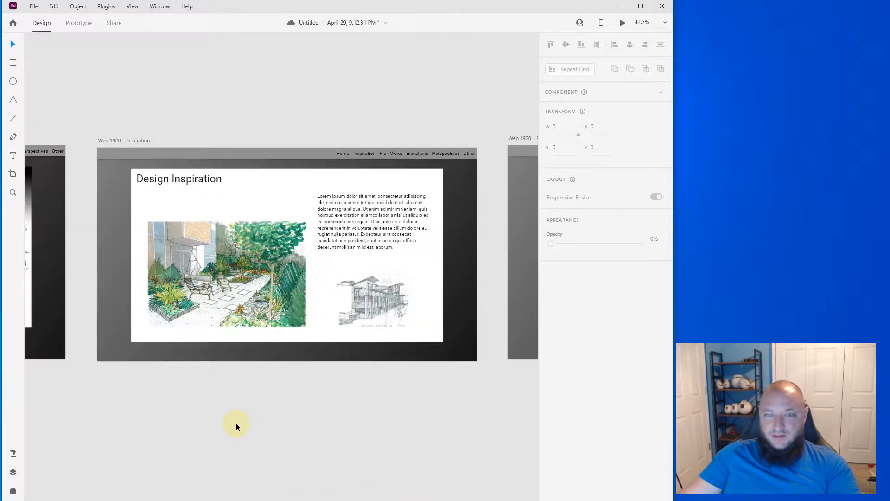
Remove the border from the Inspiration artboard's white rectangle and change its fill to solid grey #A5A5A5
left_click(238, 333)
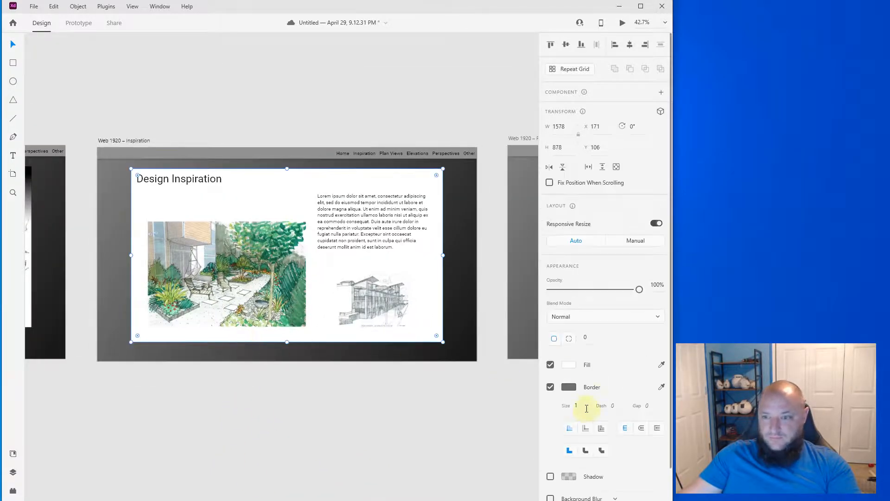
left_click(550, 387)
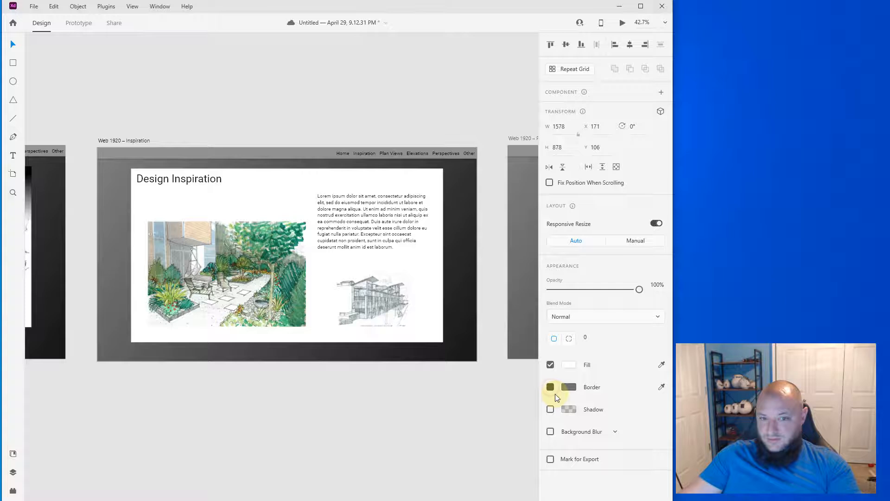
left_click(569, 363)
mouse_move(469, 355)
left_mouse_down()
mouse_move(419, 341)
mouse_move(411, 369)
mouse_move(411, 337)
left_mouse_up()
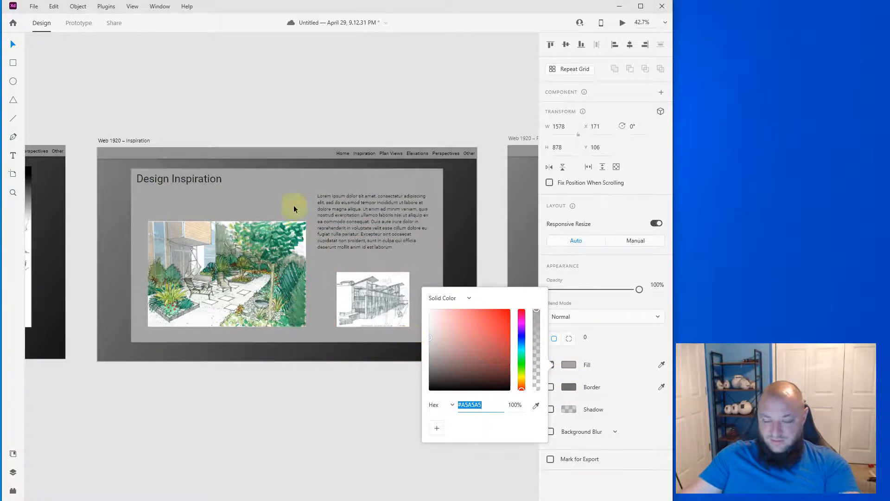
Examine the finished Inspiration artboard next to the Home artboard to compare their layouts
left_click(400, 175)
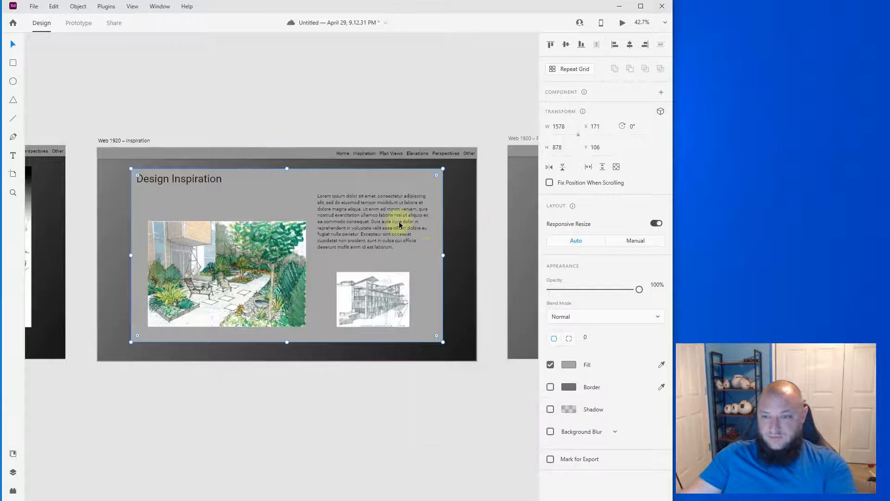
left_click(291, 155)
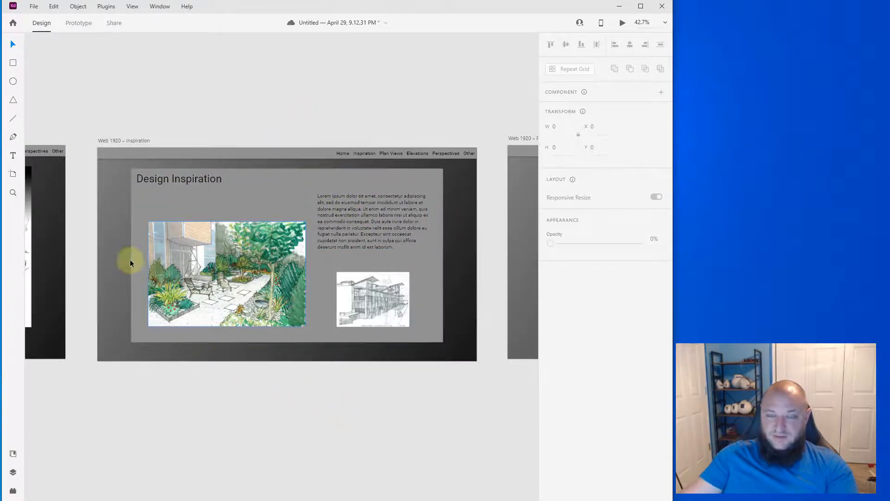
left_click_drag(129, 258, 380, 283)
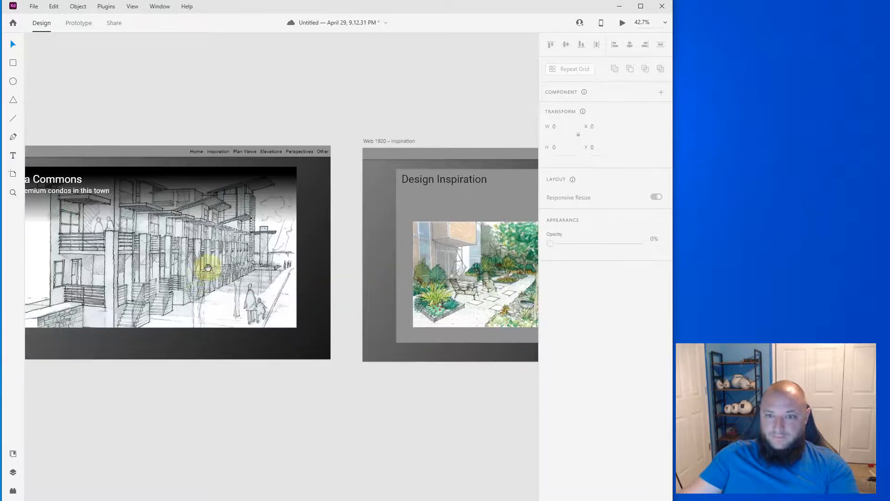
left_click_drag(427, 325, 272, 293)
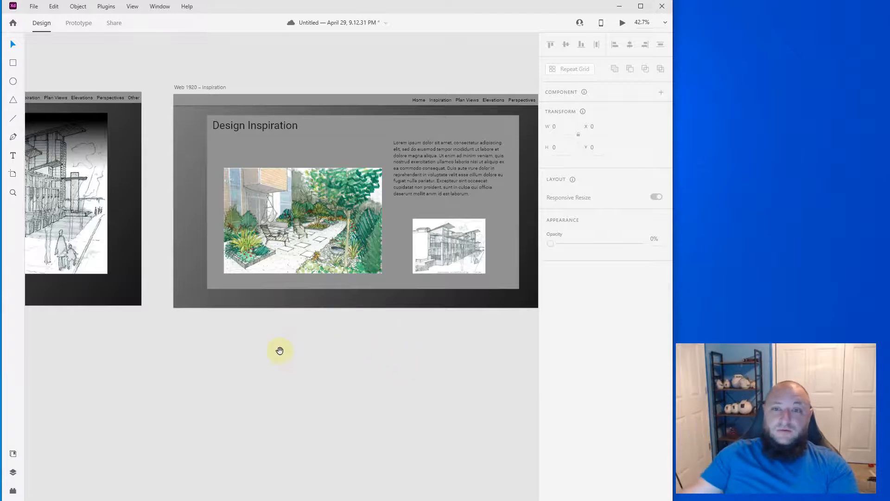
left_click_drag(280, 349, 473, 408)
left_click_drag(225, 411, 411, 415)
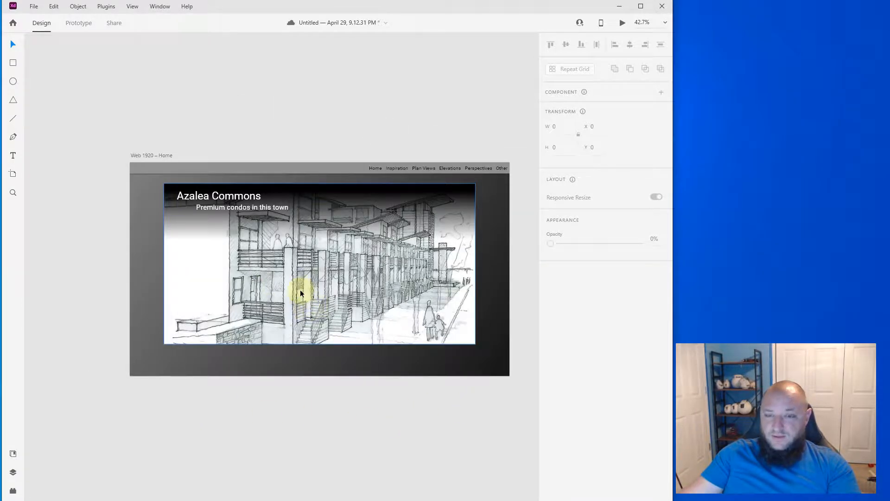
left_click(357, 108)
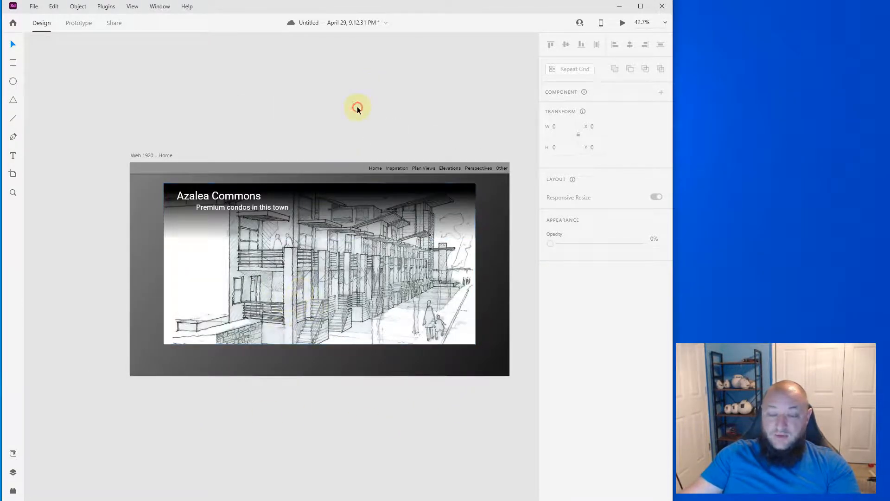
left_click_drag(407, 105, 57, 63)
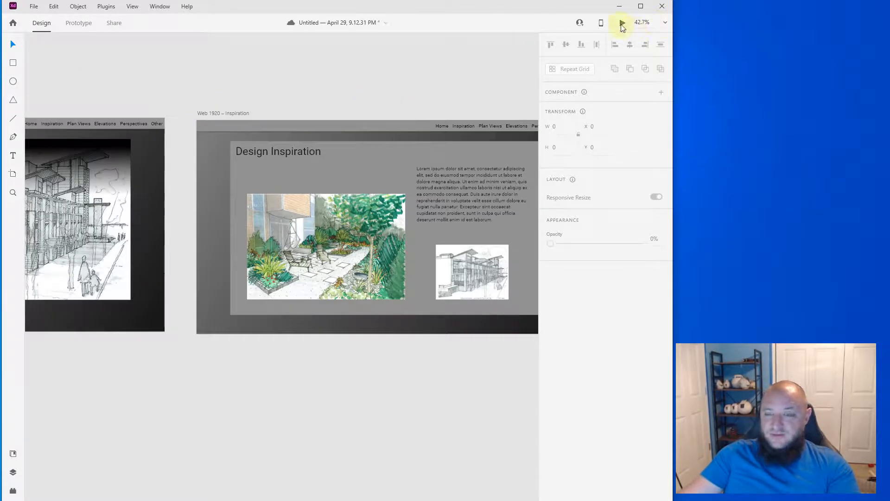
Preview the prototype and test the navigation links between Home, Inspiration and the other pages
left_click(623, 25)
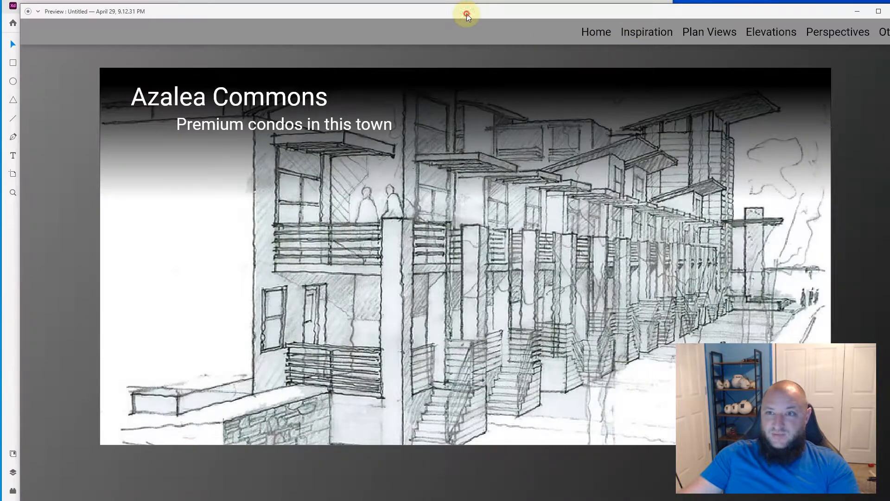
left_click_drag(467, 17, 448, 0)
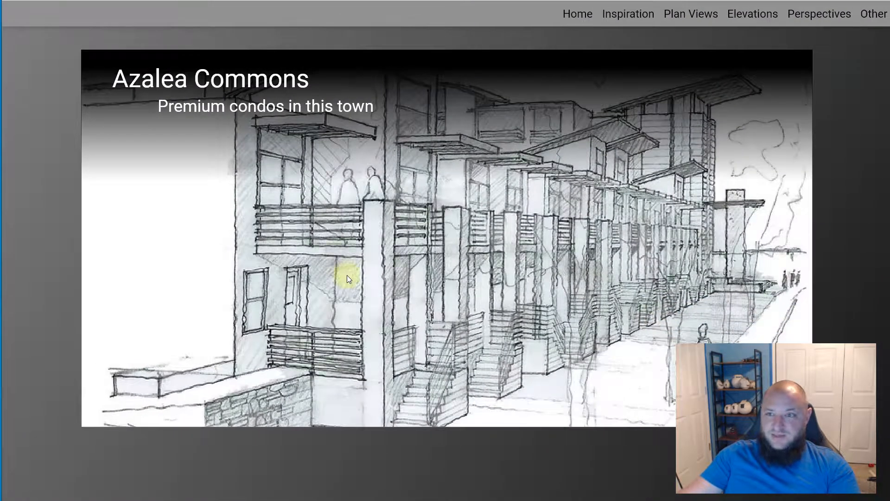
left_click(628, 14)
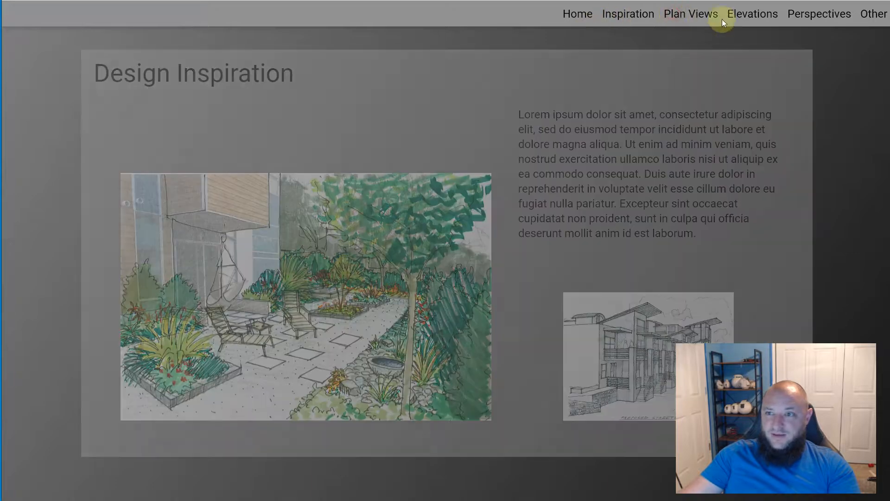
left_click(755, 14)
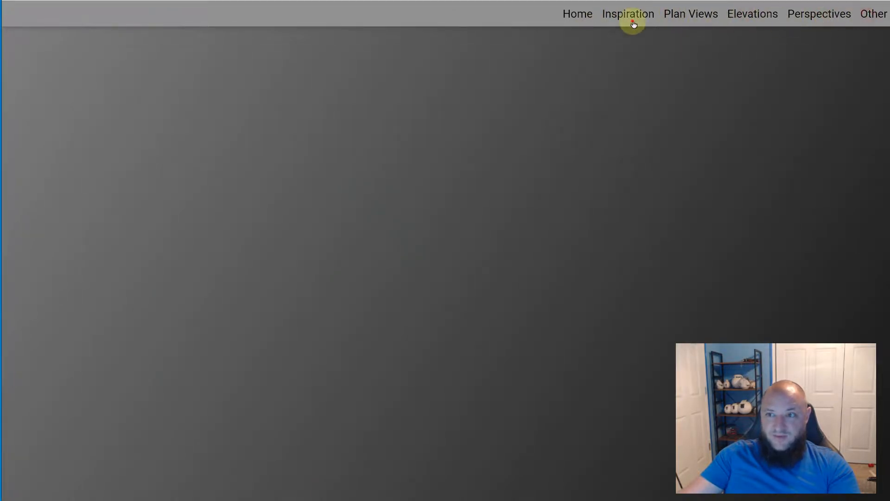
left_click(629, 17)
left_click(578, 15)
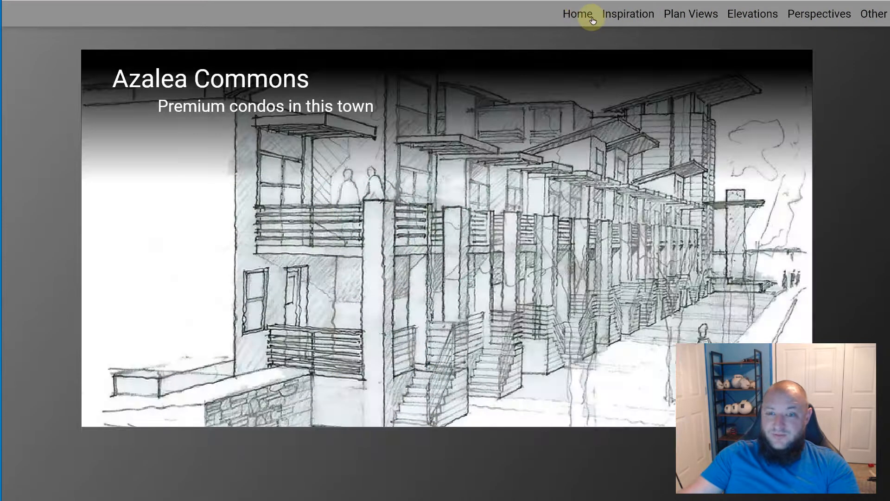
left_click(610, 16)
left_click(628, 14)
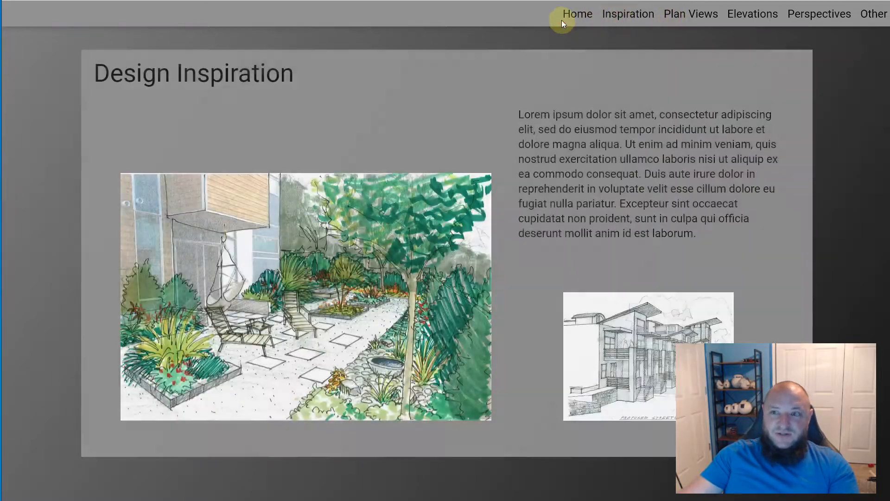
left_click(577, 14)
left_click(680, 13)
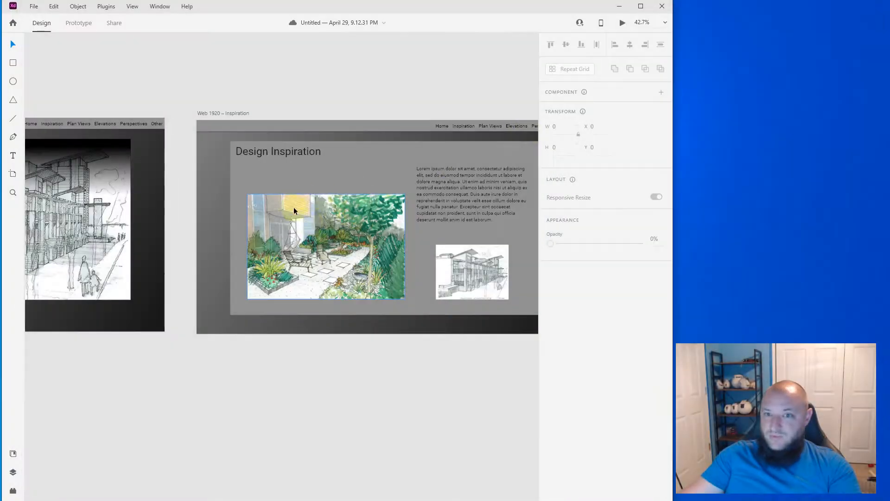
Copy the grey content panel and its Design Inspiration title from the Inspiration artboard into the Plan Views artboard
scroll(338, 348, "down", 2)
left_click_drag(434, 378, 330, 204)
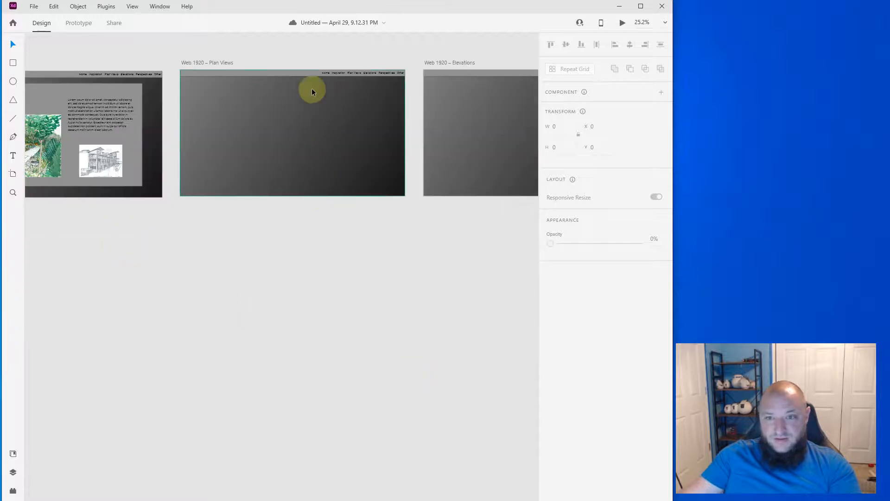
scroll(303, 88, "up", 2)
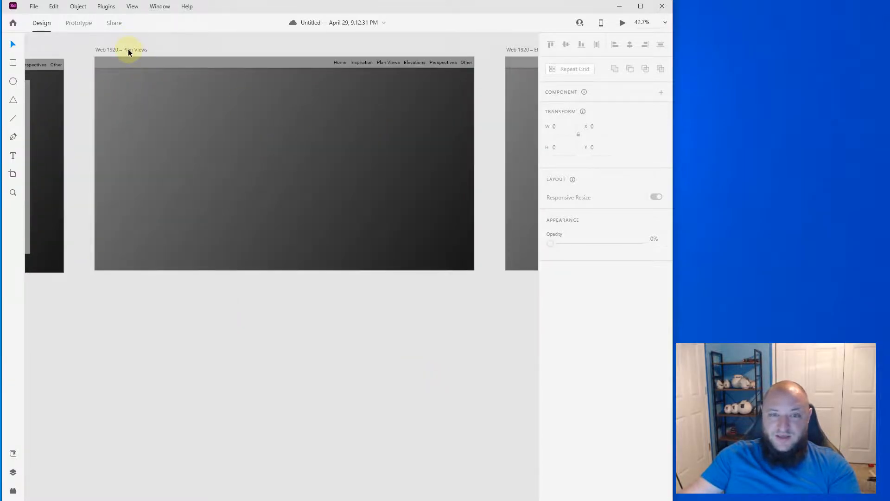
left_click_drag(68, 179, 481, 199)
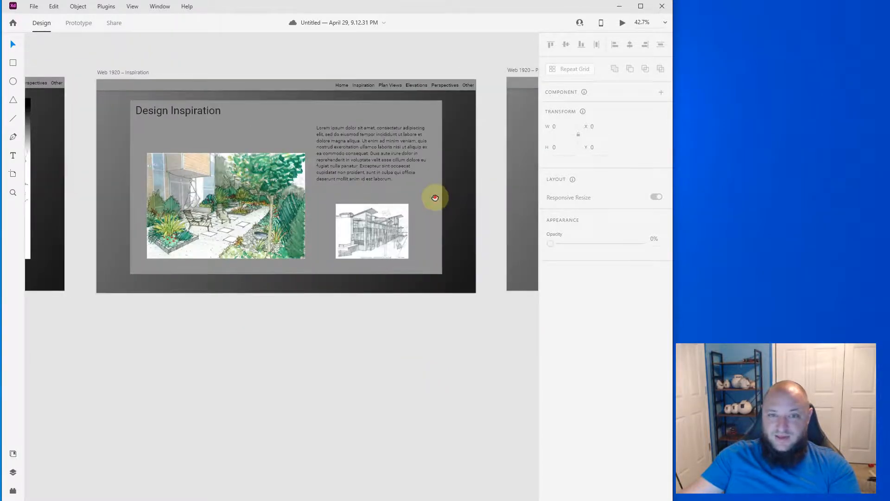
left_click(186, 128)
left_click_drag(368, 199, 33, 204)
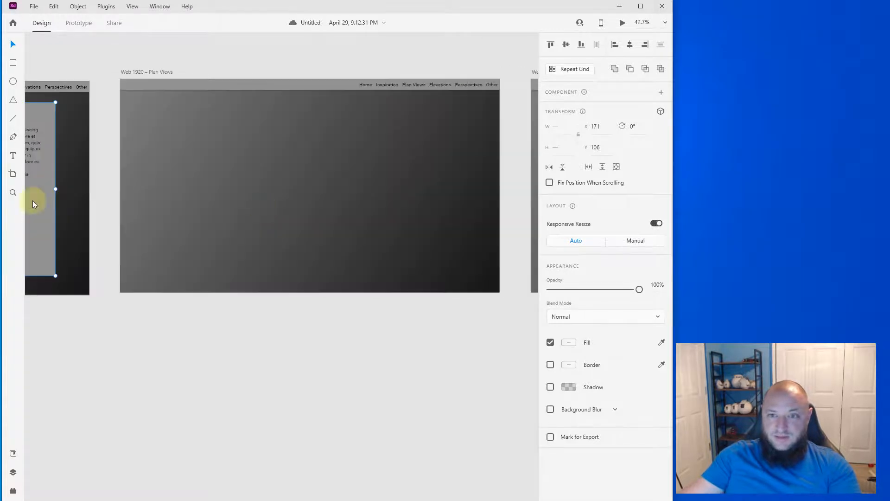
left_click(295, 203)
key("ctrl+v")
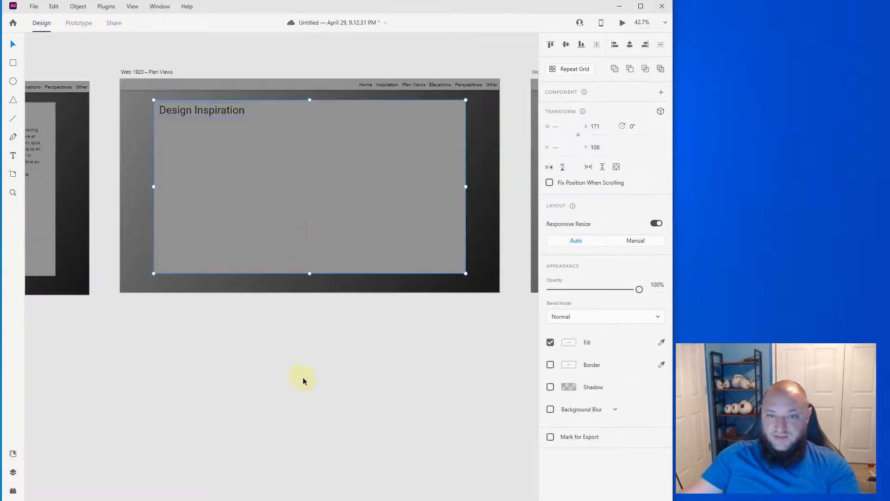
left_click(303, 377)
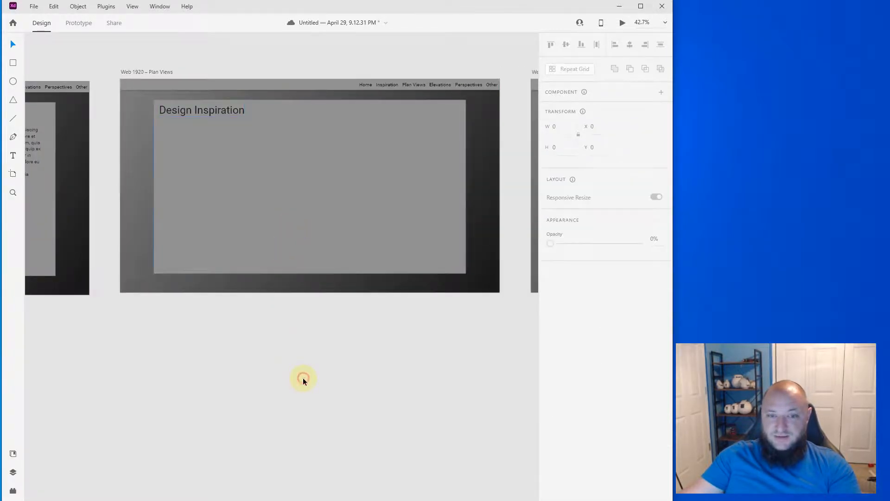
Change the copied title on the Plan Views artboard to "Plan Views"
double_click(194, 115)
type("Plan")
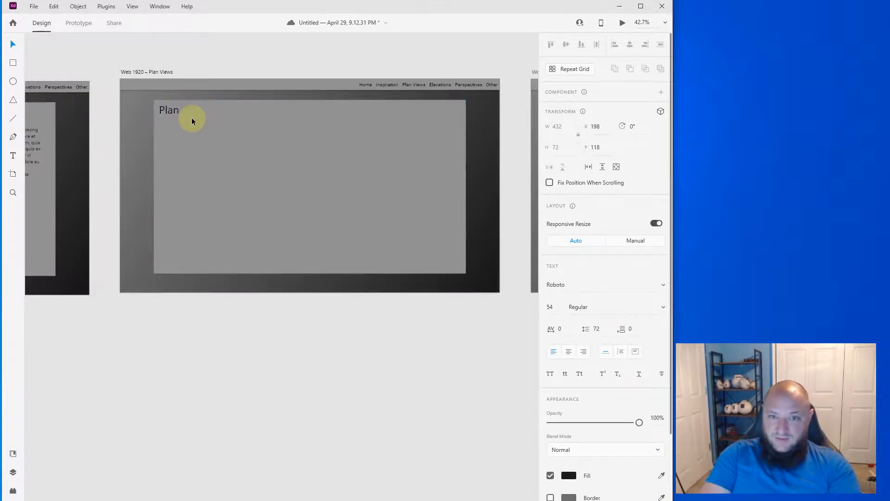
type(" Views")
Add the text "Style A" beside the Plan Views title at X 745 and set its font size to 35
scroll(418, 86, "up", 2)
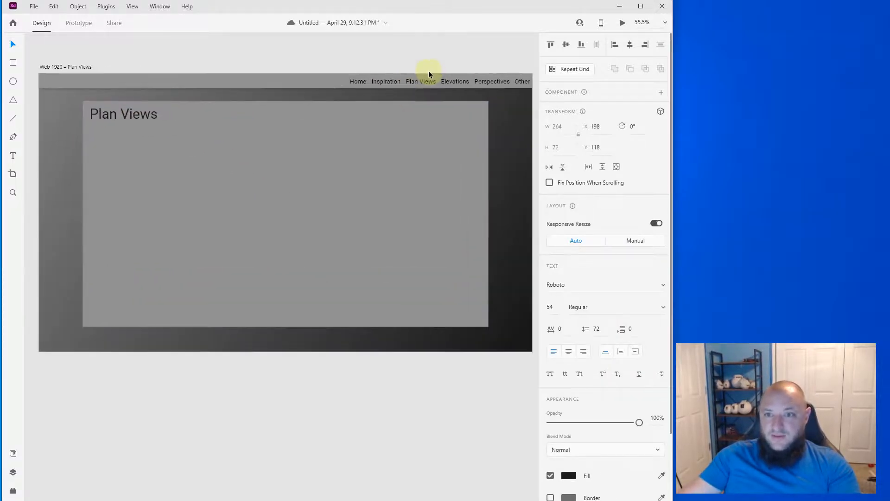
left_click(357, 113)
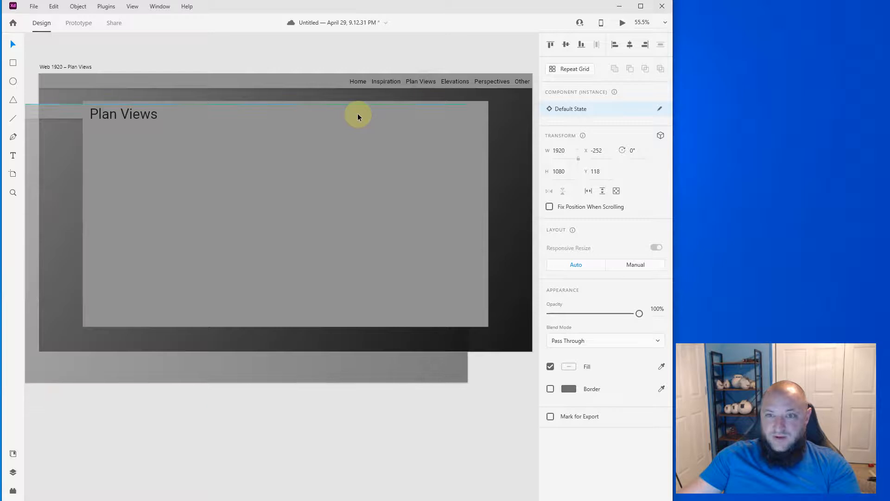
left_click(231, 111)
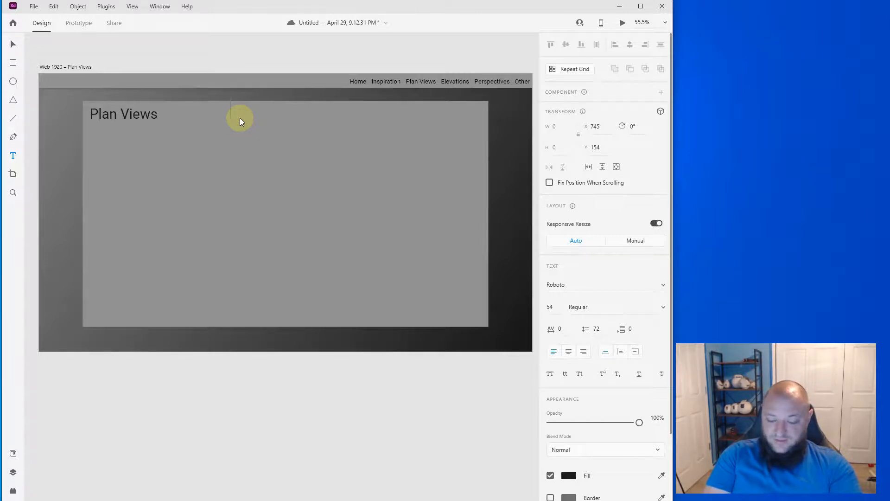
type("Style A")
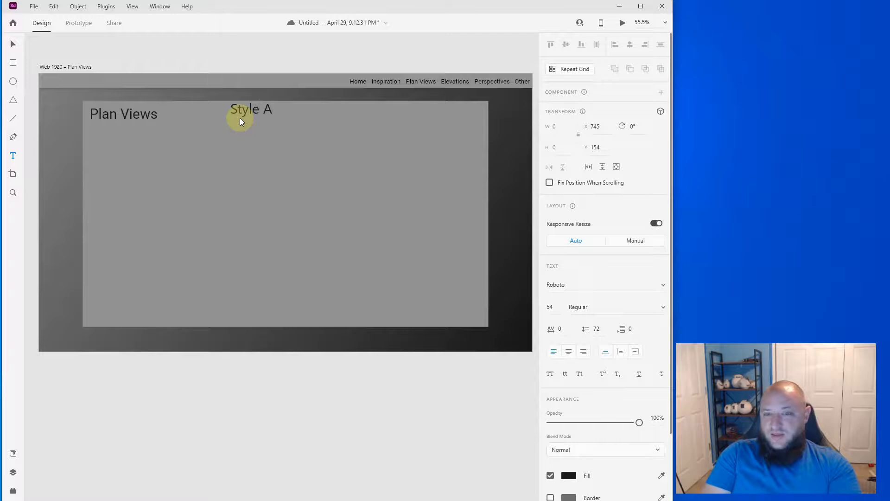
key("Escape")
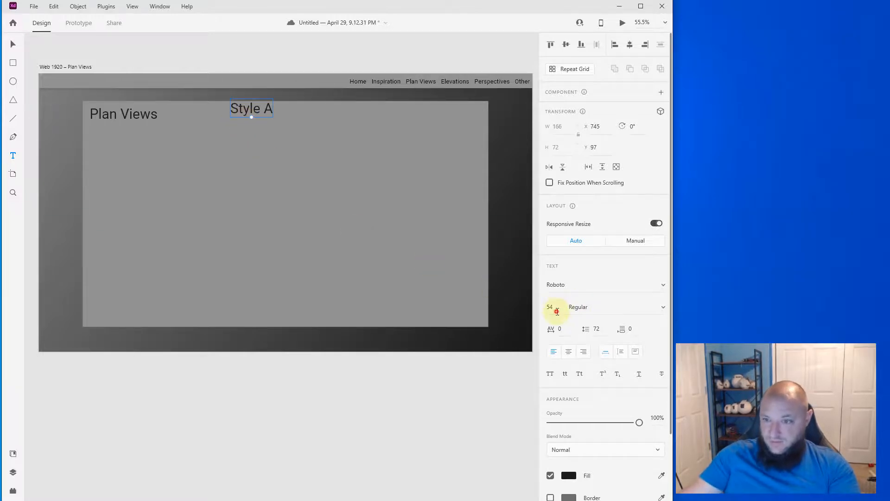
left_click_drag(557, 311, 550, 357)
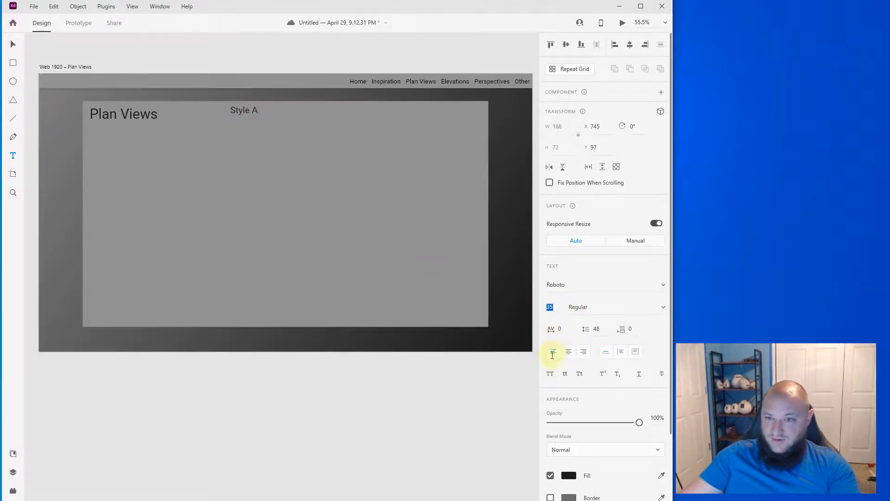
left_click(389, 398)
Set the Plan Views title's font size to 30
scroll(265, 170, "up", 3)
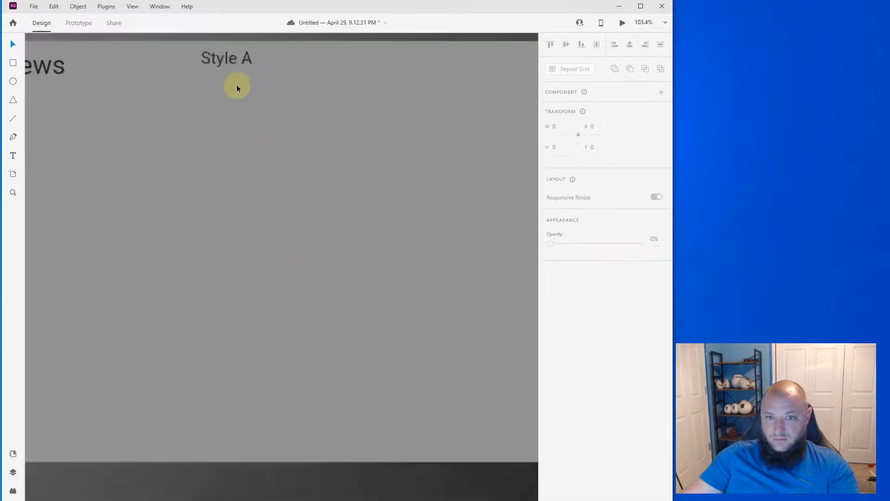
scroll(237, 85, "up", 1)
left_click_drag(229, 60, 260, 257)
scroll(259, 250, "down", 2)
left_click(68, 219)
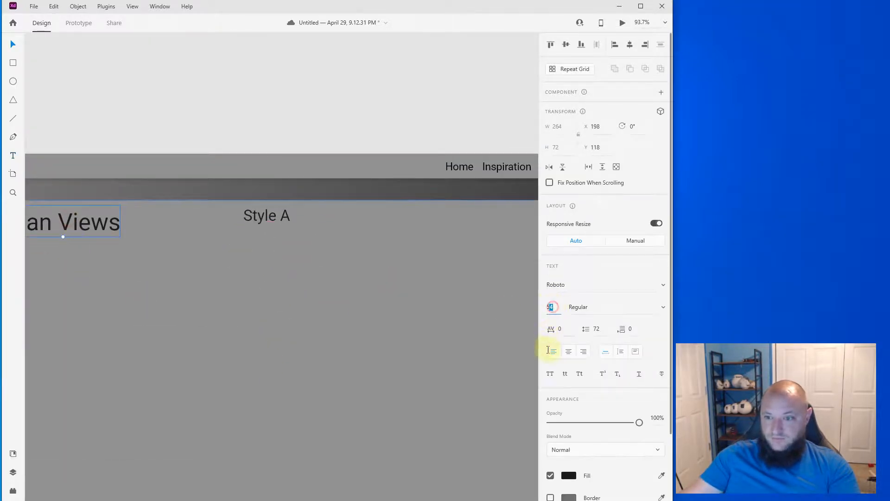
type("30")
left_click(181, 334)
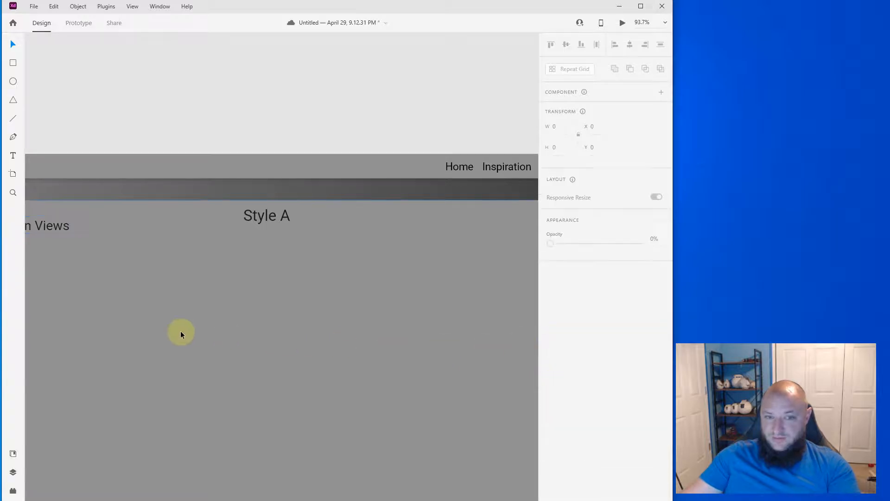
Nudge the Plan Views title down inside the grey panel to Y 126
scroll(374, 312, "left", 10)
left_click(361, 214)
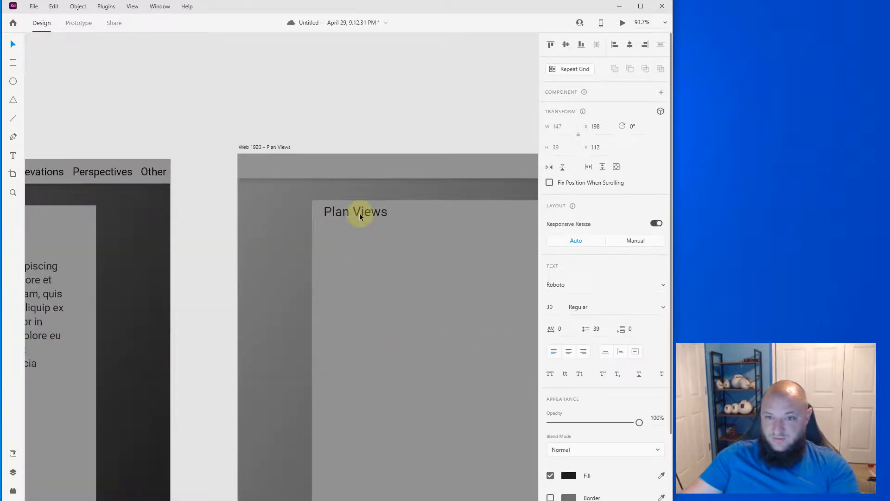
key("Down")
key("Down")
key("Down")
key("Down")
key("Down")
key("Down")
key("Down")
key("Down")
key("Down")
key("Down")
key("Down")
key("Down")
key("Down")
key("Down")
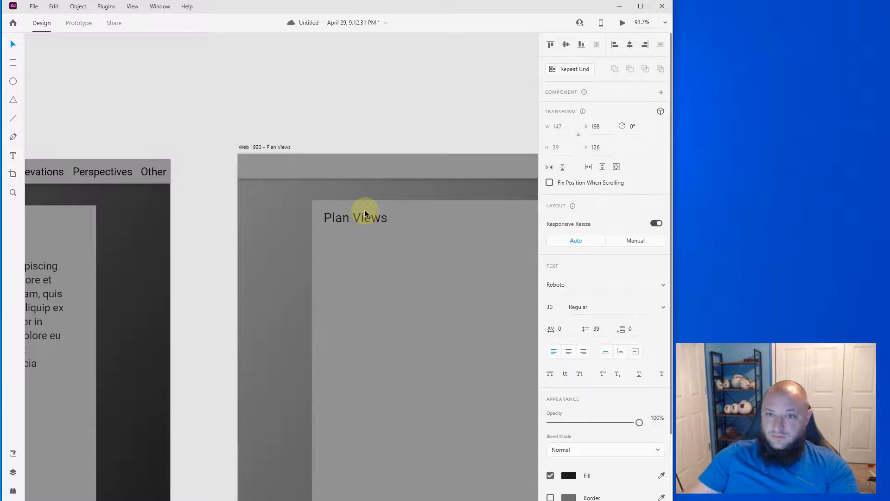
Move the Style A label down to Y 123, level with the Plan Views title
left_click_drag(359, 225, 211, 171)
left_click_drag(431, 168, 438, 170)
left_click_drag(369, 180, 198, 178)
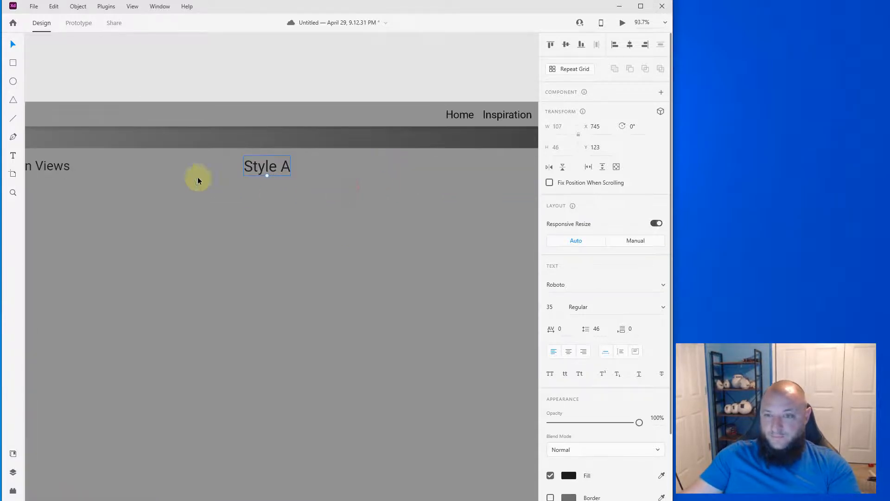
Duplicate the Style A label twice along the same row and change the middle copy's text to "Style B"
left_click_drag(265, 167, 450, 175)
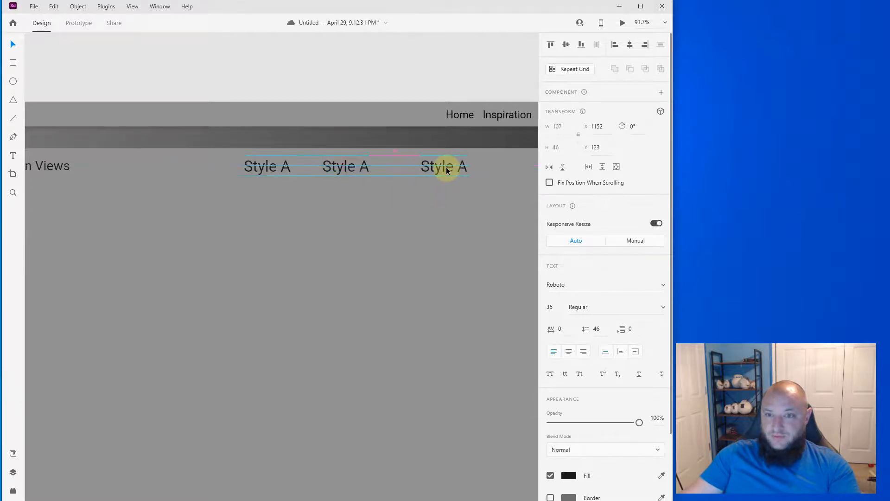
left_click(352, 165)
double_click(352, 164)
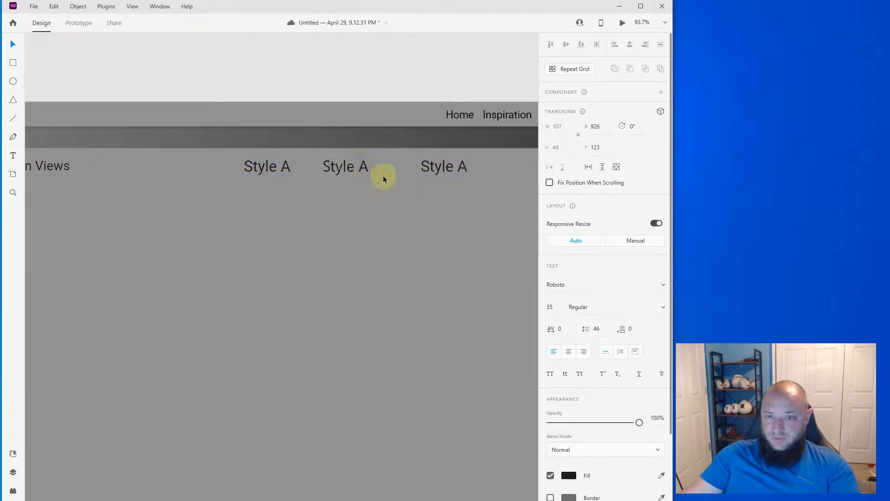
key("BackSpace")
type("Style B")
Change the last copy's text to "Style C" and move it closer to Style B at X 1106
double_click(452, 166)
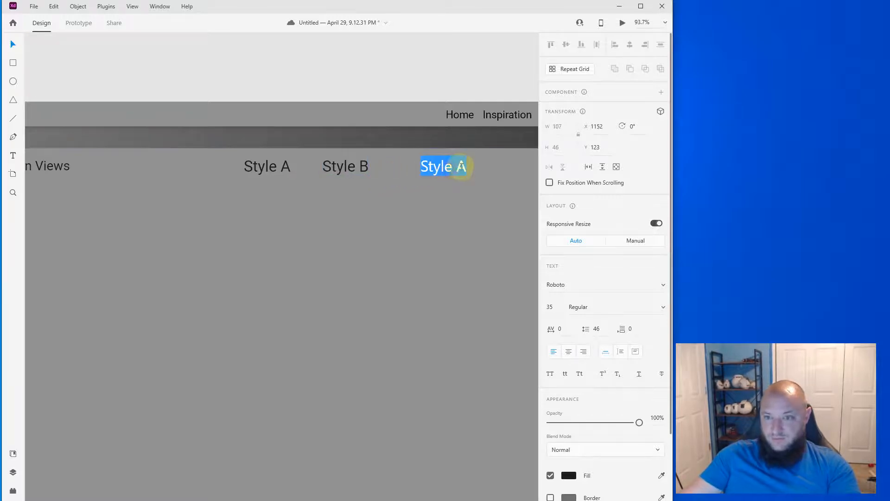
left_click_drag(457, 166, 475, 165)
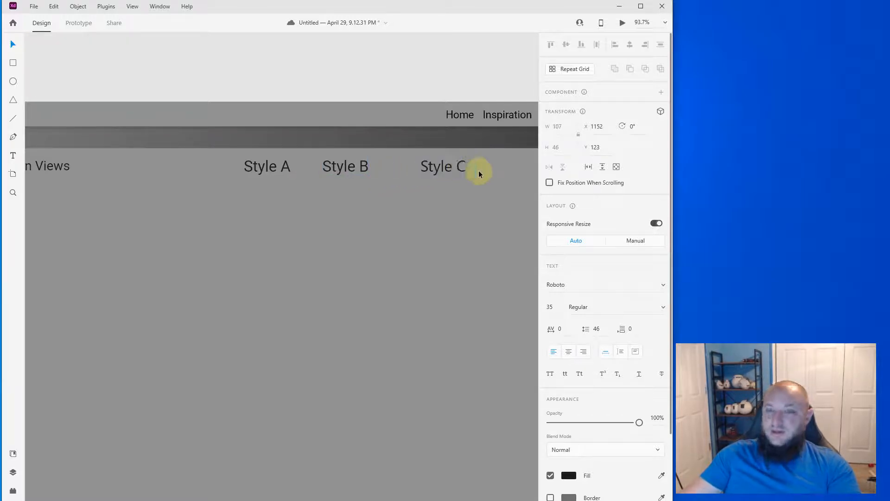
key("Escape")
left_click_drag(461, 171, 438, 172)
Copy the three style labels to the empty canvas above the Plan Views artboard and make the copy a component
scroll(430, 207, "down", 5)
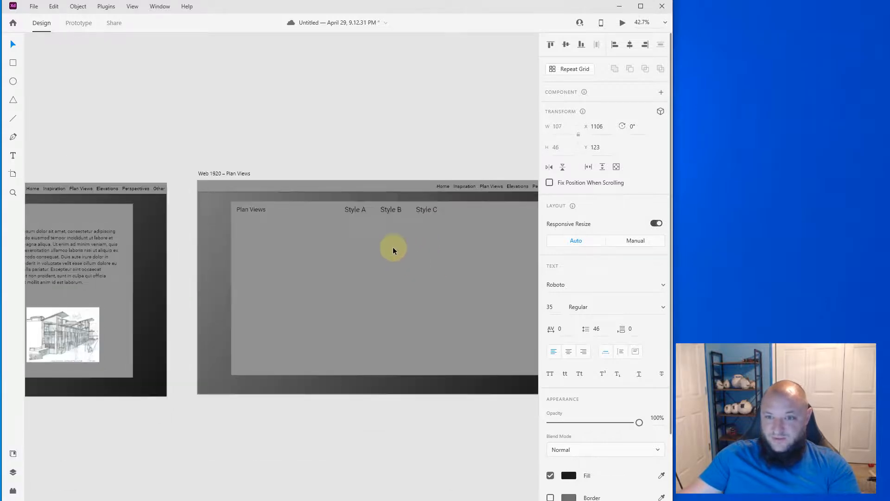
left_click(358, 210)
left_click(394, 209, "shift")
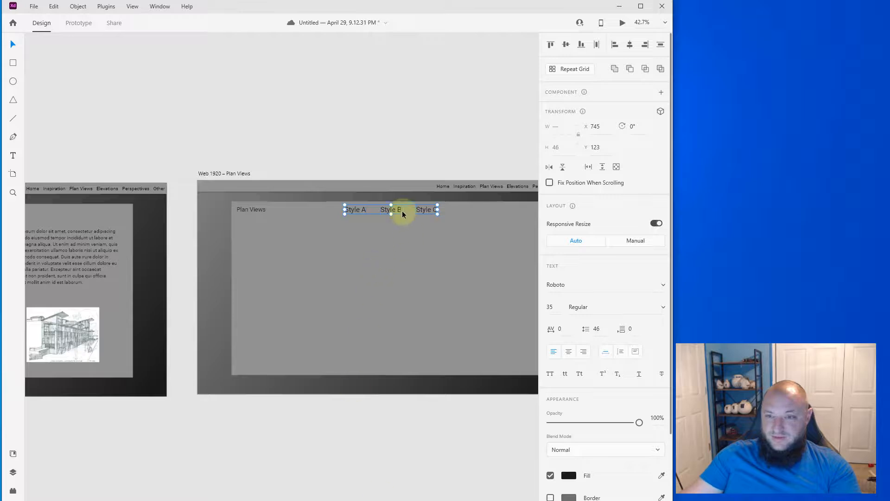
left_click_drag(400, 212, 402, 119)
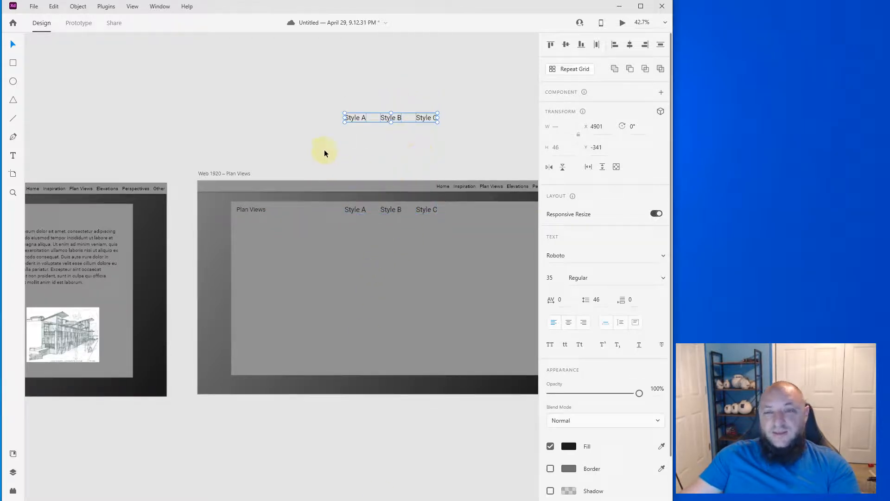
right_click(420, 116)
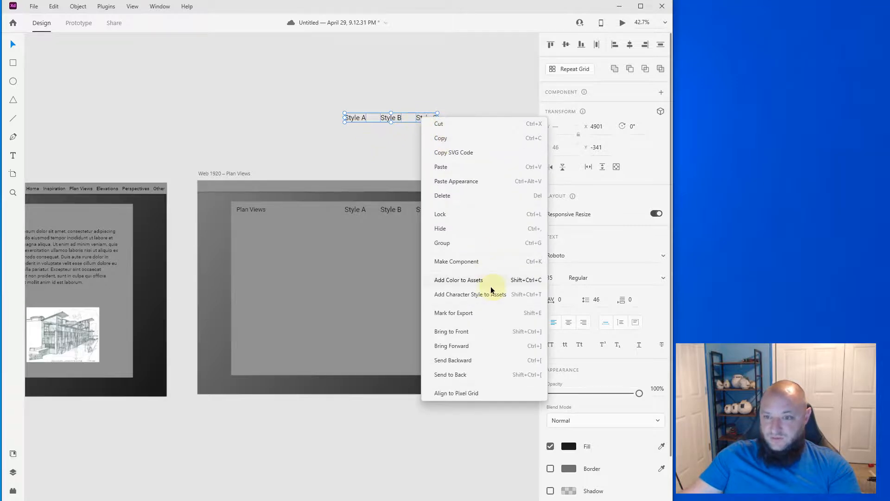
left_click(469, 263)
Duplicate the Plan Views artboard directly below itself and name the copy "Web 1920 – Plan Views B"
scroll(325, 325, "down", 4)
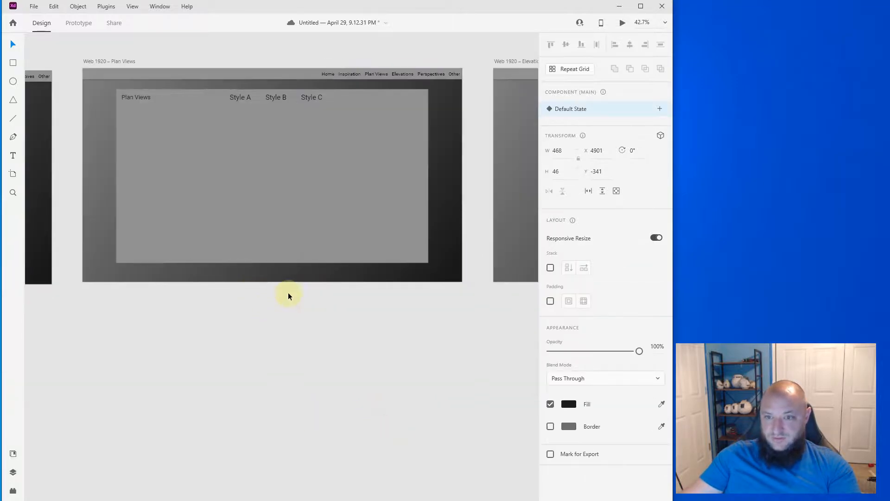
left_click_drag(221, 411, 240, 312)
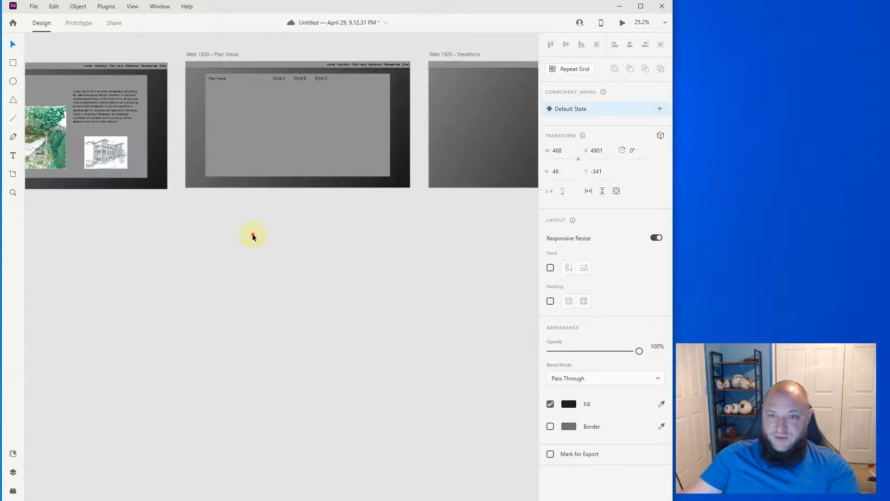
left_click(252, 235)
left_click_drag(221, 56, 242, 203)
double_click(243, 204)
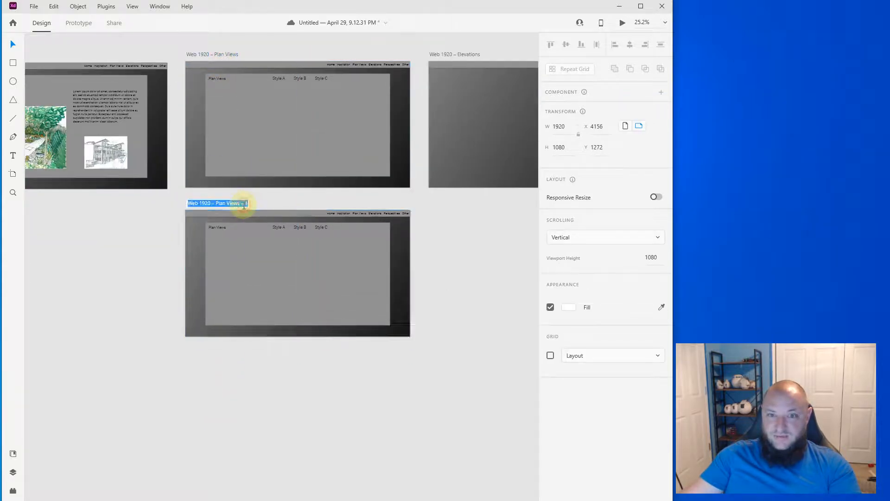
left_click(244, 204)
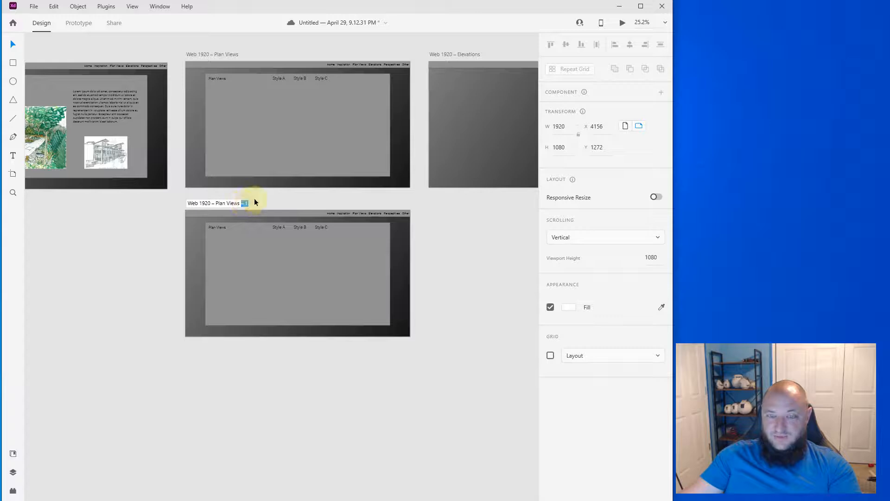
type("B")
Rename the original Plan Views artboard "Web 1920 – Plan Views A"
left_click(233, 56)
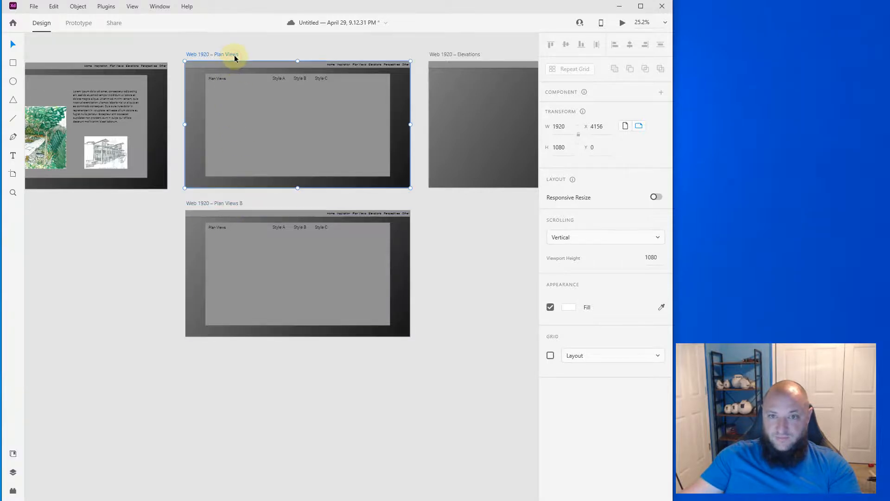
double_click(234, 54)
left_click(241, 55)
type("A")
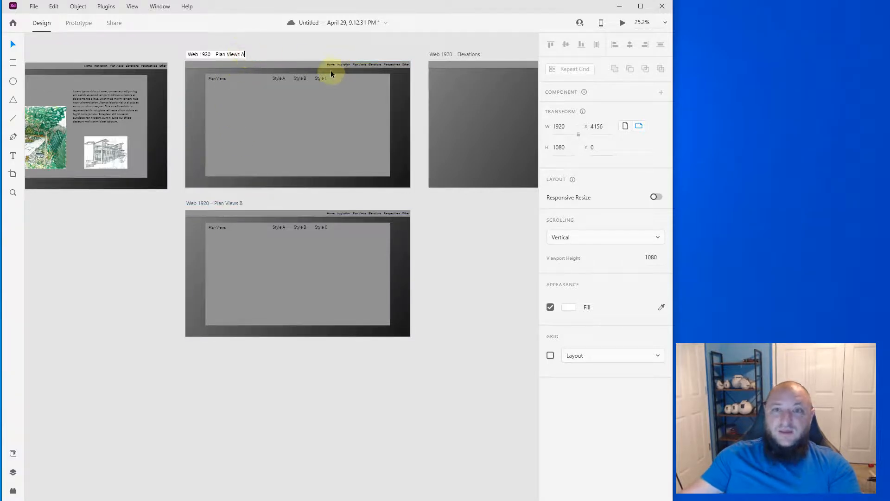
key("Return")
Duplicate the Plan Views B artboard directly below itself and name the copy "Web 1920 – Plan Views C"
scroll(235, 159, "down", 1)
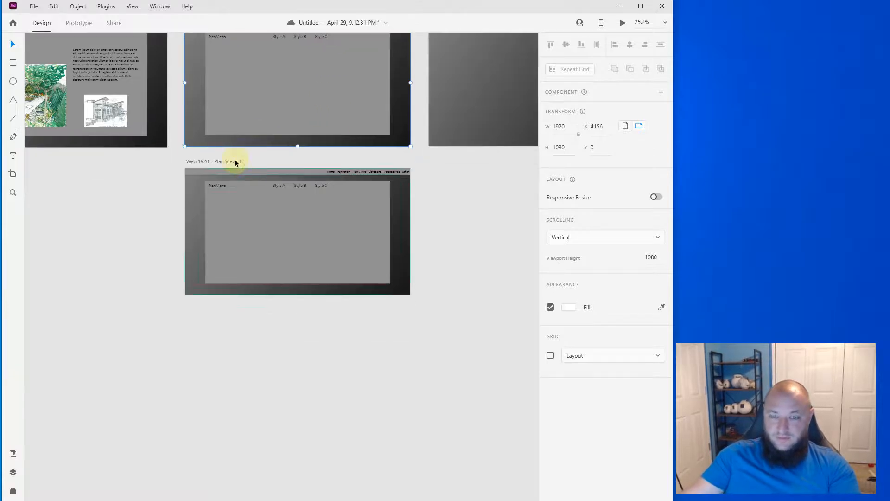
left_click(232, 166)
left_click_drag(232, 166, 253, 310)
double_click(241, 310)
type("C")
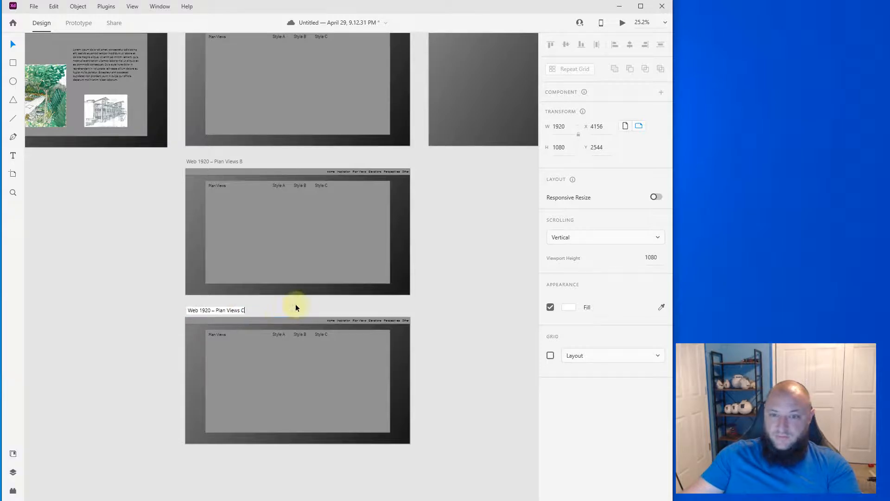
key("Return")
left_click(320, 190)
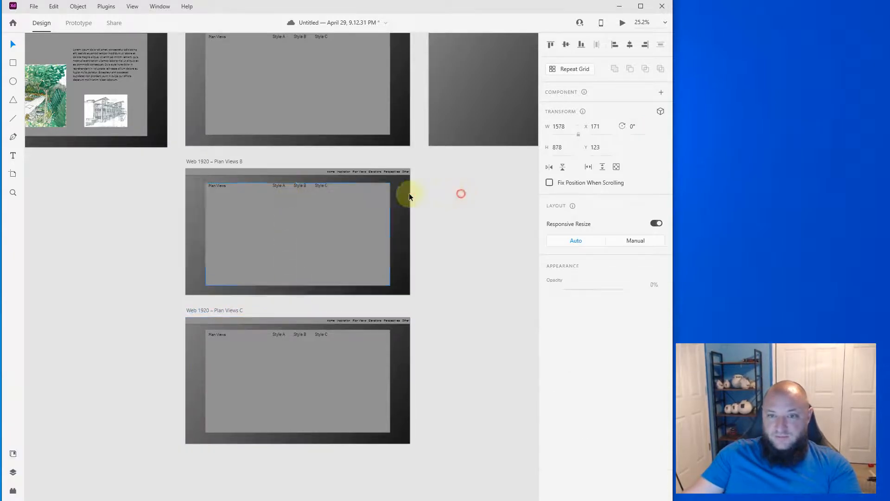
left_click(305, 245)
left_click(484, 246)
Prototype-link the component's Style A, Style B and Style C labels to the Plan Views A, B and C artboards respectively
scroll(351, 210, "up", 3)
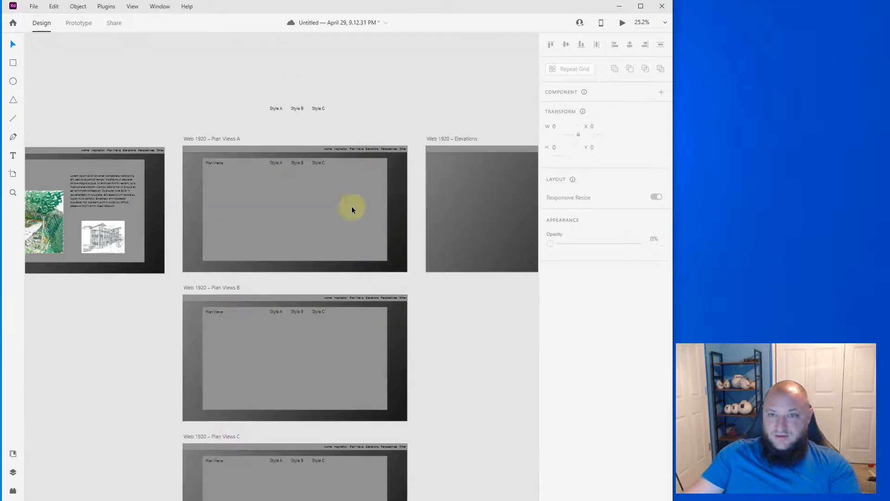
left_click(284, 110)
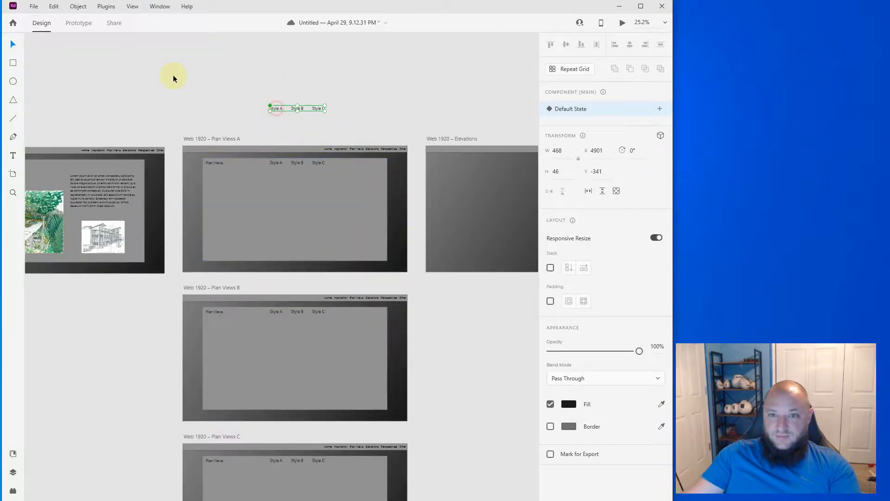
left_click(80, 23)
double_click(279, 108)
left_click_drag(282, 109, 302, 162)
left_click(298, 109)
left_click_drag(303, 108, 315, 325)
left_click(318, 108)
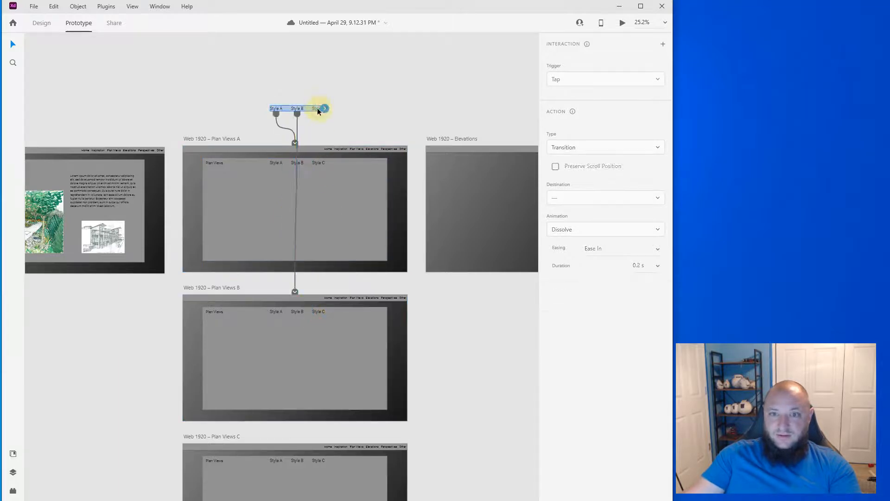
left_click_drag(325, 108, 324, 475)
left_click(347, 99)
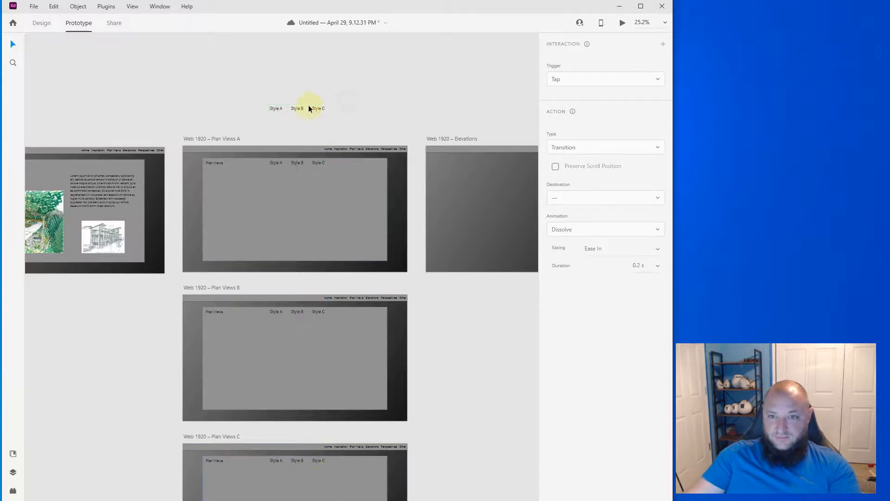
Replace the loose style labels on Plan Views A with the linked main component, placed at X 745, Y 124
scroll(297, 160, "up", 4)
left_click(251, 161)
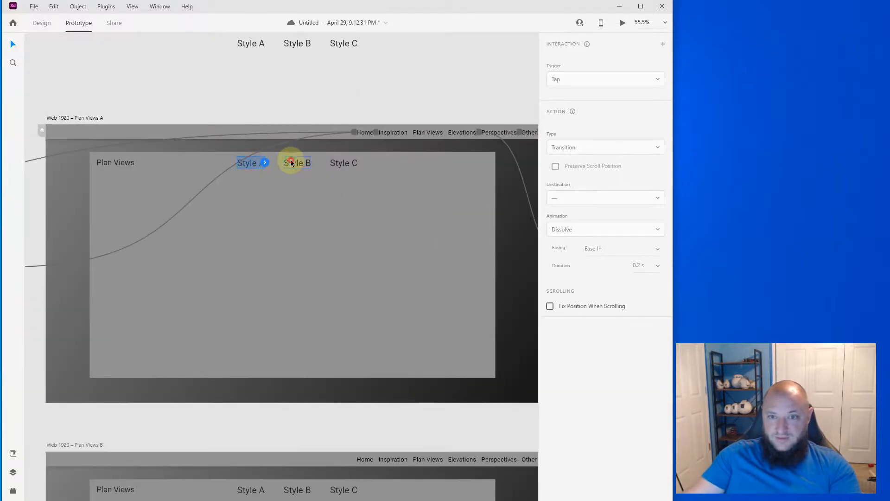
left_click(291, 162, "shift")
left_click(42, 23)
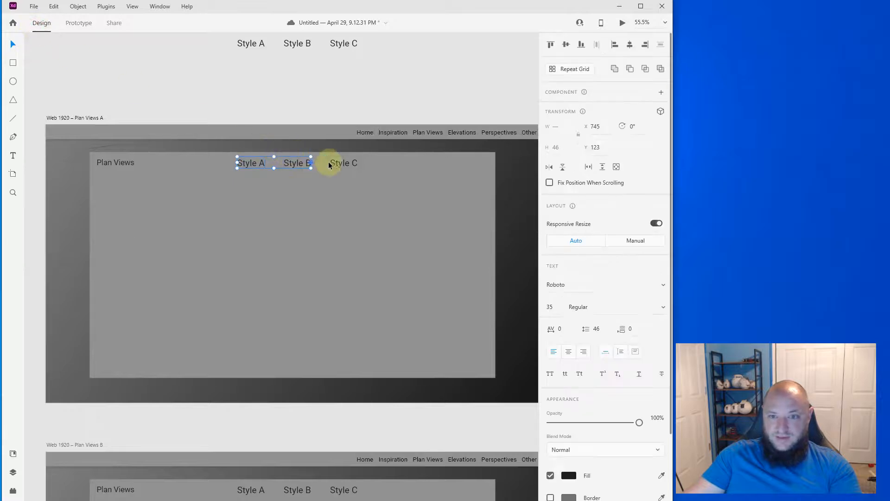
left_click_drag(307, 43, 316, 166)
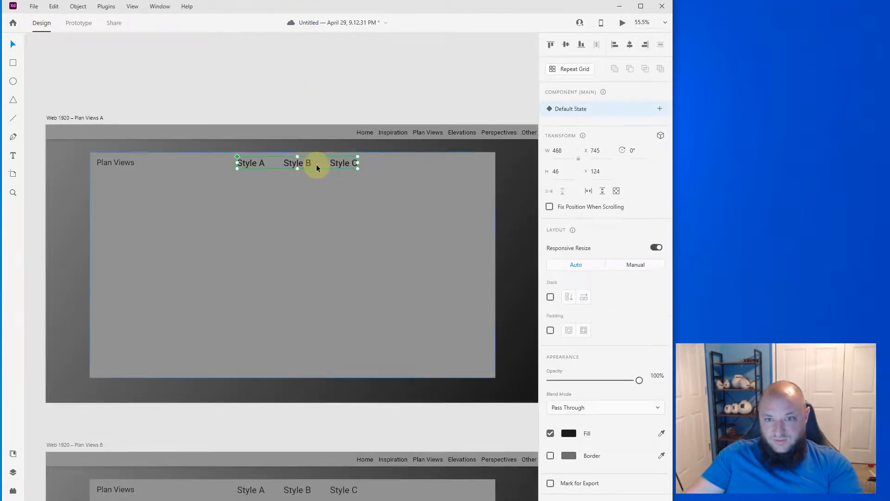
Lock the style label component on Plan Views A
scroll(306, 167, "up", 5)
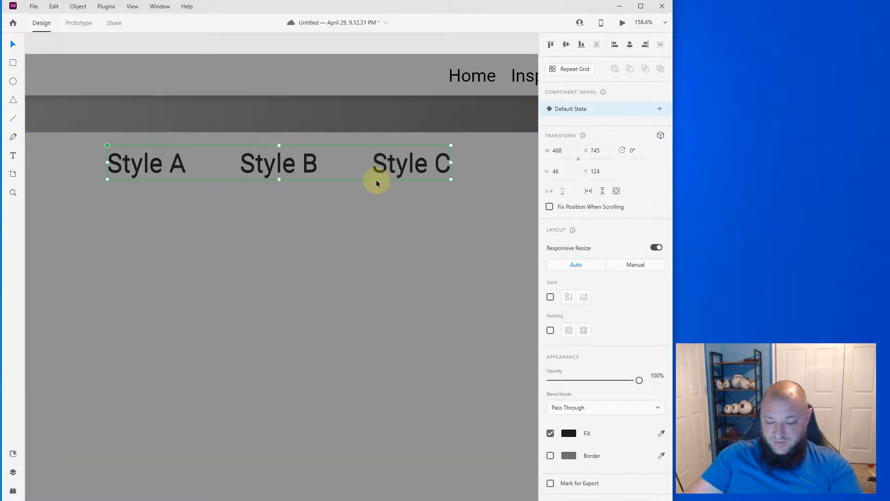
key("ctrl+l")
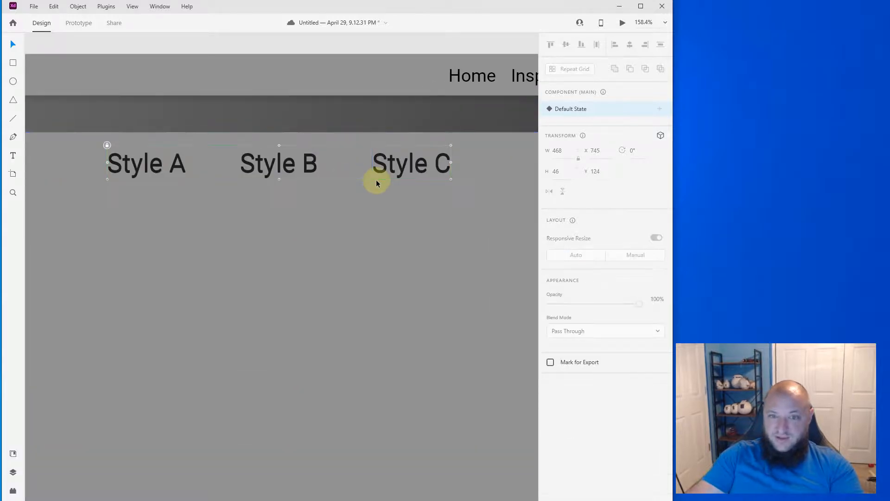
left_click(284, 160)
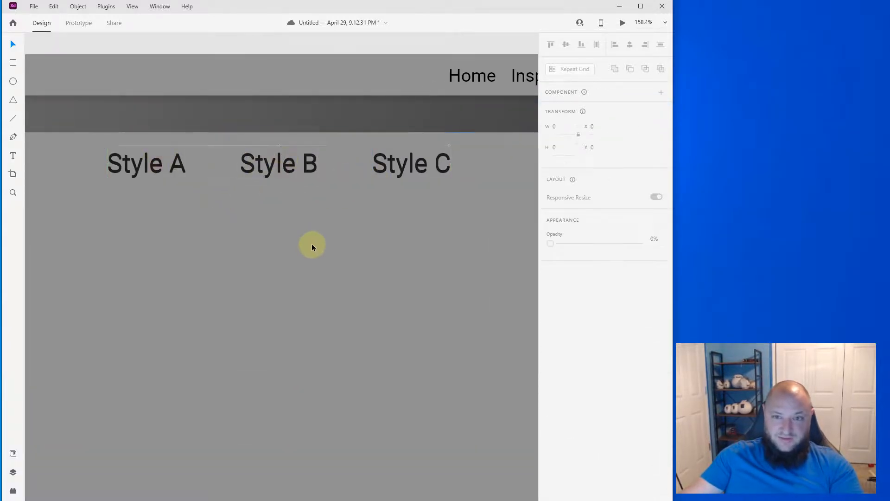
left_click(283, 163)
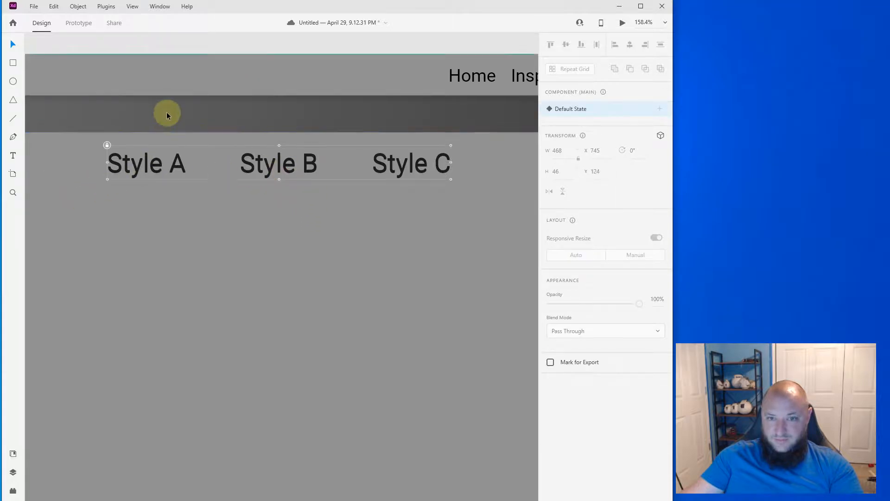
left_click(240, 258)
Unlock the style label component on Plan Views A
scroll(241, 251, "down", 6)
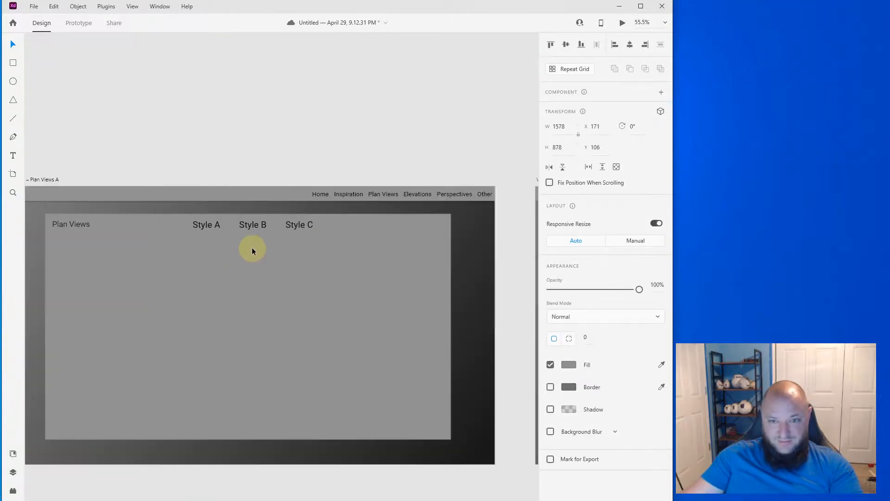
left_click(256, 227)
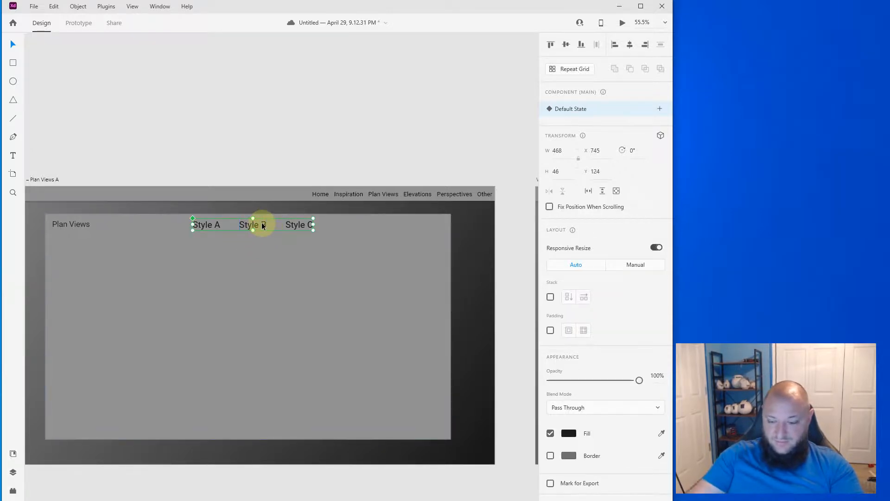
double_click(263, 224)
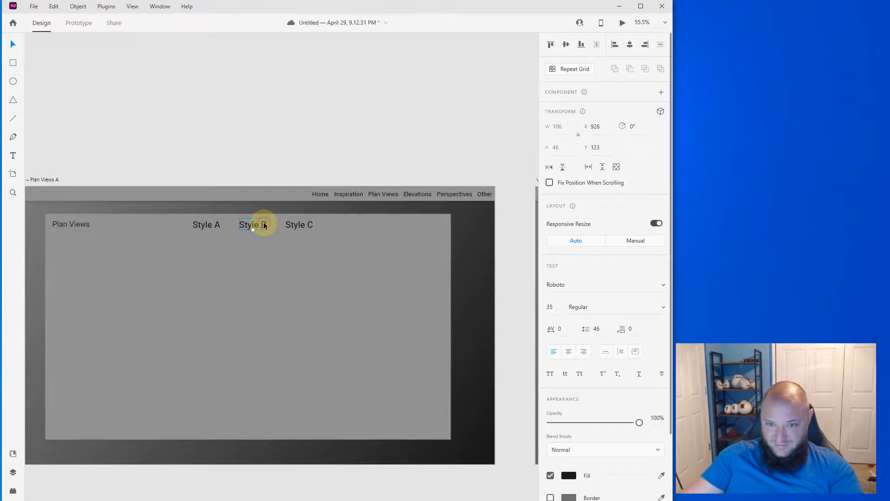
left_click(294, 225, "shift")
left_click(216, 233)
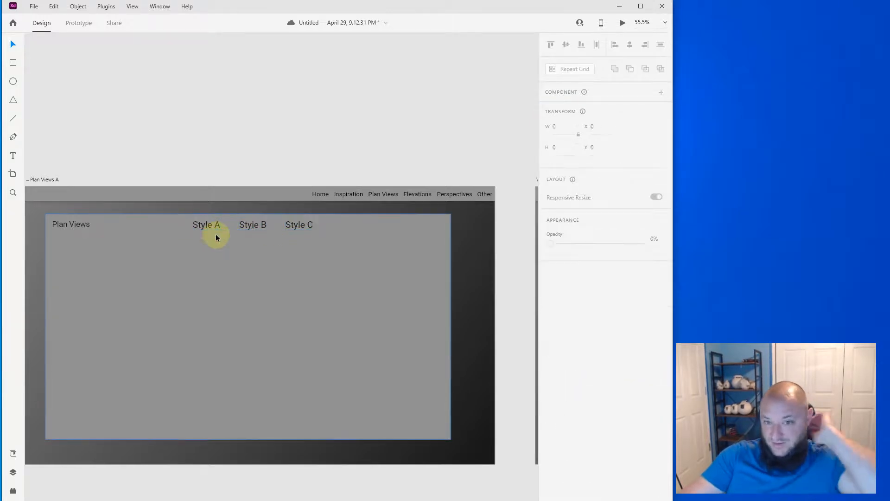
Replace the three loose style labels on Plan Views B with a copy of the linked component from Plan Views A
left_click(212, 226)
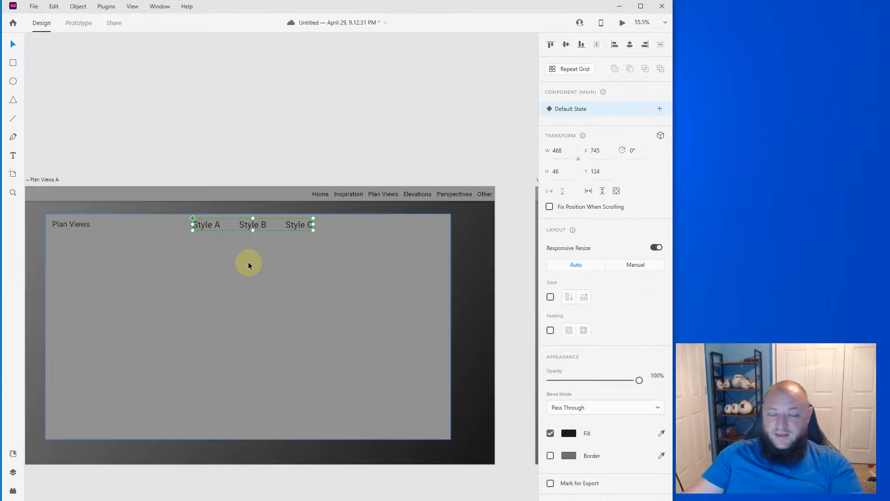
scroll(248, 261, "down", 5)
left_click(211, 315)
left_click(253, 316, "shift")
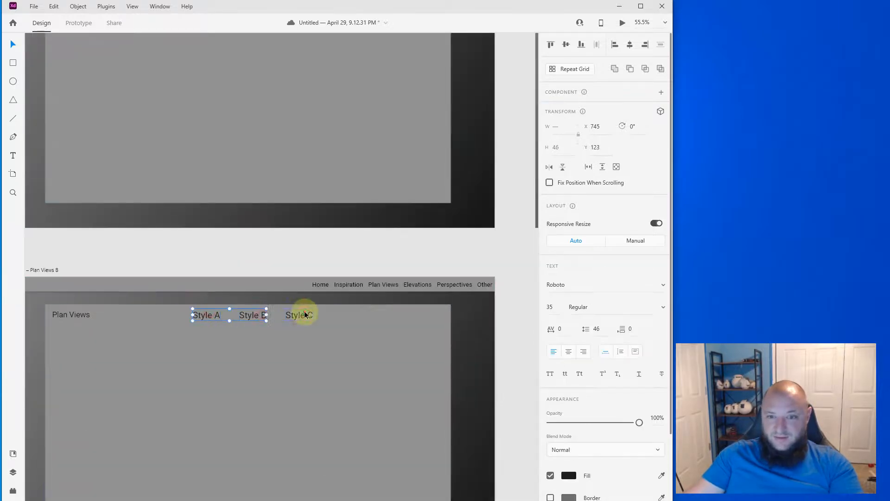
left_click(306, 316, "shift")
key("Delete")
key("ctrl+v")
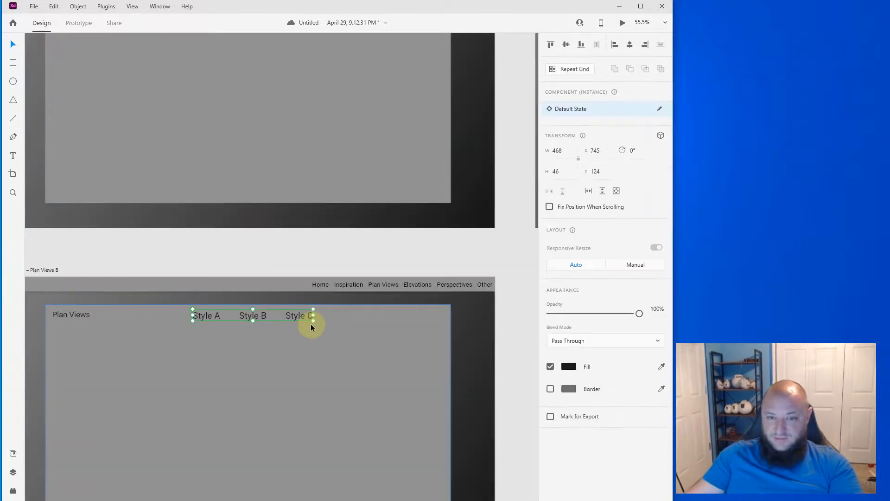
Replace the loose style labels on Plan Views C with a copy of the linked style label component
scroll(235, 349, "down", 6)
left_click(205, 364)
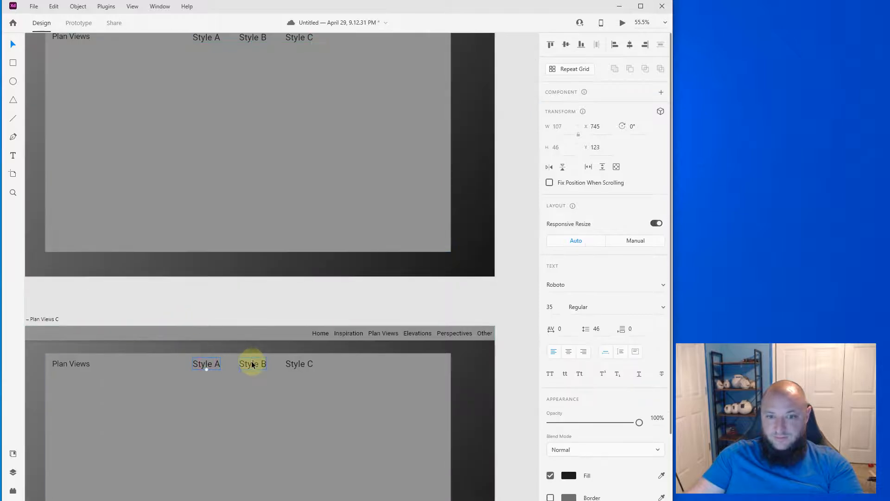
left_click(252, 364, "shift")
key("Delete")
key("ctrl+v")
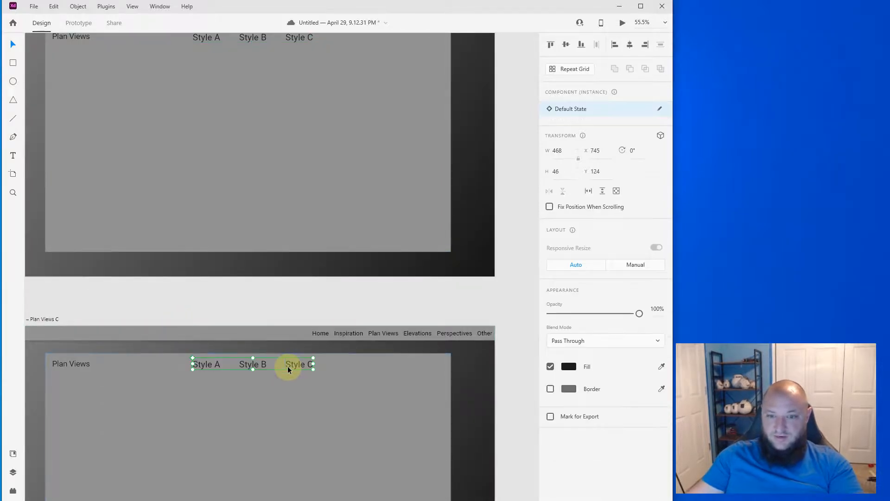
scroll(282, 363, "down", 4)
left_click(74, 302)
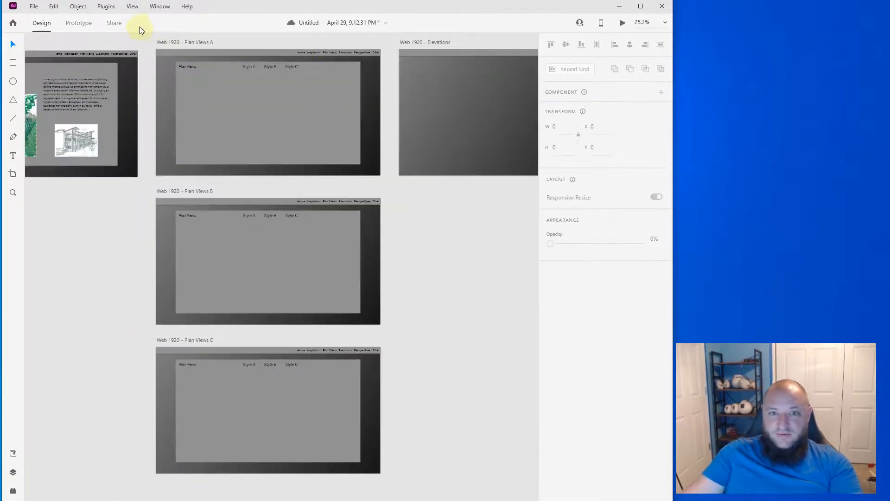
Inspect the prototype links of the Plan Views A, B and C artboards
left_click(77, 23)
left_click(225, 151)
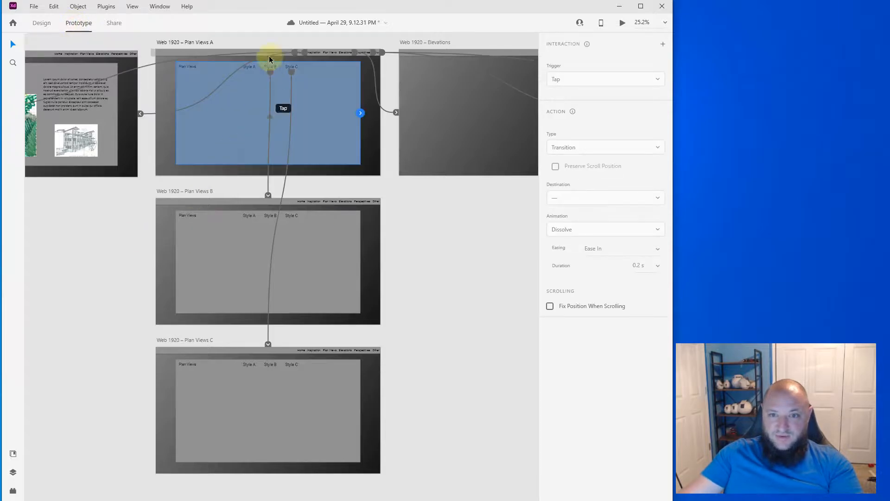
left_click(293, 237)
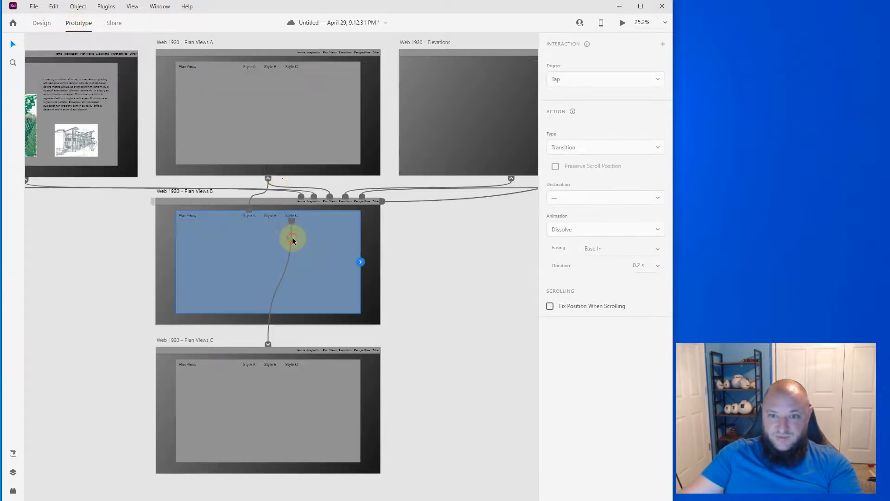
left_click(260, 419)
left_click(433, 115)
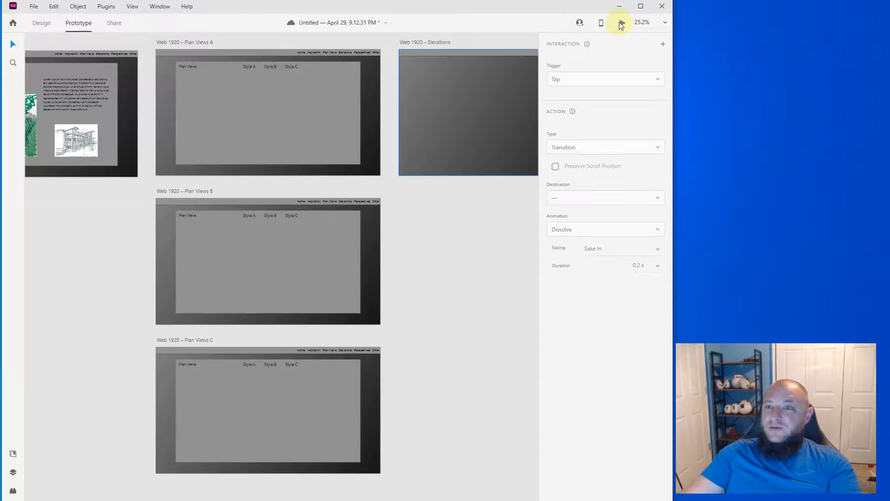
Preview the prototype, go to the Plan Views page from the navigation bar, and close the preview
left_click(621, 23)
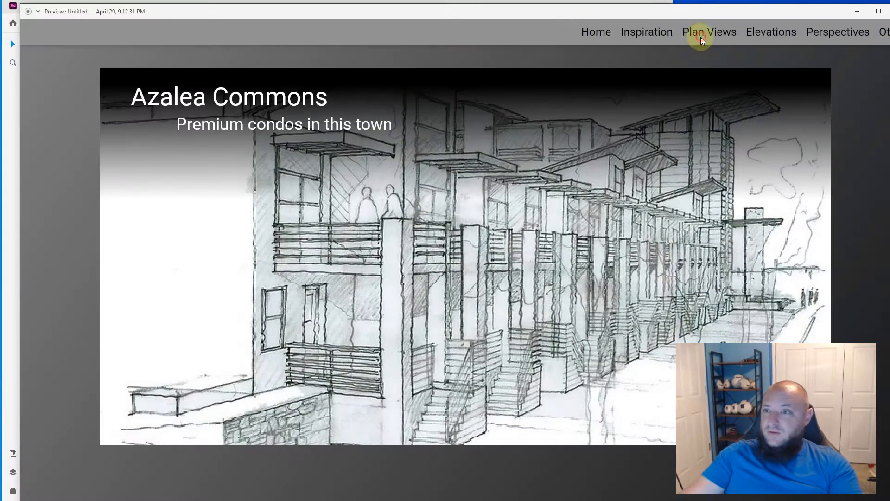
left_click(700, 37)
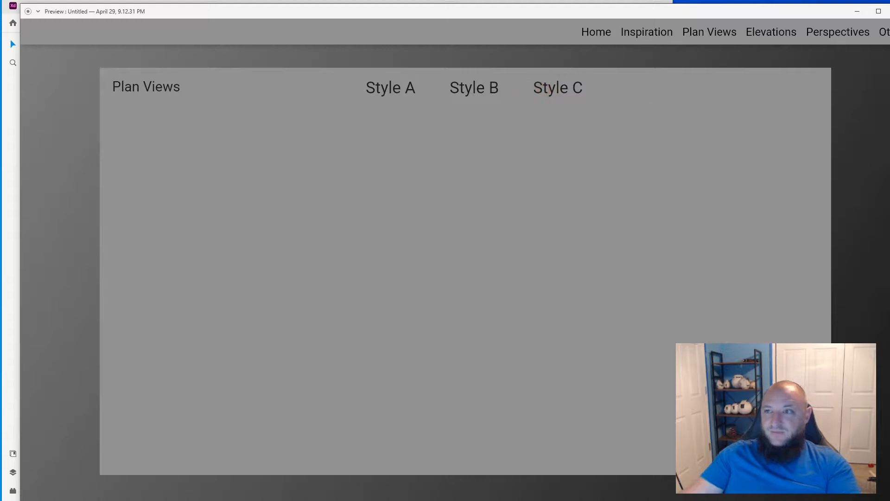
left_click(889, 12)
left_click(464, 256)
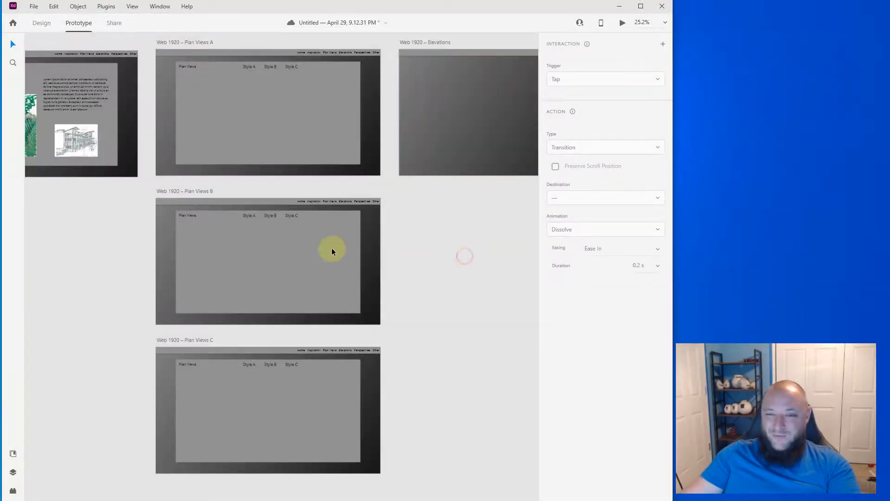
Try a white fill on the Style A label inside the main component on Plan Views A
left_click(244, 69)
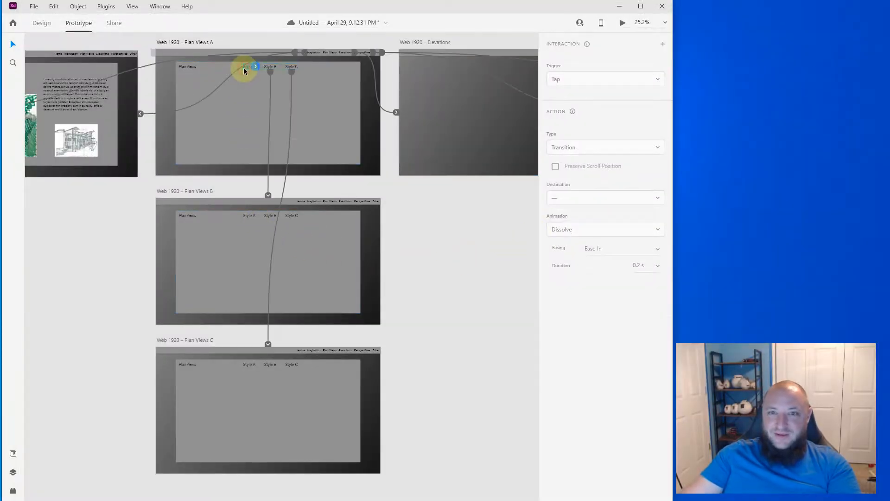
left_click(42, 23)
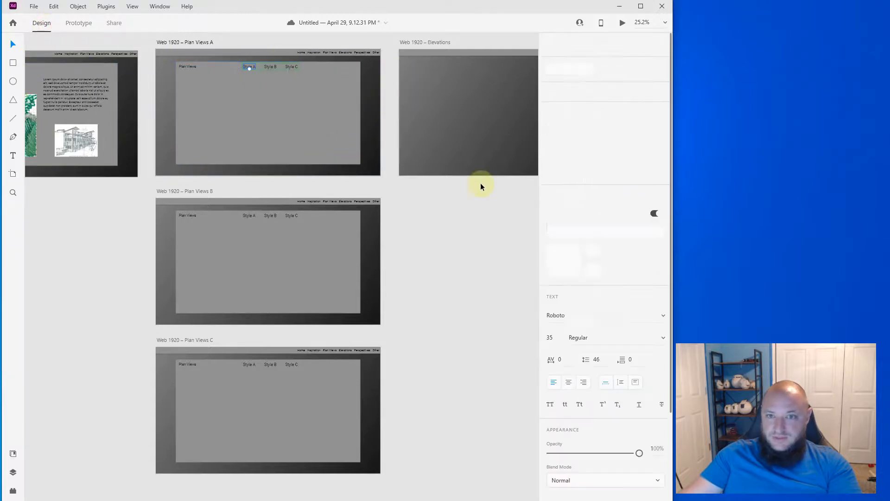
scroll(557, 348, "down", 3)
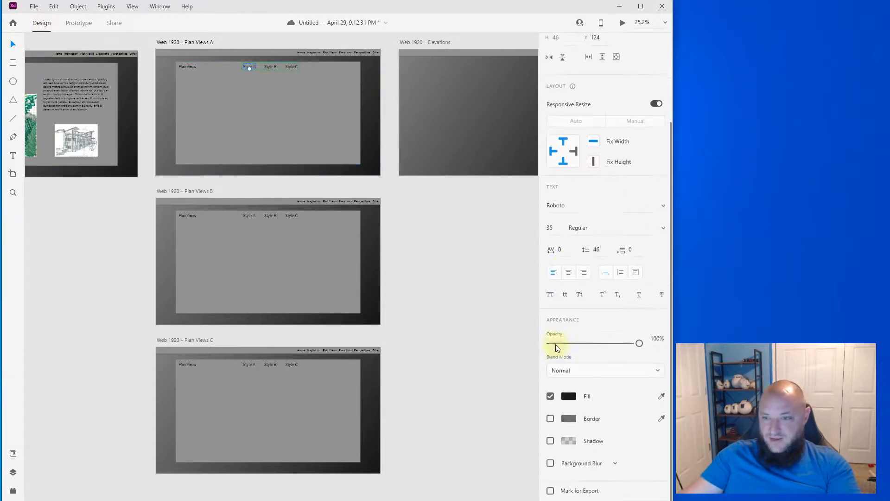
left_click(569, 398)
left_click_drag(479, 386, 413, 311)
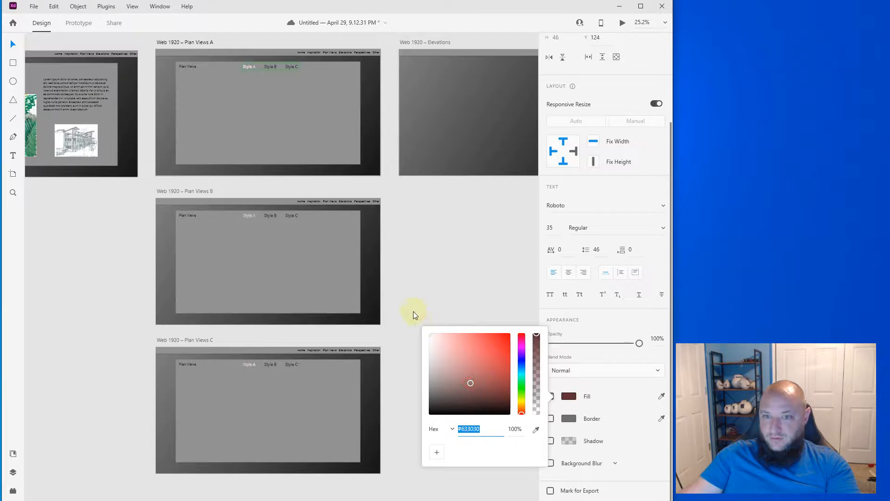
left_click(452, 274)
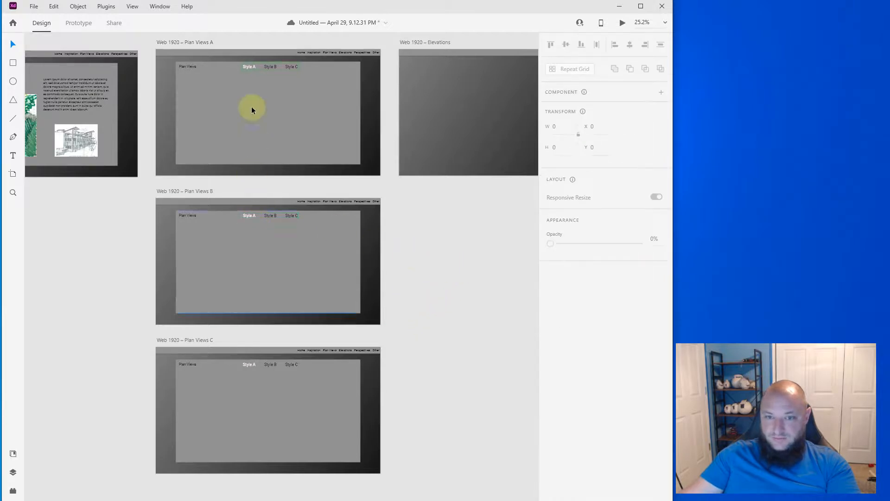
On Plan Views B, check the Style A label's fill and try a white #FFFFFF fill on the Style B label
left_click(247, 217)
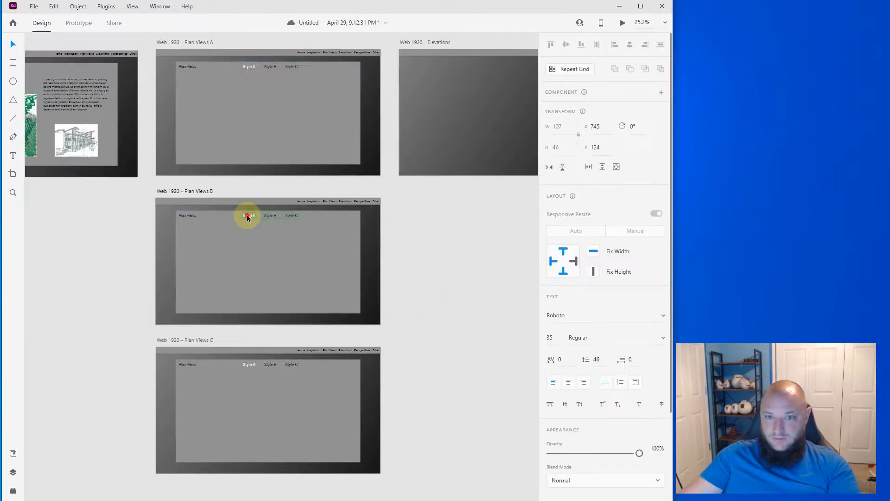
double_click(247, 216)
scroll(580, 346, "down", 3)
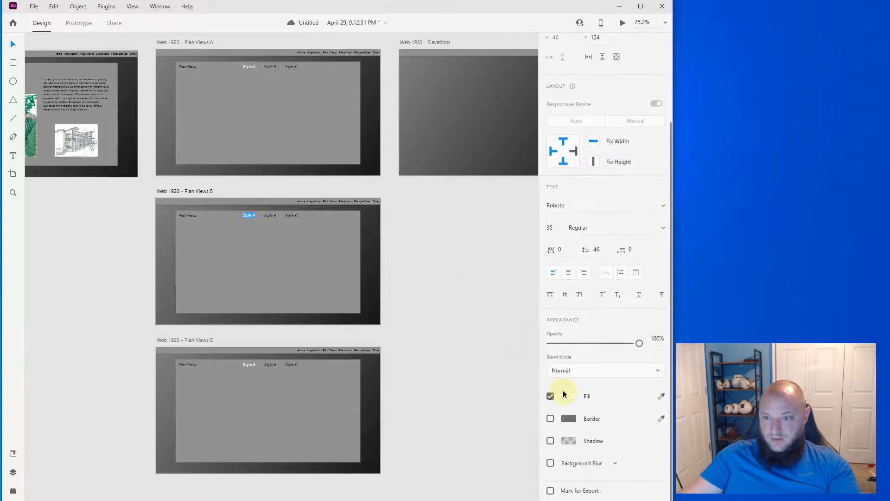
left_click(567, 399)
left_click(234, 248)
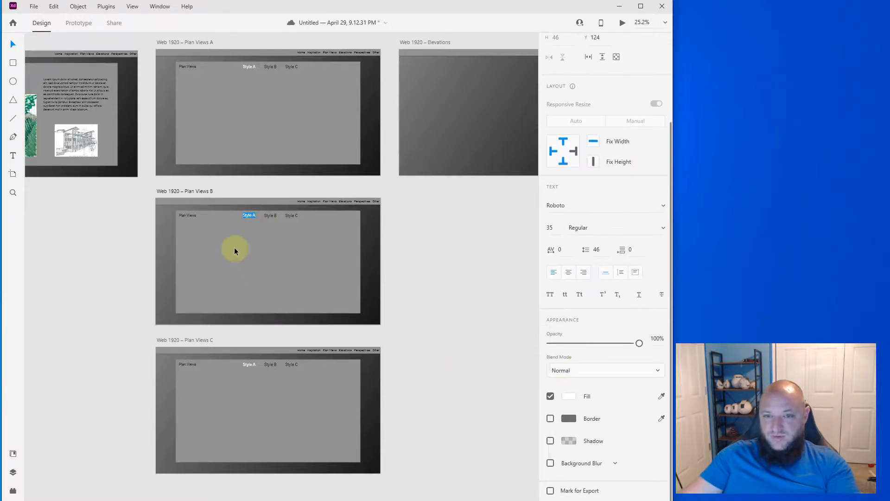
left_click(272, 215)
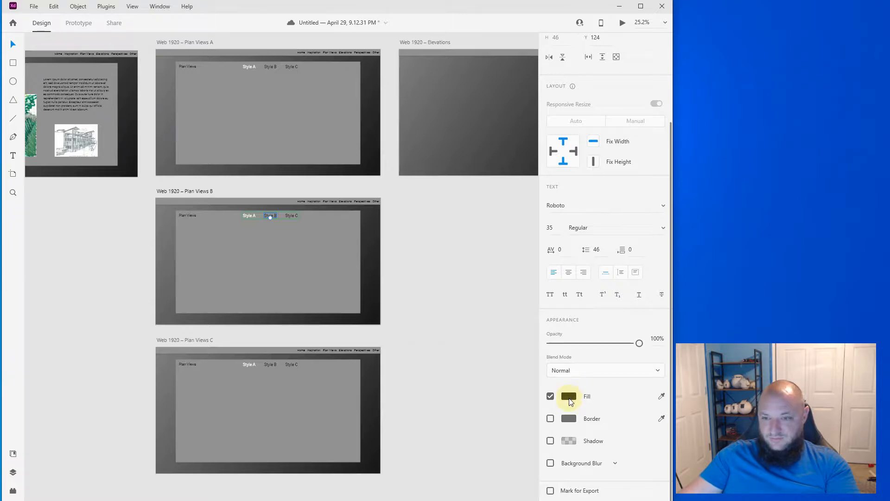
left_click(569, 399)
left_click_drag(457, 367, 403, 319)
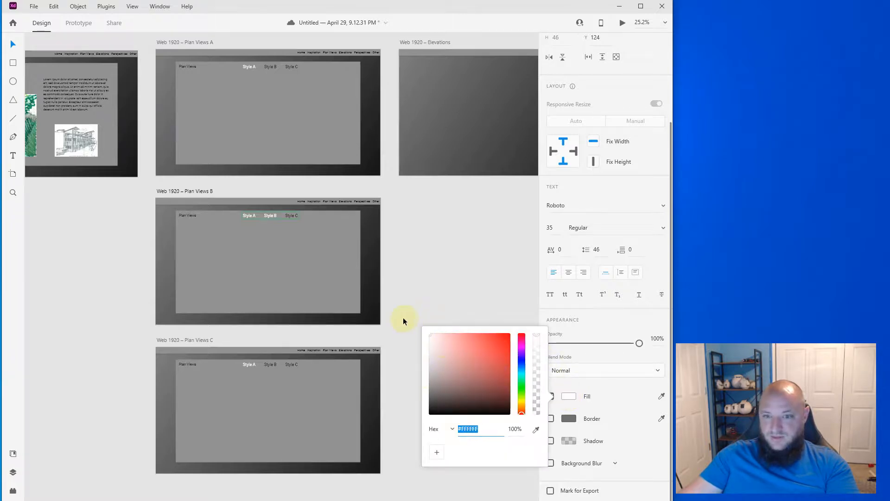
Undo the white fills applied to the Style A and Style B labels
left_click(486, 393)
key("ctrl+z")
key("ctrl+z")
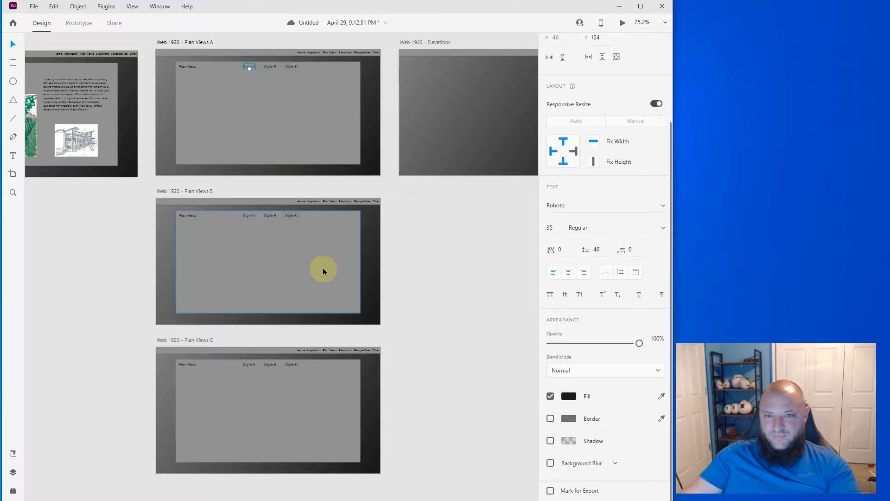
Move the main style label component off Plan Views A onto the empty canvas above the artboard
scroll(264, 73, "up", 3)
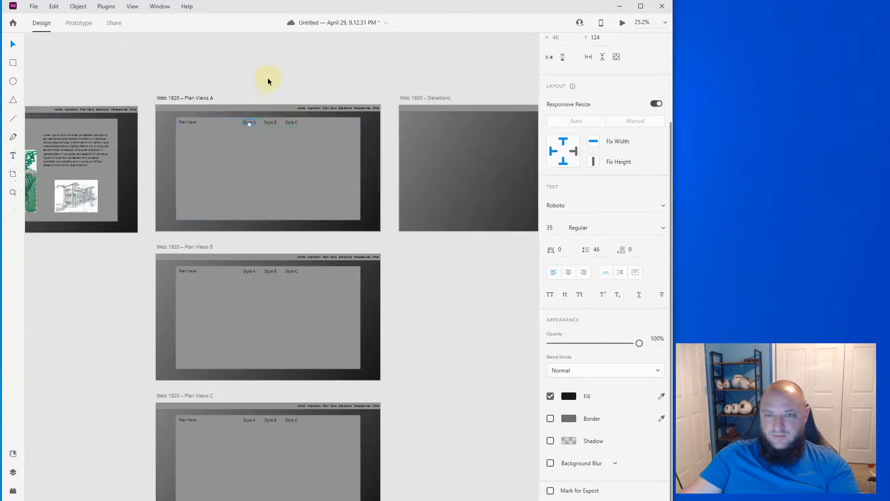
left_click(274, 137)
left_click_drag(275, 137, 273, 78)
Copy the style label instance from Plan Views B and paste it onto Plan Views A at X 745, Y 124
left_click(274, 288)
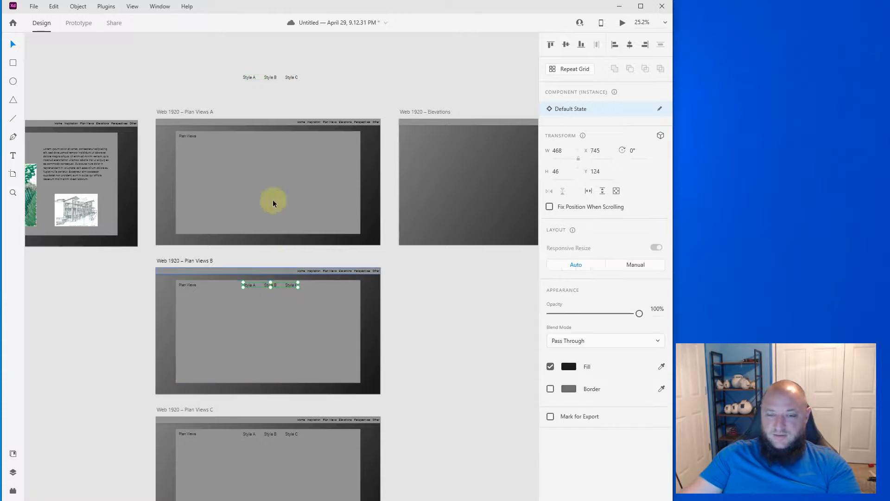
left_click(270, 174)
key("ctrl+v")
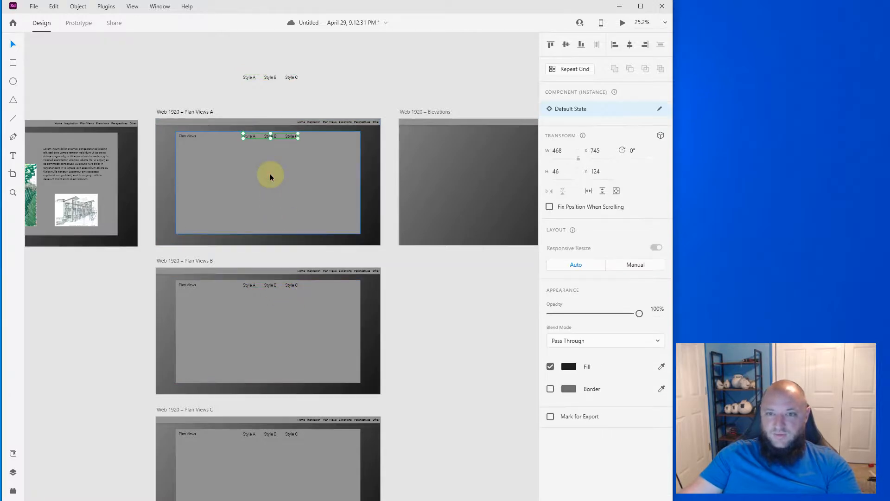
left_click(271, 79)
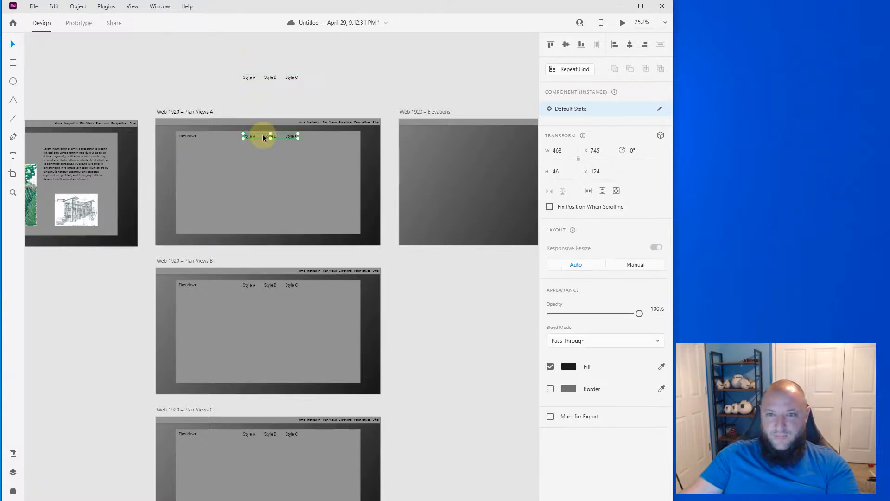
Set the Style A label's fill to white #FFFFFF in the Plan Views A instance
double_click(248, 137)
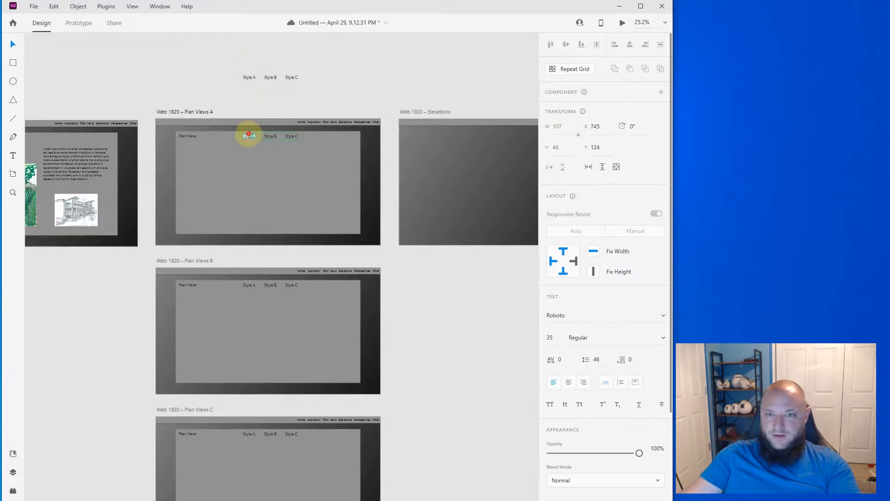
scroll(599, 345, "down", 5)
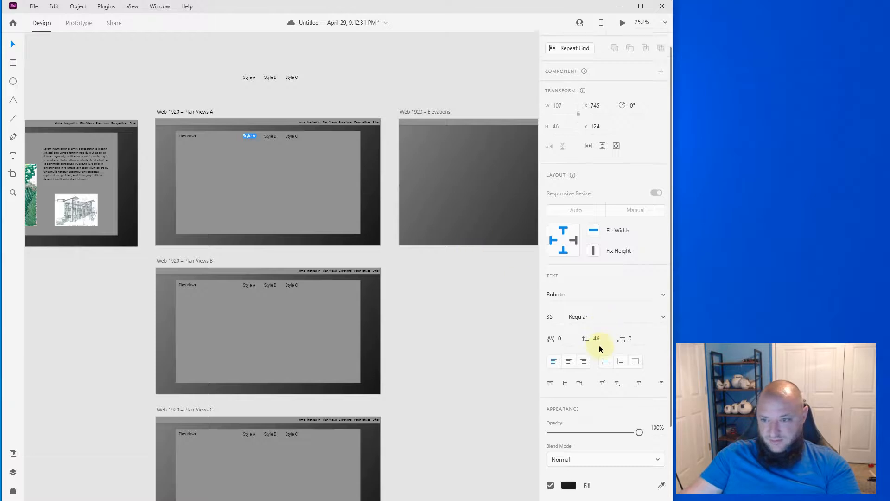
left_click(569, 395)
left_click_drag(449, 341, 429, 338)
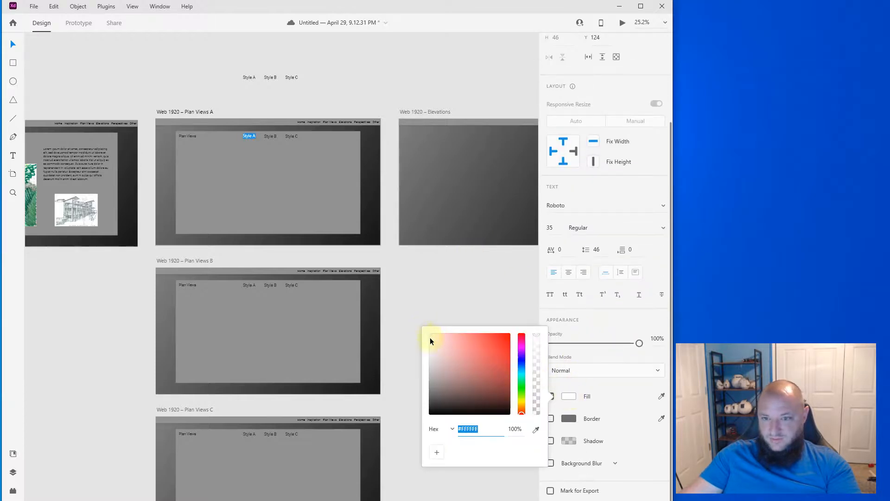
left_click(460, 282)
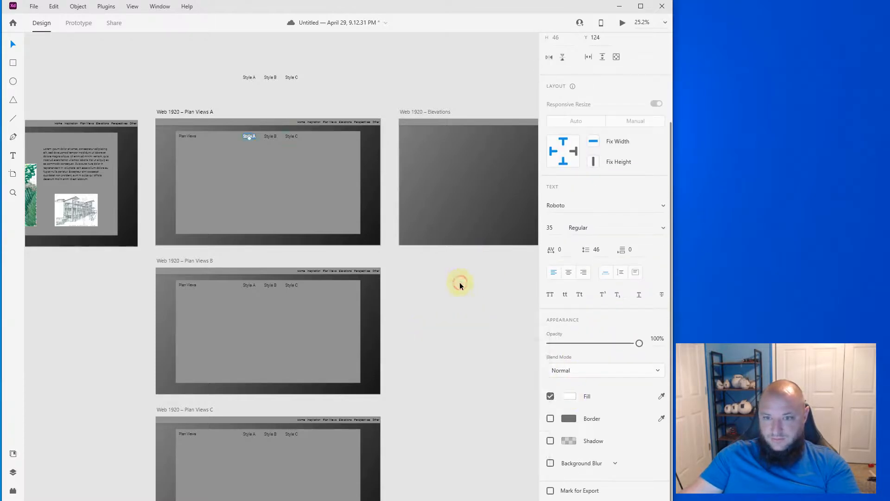
Set the Style B label's fill to white #FFFFFF in the Plan Views B instance
left_click(271, 286)
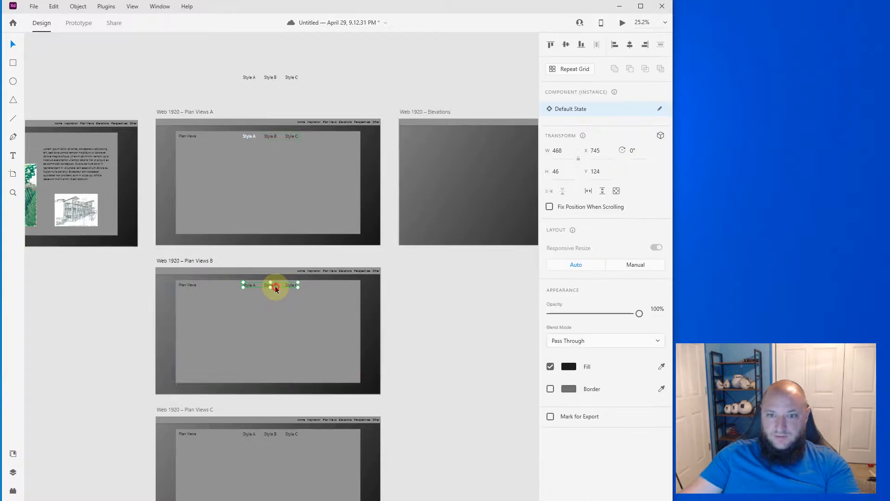
double_click(271, 286)
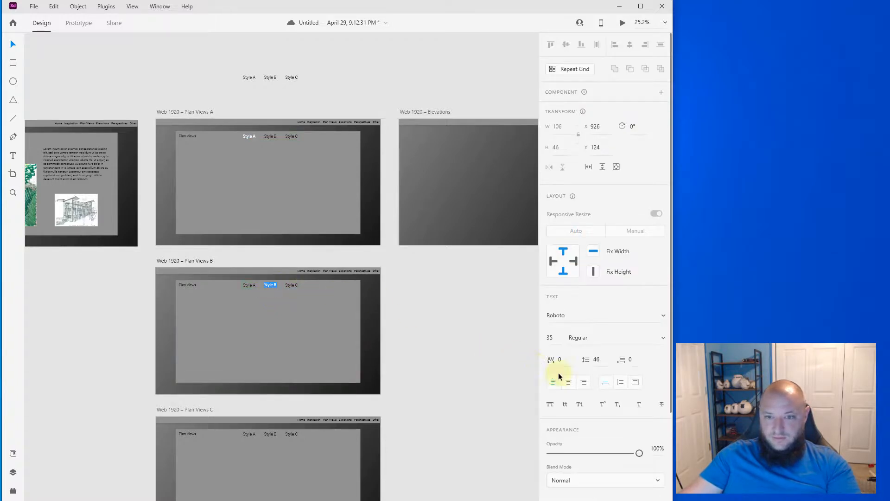
scroll(559, 372, "down", 3)
left_click(568, 396)
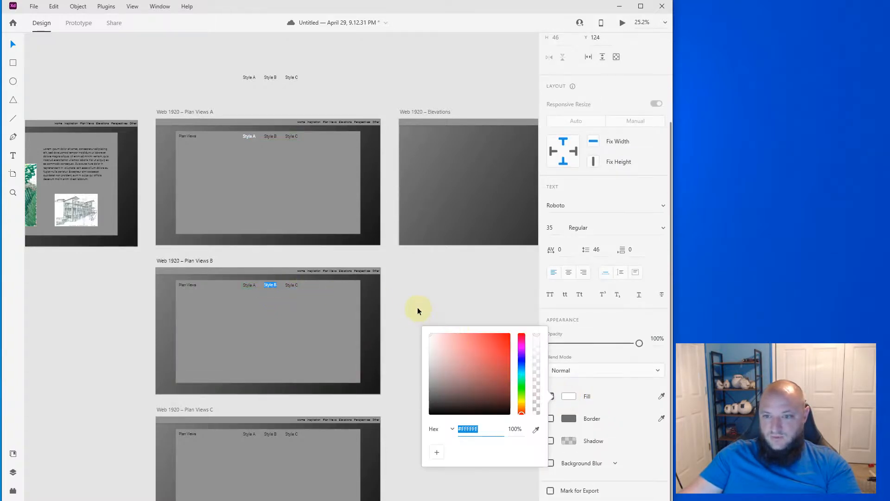
left_click(424, 295)
Set the Style C label's fill to white in the Plan Views C instance
scroll(325, 377, "down", 3)
left_click(297, 355)
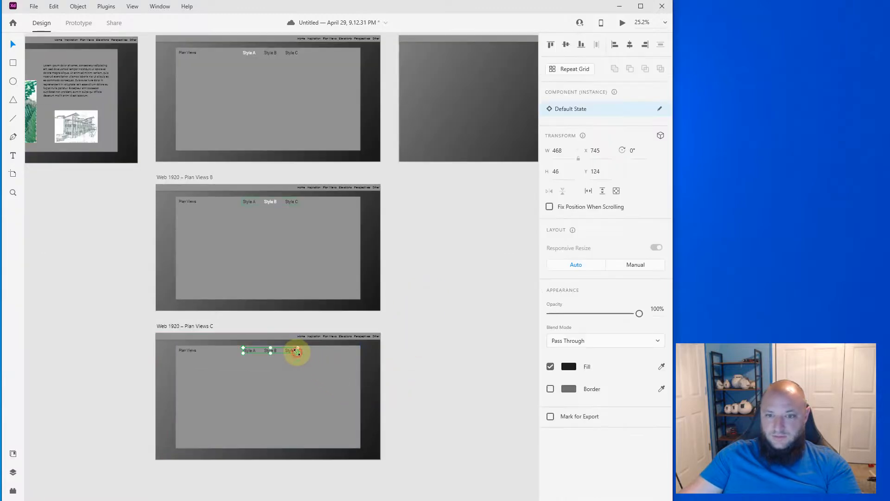
double_click(292, 353)
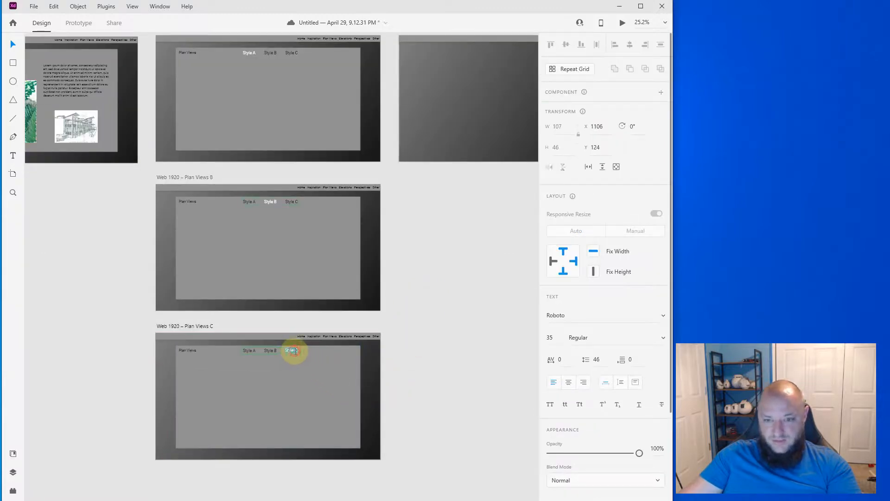
scroll(590, 371, "down", 3)
left_click(570, 396)
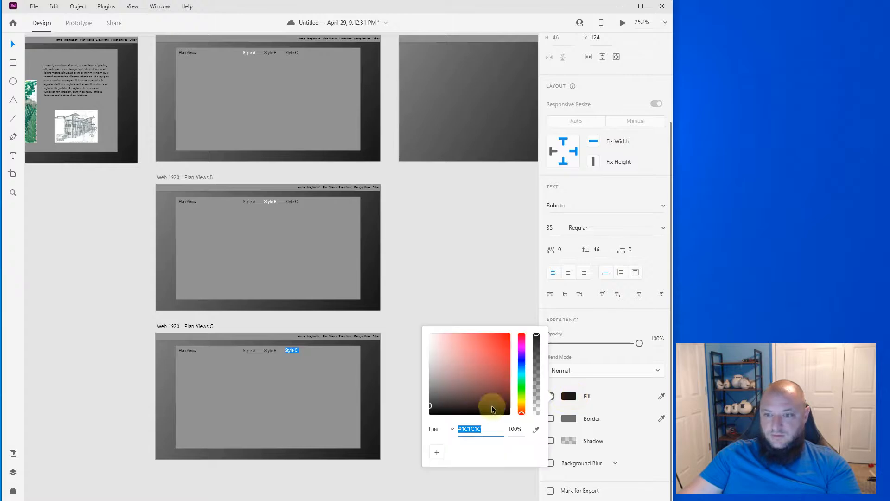
left_click_drag(493, 409, 415, 324)
left_click(446, 273)
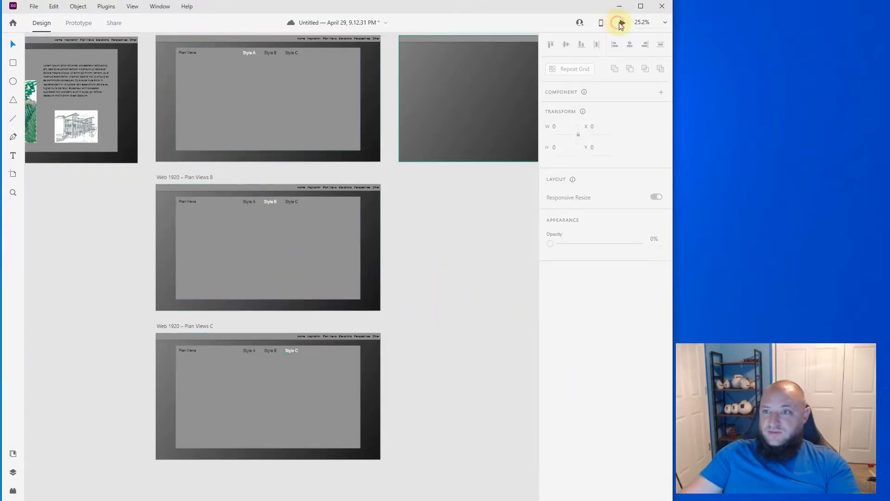
Preview the prototype, open Plan Views, test the Style A, B and C links, and close the preview
left_click(622, 24)
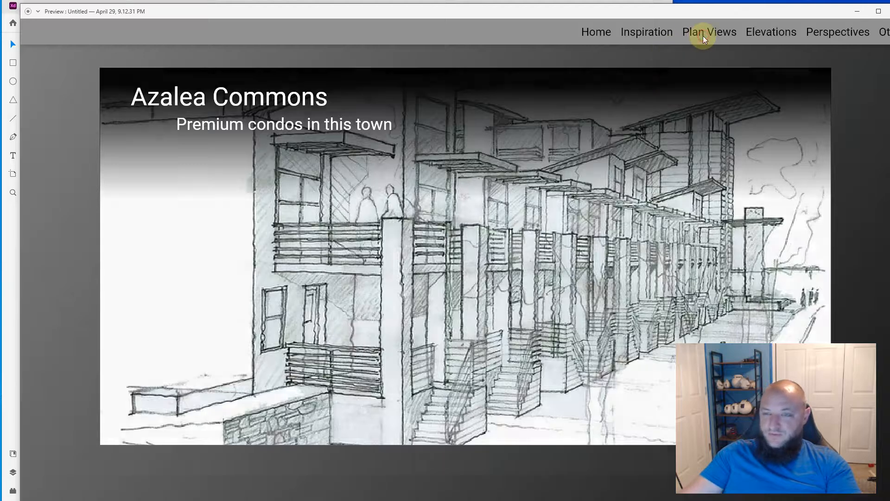
left_click(703, 37)
left_click(487, 88)
left_click(554, 86)
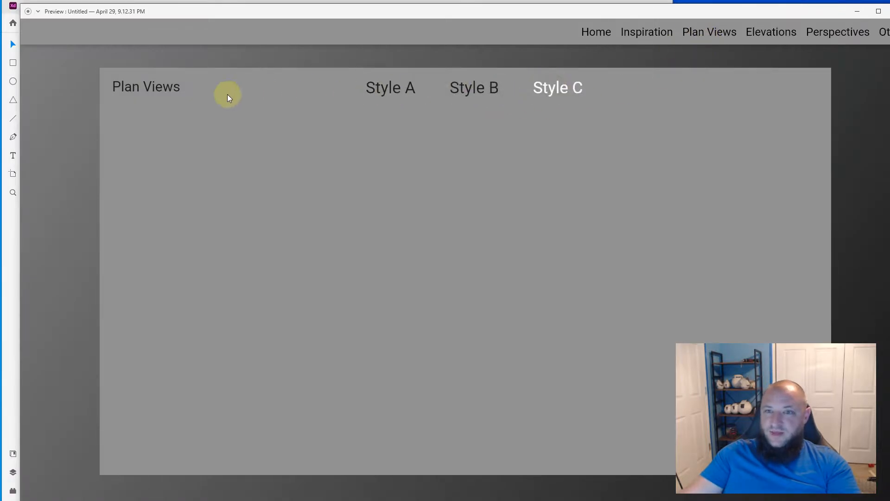
left_click(364, 95)
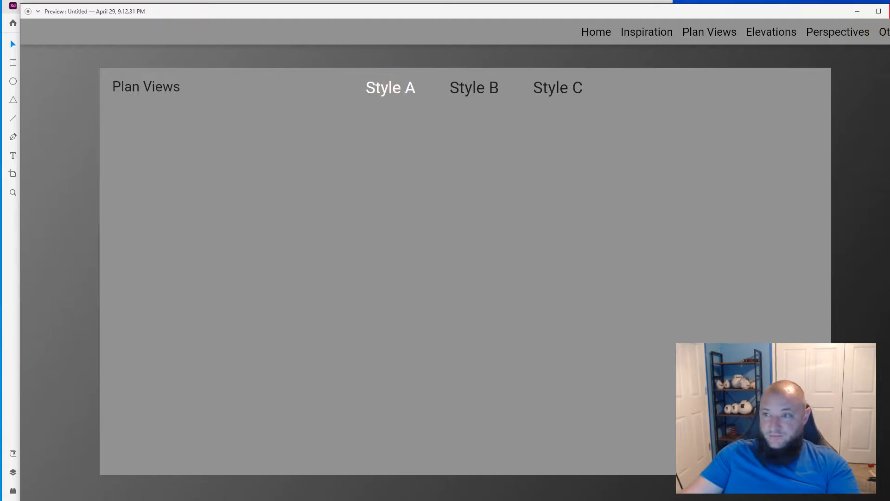
left_click(889, 11)
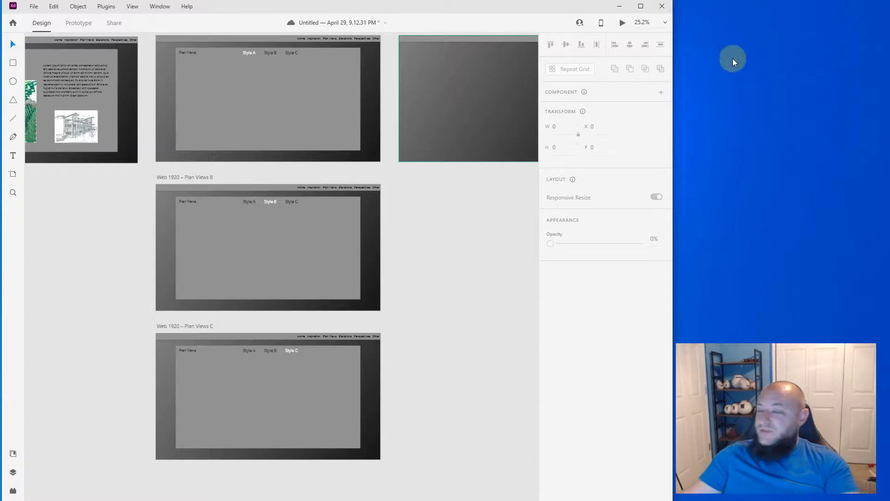
Stretch the Elevations artboard's background component downward to a height of about 2991
left_click_drag(142, 274, 491, 292)
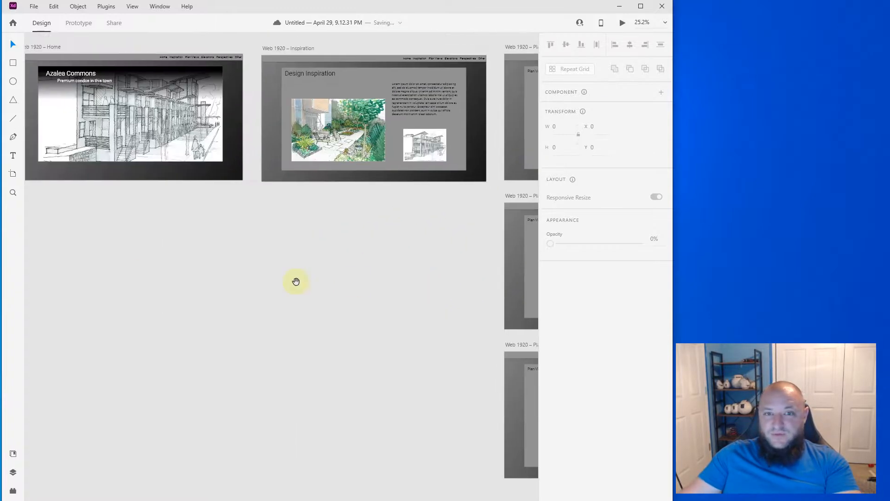
left_click_drag(296, 247, 276, 221)
left_click(203, 172)
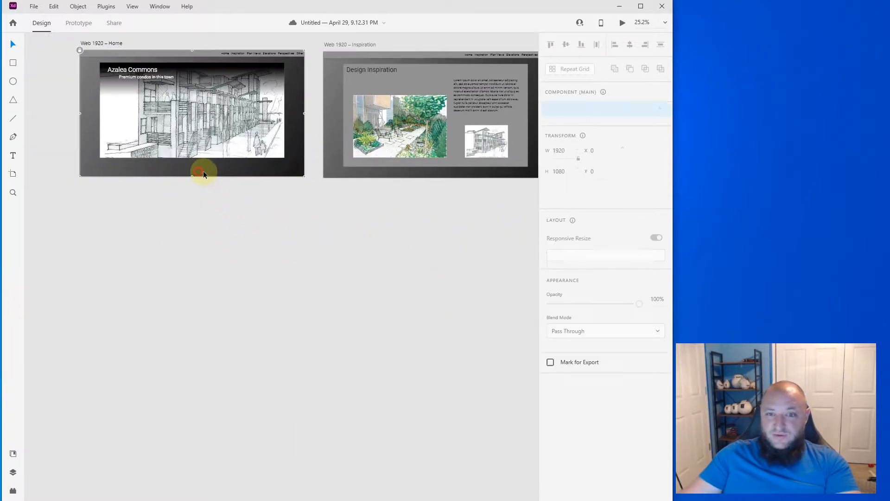
left_click_drag(403, 233, 74, 239)
left_click_drag(349, 219, 222, 223)
left_click(361, 189)
left_click_drag(437, 236, 324, 237)
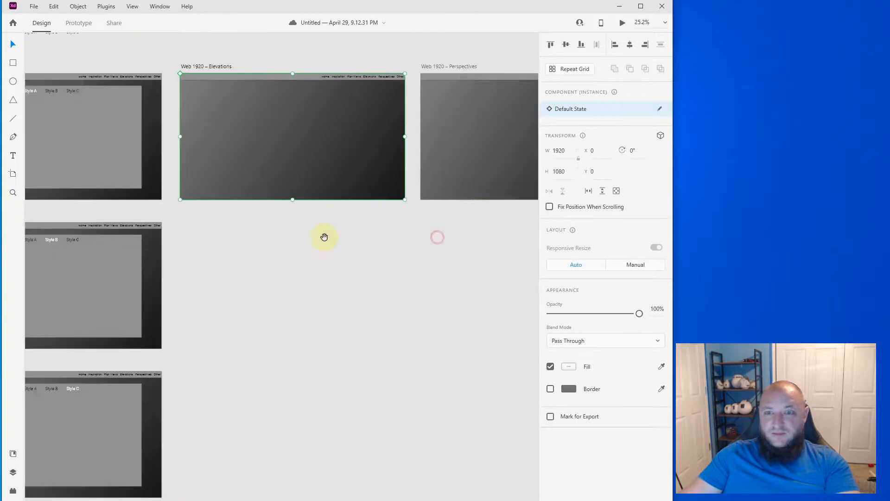
left_click_drag(279, 202, 288, 425)
left_click(444, 292)
left_click(318, 155)
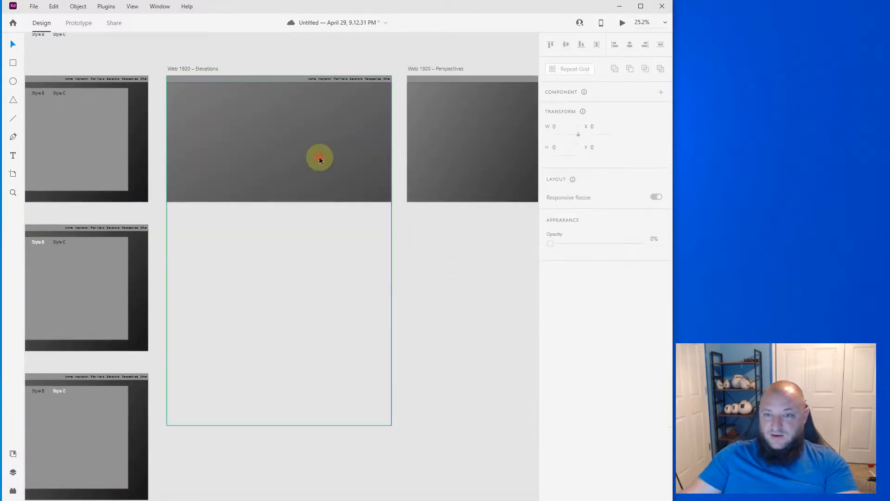
Extend the Elevations artboard to a height of about 2884 and trim its background to the artboard's lower edge
left_click(181, 68)
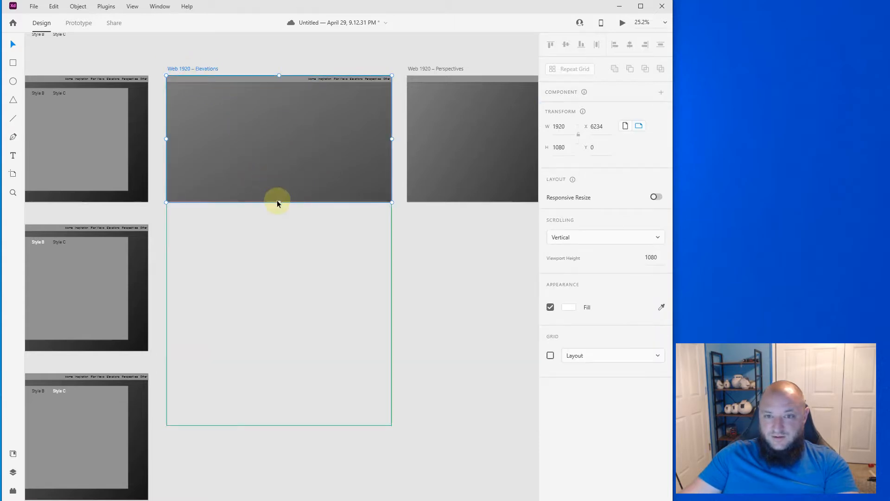
mouse_move(278, 202)
left_mouse_down()
mouse_move(284, 388)
mouse_move(298, 401)
mouse_move(292, 433)
mouse_move(294, 414)
left_mouse_up()
left_click(329, 383)
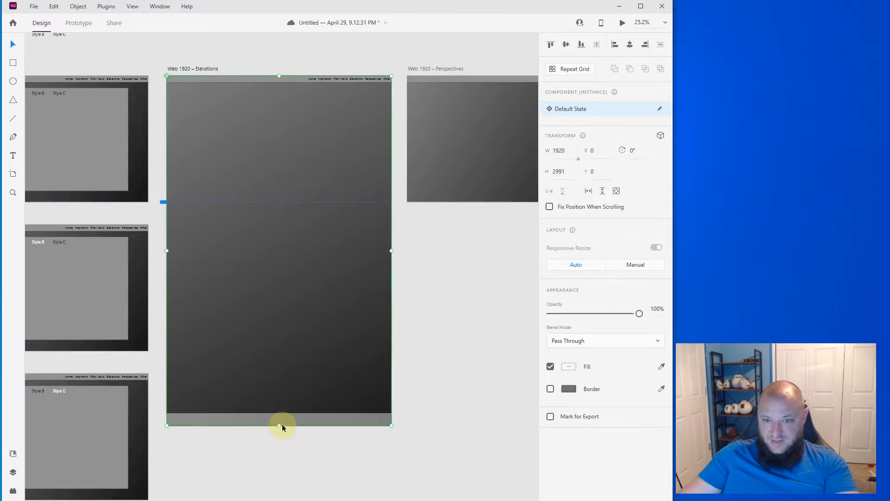
scroll(266, 438, "up", 5)
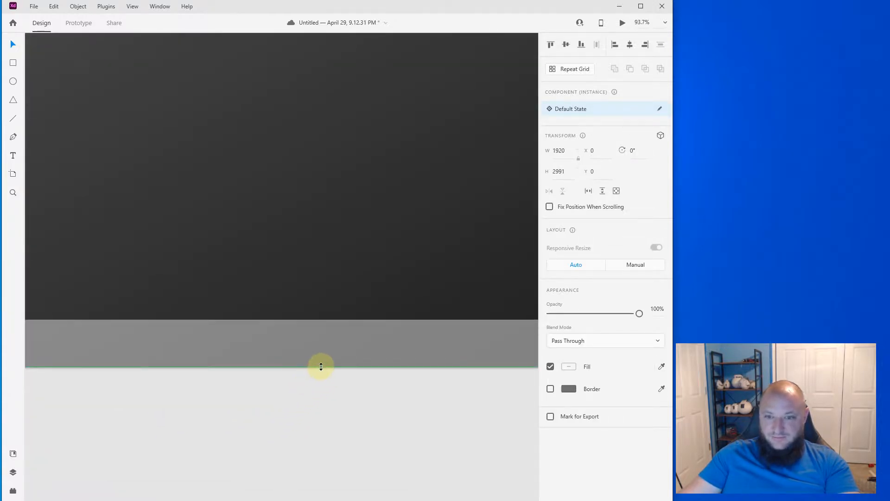
left_click_drag(319, 366, 320, 320)
left_click(330, 351)
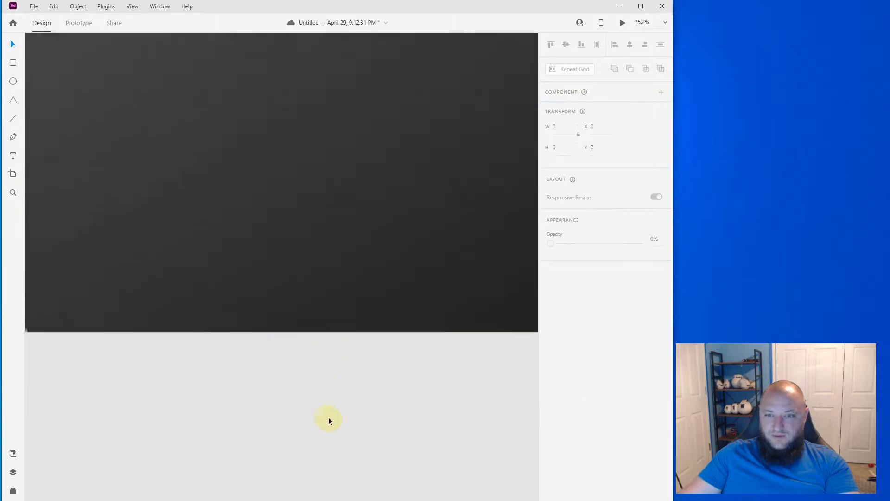
Lower the Elevations artboard's viewport marker to its lower edge, for a viewport height of 2884
scroll(325, 380, "down", 3)
left_click_drag(295, 252, 286, 293)
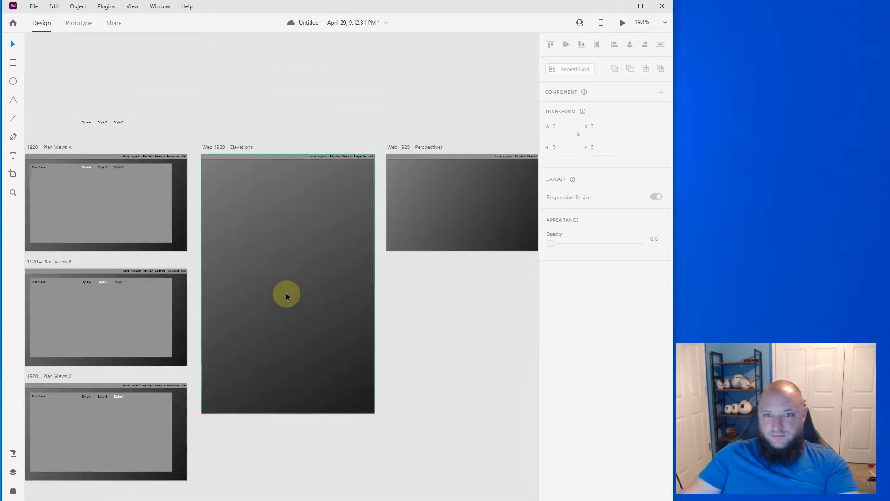
left_click(227, 146)
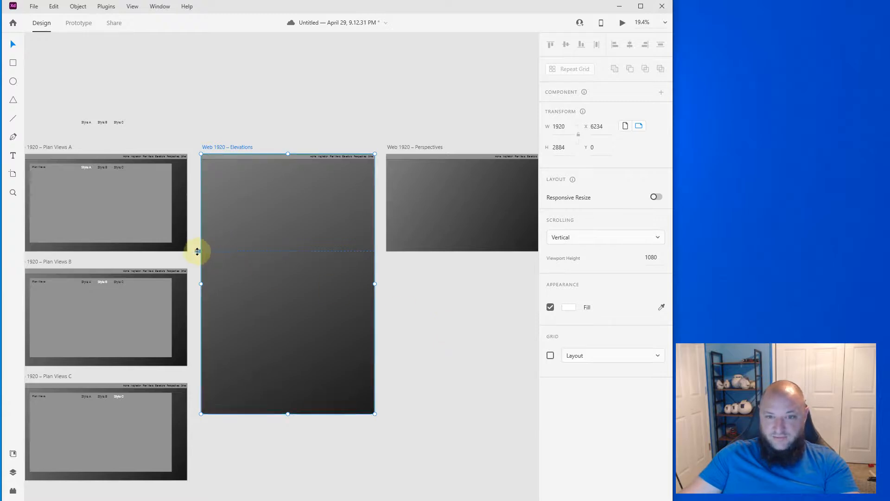
left_click_drag(200, 251, 202, 414)
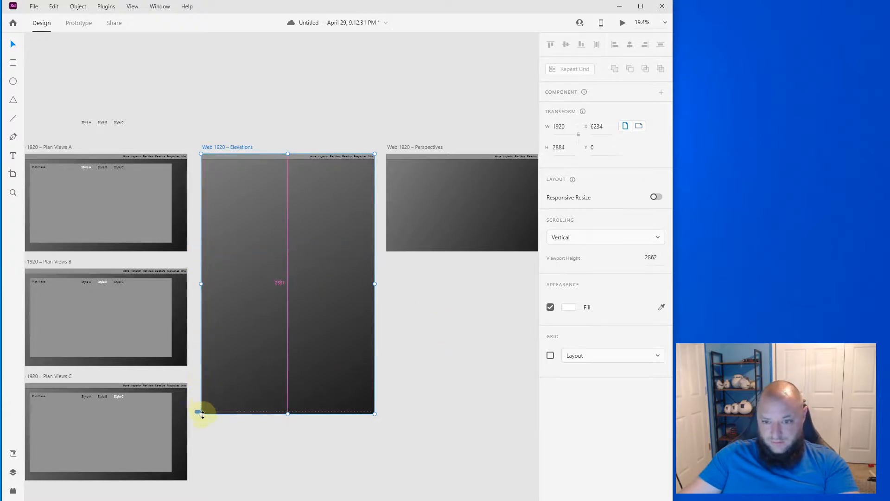
left_click(256, 431)
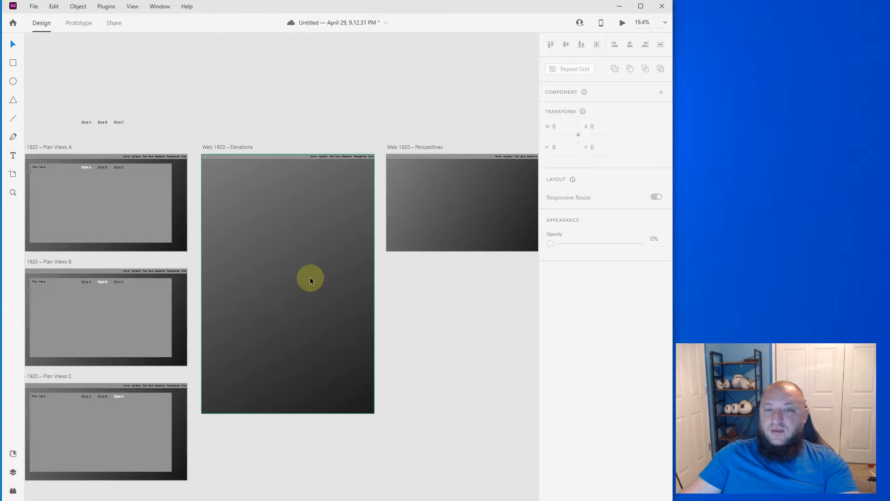
scroll(243, 179, "up", 2)
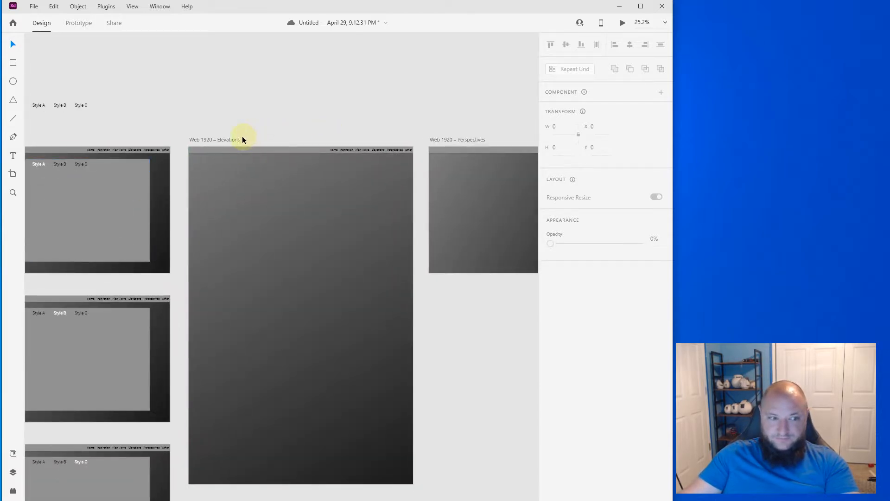
double_click(225, 139)
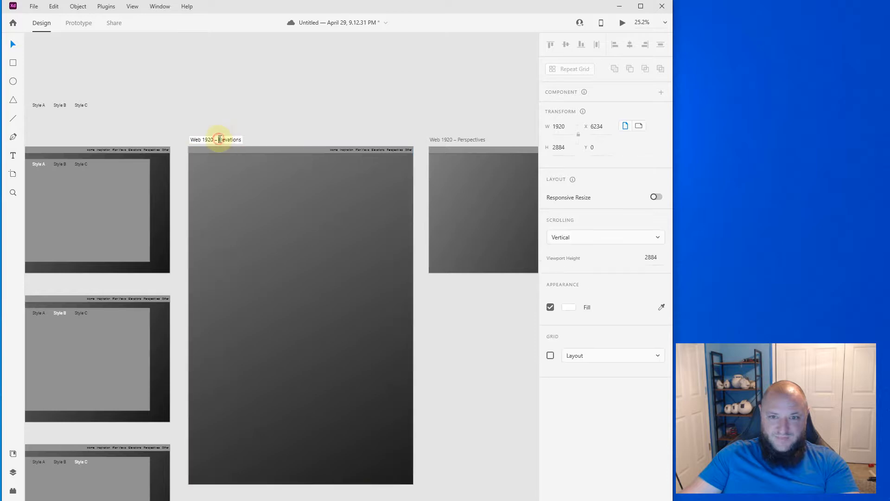
left_click_drag(219, 140, 243, 139)
type("E")
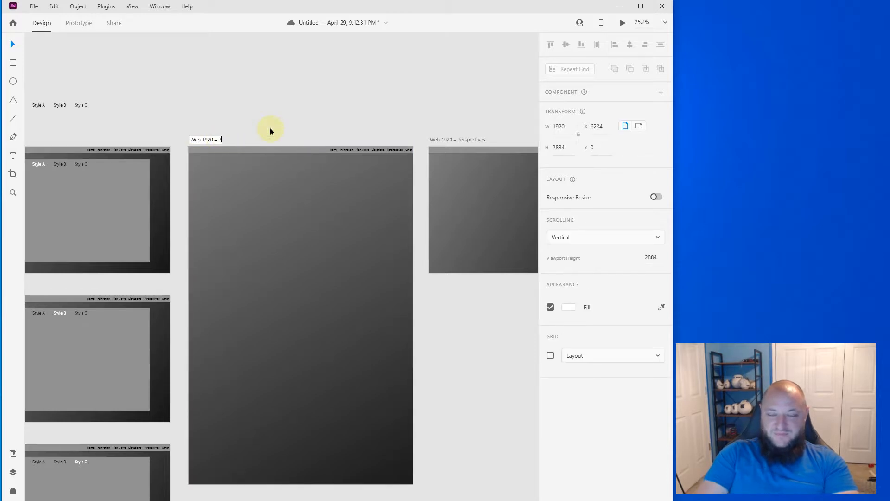
key("Escape")
Undo the viewport and artboard height changes on the Elevations artboard
key("ctrl+z")
key("ctrl+z")
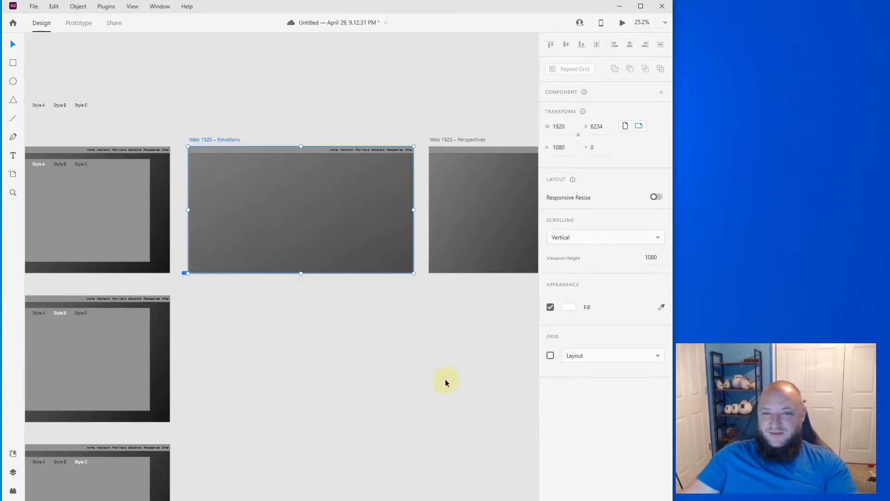
left_click(445, 380)
Stretch the Perspectives artboard's background component downward to a height of about 2912
left_click_drag(472, 368, 305, 328)
left_click(379, 164)
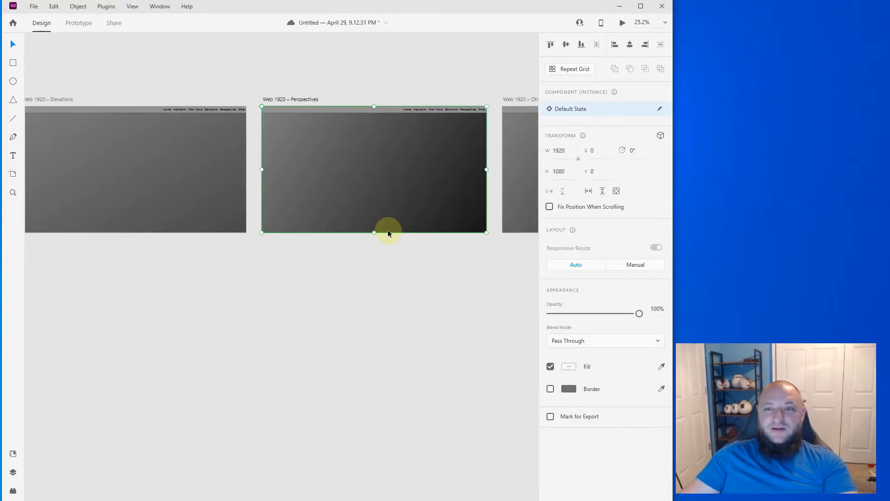
left_click_drag(374, 232, 375, 447)
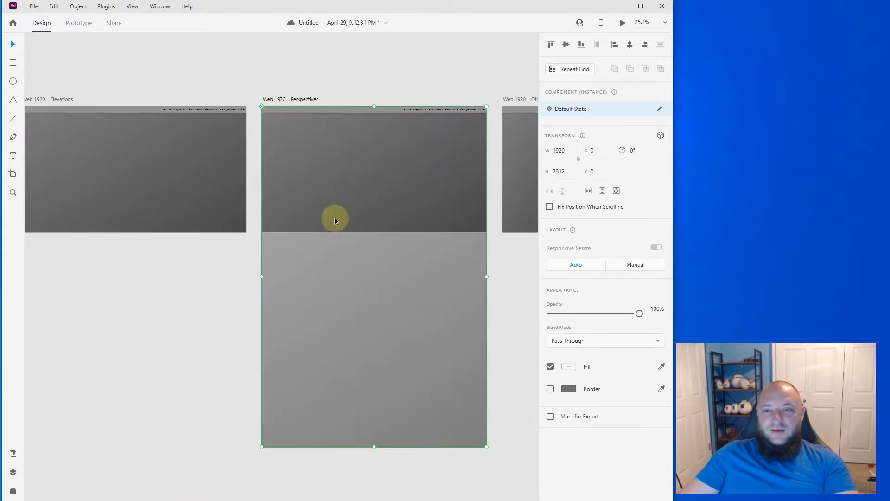
double_click(313, 156)
key("Escape")
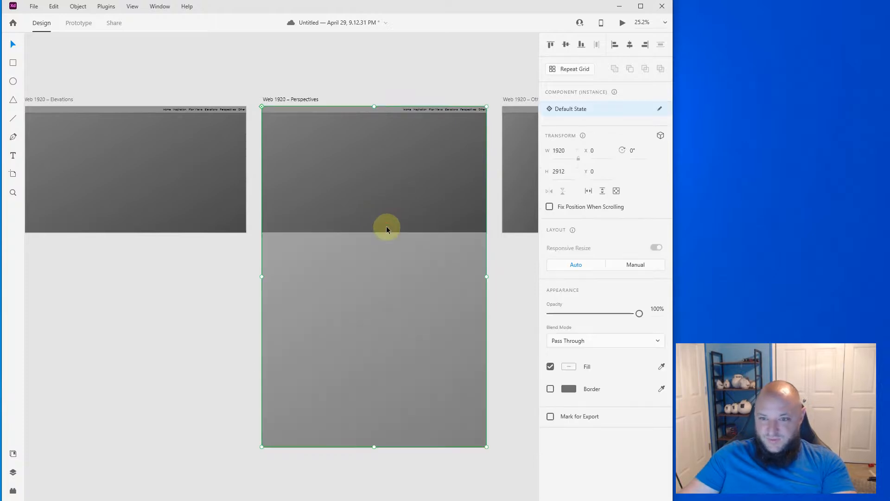
key("Escape")
Extend the Perspectives artboard to a height of about 2952 and match its background to the artboard's lower edge
left_click(285, 99)
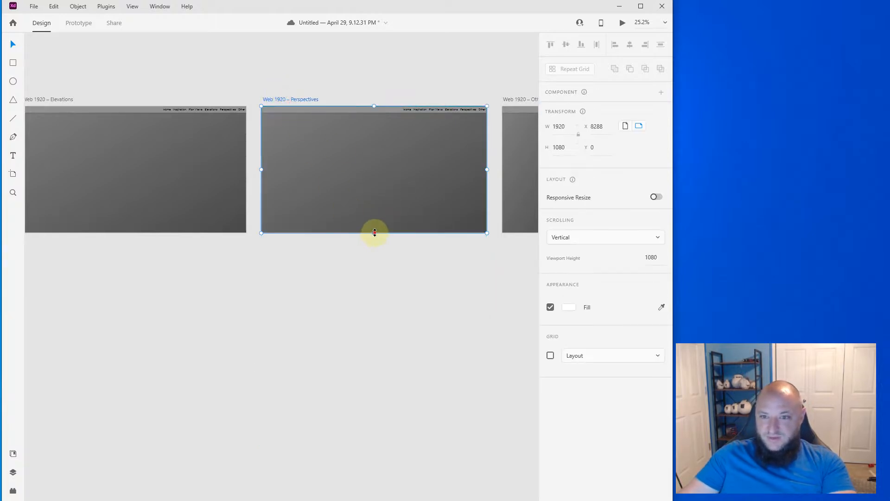
left_click_drag(374, 233, 374, 453)
left_click(380, 442)
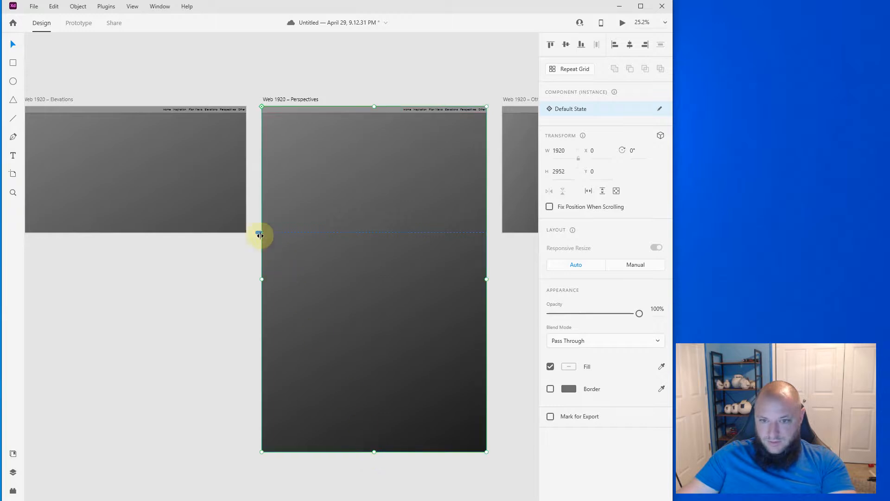
Lower the Perspectives artboard's viewport marker to the artboard's lower edge
left_click_drag(258, 232, 260, 464)
left_click(226, 403)
left_click(214, 313)
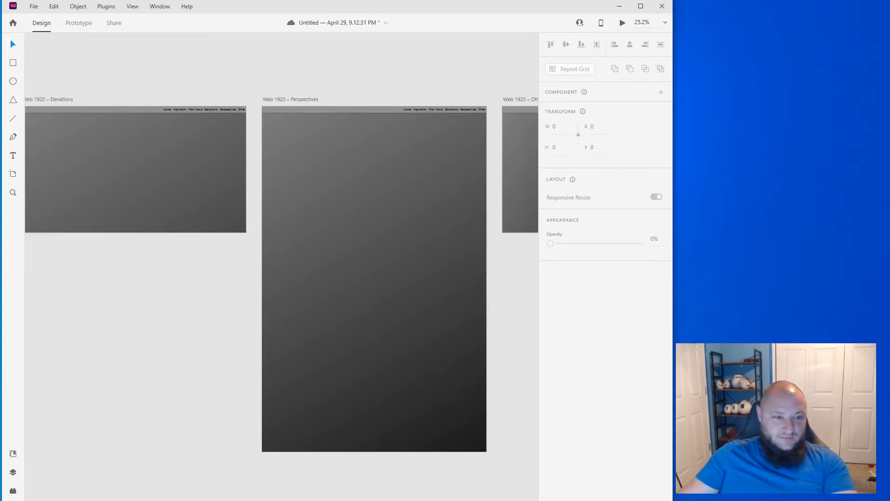
Paste three interior photos, of a kitchen, a living room and a bedroom, on the empty canvas beside the Perspectives artboard
key("ctrl+v")
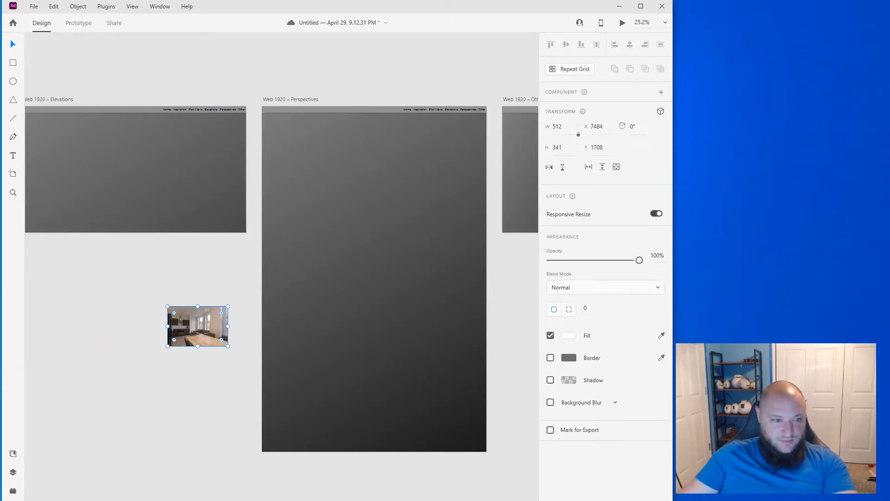
key("ctrl+v")
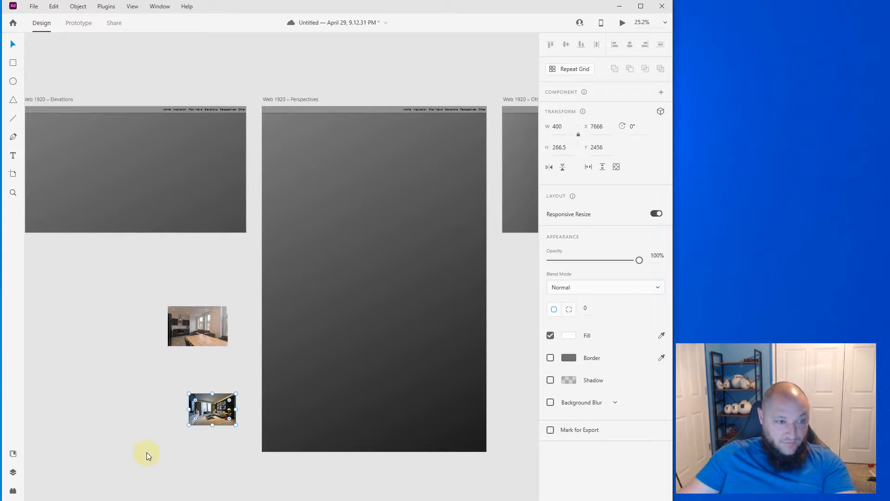
key("ctrl+v")
Stagger the photos down the Perspectives artboard: bedroom near the top, kitchen at about X 329, Y 1007, living room at about X 1042, Y 1557
left_click_drag(215, 467, 393, 188)
left_click_drag(184, 330, 316, 248)
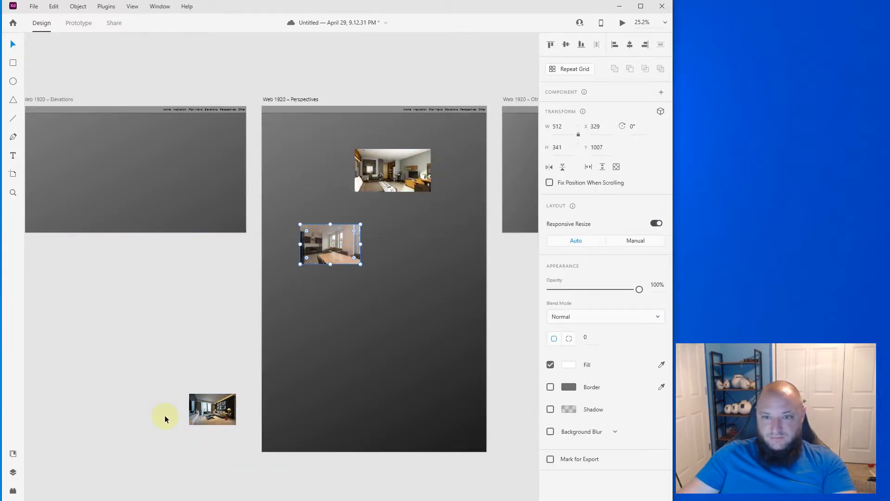
left_click_drag(229, 409, 423, 303)
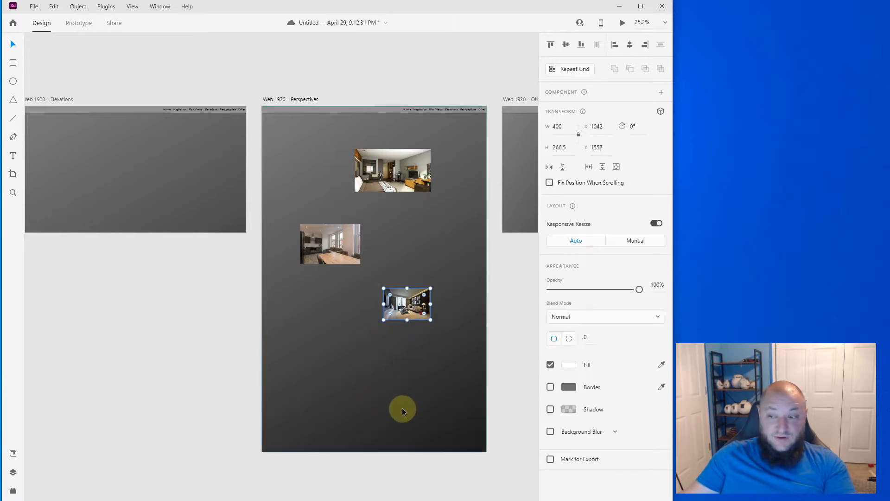
left_click(116, 343)
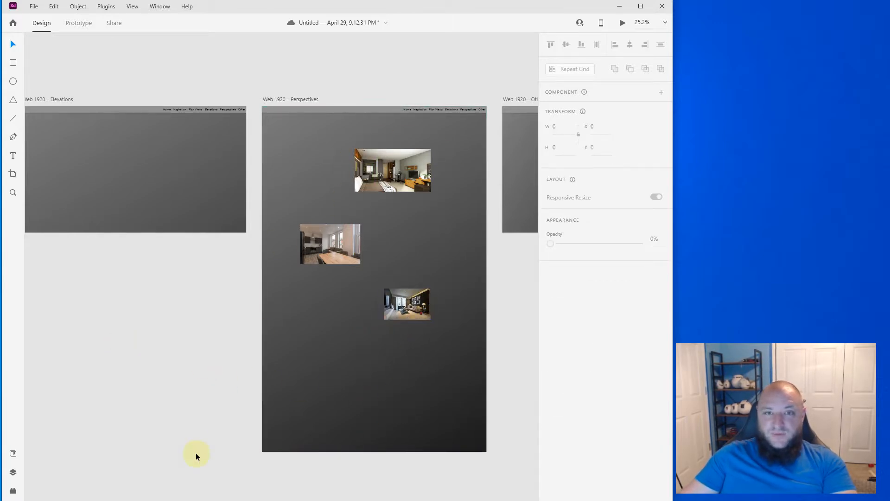
Preview the prototype and open the Perspectives page to check how the tall artboard displays
left_click(158, 346)
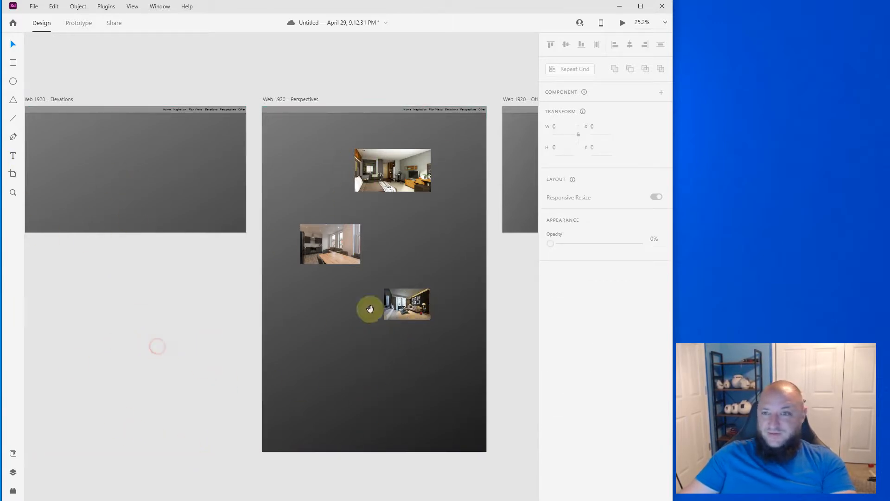
left_click_drag(409, 294, 319, 300)
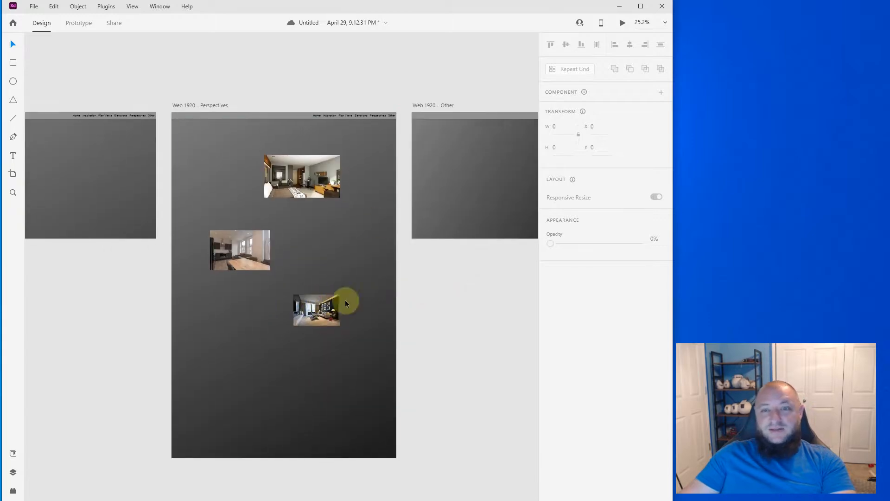
left_click(623, 23)
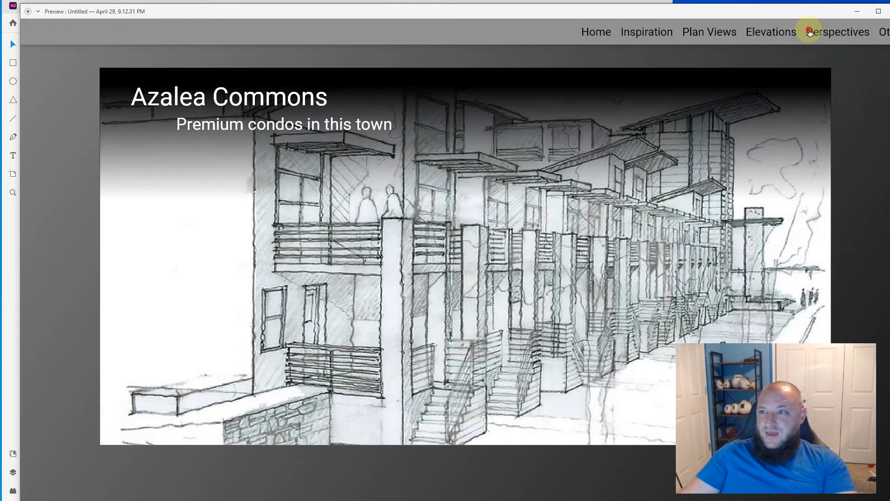
left_click(809, 31)
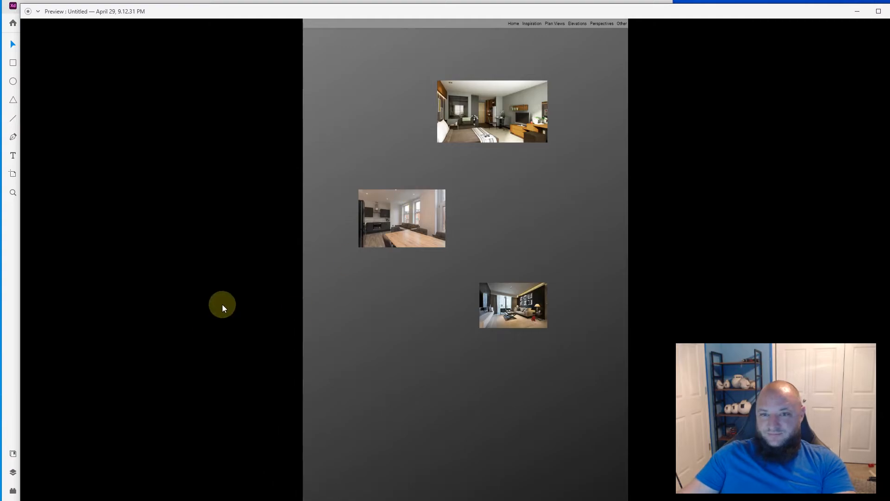
Close the preview and shorten the Perspectives artboard to a height of 2809
left_click(889, 11)
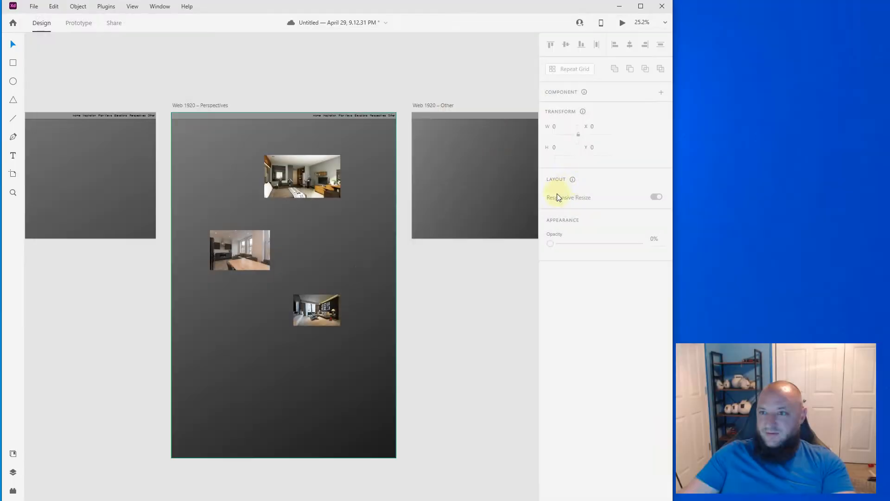
left_click(227, 400)
left_click(160, 345)
left_click(207, 107)
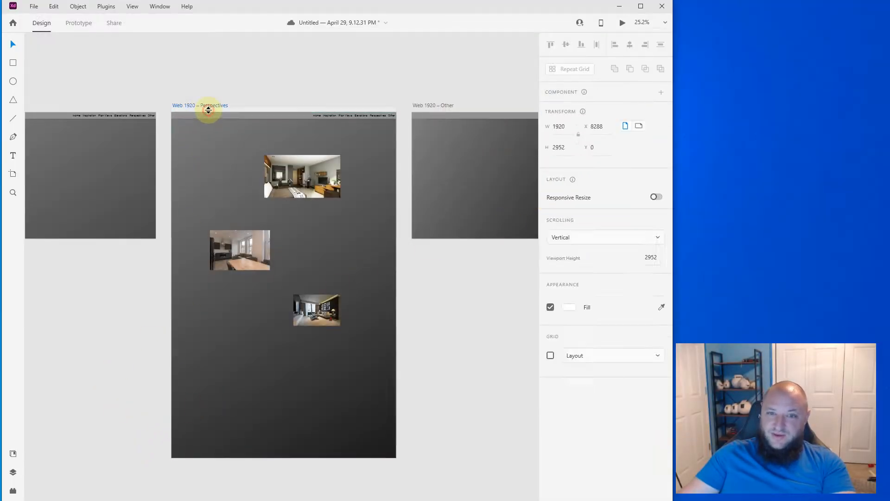
left_click(220, 99)
left_click(209, 105)
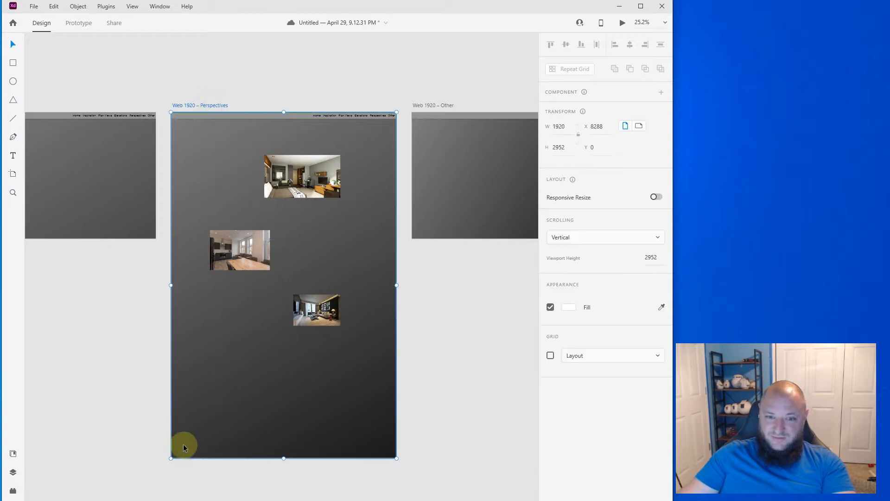
mouse_move(283, 457)
left_mouse_down()
mouse_move(286, 441)
mouse_move(286, 452)
left_mouse_up()
key("ctrl+z")
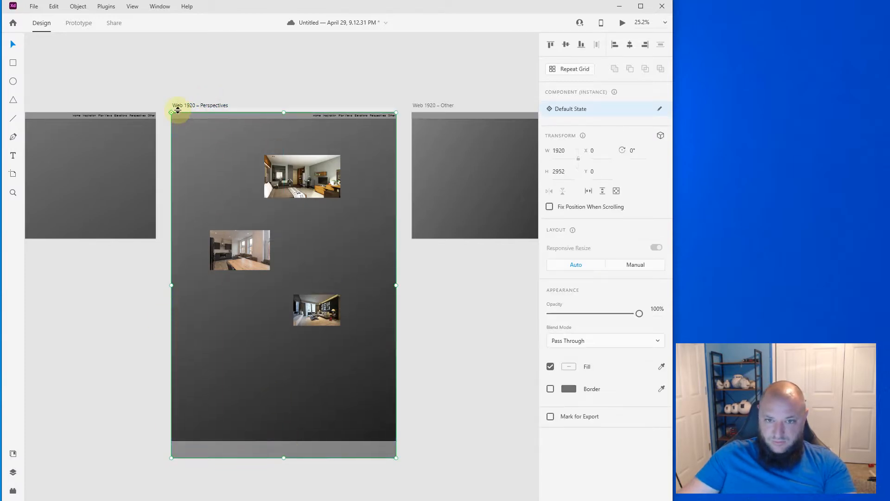
Shorten the background component on the Perspectives page to a height of 2809, matching the artboard's lower edge
left_click(184, 107)
left_click(273, 364)
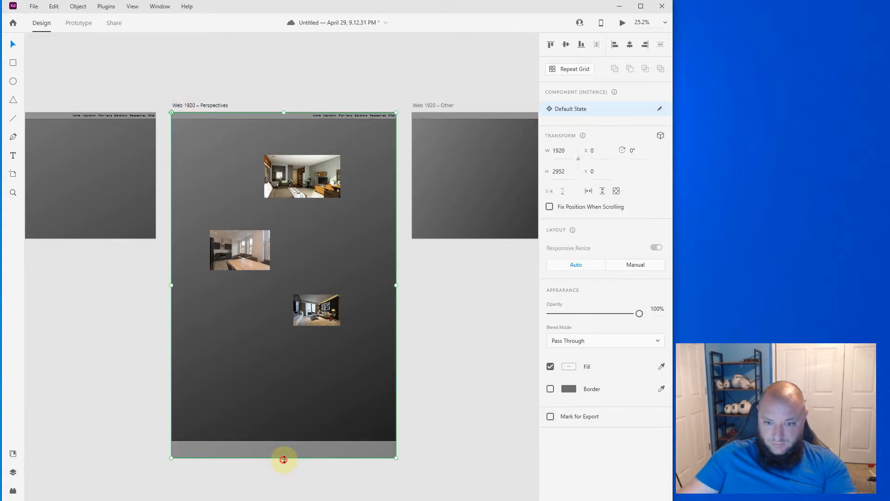
left_click_drag(284, 458, 284, 441)
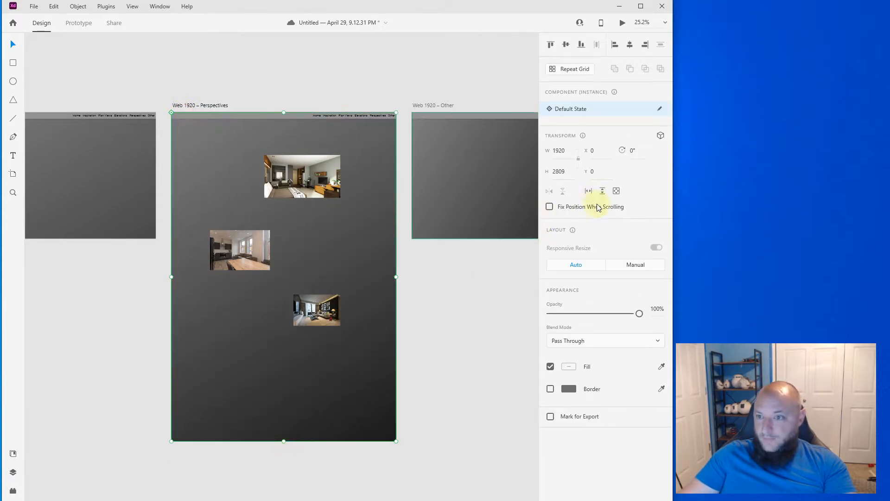
Set the Perspectives artboard's height to 1080
left_click(194, 106)
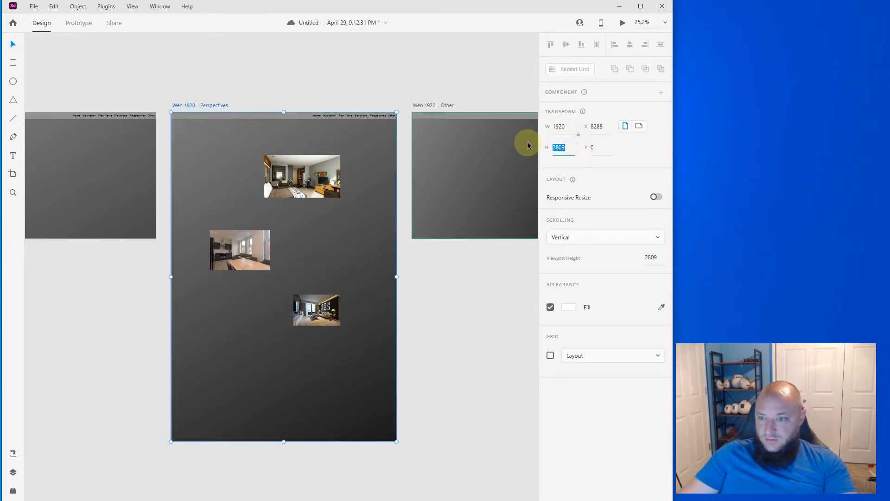
type("1080")
key("Return")
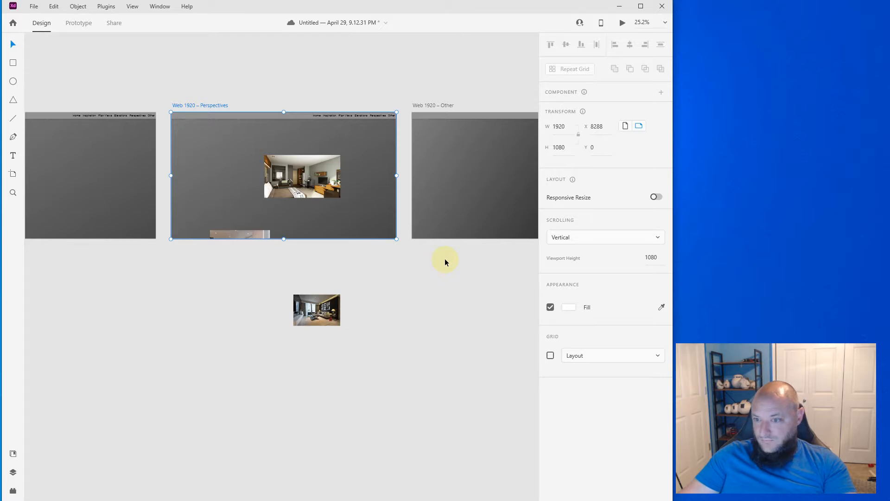
Shorten the Perspectives background component to a height of 2504 and extend the artboard down to the same height
left_click(397, 257)
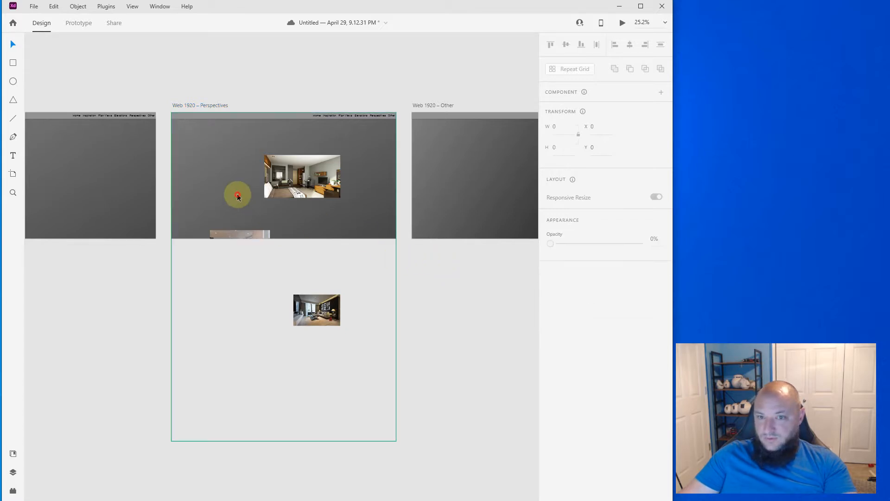
left_click(198, 141)
left_click_drag(284, 441, 306, 406)
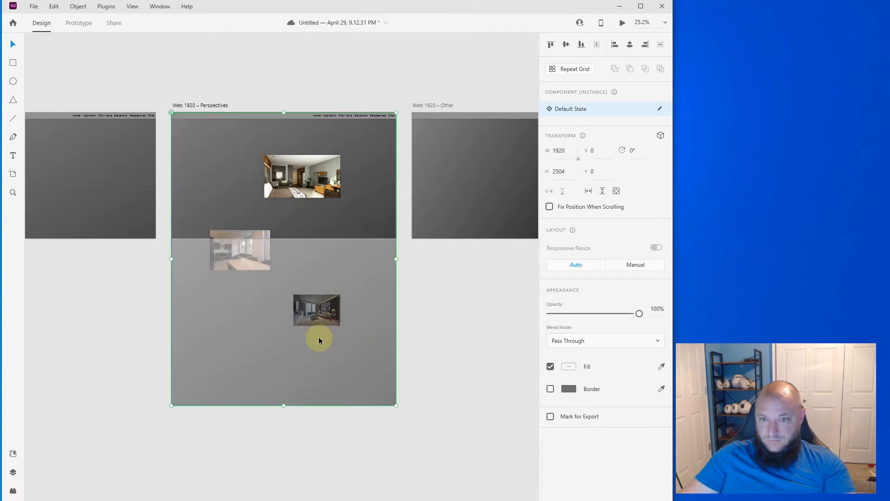
left_click(202, 107)
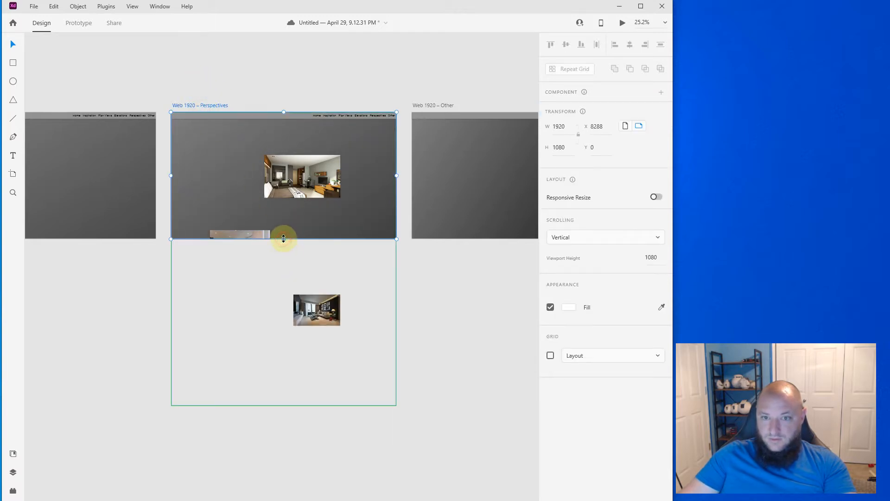
left_click_drag(284, 237, 310, 405)
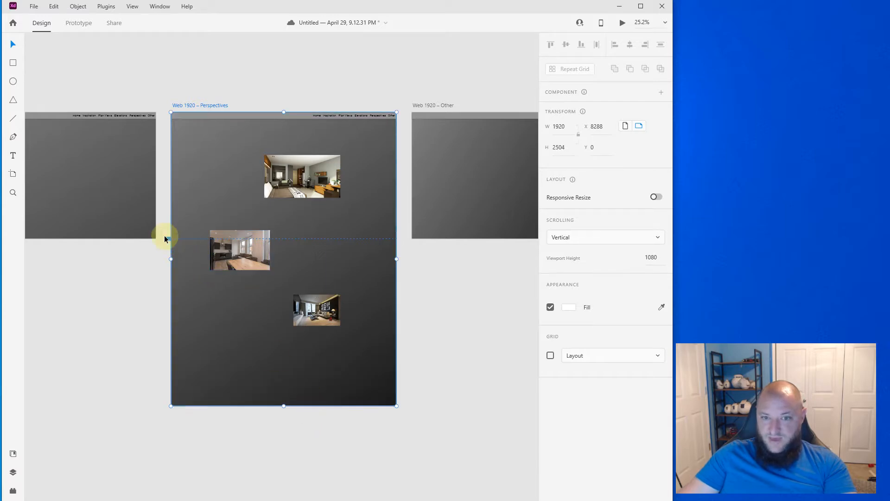
Preview the prototype, open the Perspectives page and check that it scrolls through all three photos
left_click(622, 23)
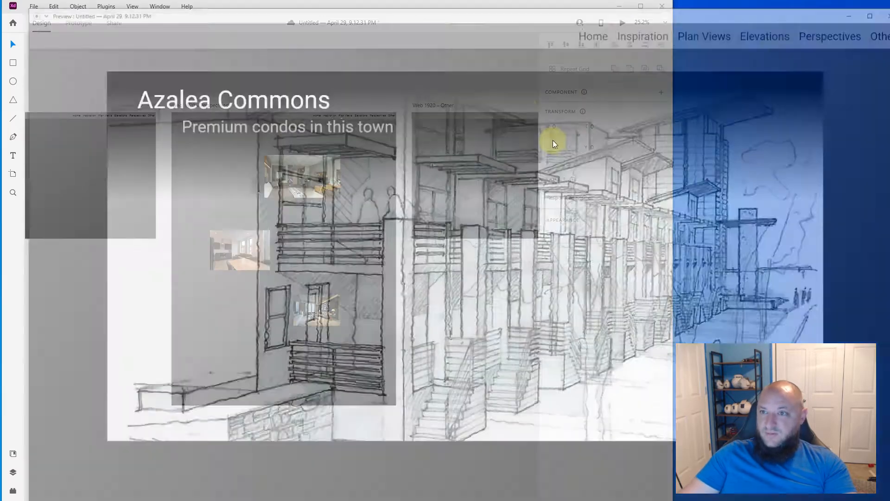
left_click(819, 30)
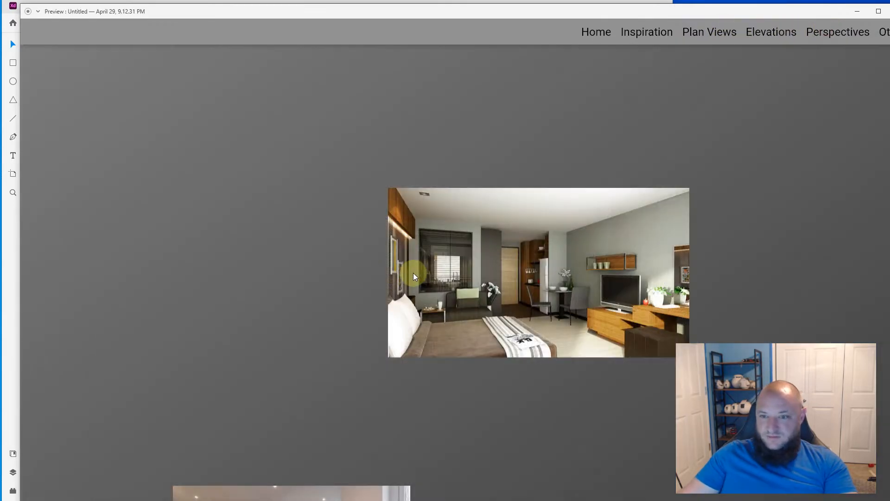
scroll(414, 268, "down", 10)
scroll(394, 253, "up", 10)
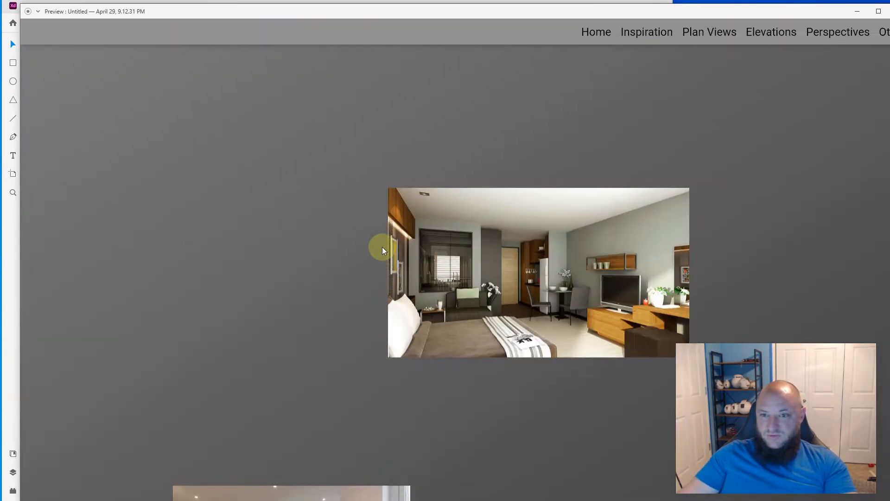
scroll(383, 247, "down", 9)
scroll(375, 192, "down", 2)
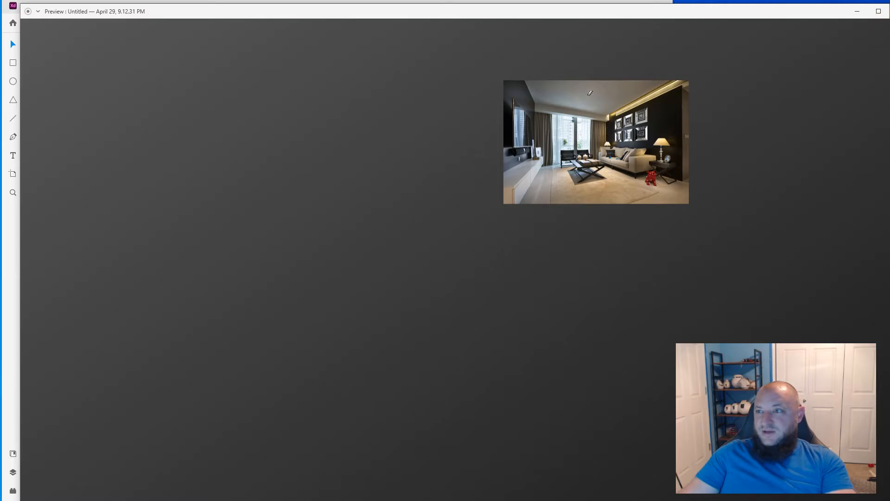
left_click(889, 11)
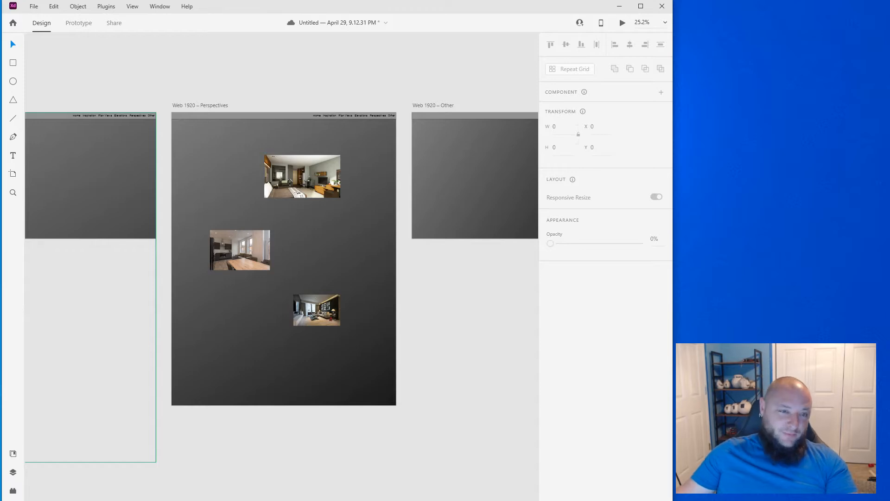
Save the document, bring the row of page artboards into view and briefly preview the Home page
key("ctrl+s")
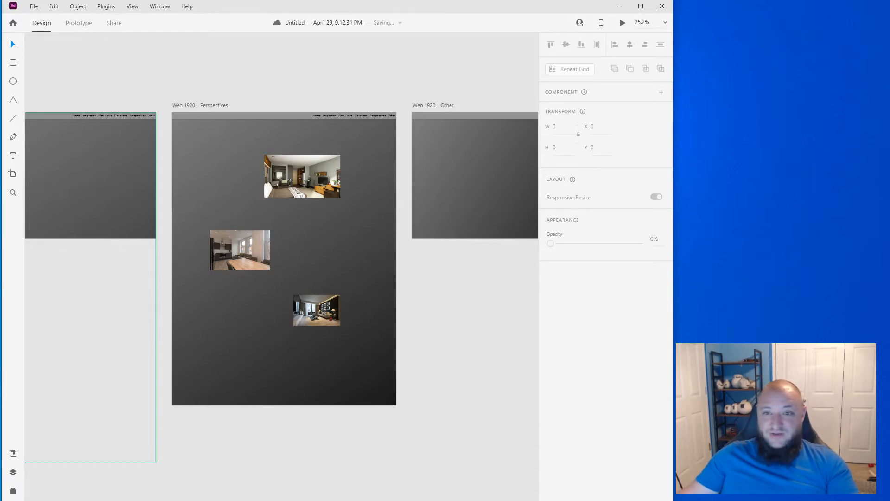
left_click(130, 87)
left_click_drag(112, 99, 245, 123)
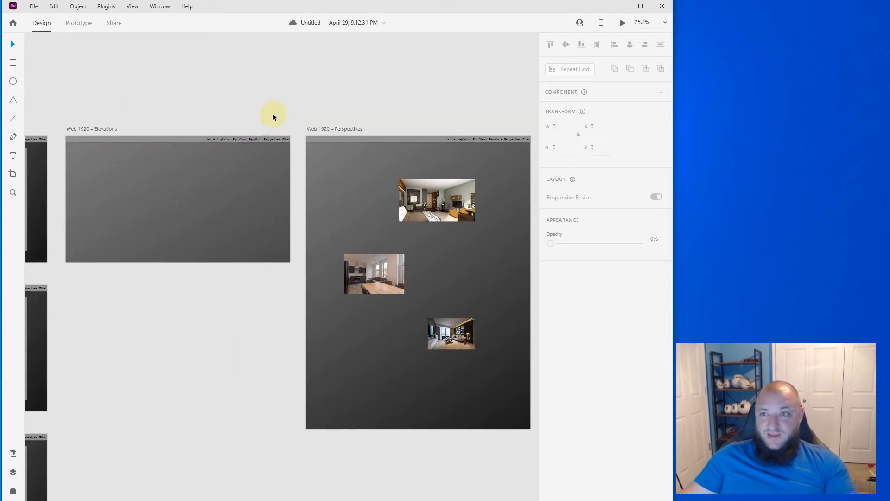
scroll(213, 313, "down", 5)
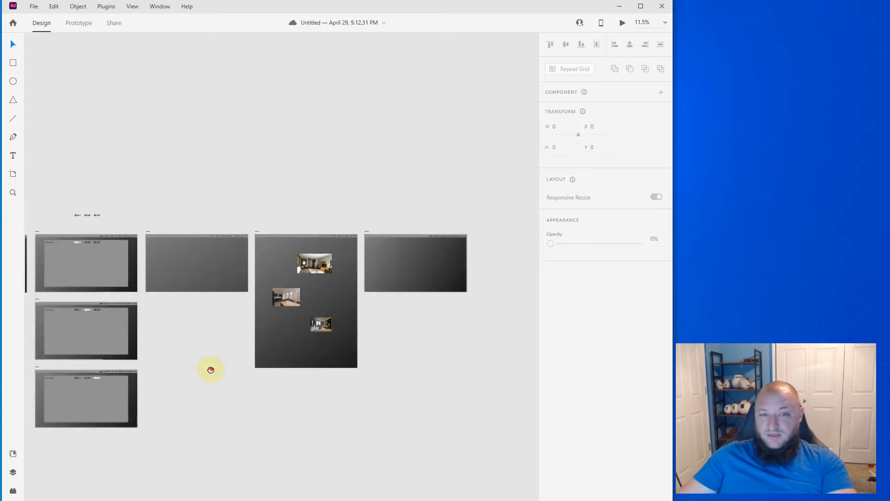
scroll(208, 368, "down", 1)
left_click_drag(207, 333, 347, 300)
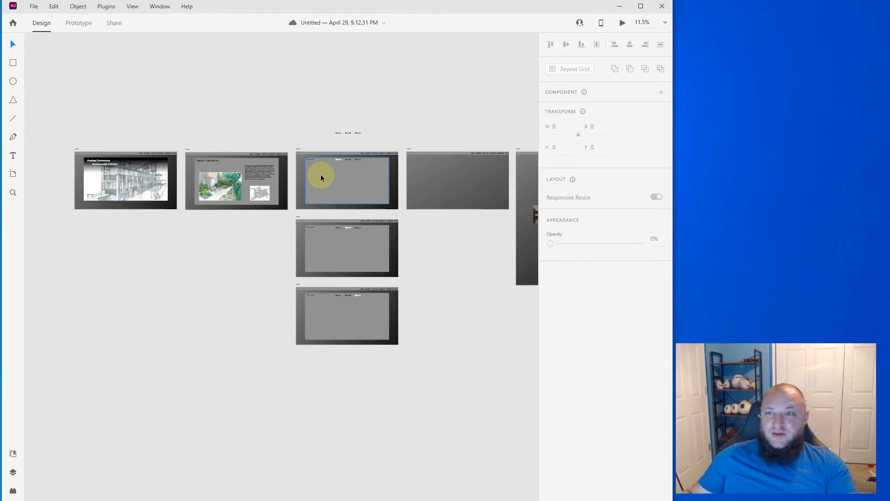
left_click(620, 23)
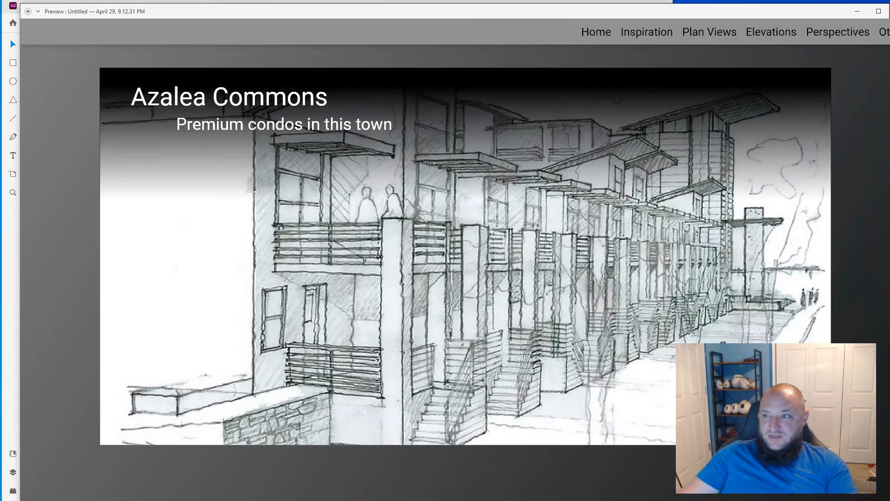
left_click(889, 11)
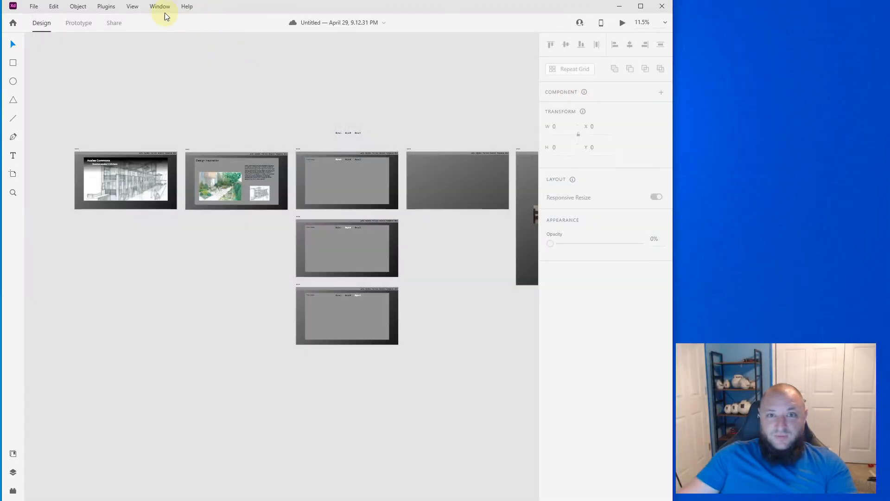
Create a share link for the prototype with the Presentation view setting and access for anyone with the link
left_click(106, 26)
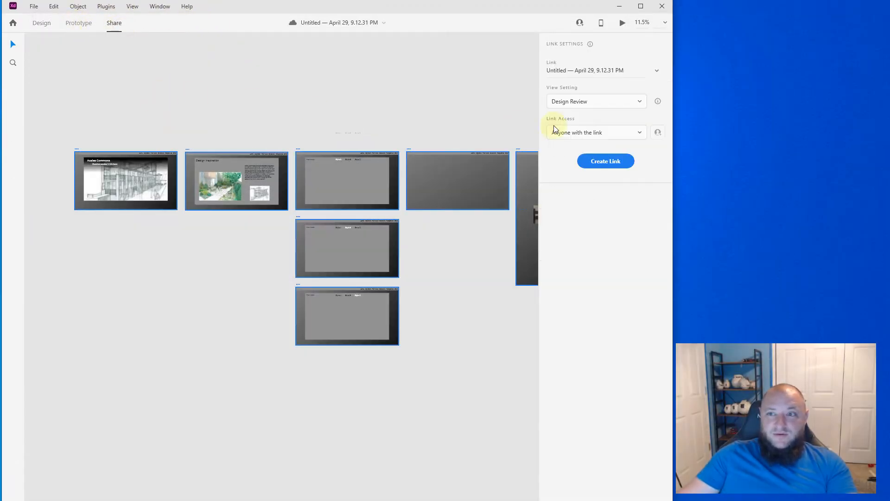
left_click(640, 101)
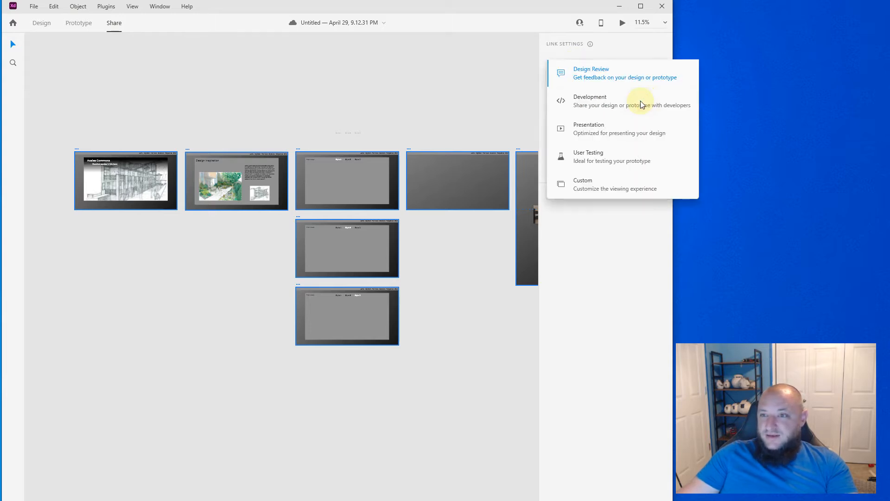
left_click(603, 126)
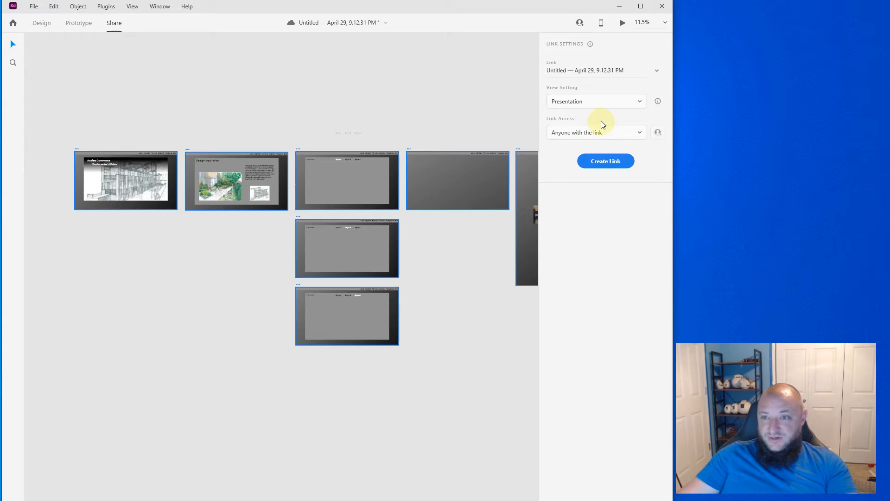
left_click(659, 69)
left_click(605, 81)
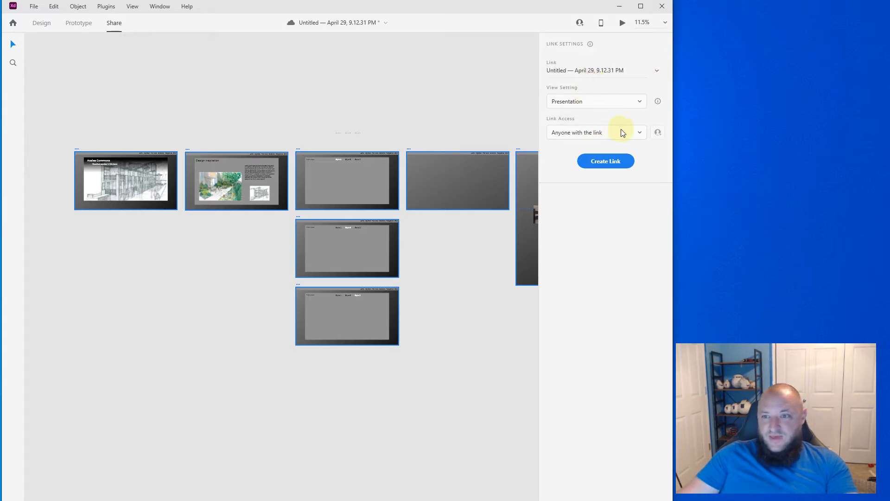
left_click(603, 162)
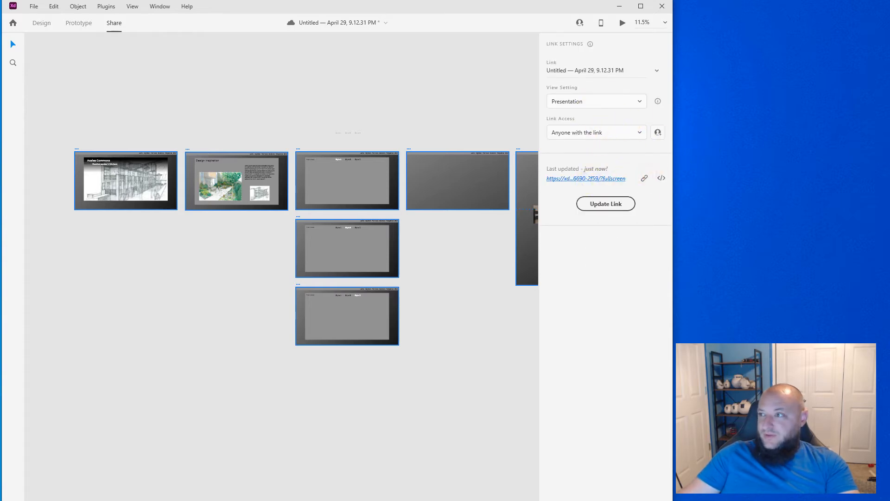
Copy the prototype's share link and open it in a new tab of the Chrome browser
left_click_drag(889, 232, 154, 11)
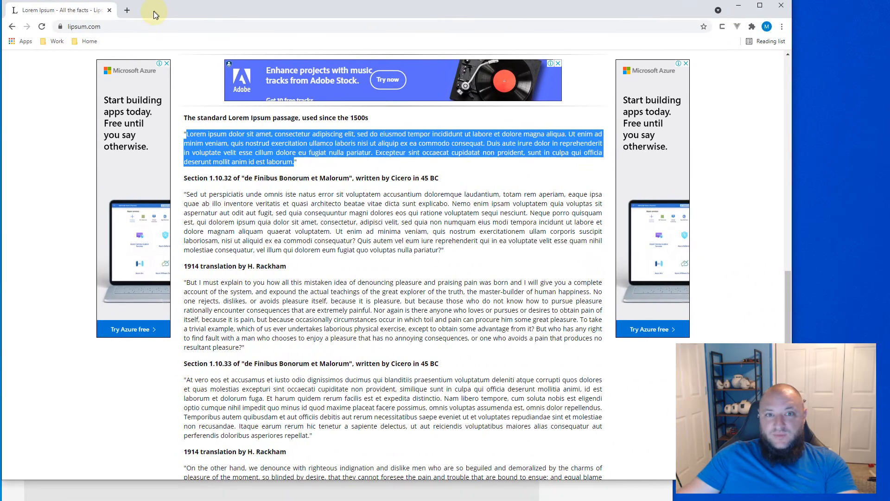
key("ctrl+t")
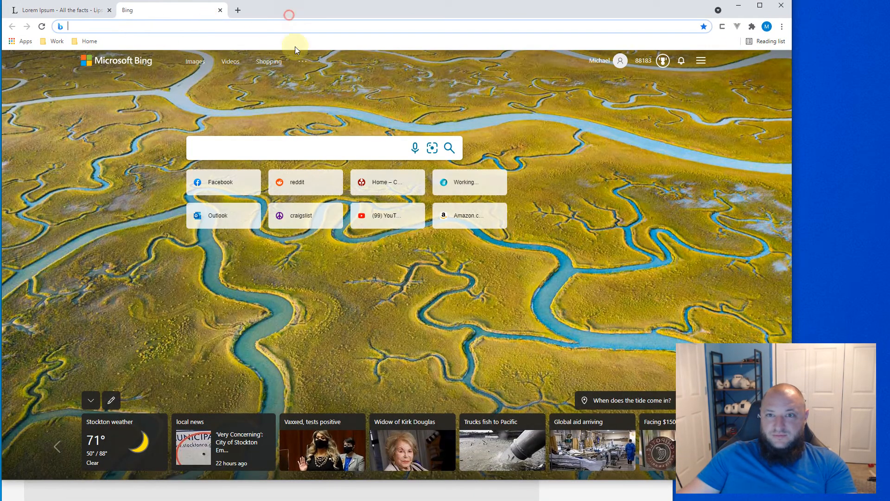
left_click_drag(288, 14, 324, 312)
left_click(646, 178)
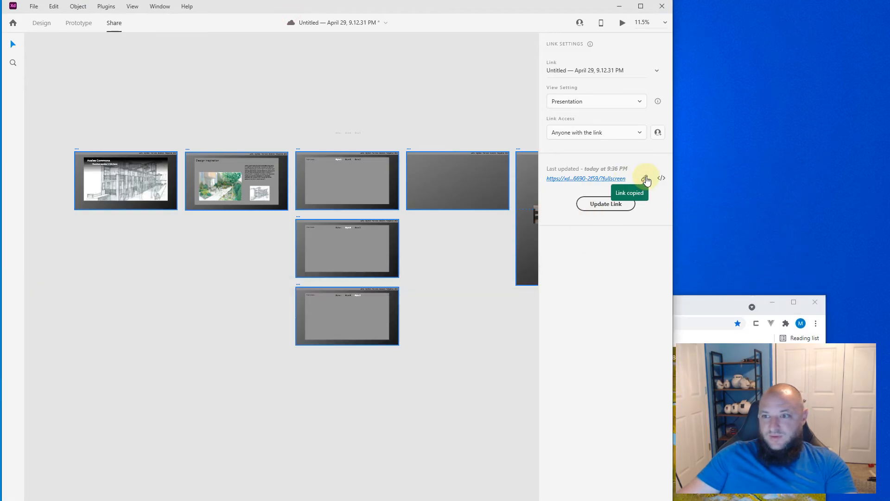
left_click(701, 302)
left_click(689, 324)
key("ctrl+v")
key("Return")
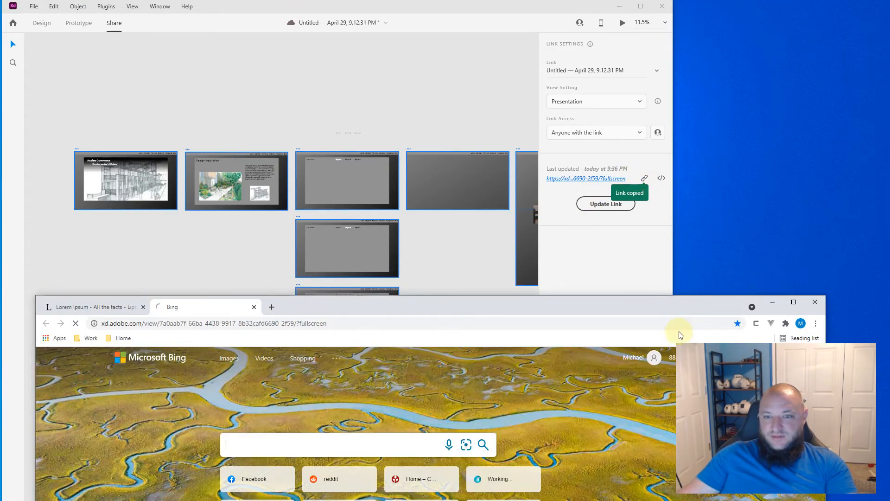
left_click_drag(694, 308, 659, 10)
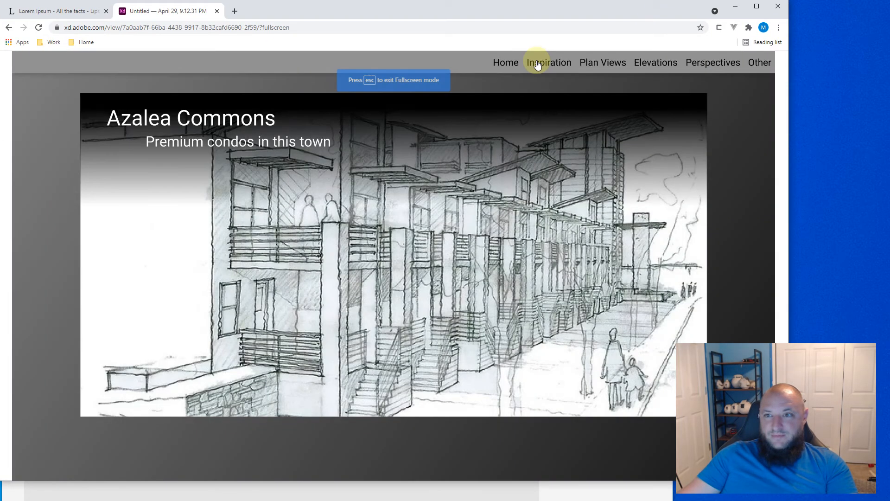
Test the shared prototype's Inspiration and Plan Views pages, including the Style B and Style C links
left_click(538, 64)
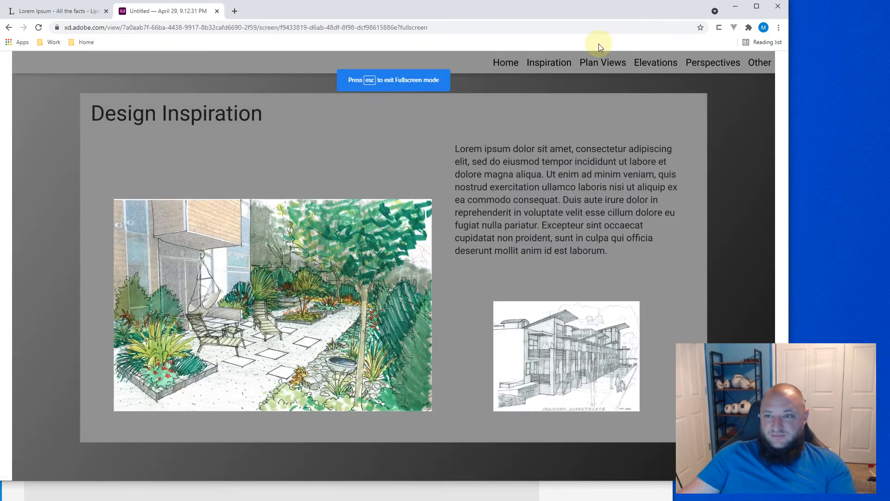
left_click(603, 64)
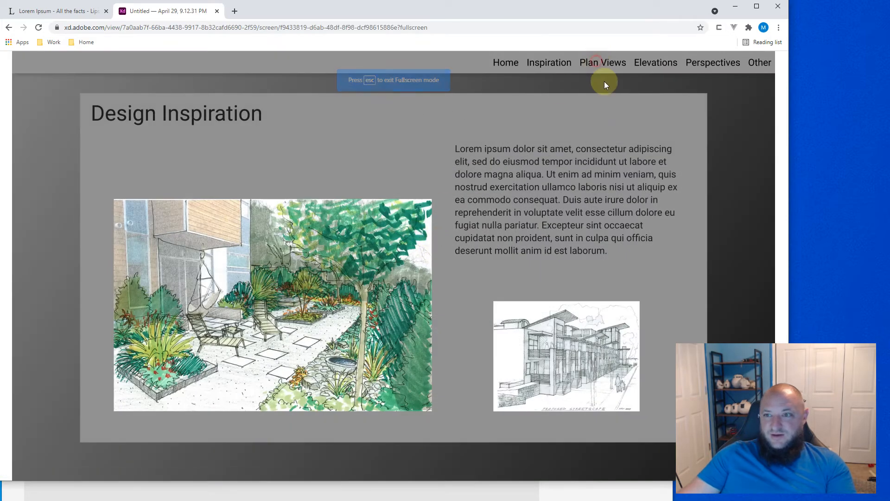
left_click(402, 111)
left_click(476, 110)
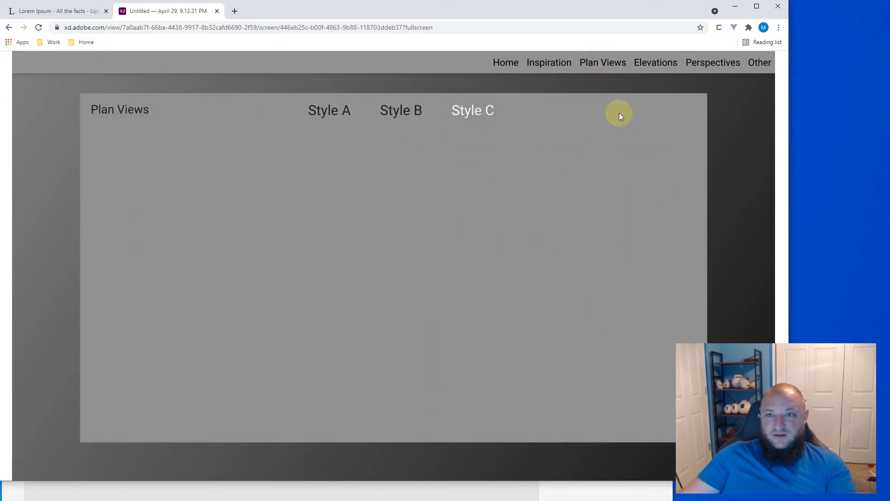
Open the shared prototype's Perspectives page and scroll down and up through its interior photos
left_click(666, 55)
left_click(657, 65)
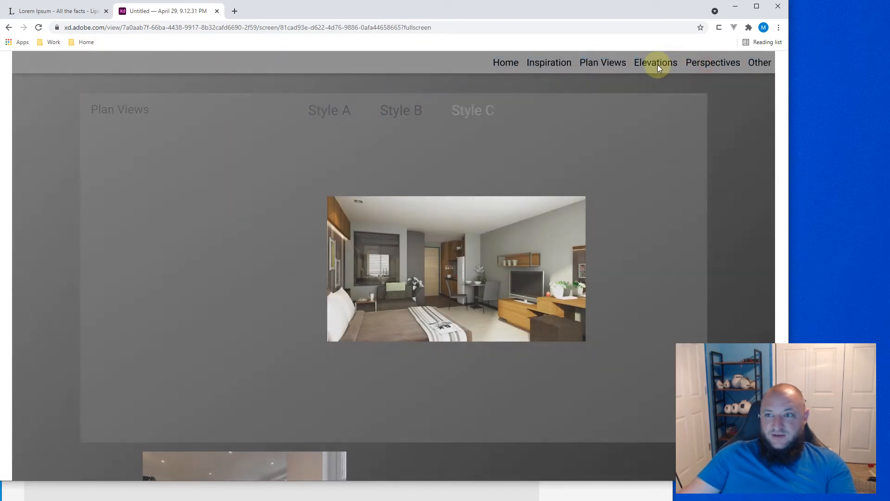
scroll(393, 239, "down", 7)
scroll(396, 275, "up", 3)
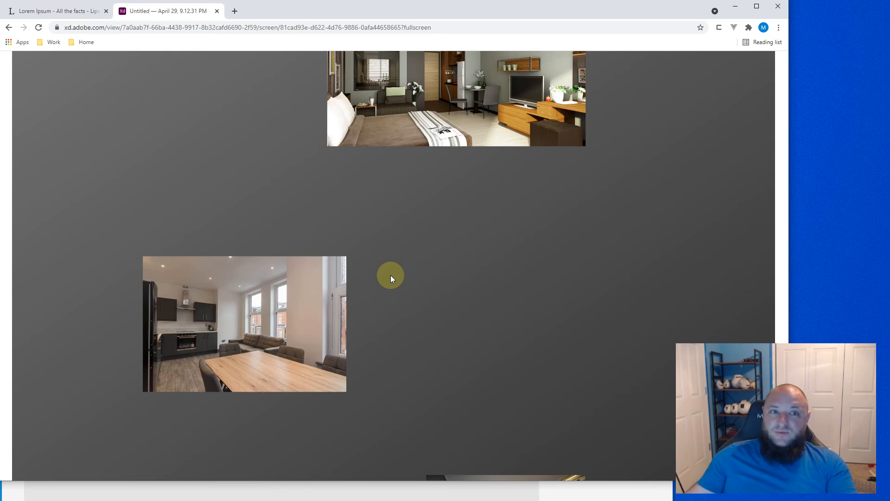
scroll(238, 270, "up", 4)
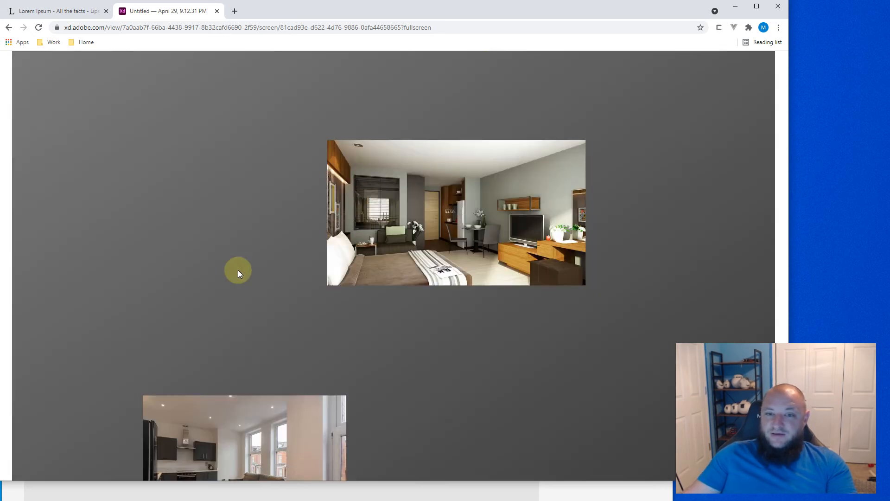